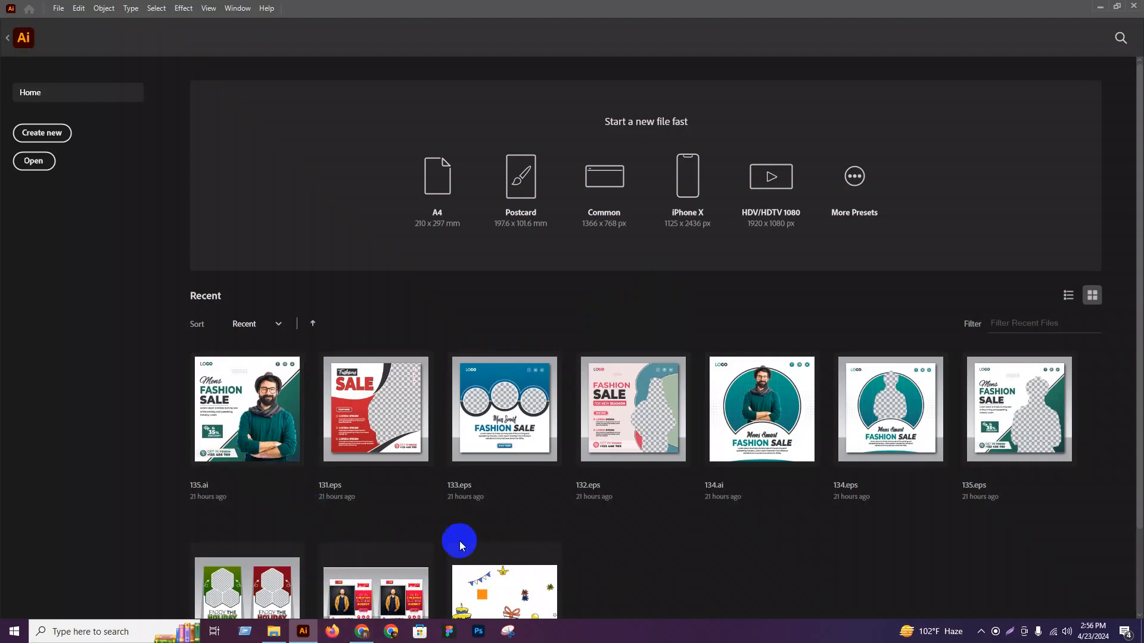
# Step: Switch to Chrome and search Google Images for "birthday card design"
pyautogui.click(360, 635)
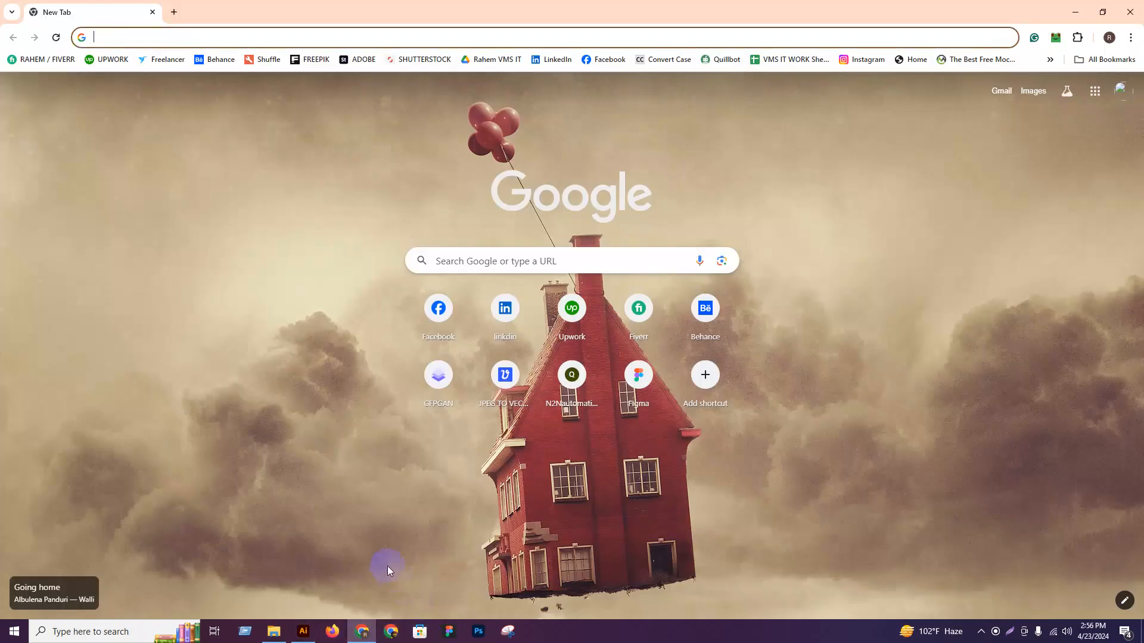
pyautogui.click(175, 34)
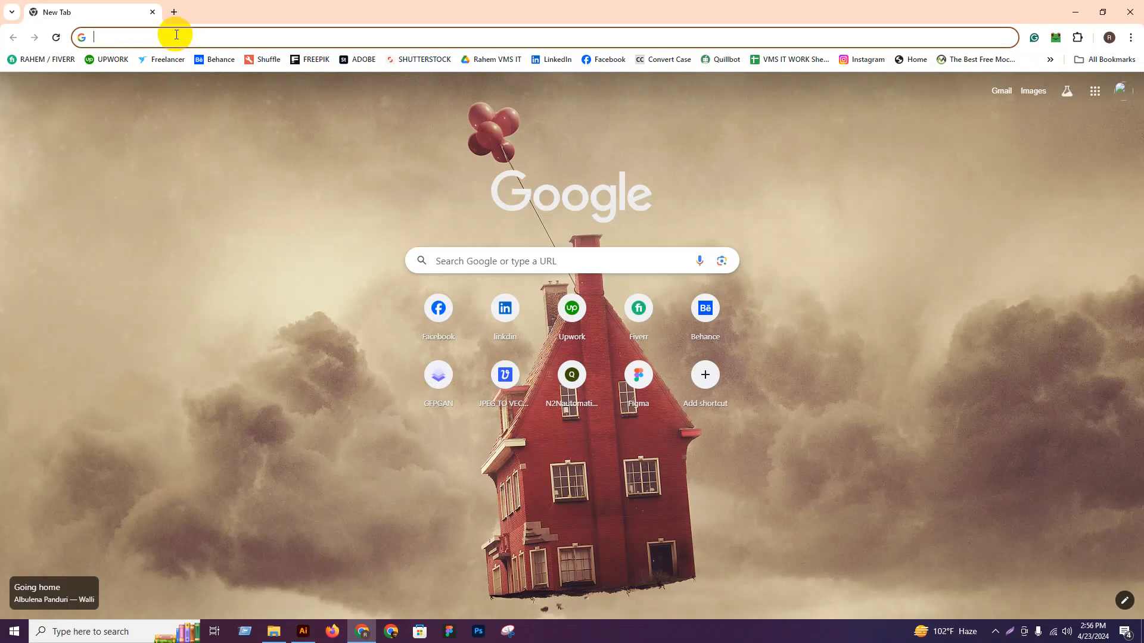
pyautogui.write('birthda')
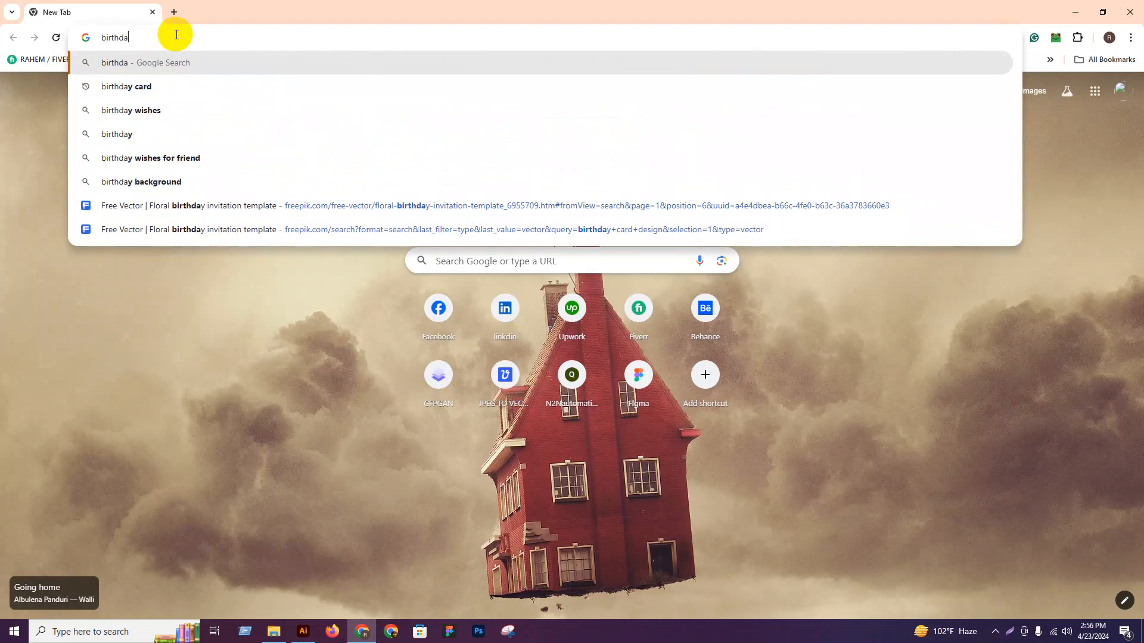
pyautogui.write('y card design')
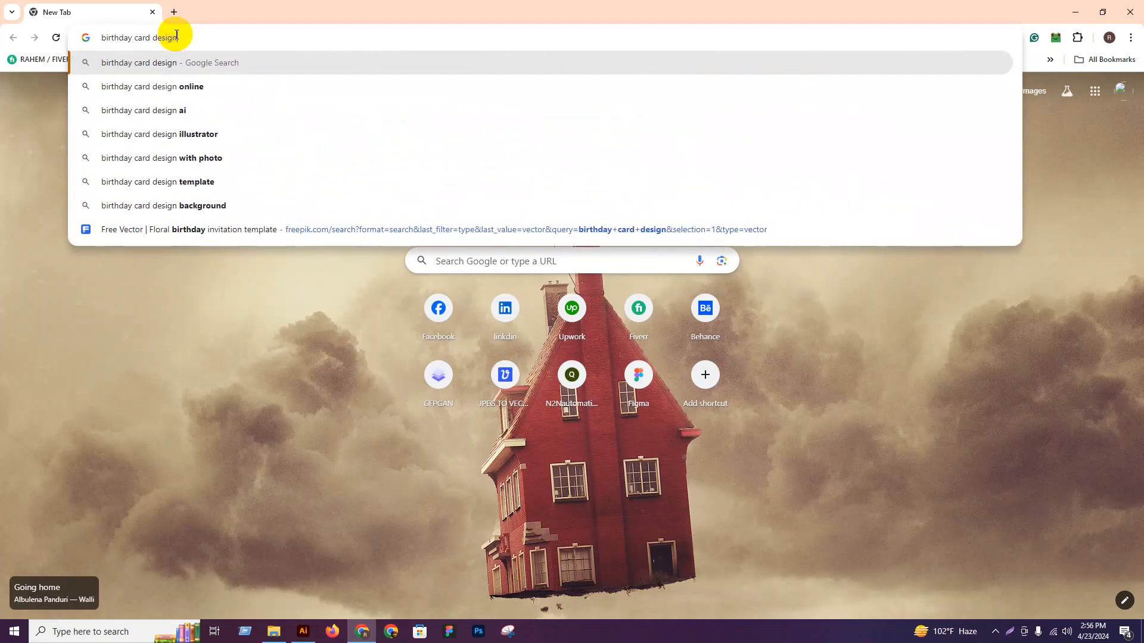
pyautogui.press('Return')
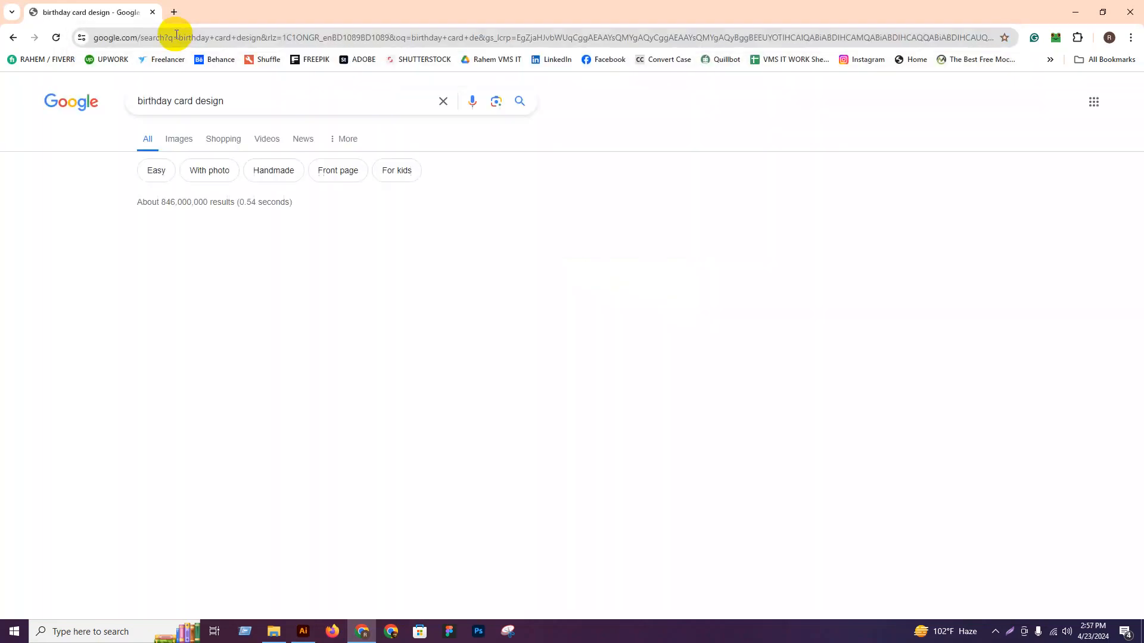
pyautogui.click(178, 141)
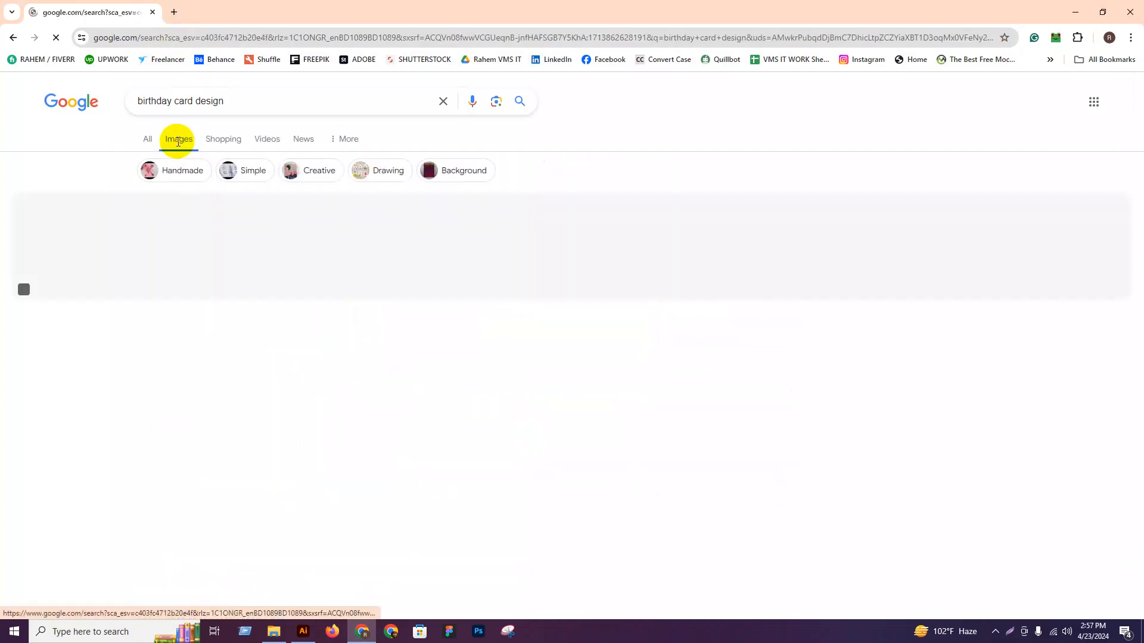
# Step: Browse the birthday card image results for design and layout ideas
pyautogui.scroll(-3, 122, 297)
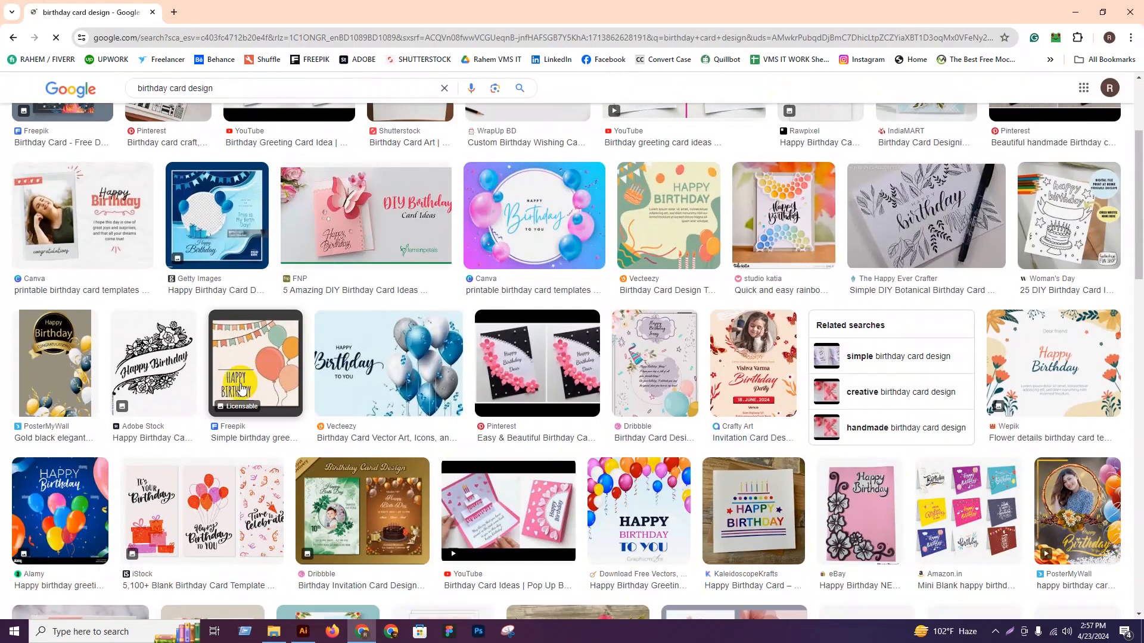
pyautogui.scroll(-3, 345, 435)
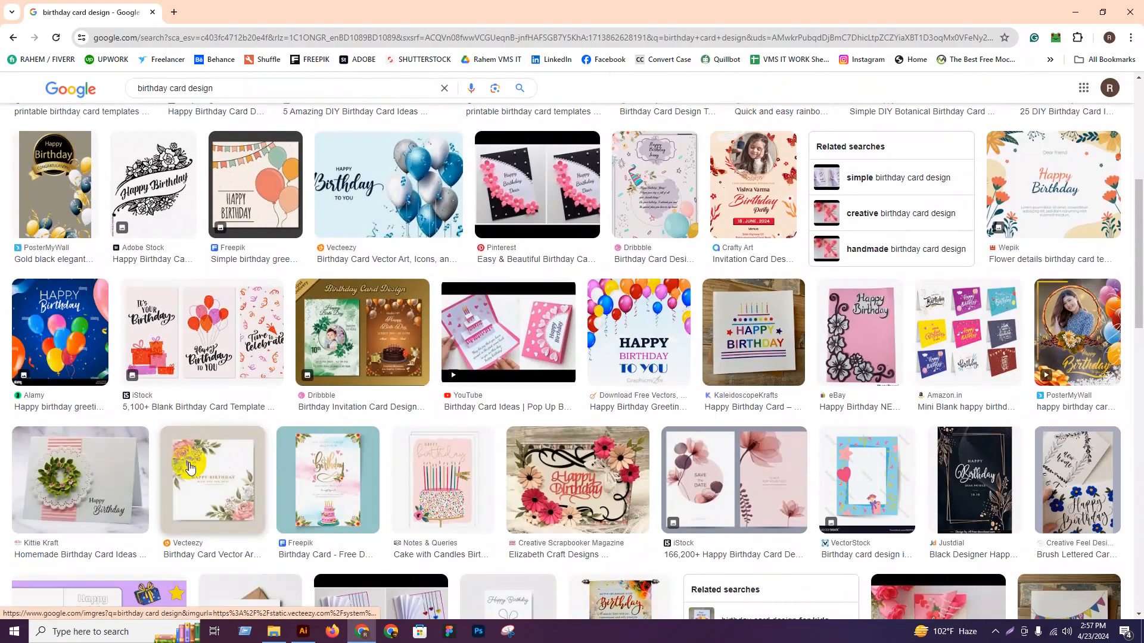
pyautogui.scroll(-3, 459, 390)
pyautogui.scroll(-6, 381, 405)
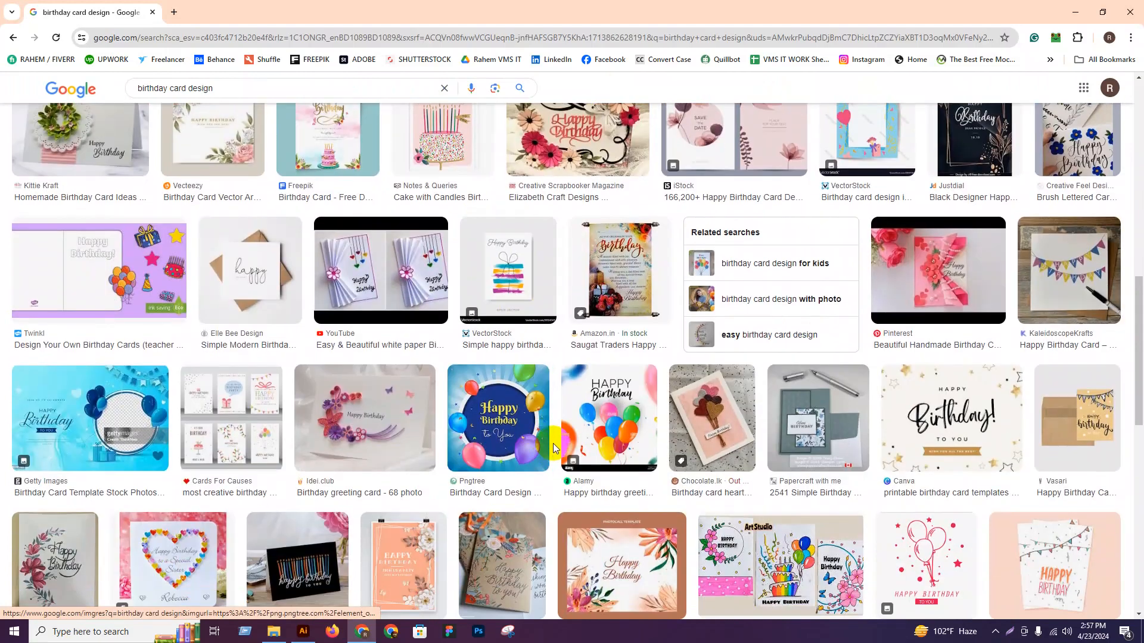
pyautogui.scroll(-8, 556, 430)
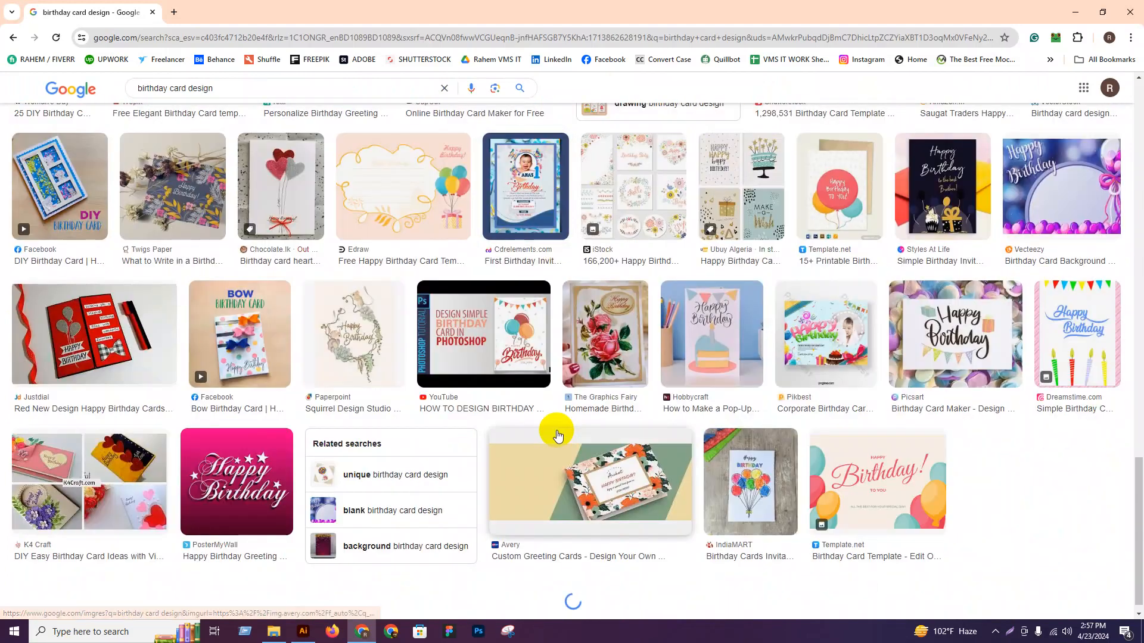
pyautogui.scroll(-9, 556, 435)
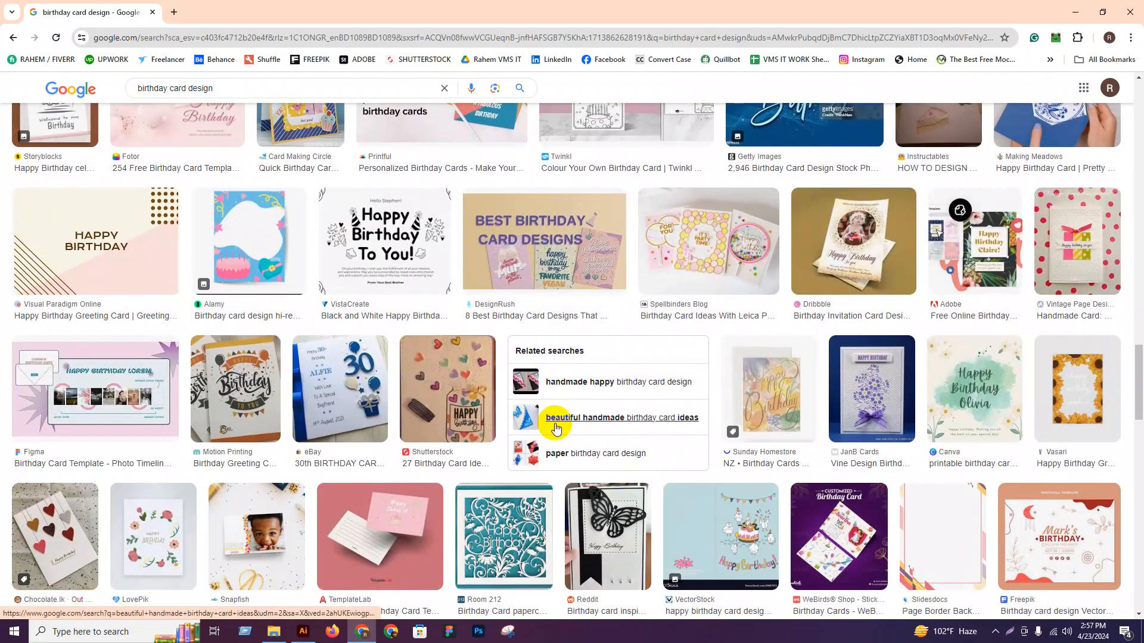
pyautogui.scroll(-3, 555, 428)
pyautogui.scroll(-3, 555, 425)
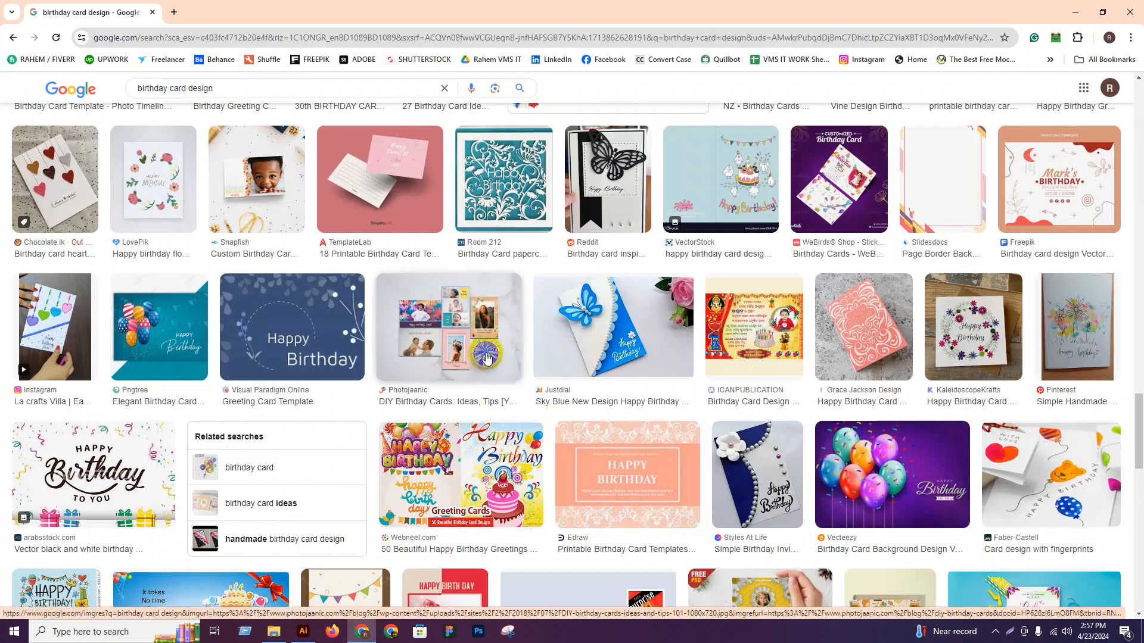
pyautogui.scroll(-6, 523, 332)
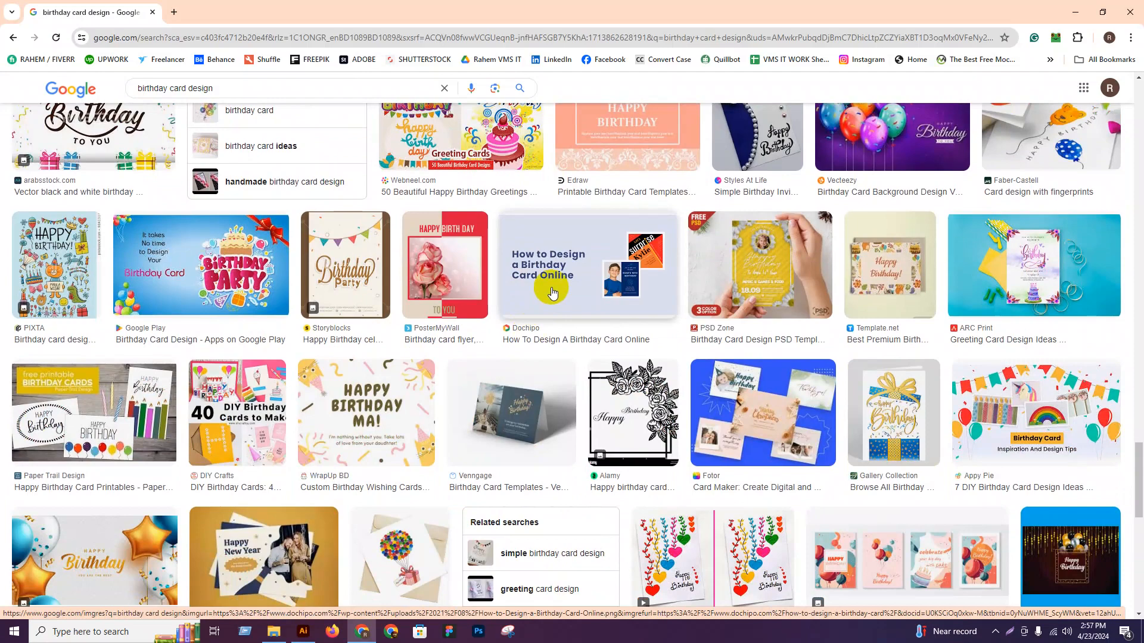
pyautogui.scroll(-12, 552, 292)
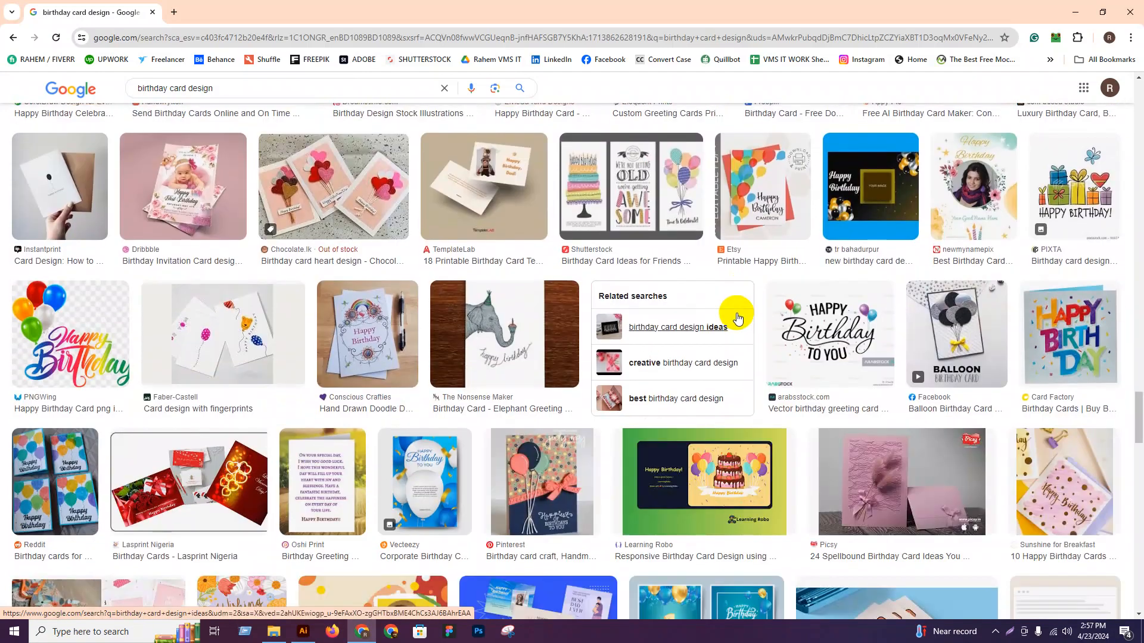
pyautogui.scroll(-6, 737, 317)
pyautogui.scroll(-12, 582, 288)
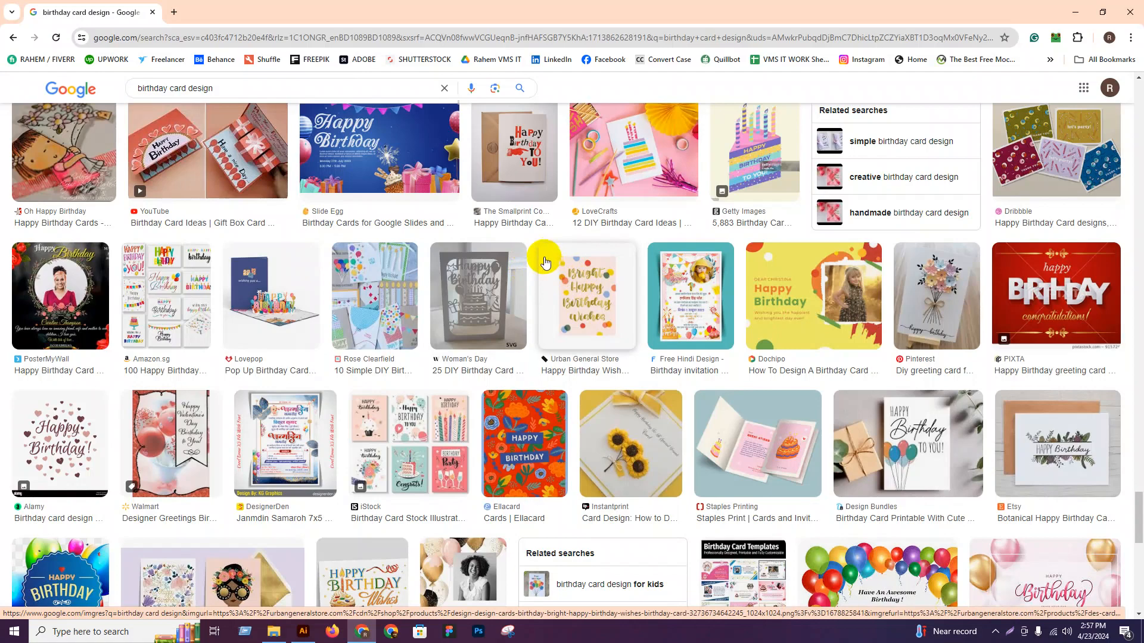
pyautogui.scroll(-15, 523, 262)
pyautogui.scroll(-1, 522, 335)
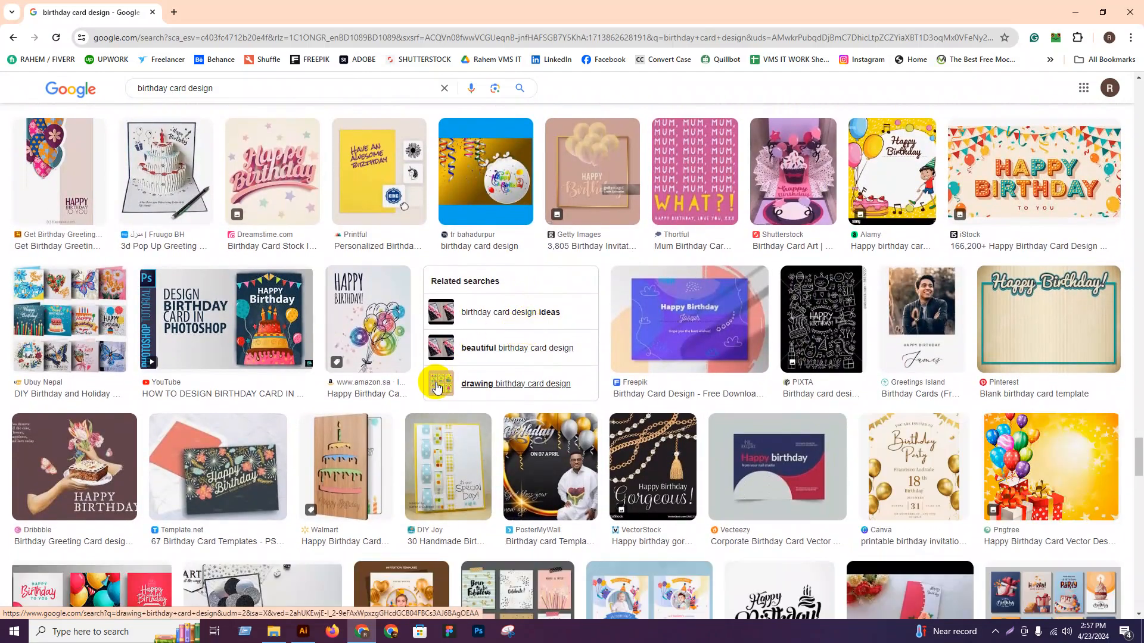
# Step: Switch to Illustrator and create a new A4 print document in inches with RGB color mode
pyautogui.click(308, 634)
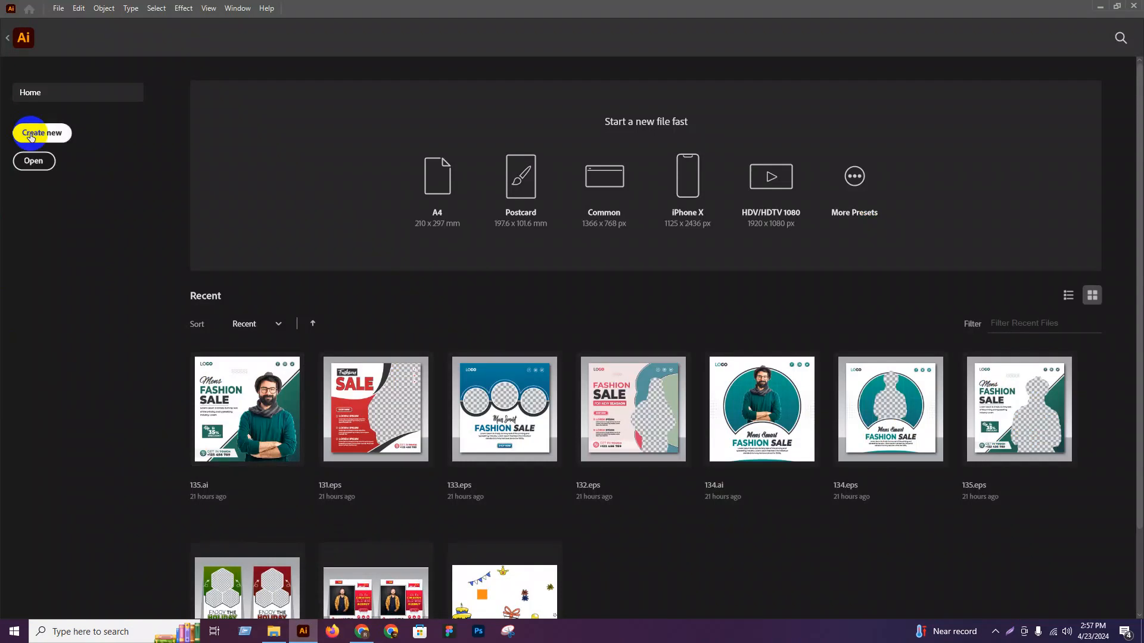
pyautogui.click(31, 134)
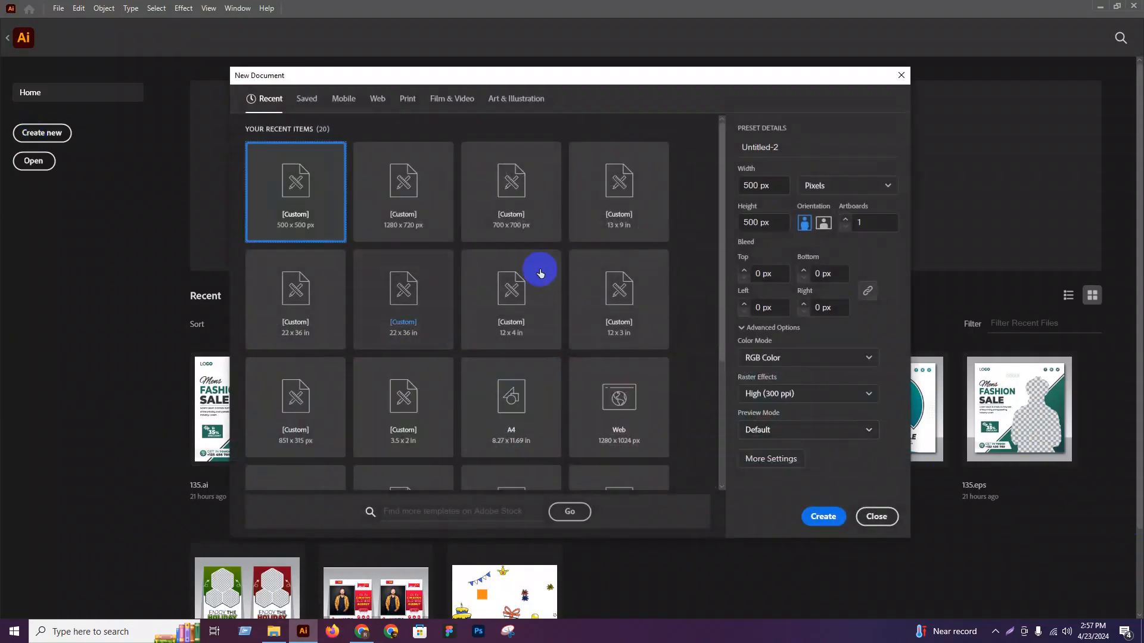
pyautogui.click(410, 101)
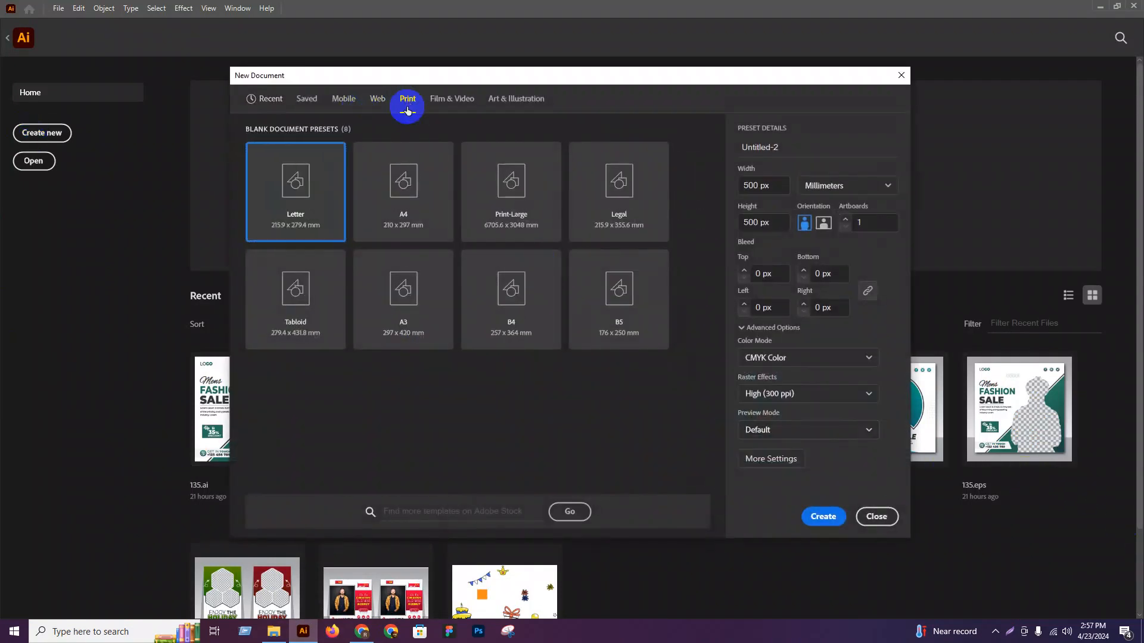
pyautogui.click(427, 169)
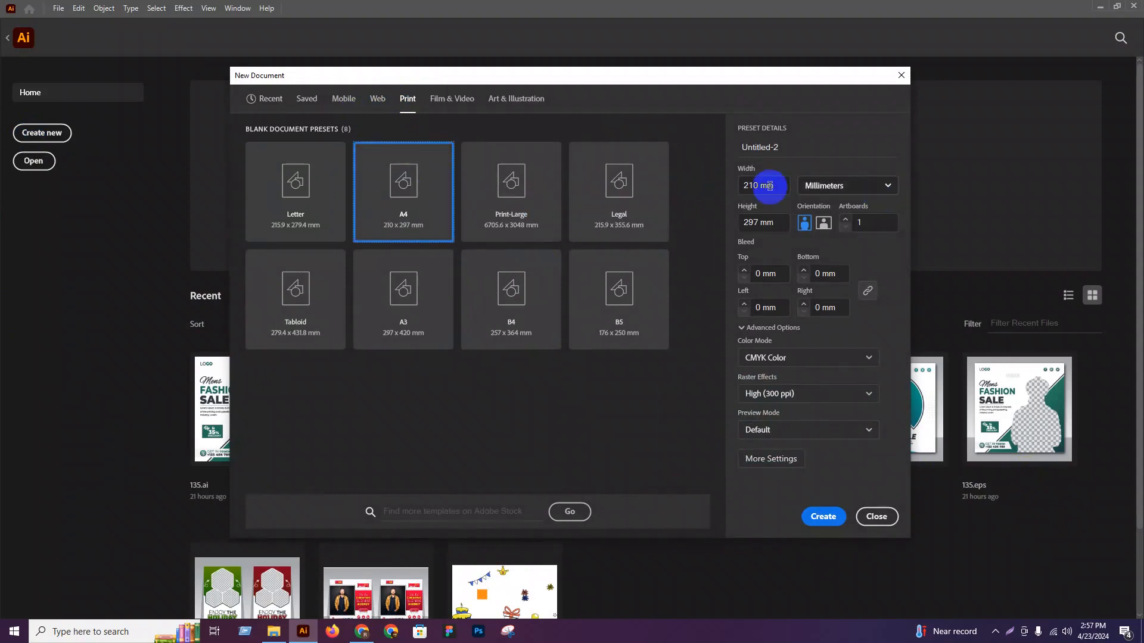
pyautogui.click(870, 186)
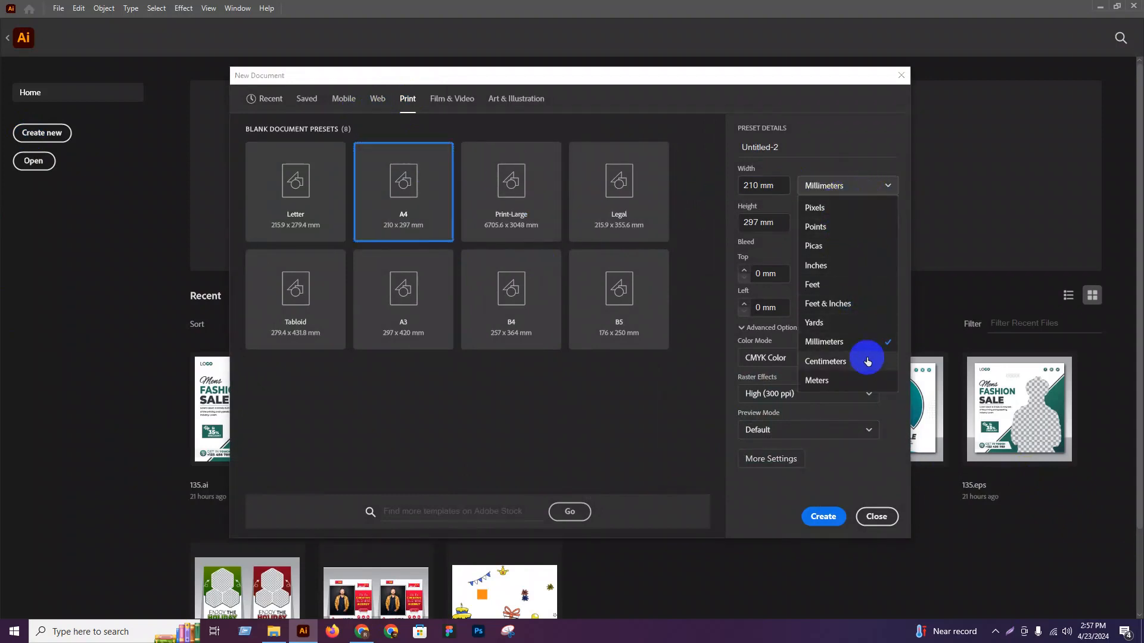
pyautogui.click(835, 265)
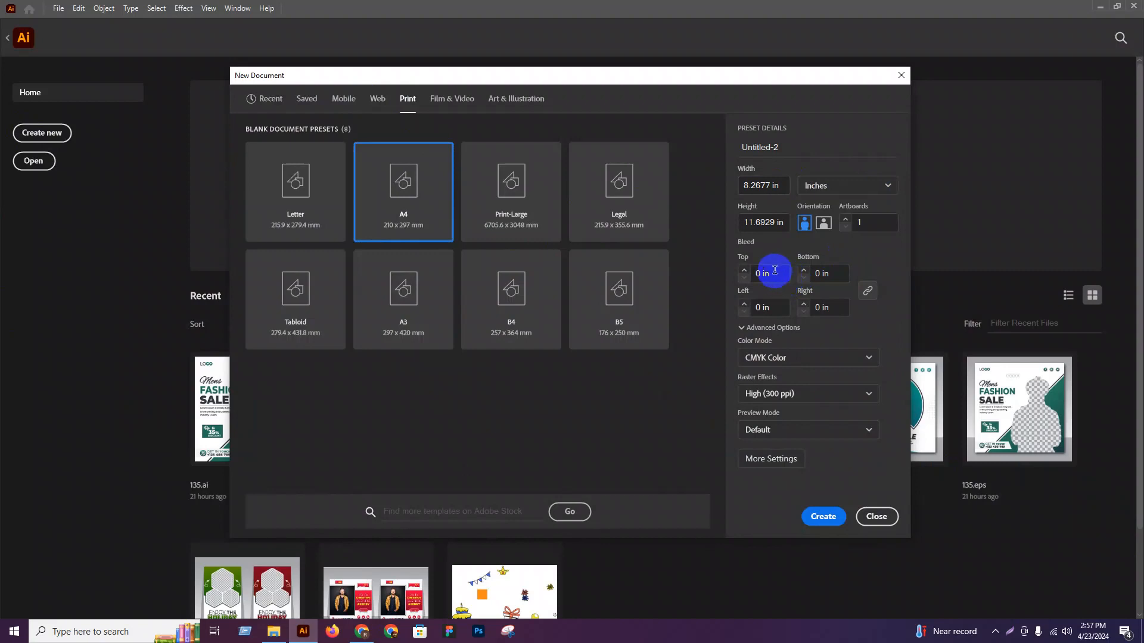
pyautogui.click(809, 364)
pyautogui.click(799, 378)
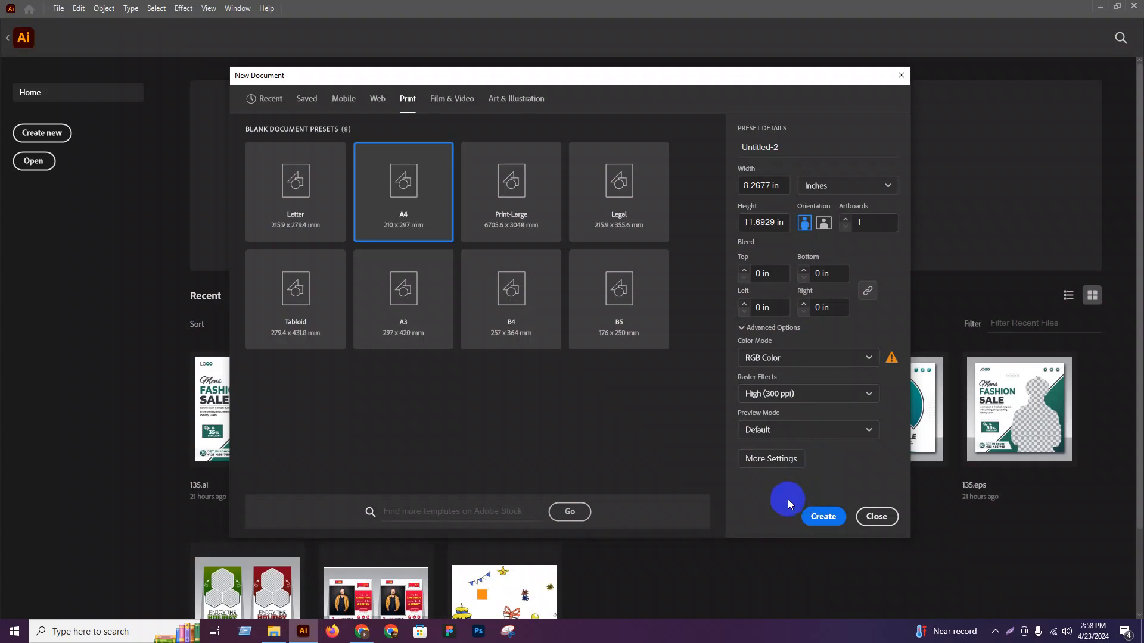
pyautogui.click(827, 517)
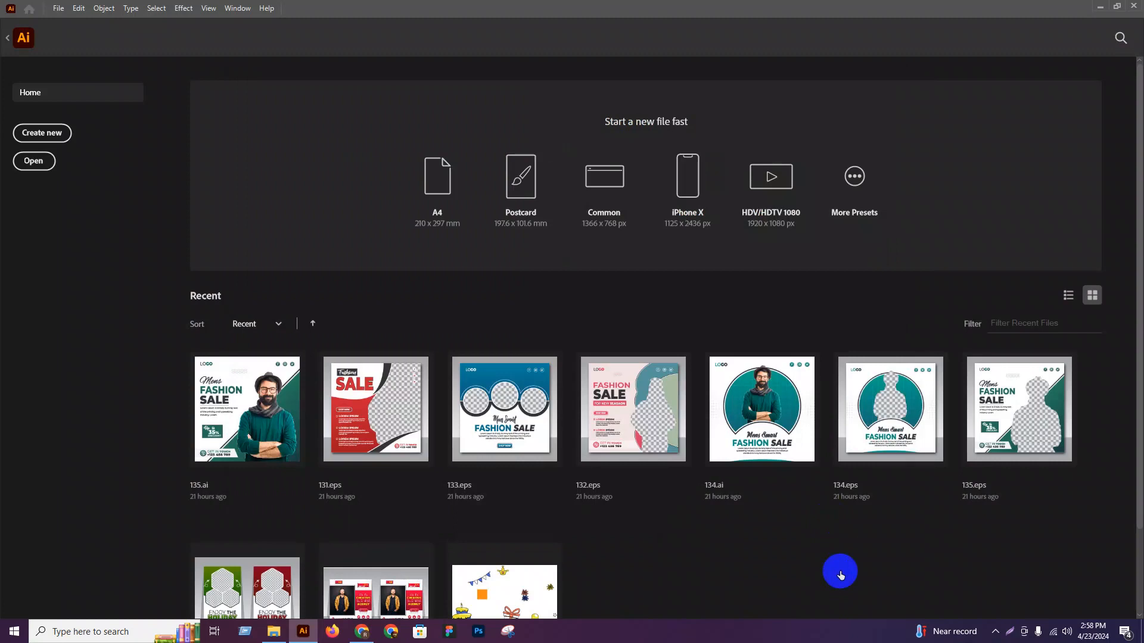
# Step: Draw a white rectangle without a stroke, about 8.18 by 11.58 in, over the artboard
pyautogui.press('x')
pyautogui.press('.')
pyautogui.press('/')
pyautogui.press('x')
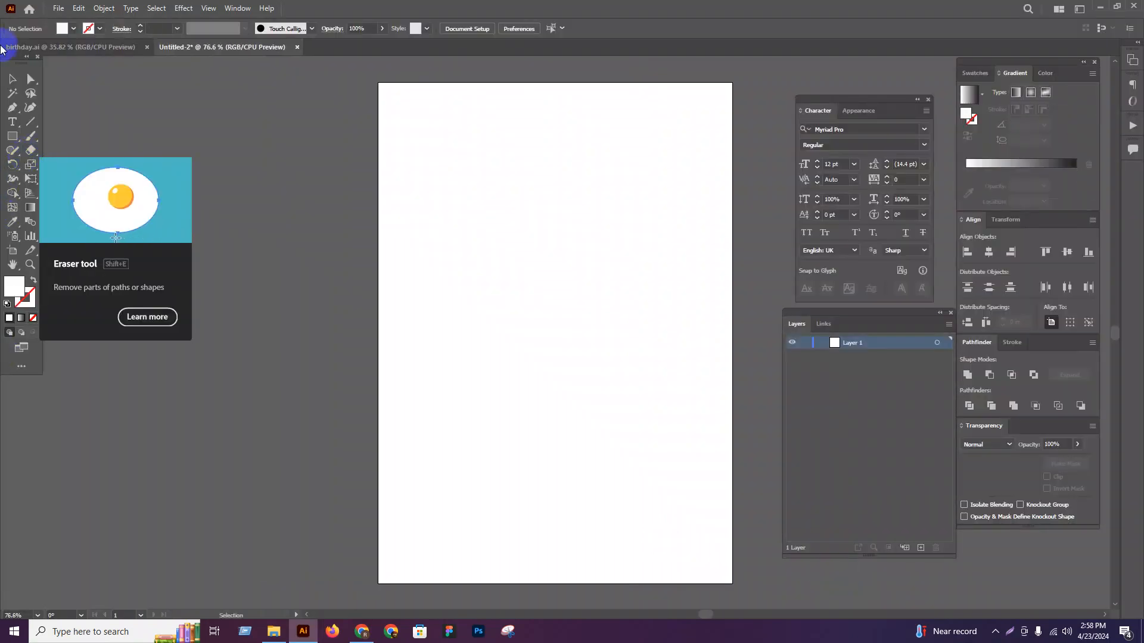
pyautogui.click(12, 136)
pyautogui.moveTo(375, 82); pyautogui.dragTo(729, 578)
pyautogui.press('v')
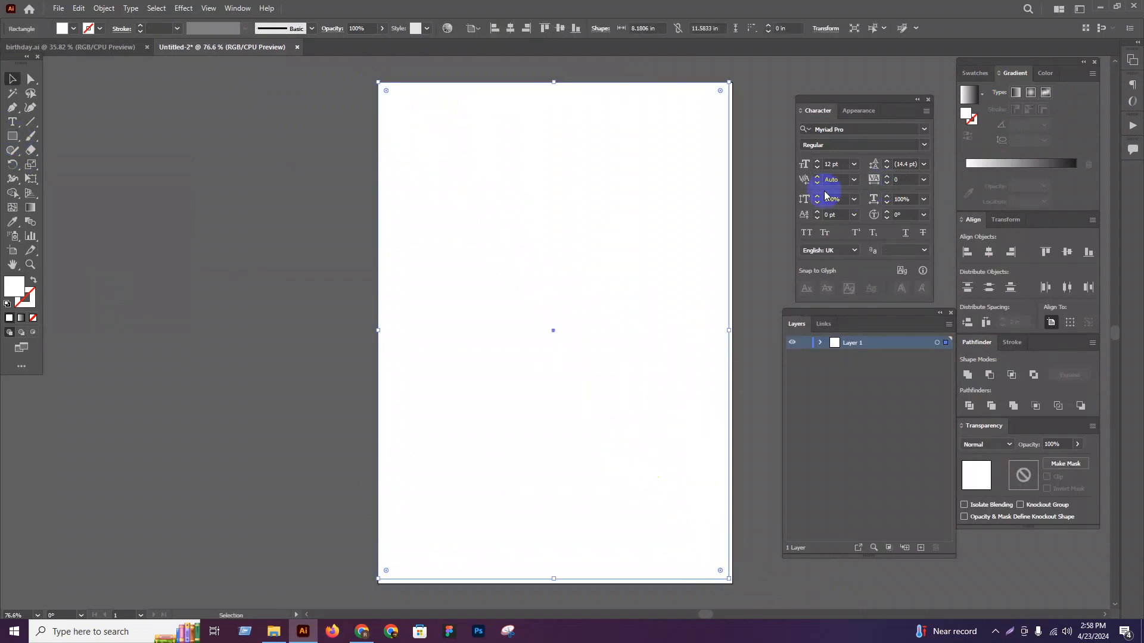
# Step: Center the rectangle horizontally and vertically on the artboard and enlarge it to about 8.26 by 11.69 in to cover the page
pyautogui.click(987, 253)
pyautogui.click(1067, 251)
pyautogui.scroll(1, 531, 44)
pyautogui.scroll(1, 532, 41)
pyautogui.moveTo(576, 77); pyautogui.dragTo(577, 72)
pyautogui.scroll(-5, 559, 131)
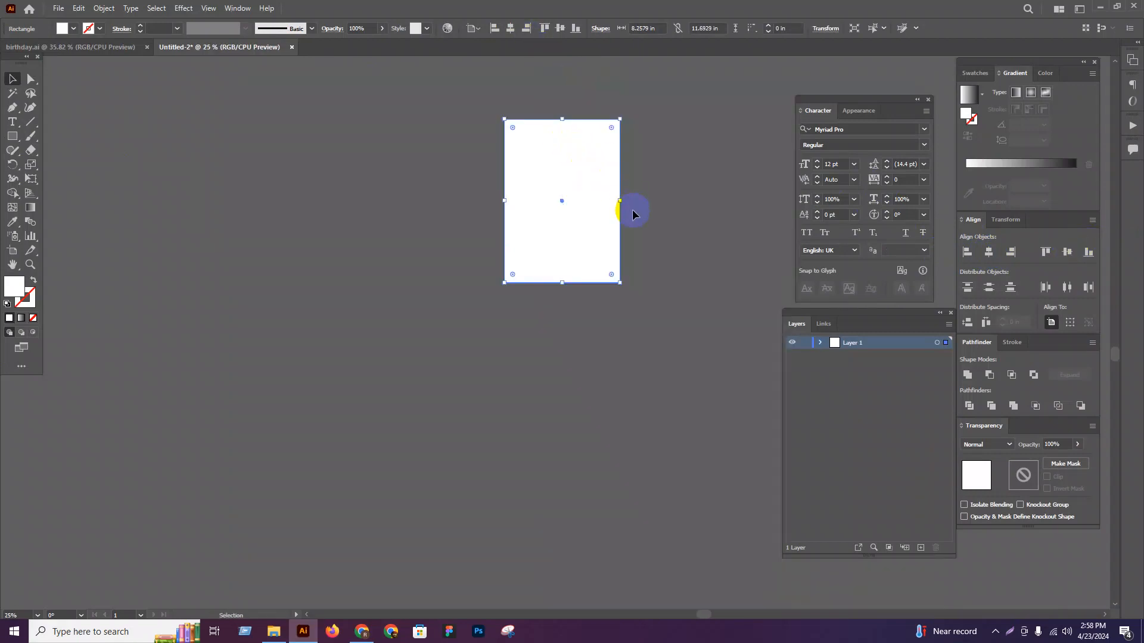
# Step: Create an inset copy of the page rectangle with Offset Path at -0.5 in and miter joins
pyautogui.moveTo(593, 208); pyautogui.dragTo(280, 199)
pyautogui.click(689, 217)
pyautogui.scroll(3, 689, 217)
pyautogui.click(319, 171)
pyautogui.scroll(-1, 316, 199)
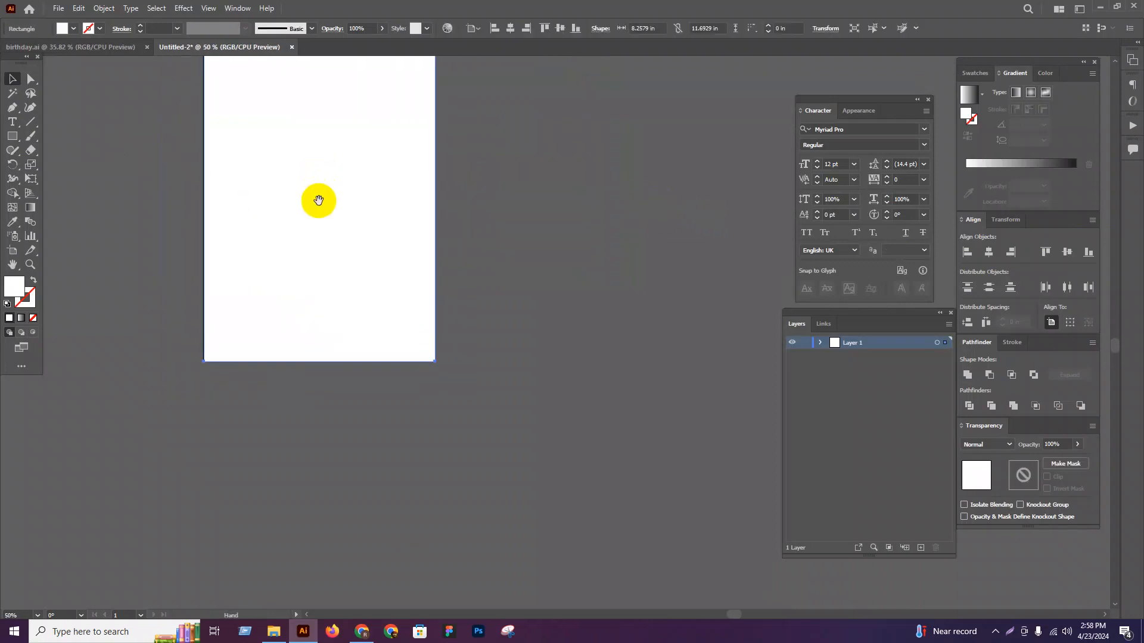
pyautogui.click(103, 8)
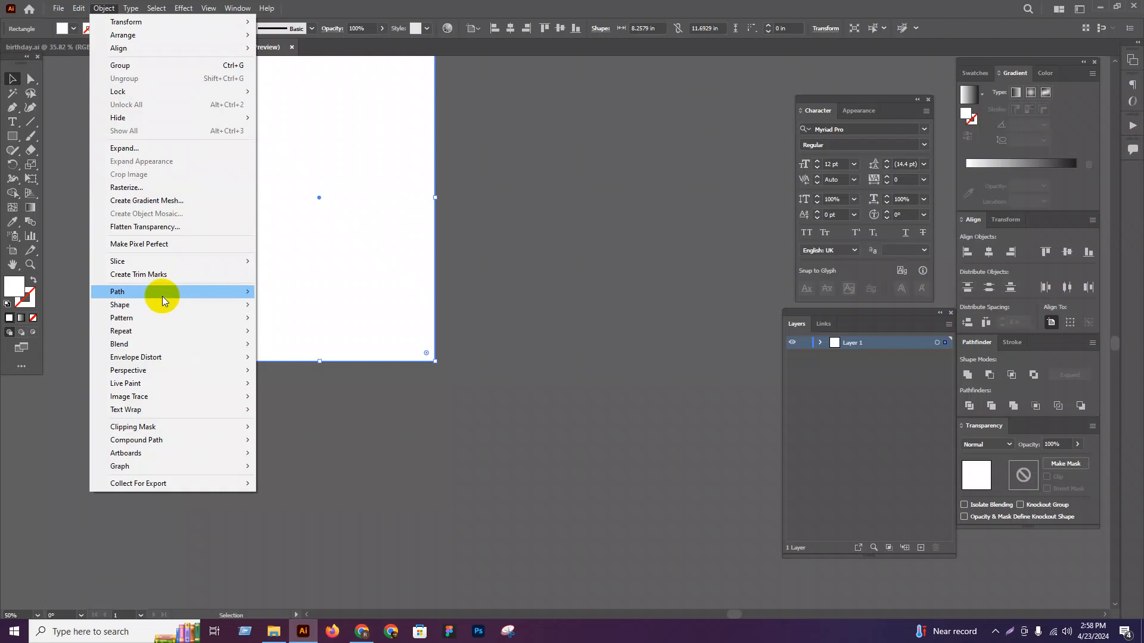
pyautogui.moveTo(161, 291)
pyautogui.click(368, 337)
pyautogui.write('-0.5')
pyautogui.click(665, 245)
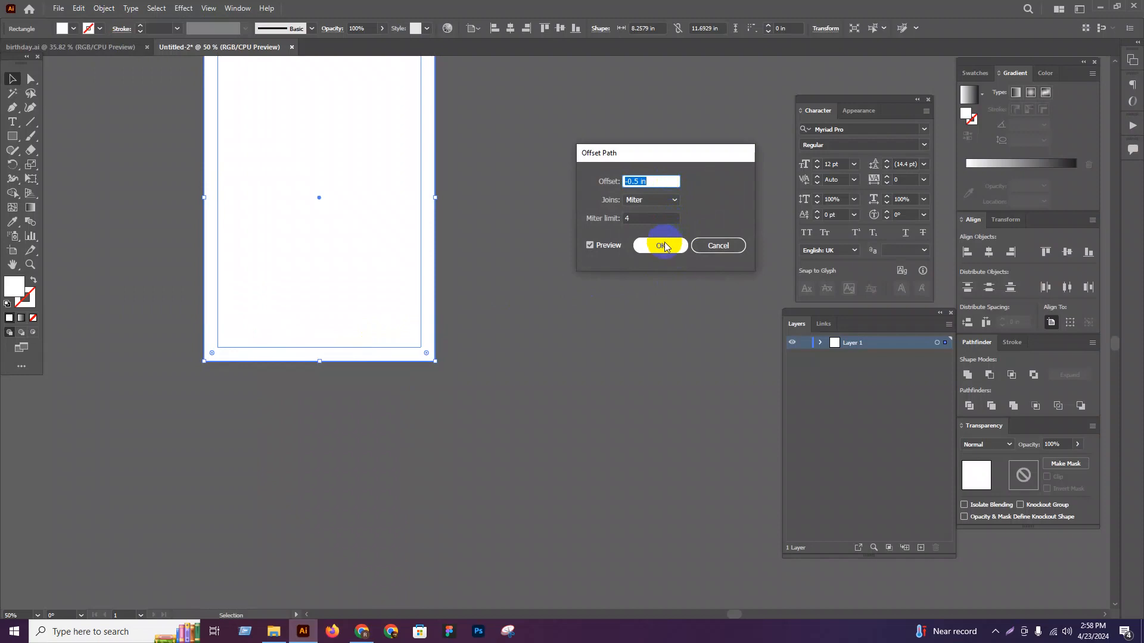
# Step: Convert the inset rectangle into margin guides
pyautogui.rightClick(544, 223)
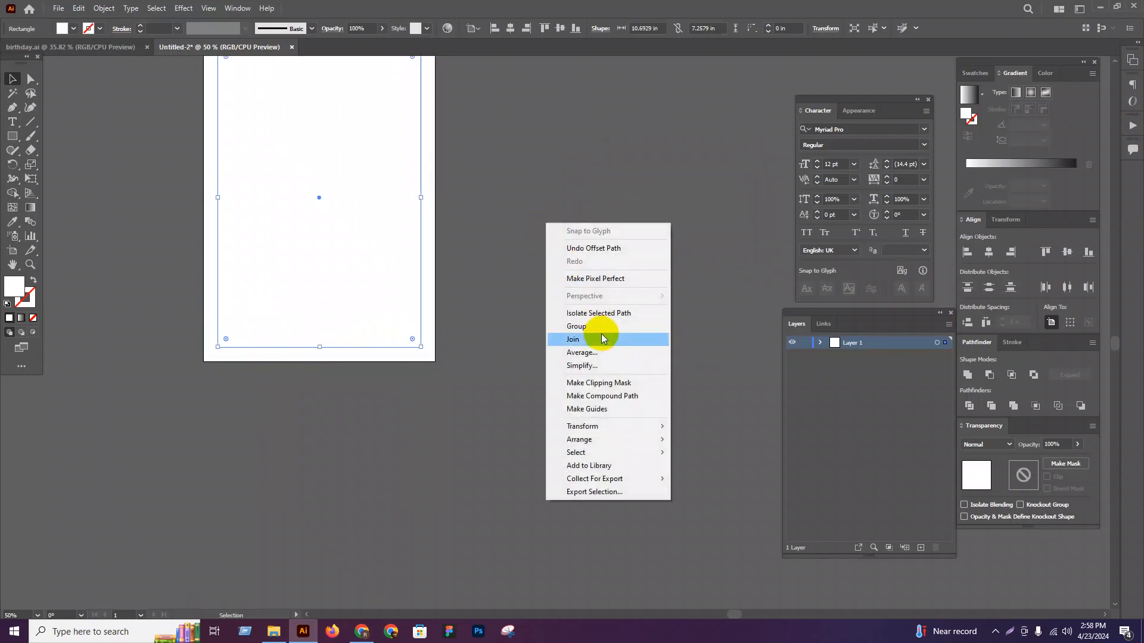
pyautogui.click(622, 408)
pyautogui.scroll(2, 527, 293)
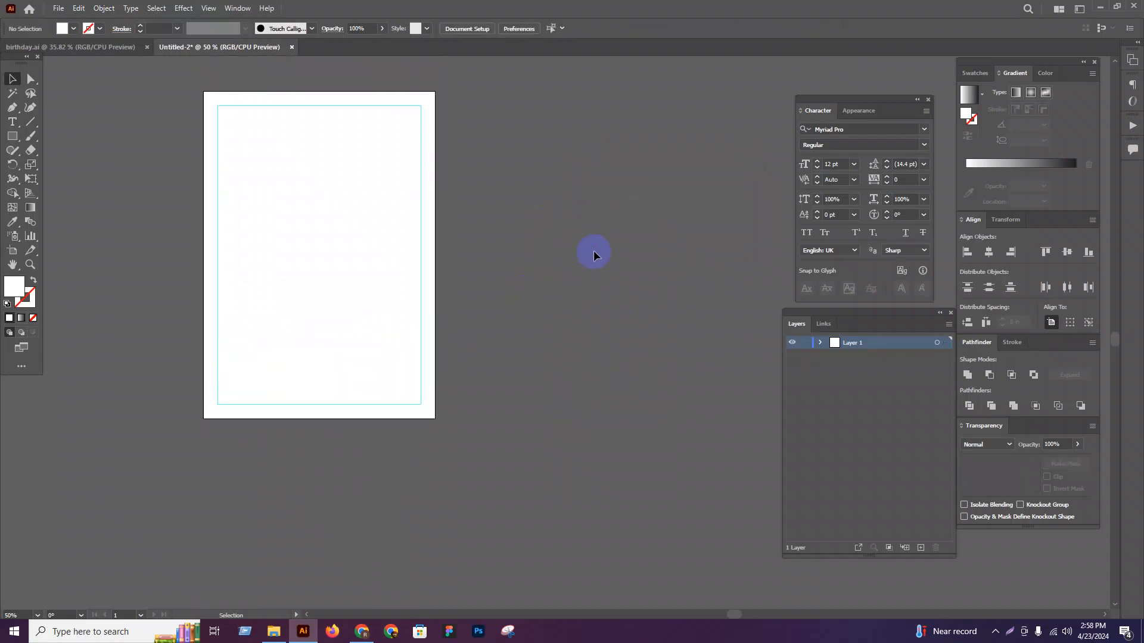
# Step: Show the rulers and set their units to pixels
pyautogui.hotkey('ctrl', 'r')
pyautogui.rightClick(572, 61)
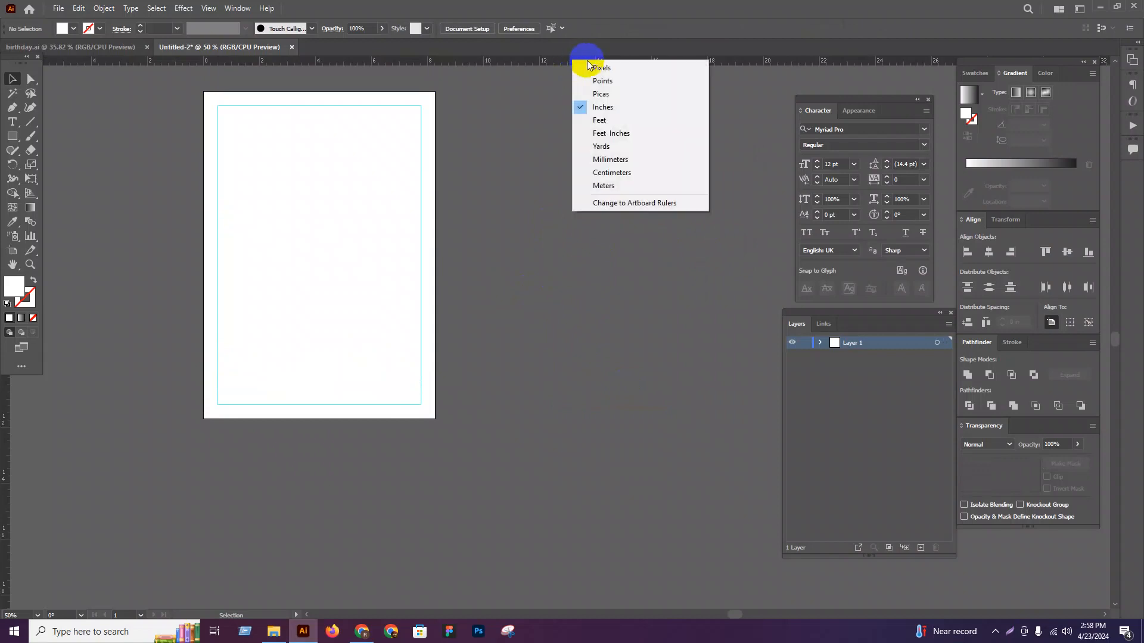
pyautogui.click(600, 68)
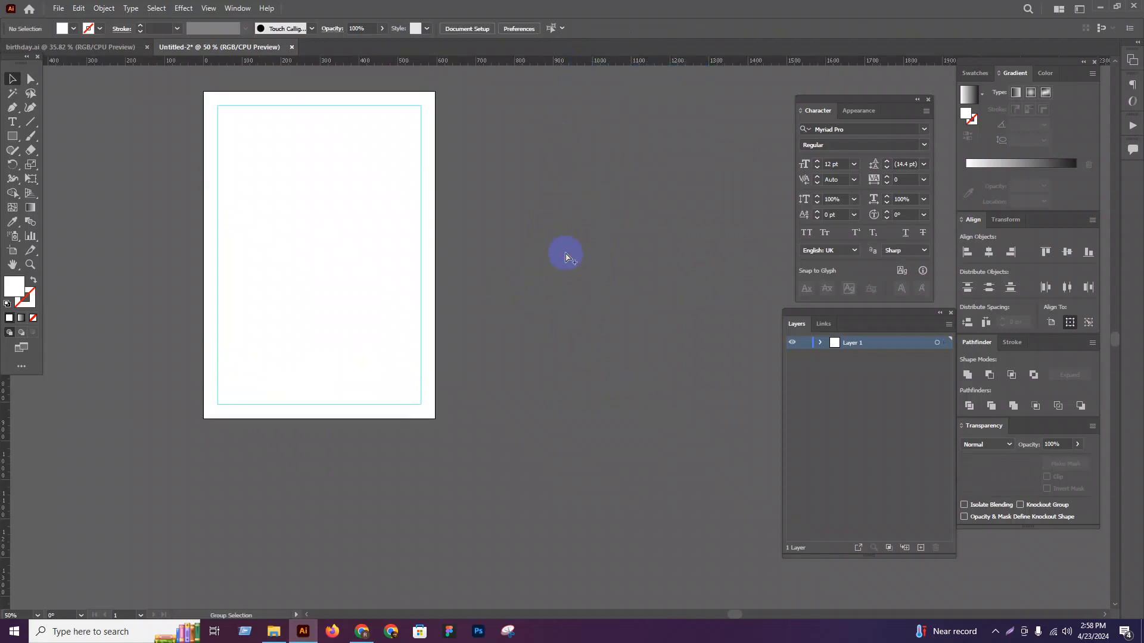
# Step: Copy all the birthday illustrations from birthday.ai and paste them into the new card document
pyautogui.click(77, 53)
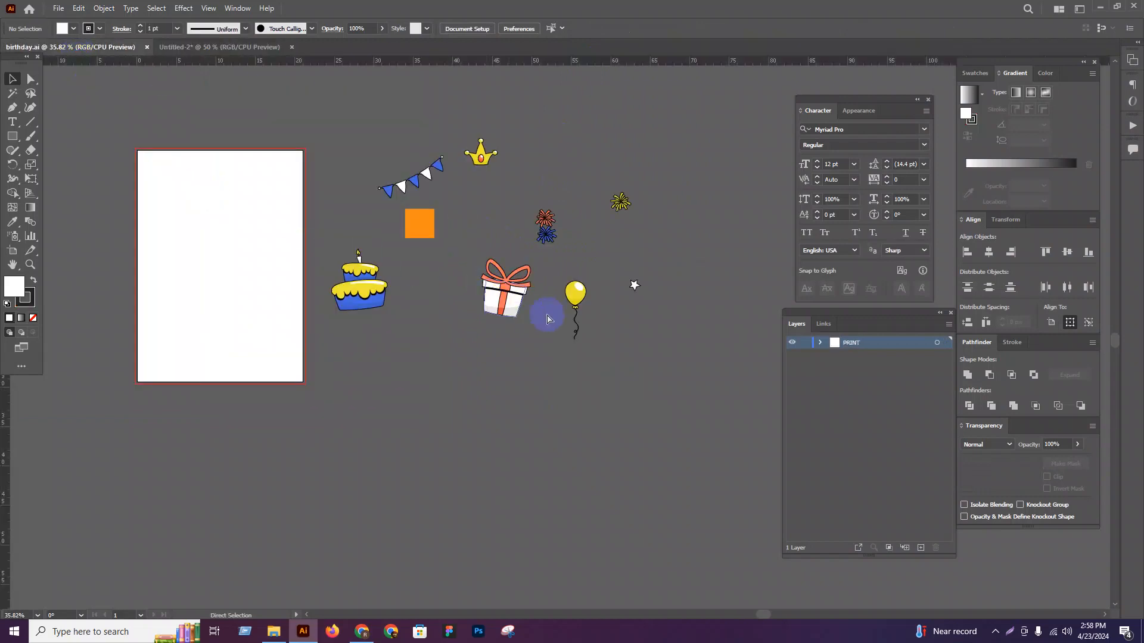
pyautogui.moveTo(631, 361); pyautogui.dragTo(141, 75)
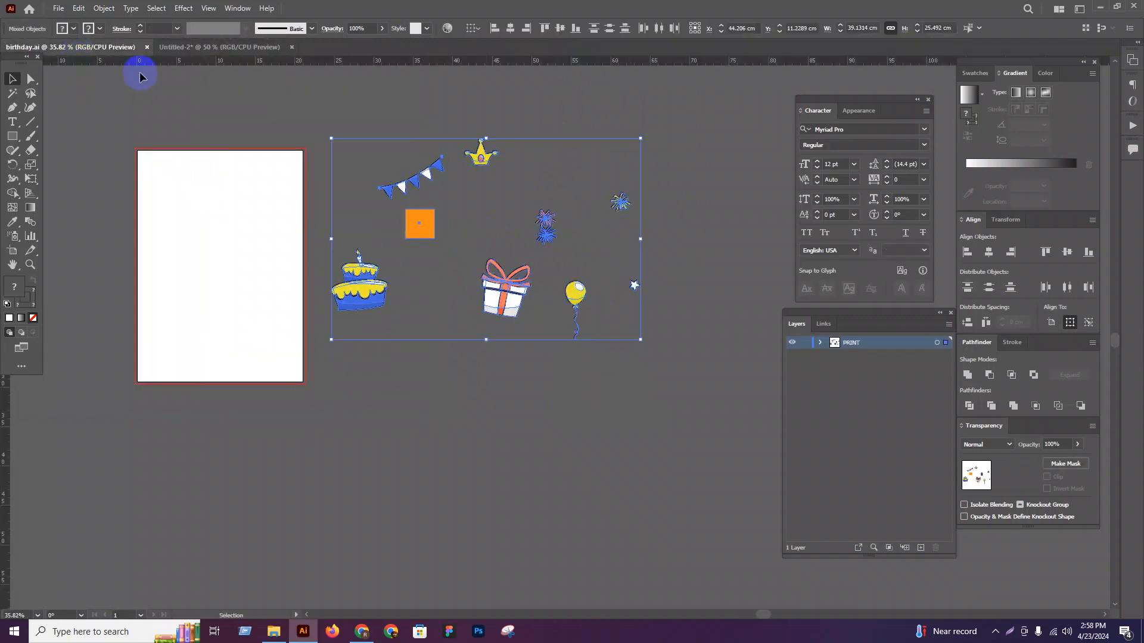
pyautogui.click(191, 56)
pyautogui.hotkey('ctrl', 'v')
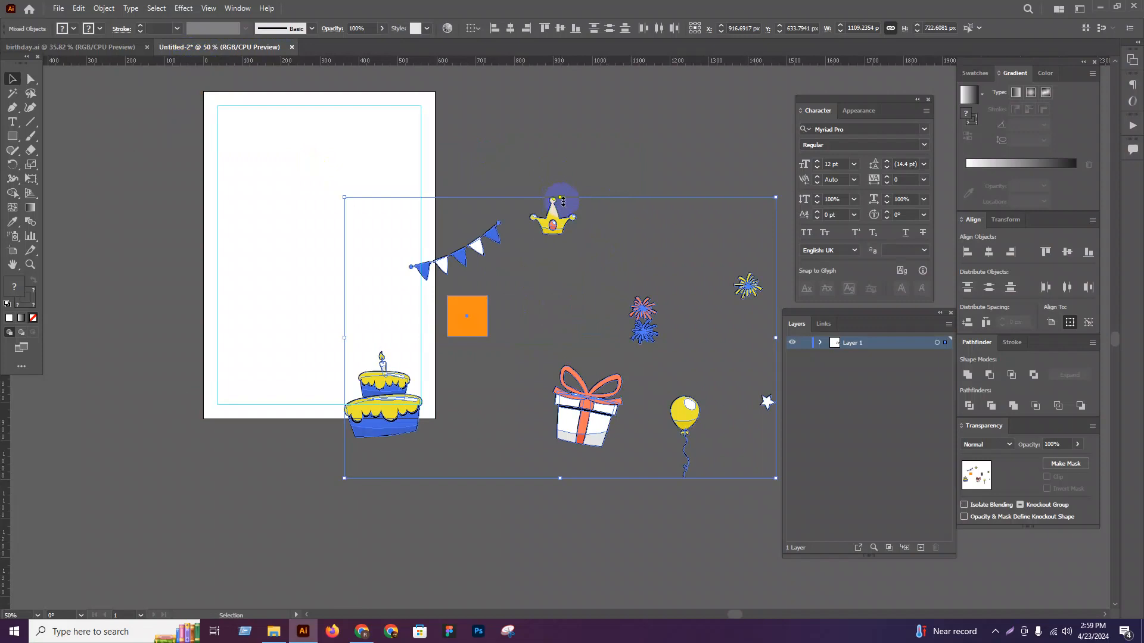
# Step: Scale down the pasted birthday illustrations as a group and place them beside the artboard
pyautogui.moveTo(563, 201); pyautogui.dragTo(560, 277)
pyautogui.moveTo(522, 323); pyautogui.dragTo(518, 238)
pyautogui.click(606, 343)
pyautogui.scroll(4, 605, 290)
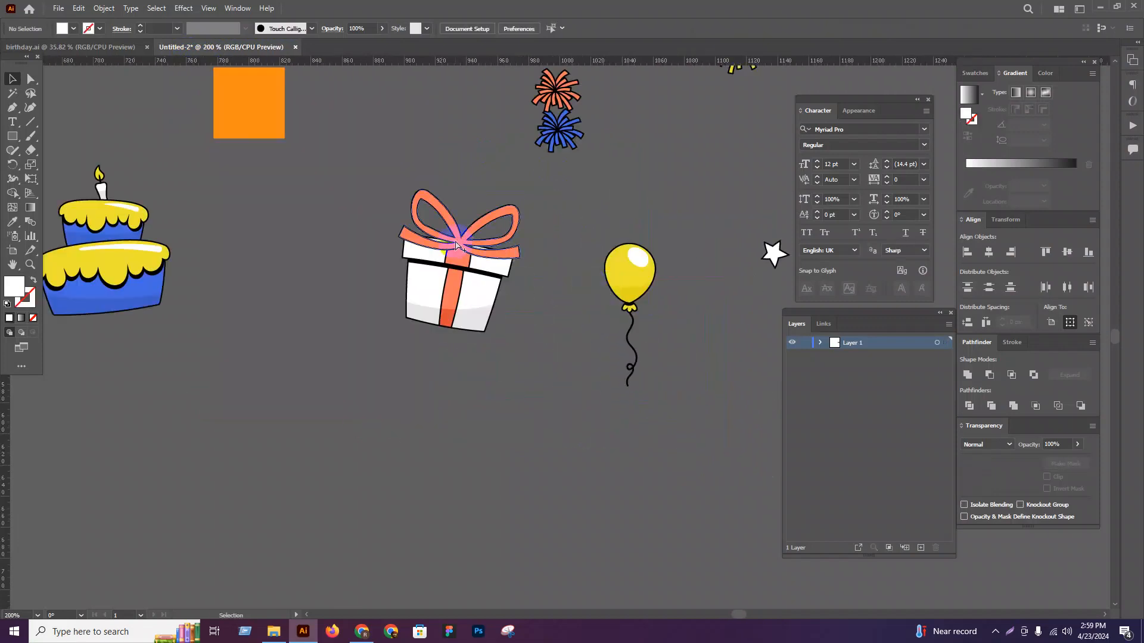
pyautogui.scroll(-2, 461, 238)
pyautogui.scroll(-3, 515, 357)
pyautogui.hotkey('ctrl', 'a')
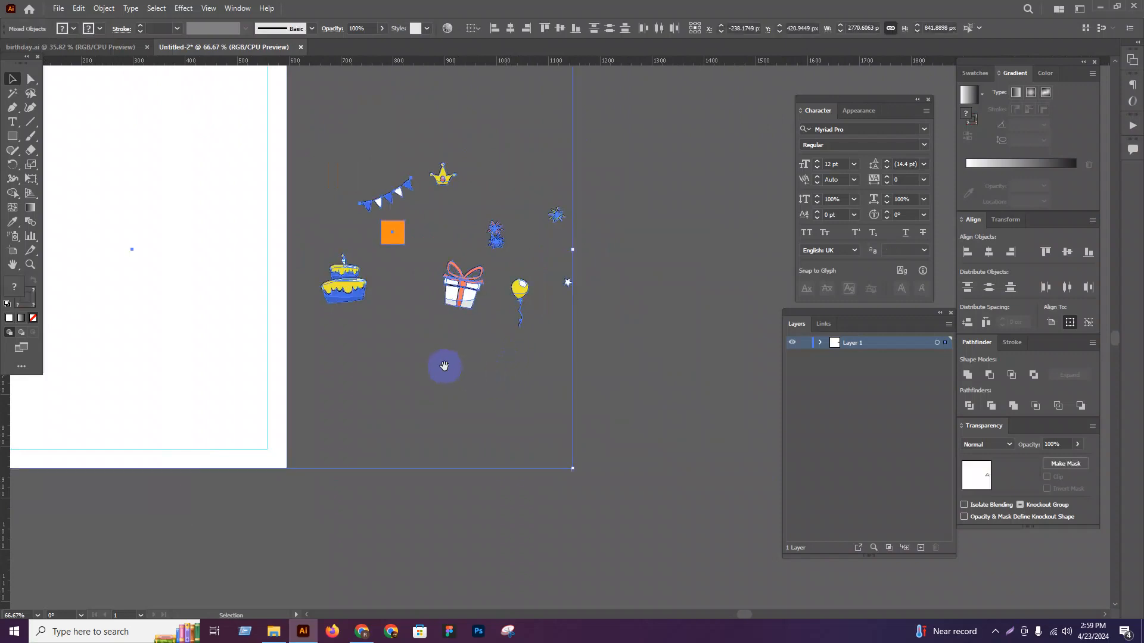
pyautogui.scroll(2, 581, 419)
pyautogui.click(579, 417)
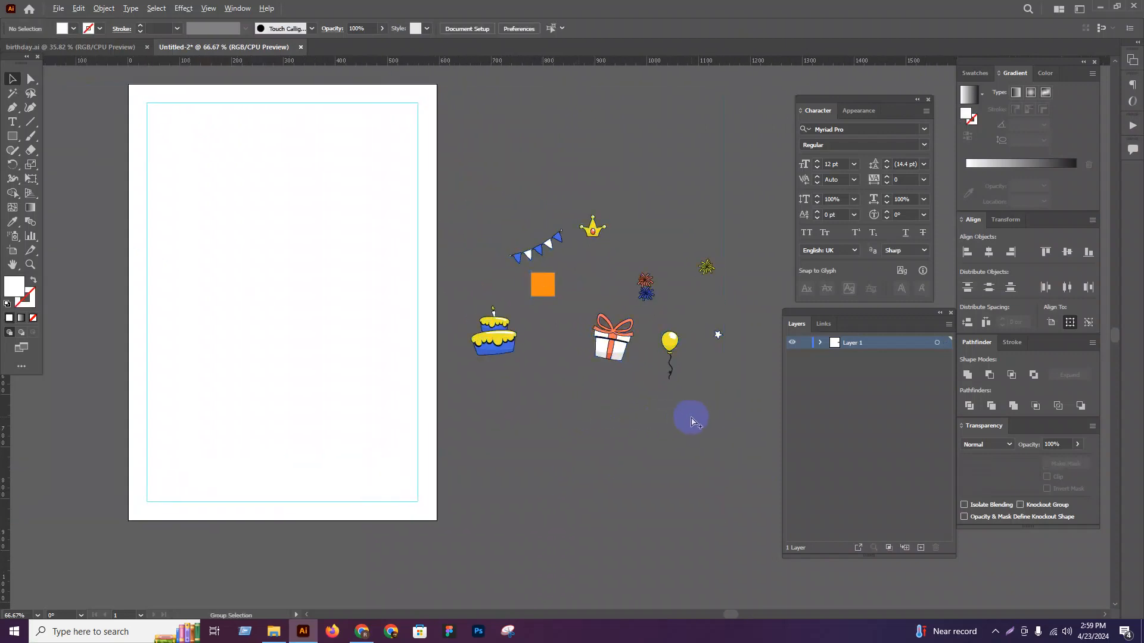
pyautogui.moveTo(509, 336); pyautogui.dragTo(570, 371)
pyautogui.click(574, 420)
# Step: Switch to Chrome and examine the image results for "birthday card design" for layout ideas
pyautogui.click(361, 633)
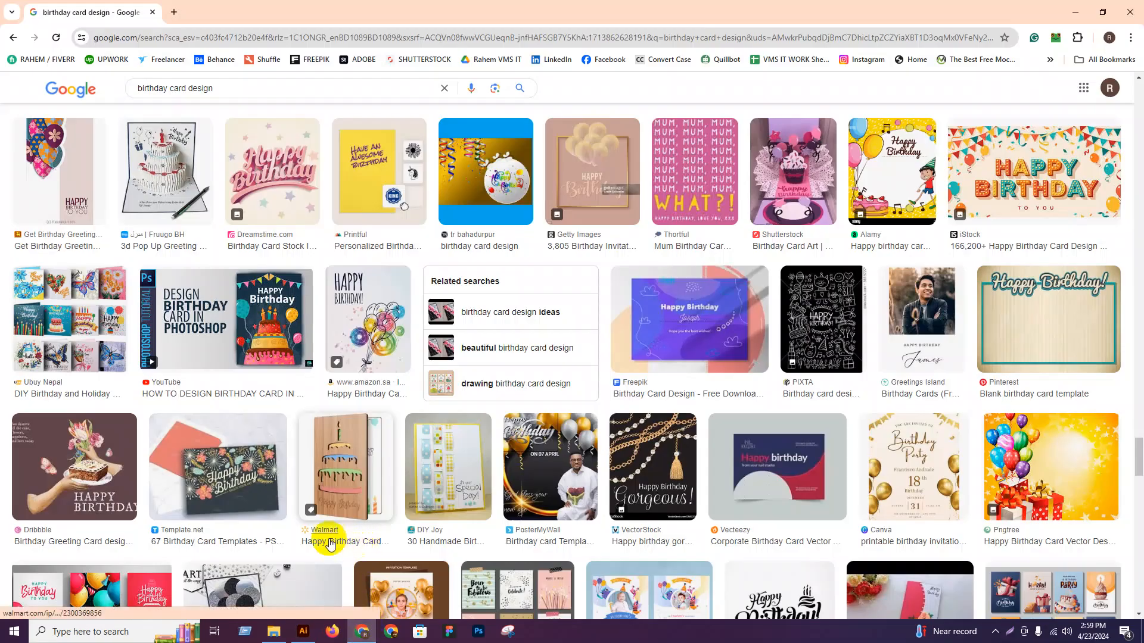
pyautogui.scroll(-3, 276, 360)
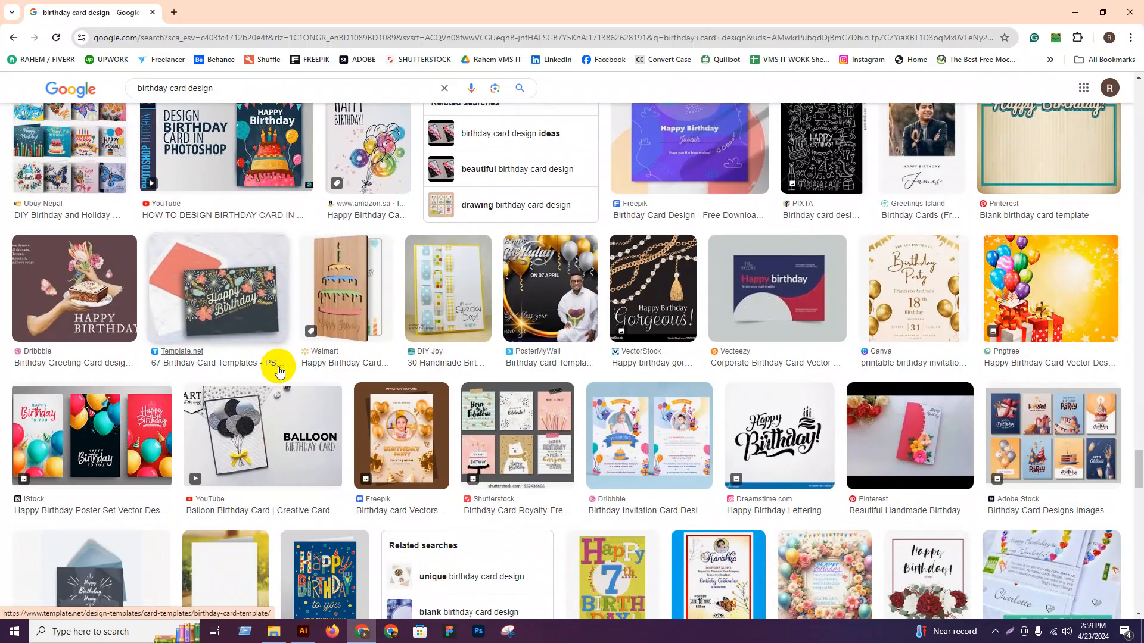
pyautogui.scroll(-3, 278, 375)
pyautogui.scroll(-3, 278, 381)
pyautogui.scroll(3, 277, 381)
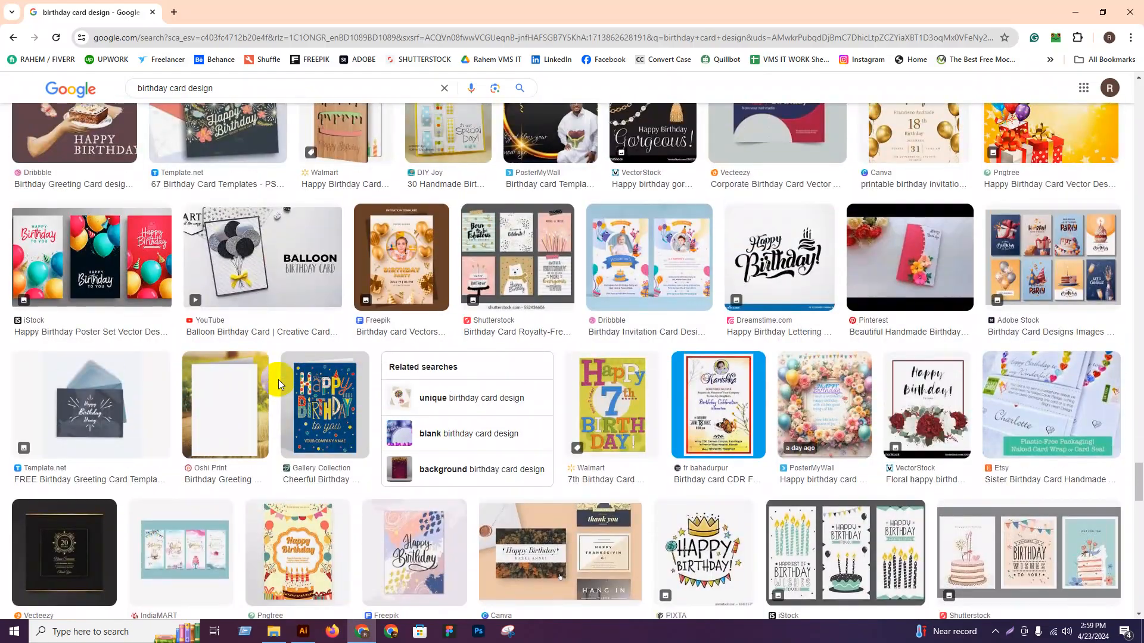
pyautogui.scroll(-9, 277, 380)
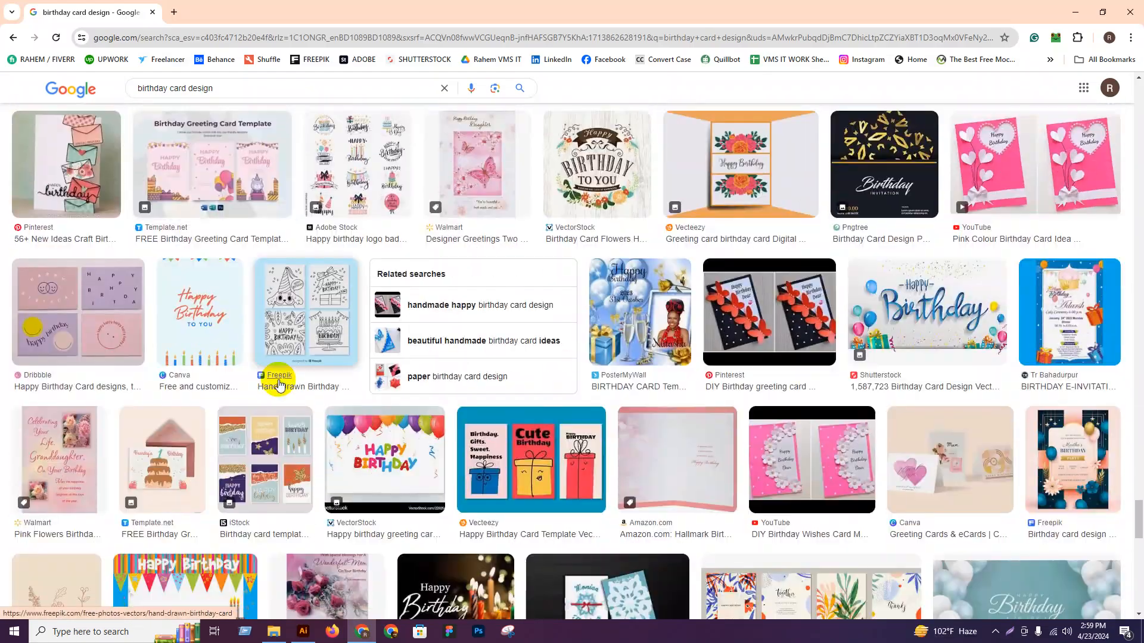
pyautogui.scroll(-9, 278, 380)
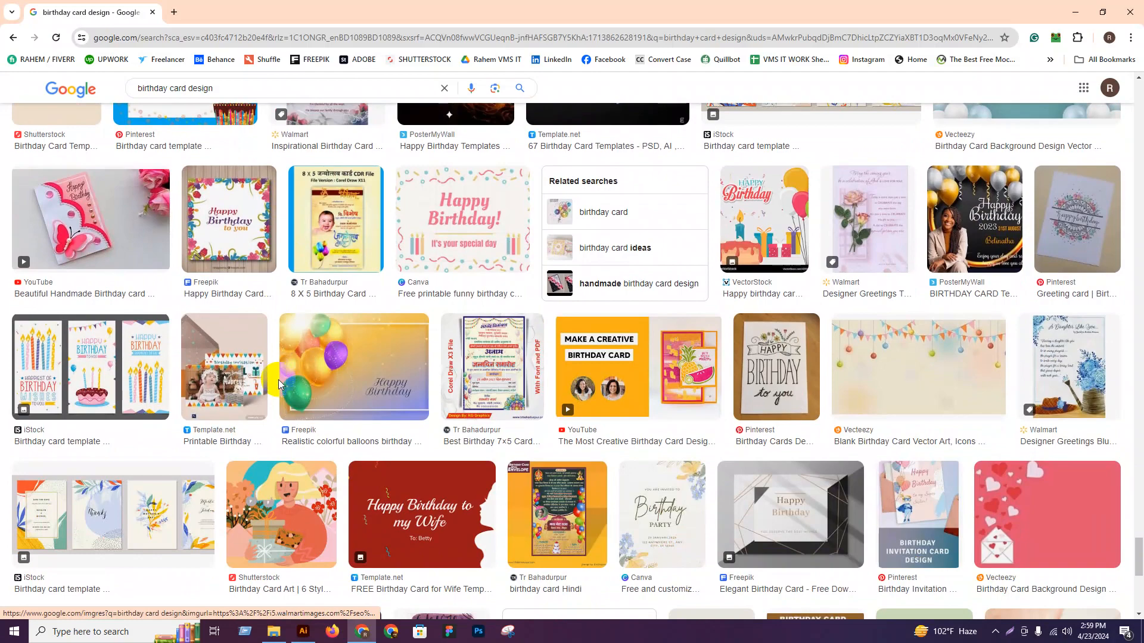
pyautogui.scroll(-8, 278, 380)
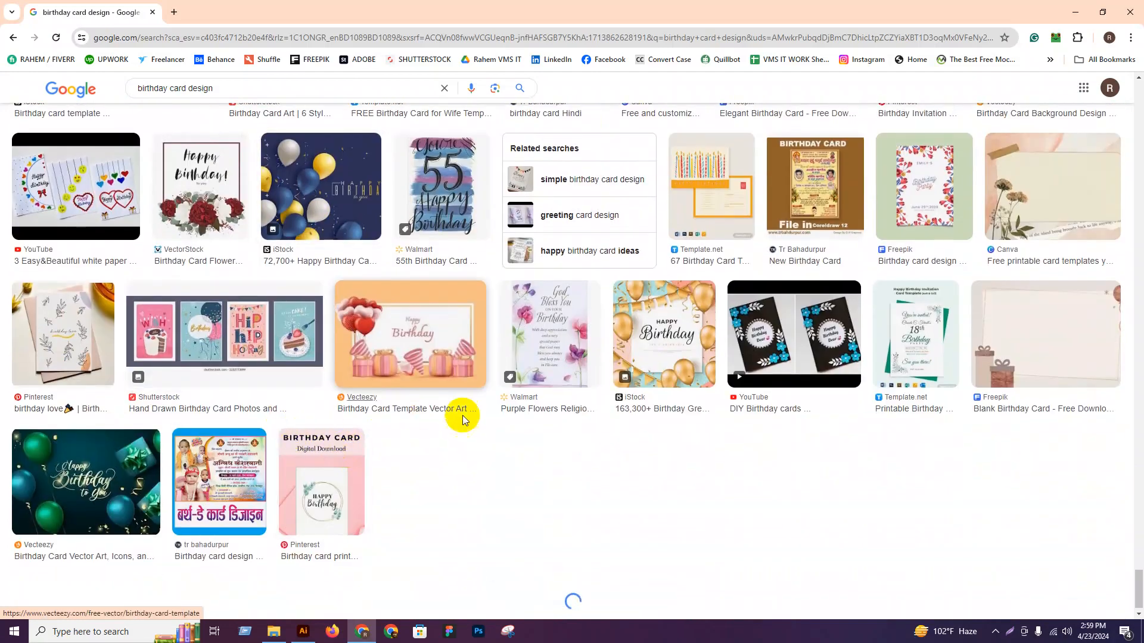
pyautogui.scroll(3, 694, 434)
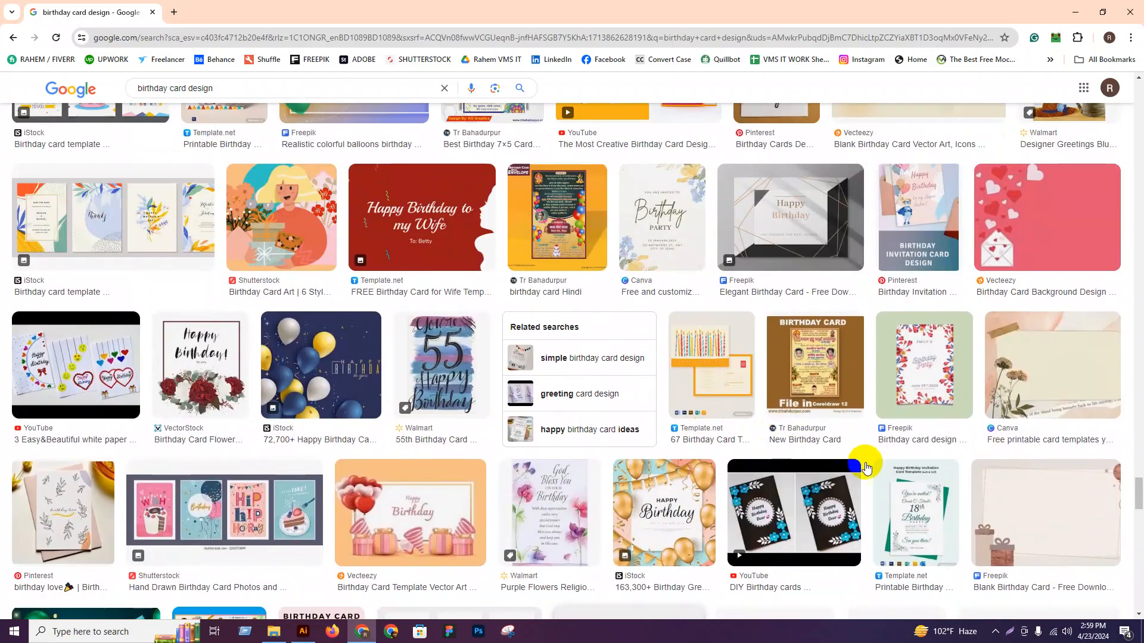
# Step: Open the handmade black-and-blue birthday card result and look through more card designs beside it
pyautogui.click(828, 484)
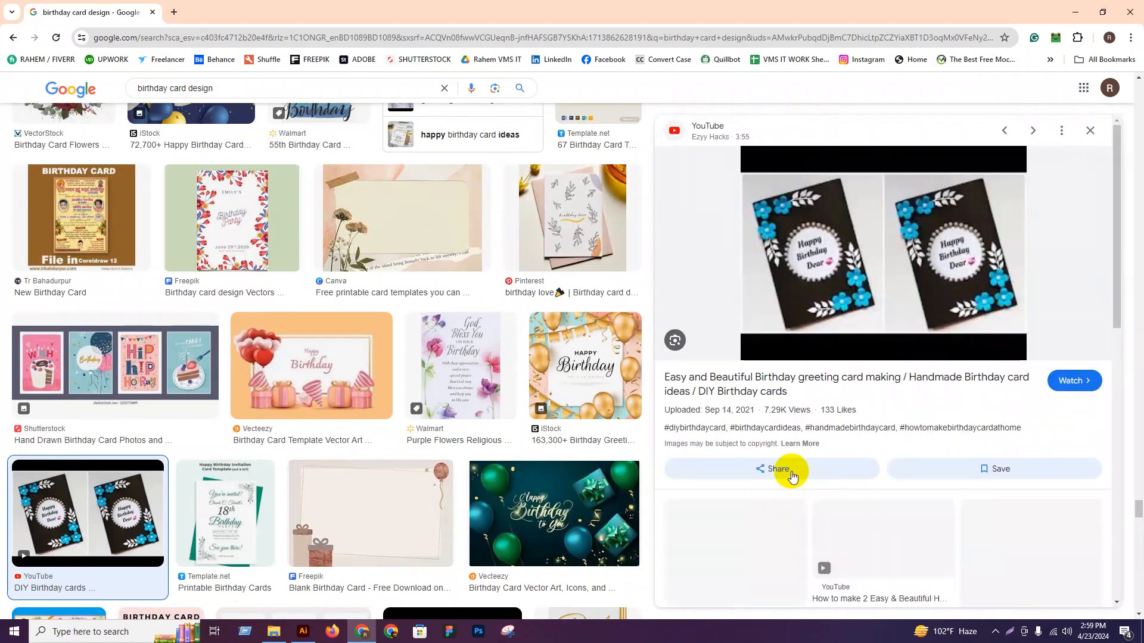
pyautogui.scroll(-3, 792, 479)
pyautogui.scroll(-10, 504, 357)
pyautogui.scroll(-3, 418, 386)
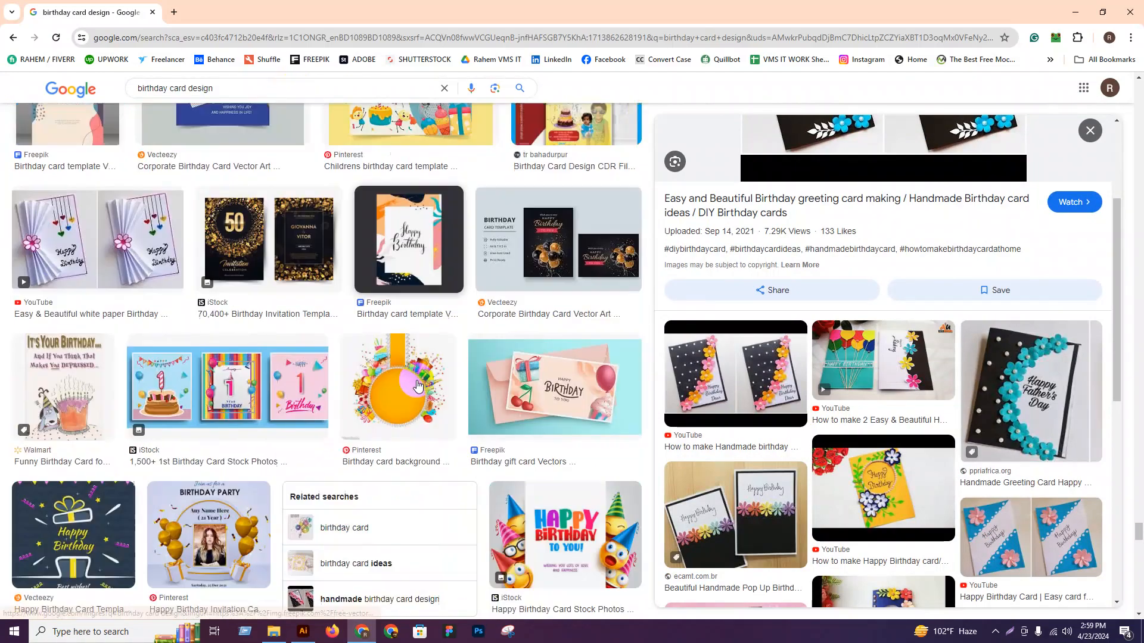
pyautogui.scroll(-15, 396, 334)
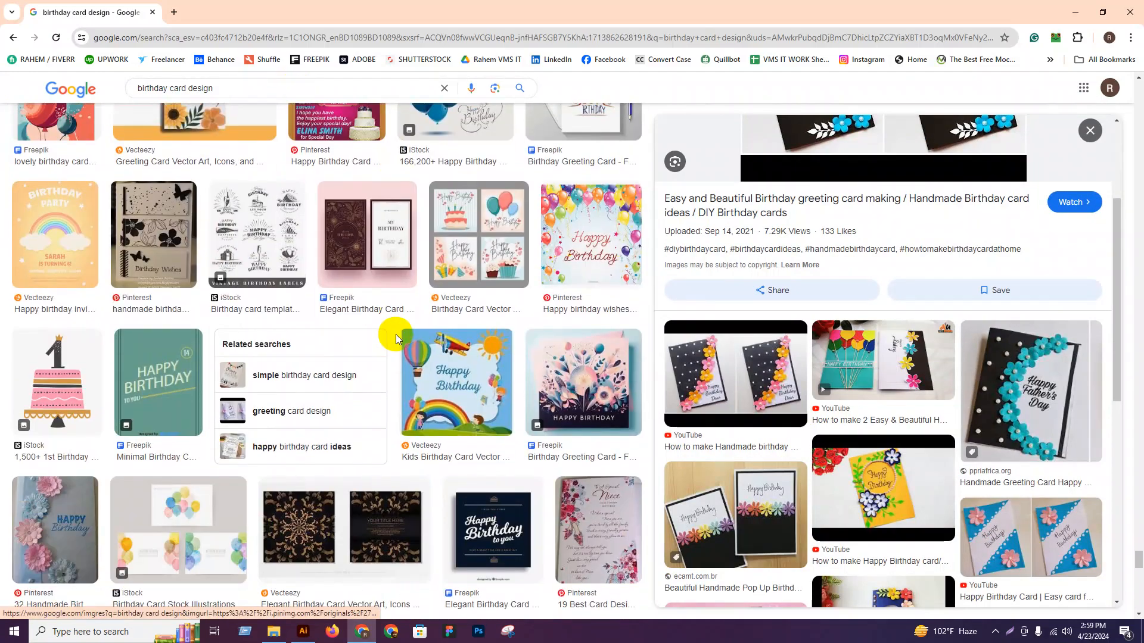
pyautogui.scroll(-15, 396, 334)
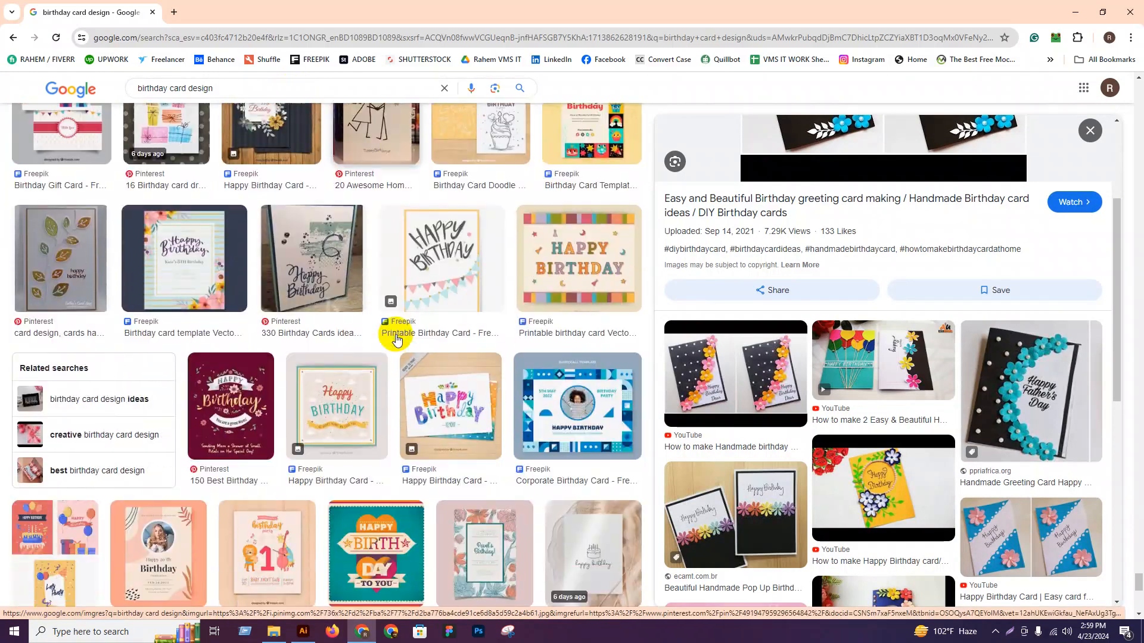
pyautogui.scroll(-10, 396, 335)
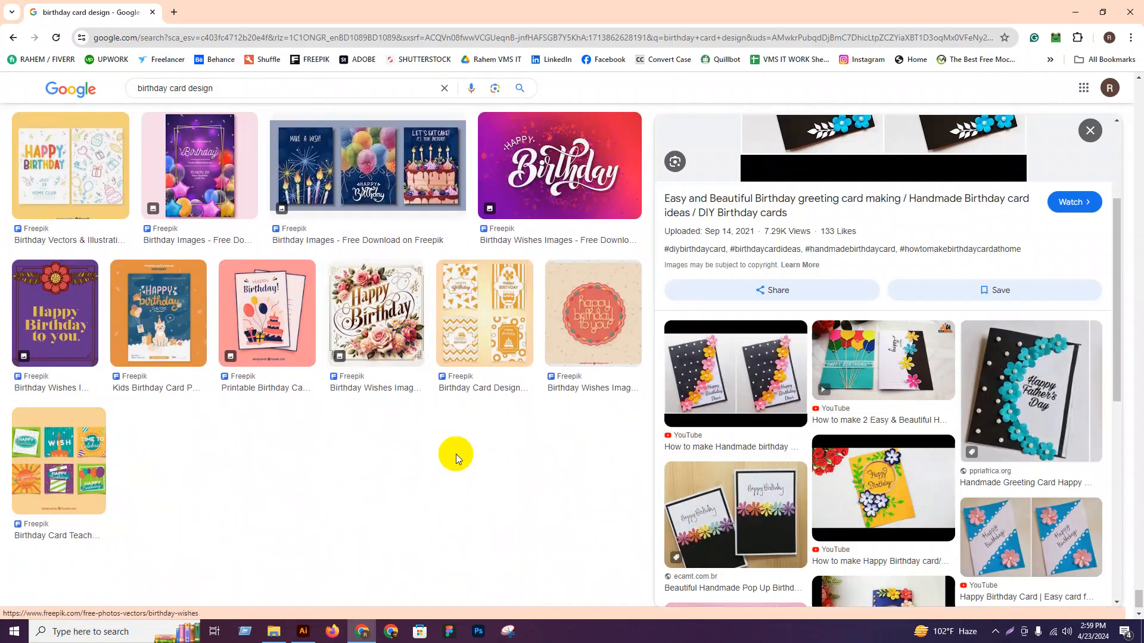
# Step: Back in Illustrator, fill the page rectangle with the small square's orange, lock it and preview the card full screen
pyautogui.click(303, 632)
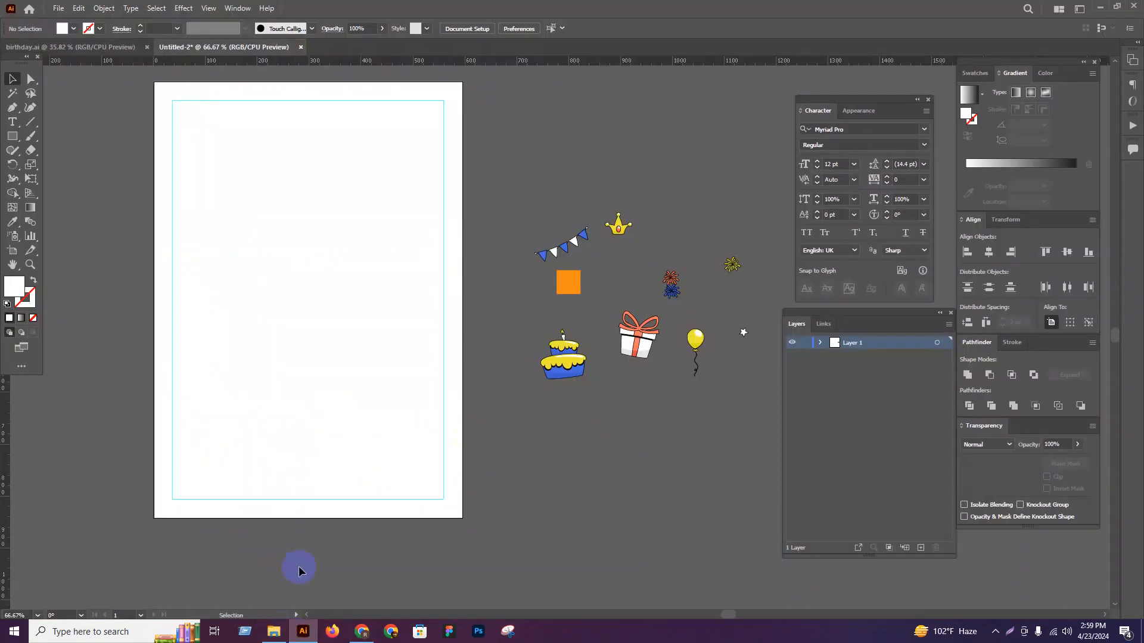
pyautogui.click(421, 299)
pyautogui.press('i')
pyautogui.click(567, 283)
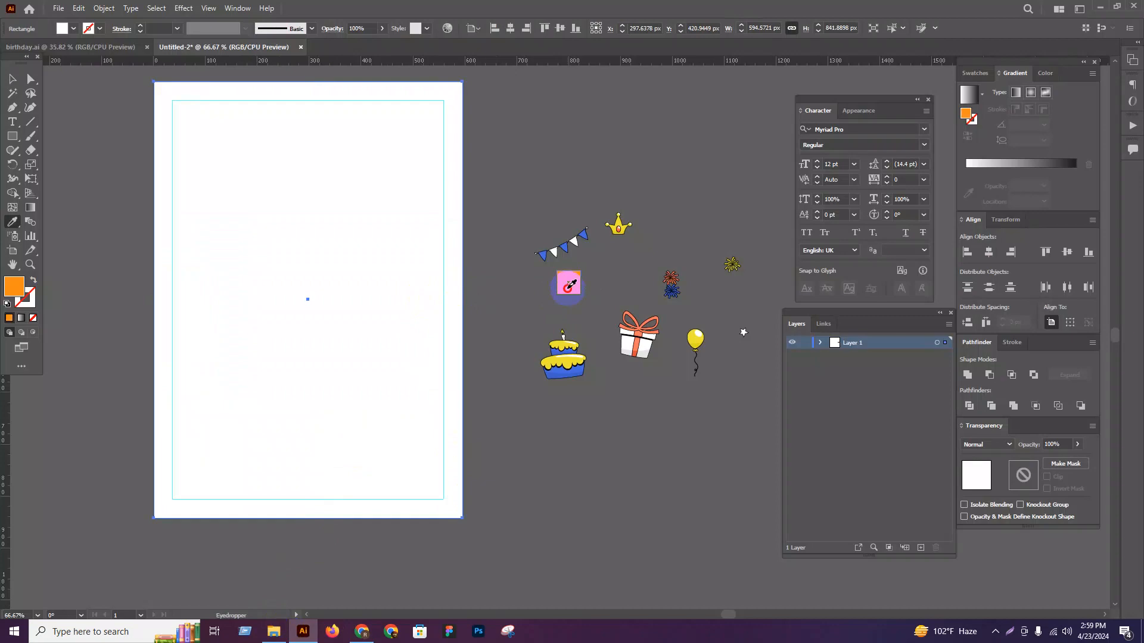
pyautogui.press('v')
pyautogui.hotkey('ctrl', '2')
pyautogui.hotkey('shift', 'f')
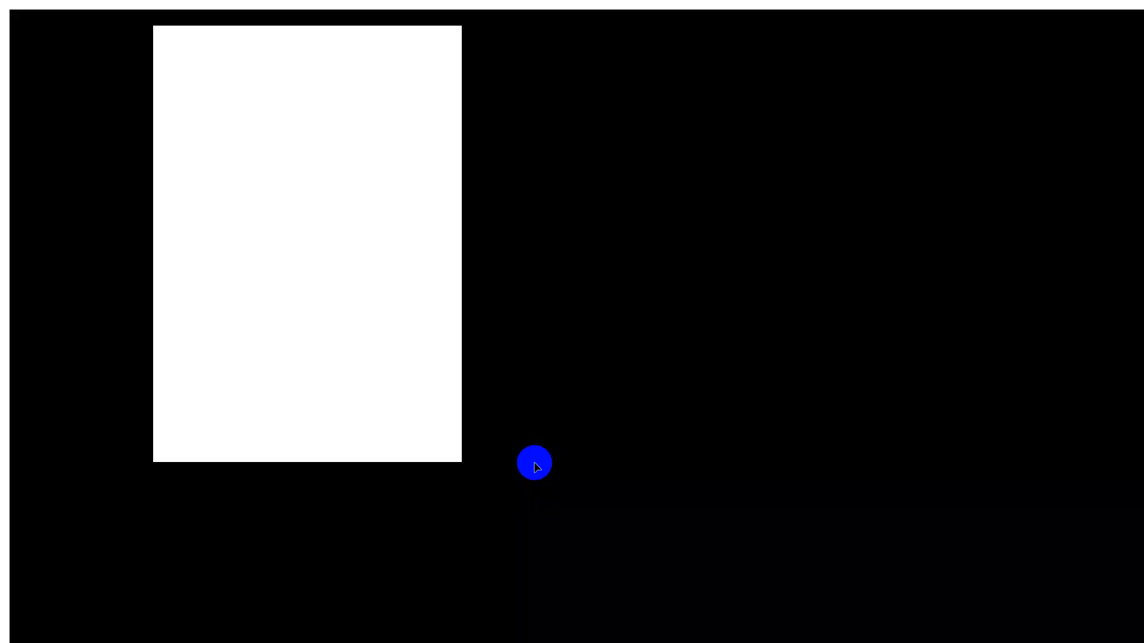
pyautogui.press('Escape')
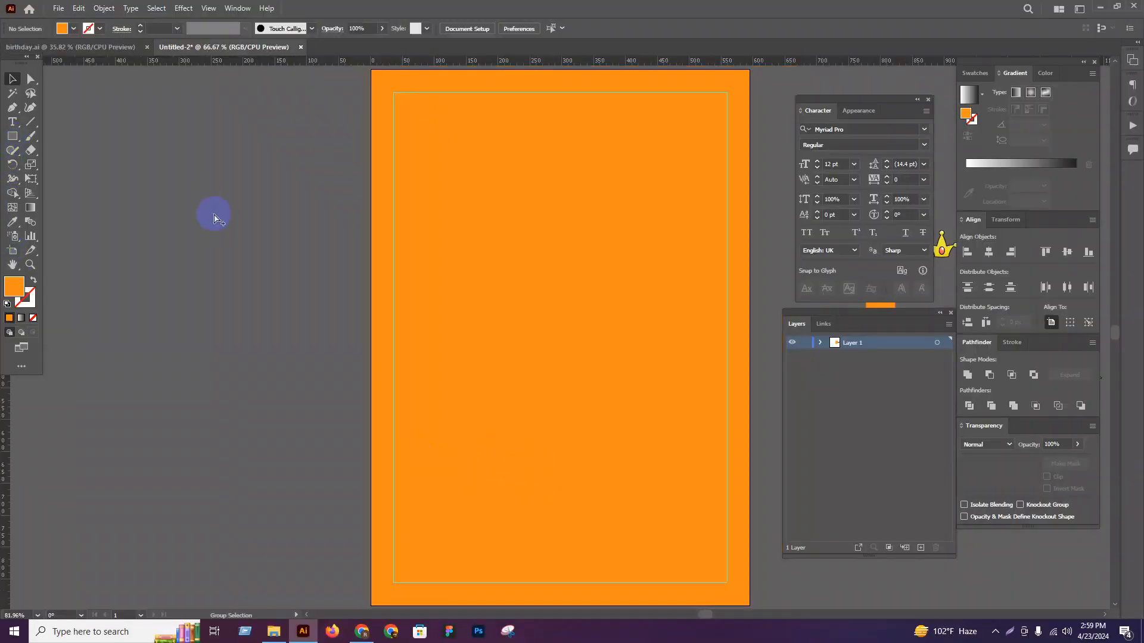
# Step: Unlock the orange page rectangle and create an inset copy of it with Offset Path at -32 px and miter joins
pyautogui.scroll(-2, 215, 217)
pyautogui.click(409, 245)
pyautogui.hotkey('ctrl', 'alt', '2')
pyautogui.scroll(1, 577, 272)
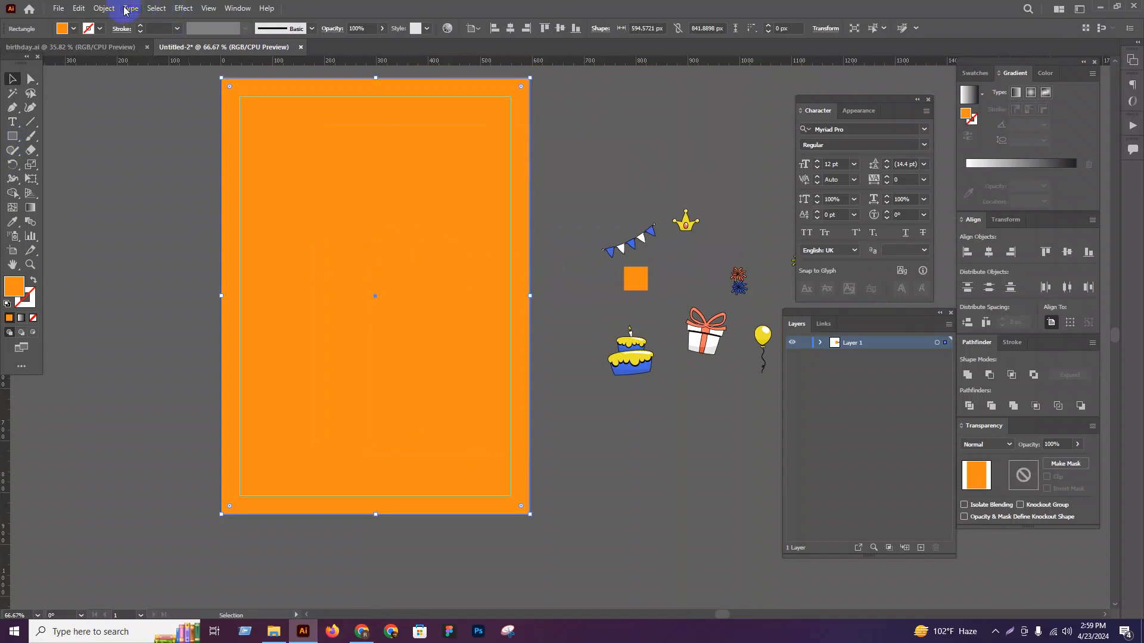
pyautogui.click(103, 8)
pyautogui.click(290, 335)
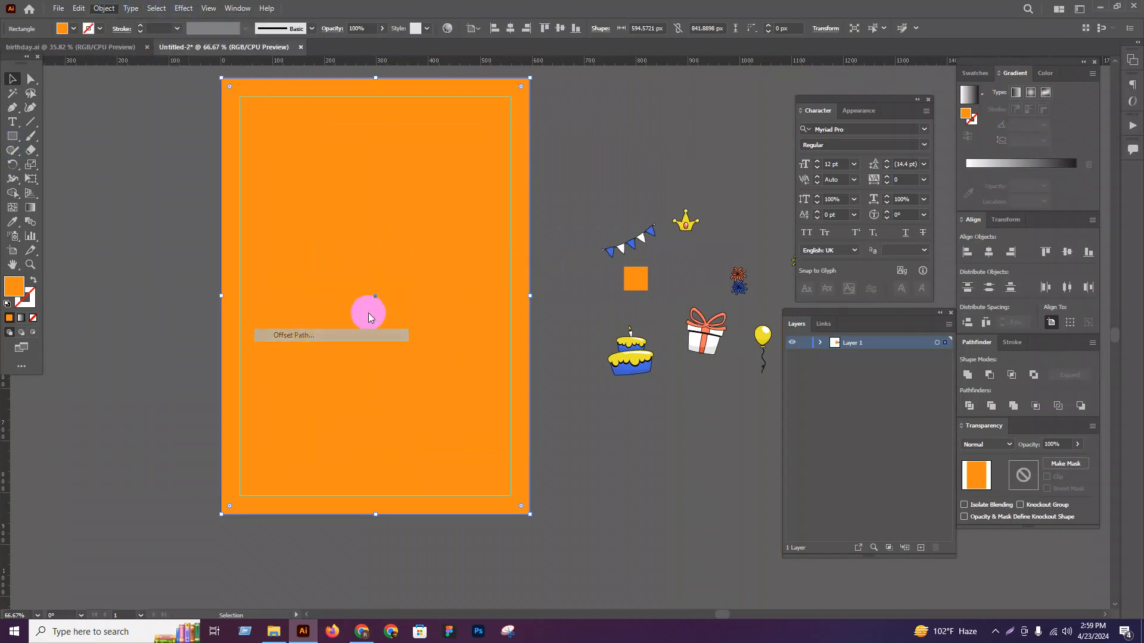
pyautogui.press('Up')
pyautogui.press('Up')
pyautogui.press('Up')
pyautogui.press('Up')
pyautogui.press('Up')
pyautogui.press('Up')
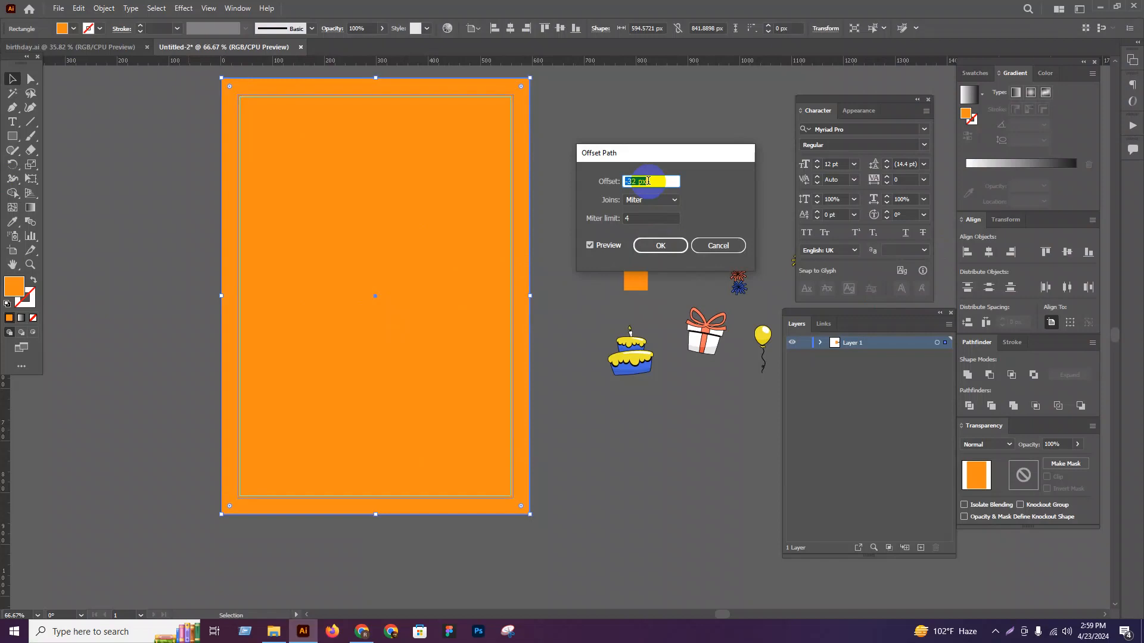
pyautogui.click(662, 246)
# Step: Turn the inset rectangle into an unfilled frame with a white 5 pt stroke and preview the card full screen
pyautogui.hotkey('shift', 'x')
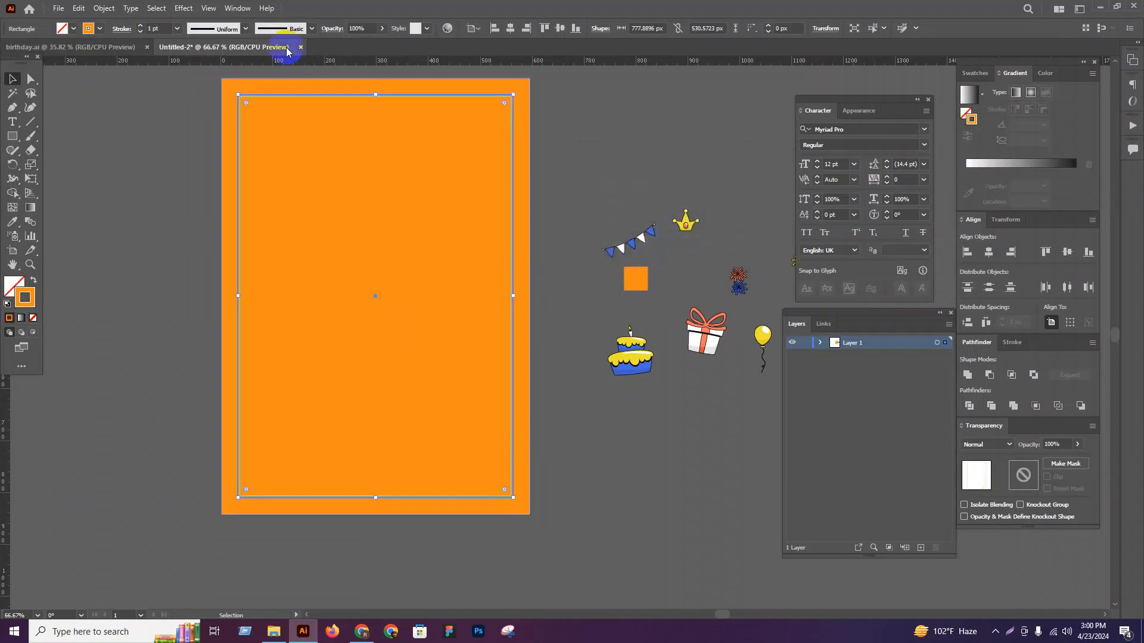
pyautogui.click(973, 73)
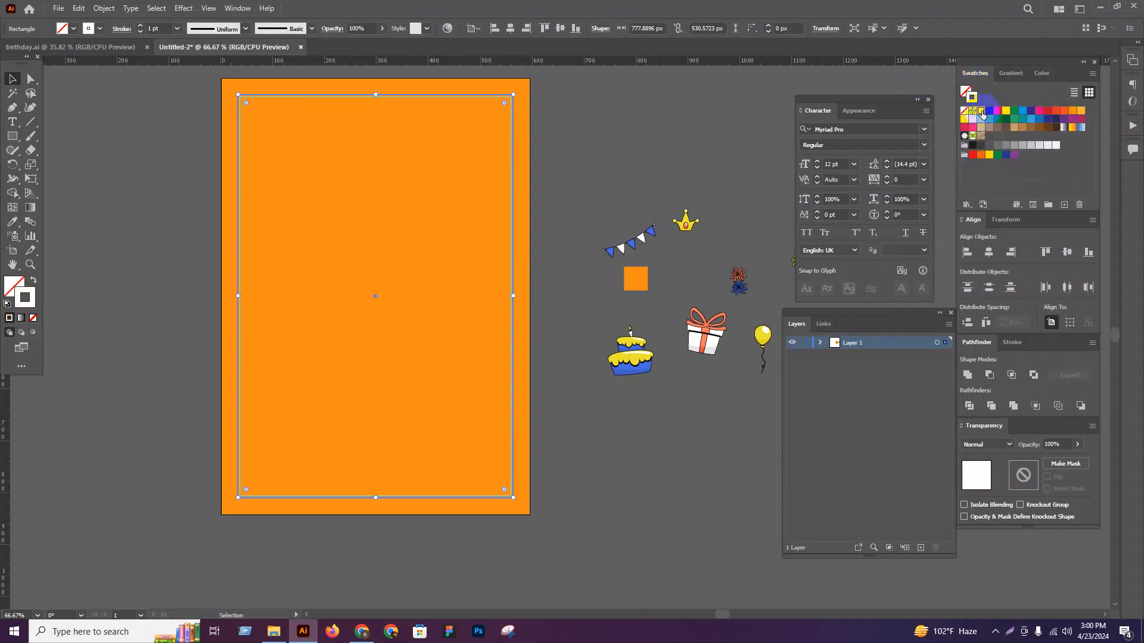
pyautogui.click(178, 30)
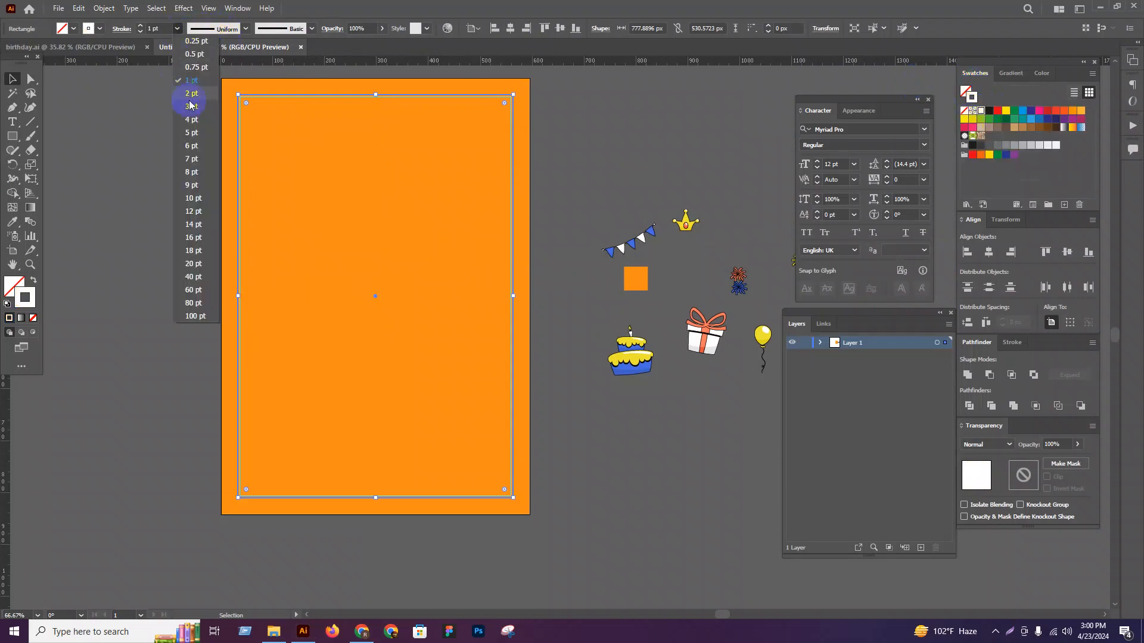
pyautogui.click(204, 132)
pyautogui.click(589, 138)
pyautogui.hotkey('shift', 'f')
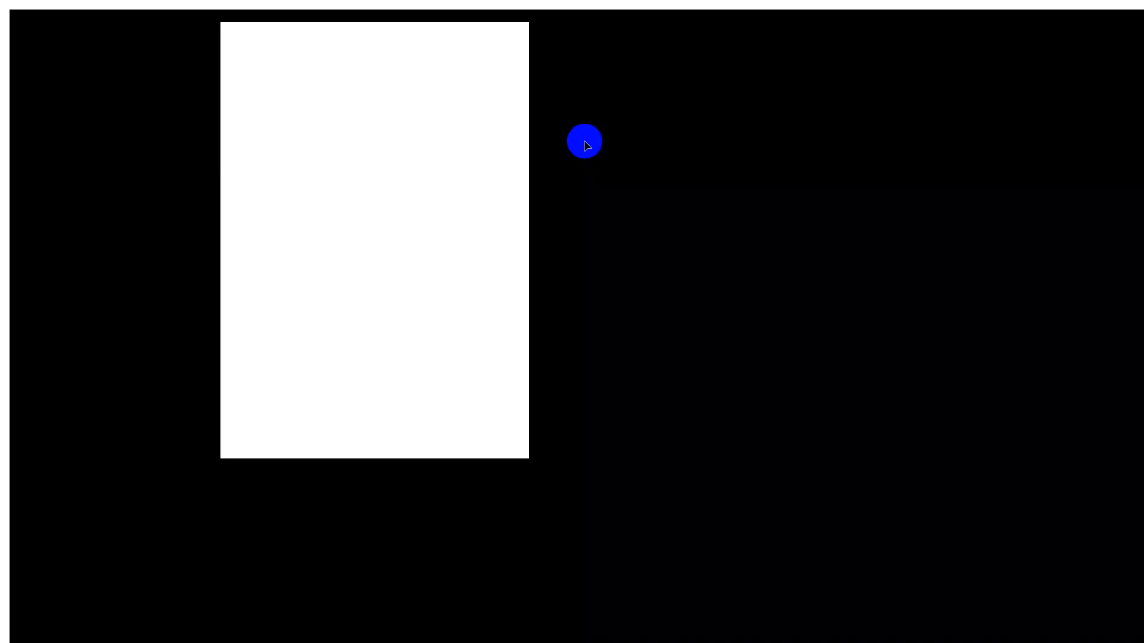
pyautogui.press('Escape')
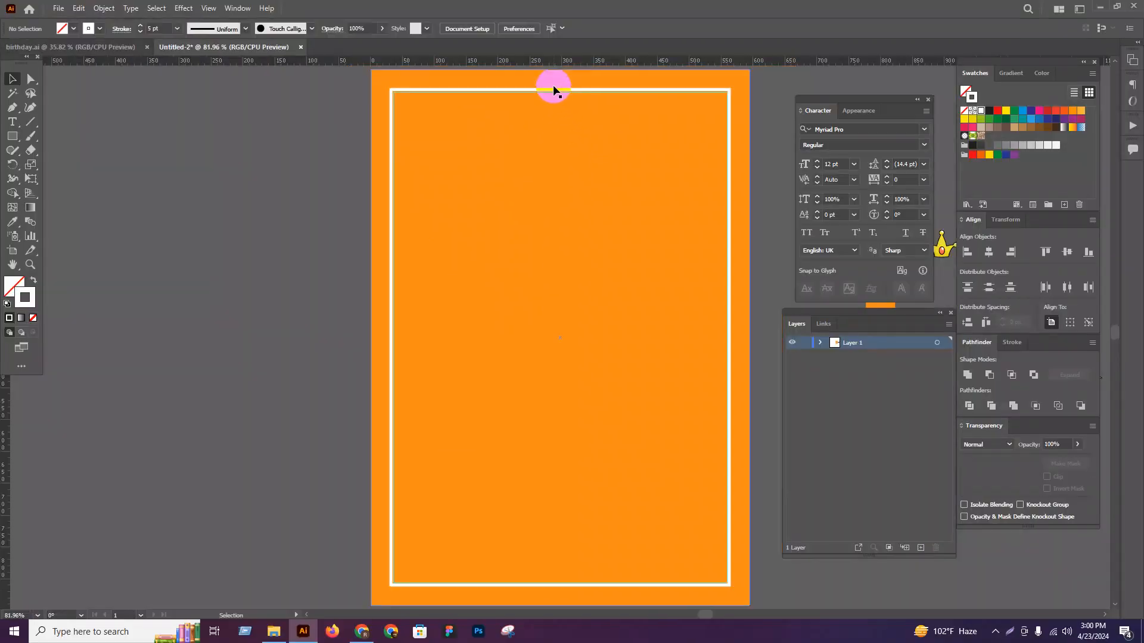
# Step: Set the white frame's stroke weight to 3 pt and check the card in a full-screen preview
pyautogui.click(555, 91)
pyautogui.scroll(1, 162, 29)
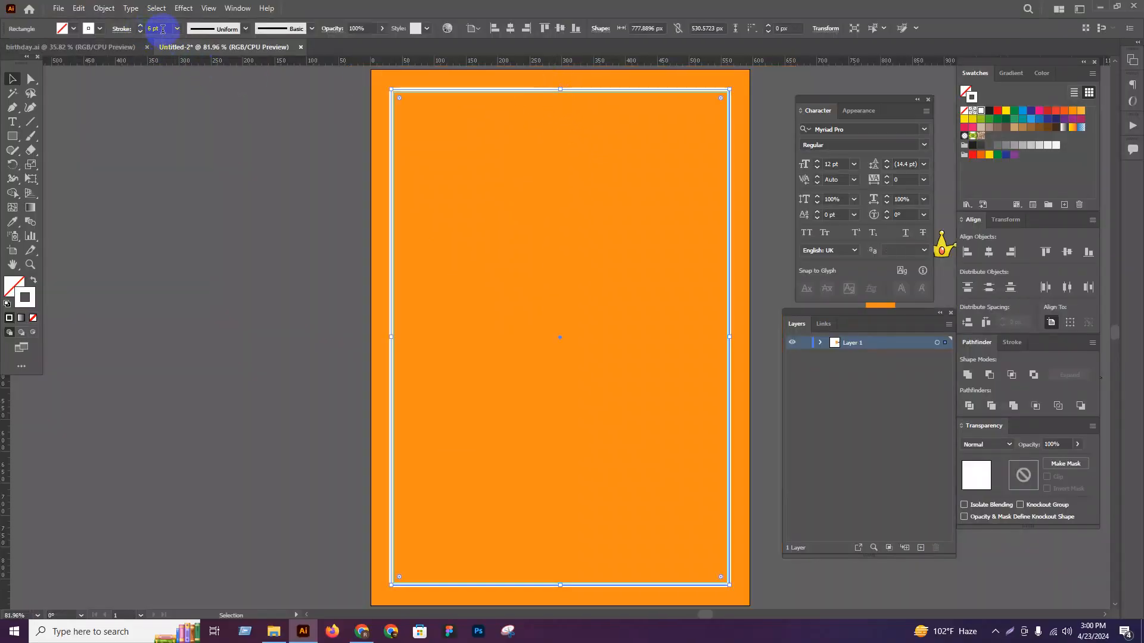
pyautogui.scroll(-1, 162, 29)
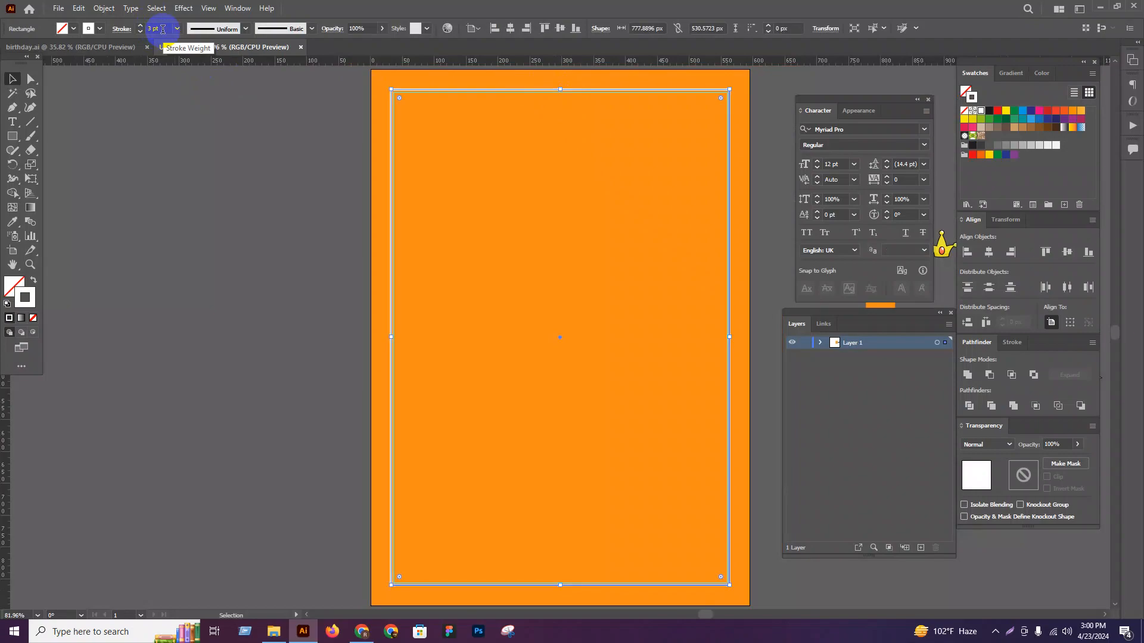
pyautogui.click(207, 205)
pyautogui.hotkey('shift', 'f')
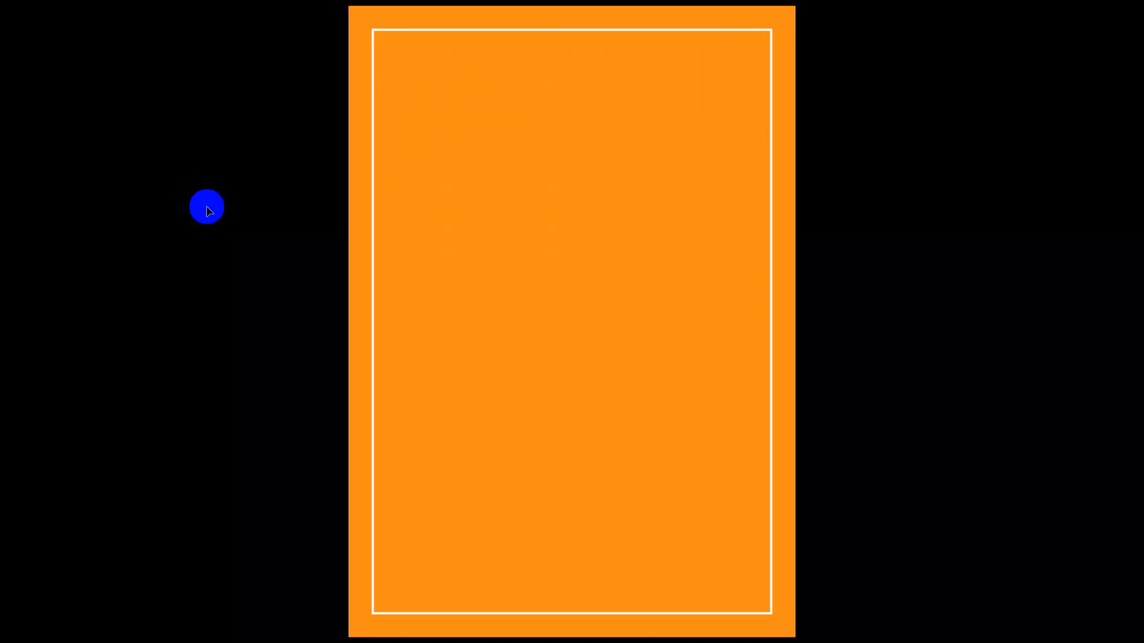
pyautogui.press('Escape')
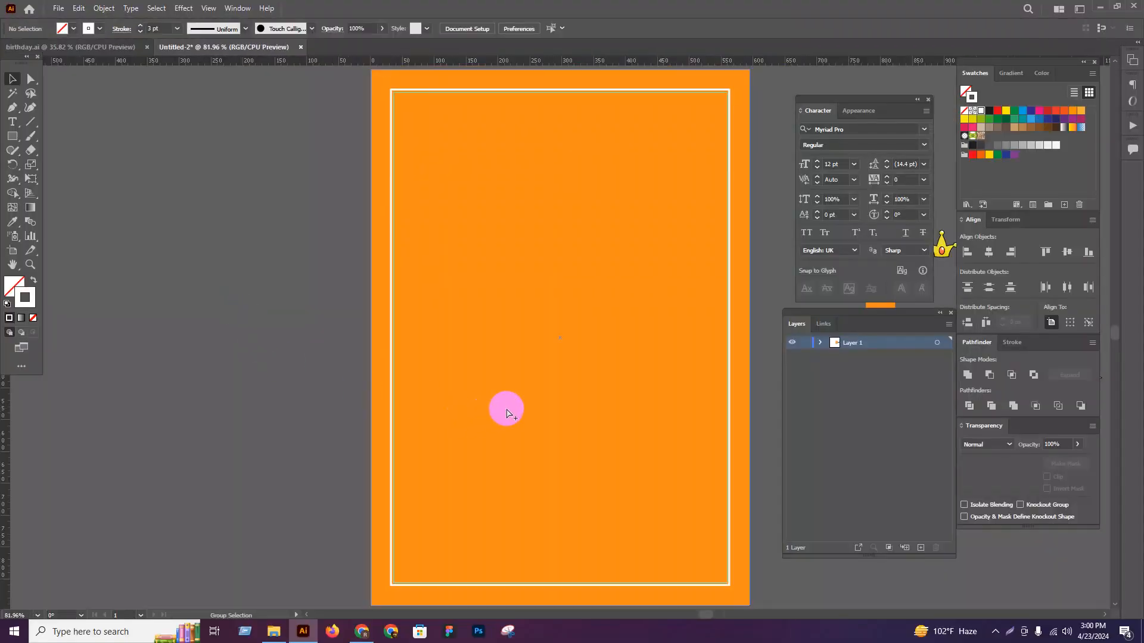
pyautogui.scroll(-2, 377, 390)
pyautogui.moveTo(386, 416); pyautogui.dragTo(209, 416)
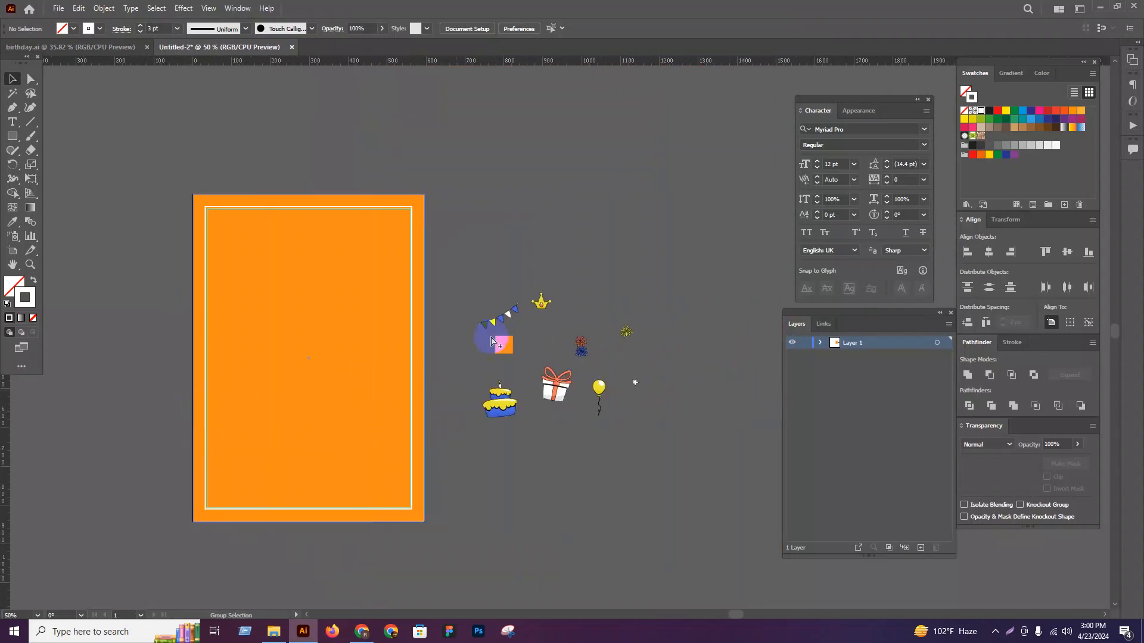
# Step: Add the text "Happy" beside the card and enlarge it to about 61.6 pt
pyautogui.scroll(2, 524, 324)
pyautogui.moveTo(778, 532); pyautogui.dragTo(780, 532)
pyautogui.scroll(-2, 569, 488)
pyautogui.moveTo(526, 424); pyautogui.dragTo(641, 488)
pyautogui.click(565, 391)
pyautogui.scroll(1, 548, 393)
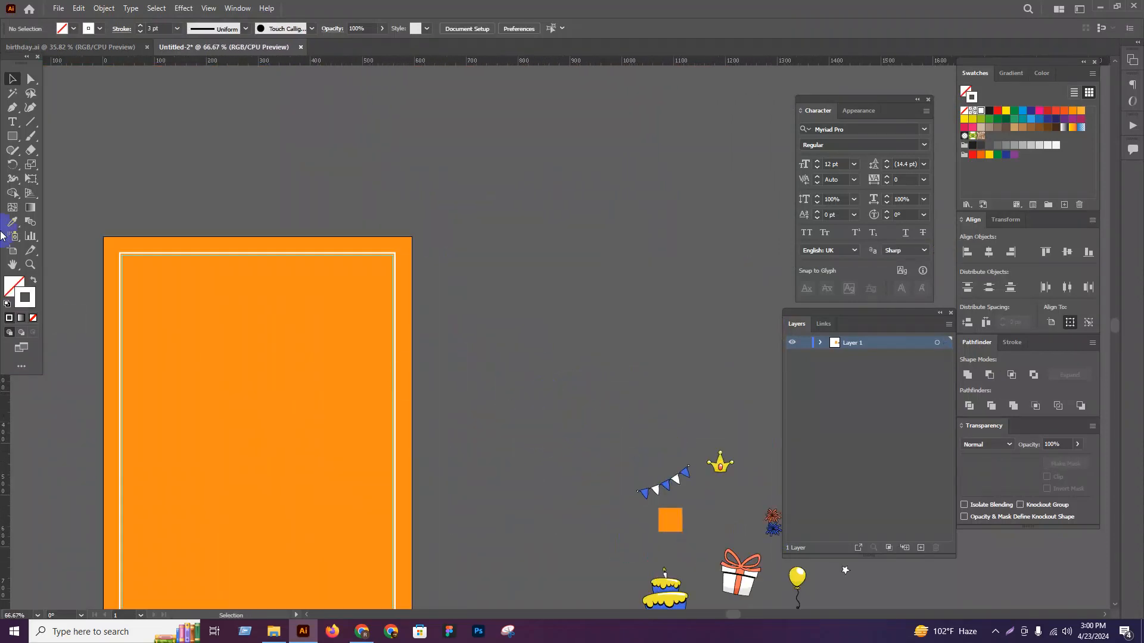
pyautogui.click(13, 110)
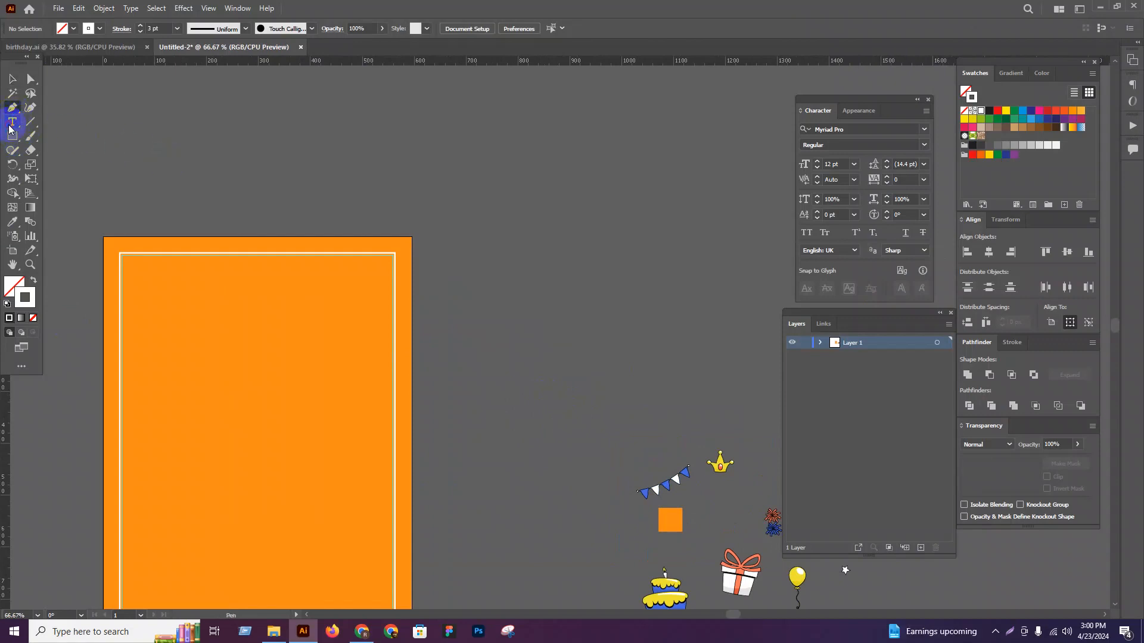
pyautogui.click(508, 325)
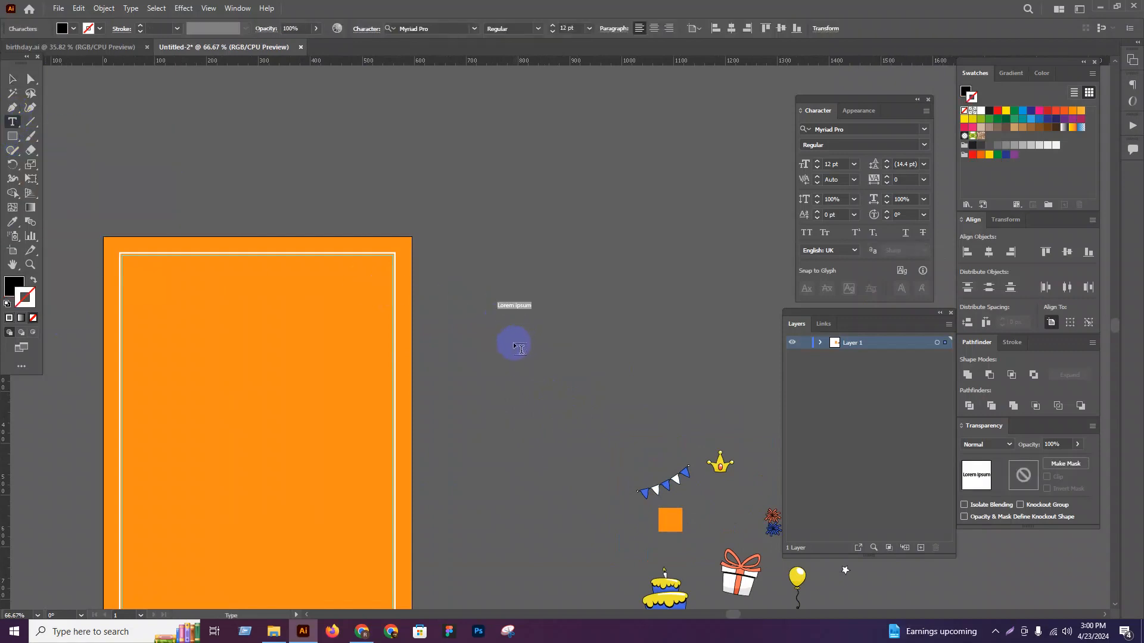
pyautogui.write('y')
pyautogui.press('Escape')
pyautogui.moveTo(514, 311); pyautogui.dragTo(603, 331)
# Step: Duplicate the "Happy" text below itself and change the copy's wording to "Birthday"
pyautogui.moveTo(510, 309); pyautogui.dragTo(523, 389)
pyautogui.scroll(2, 523, 388)
pyautogui.doubleClick(526, 396)
pyautogui.write('Birth')
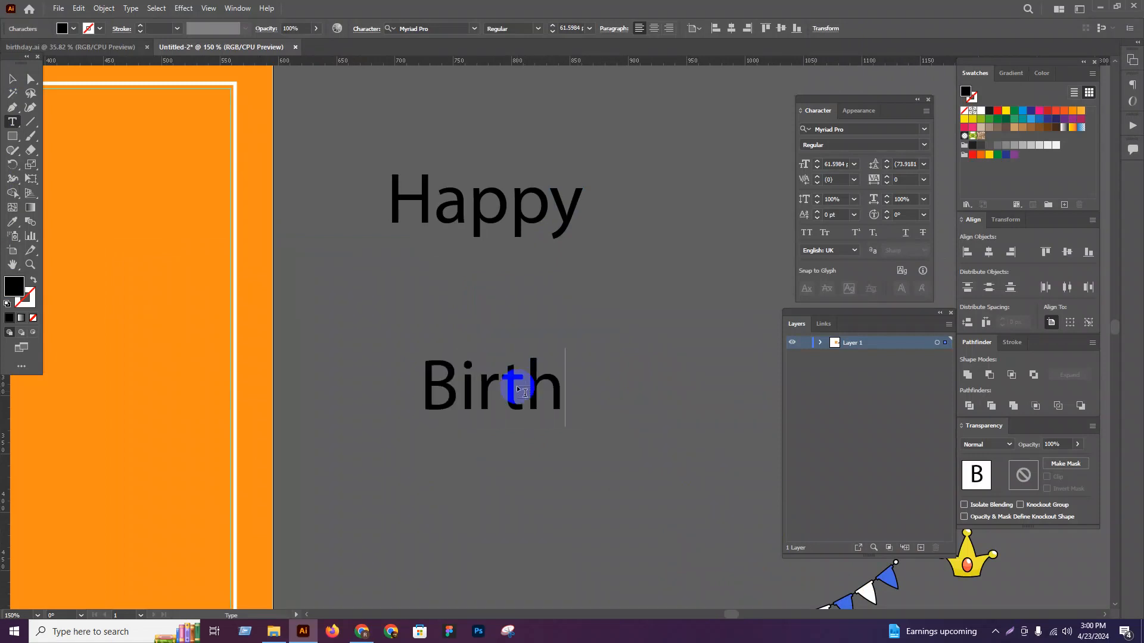
pyautogui.write('day')
pyautogui.click(12, 78)
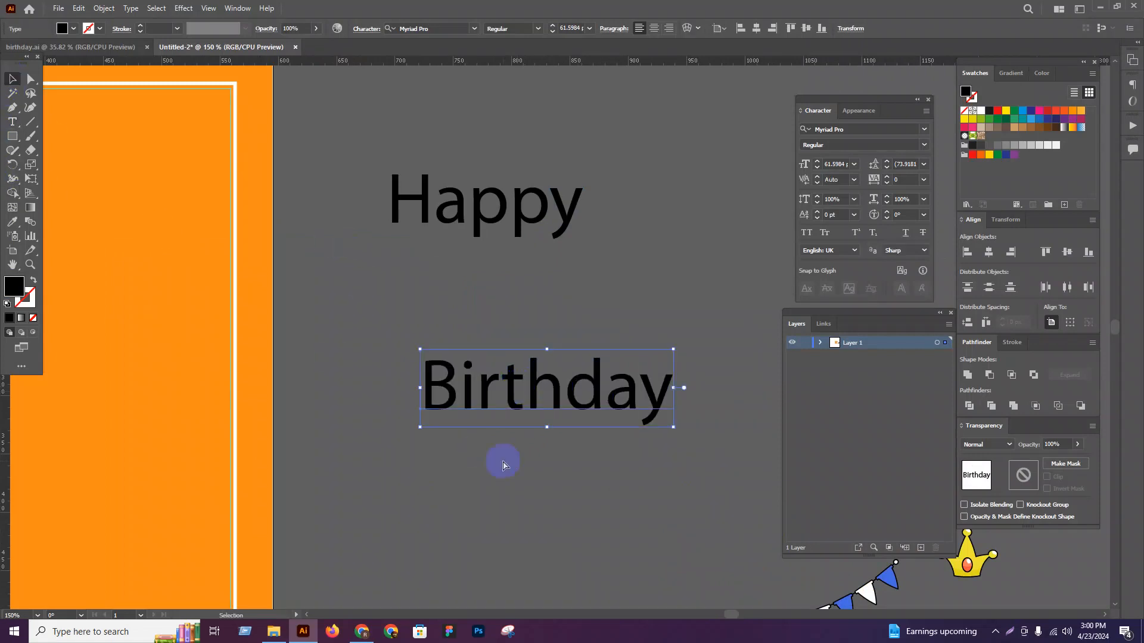
# Step: Check the birthday card references in Chrome, return to Illustrator and set the "Birthday" text in Actonia PERSONAL USE
pyautogui.scroll(-2, 479, 455)
pyautogui.click(362, 631)
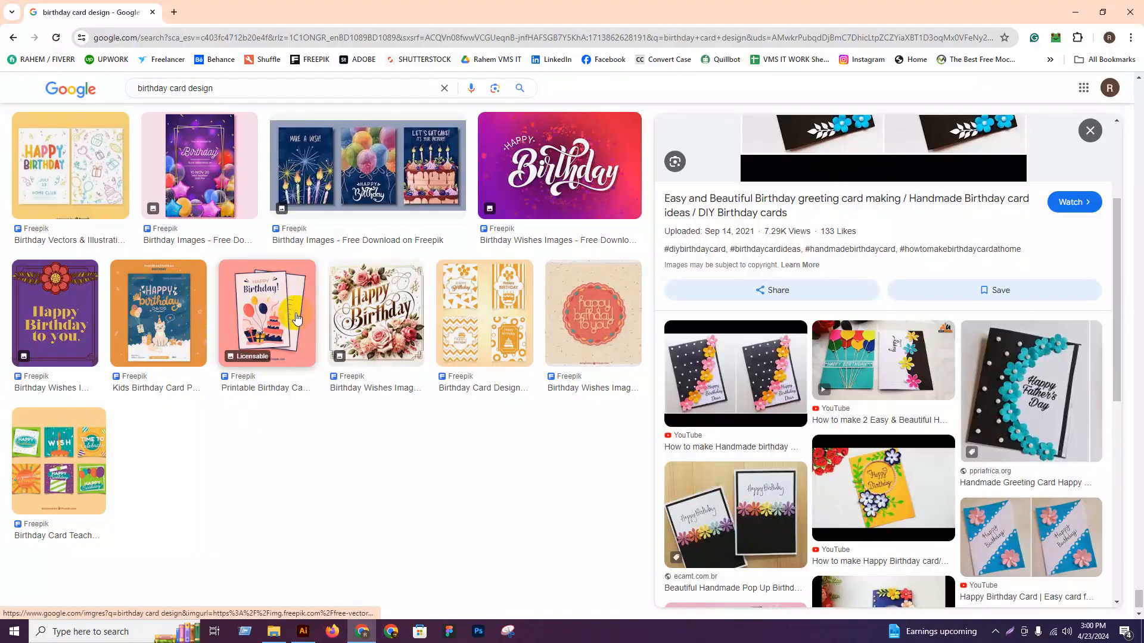
pyautogui.click(304, 632)
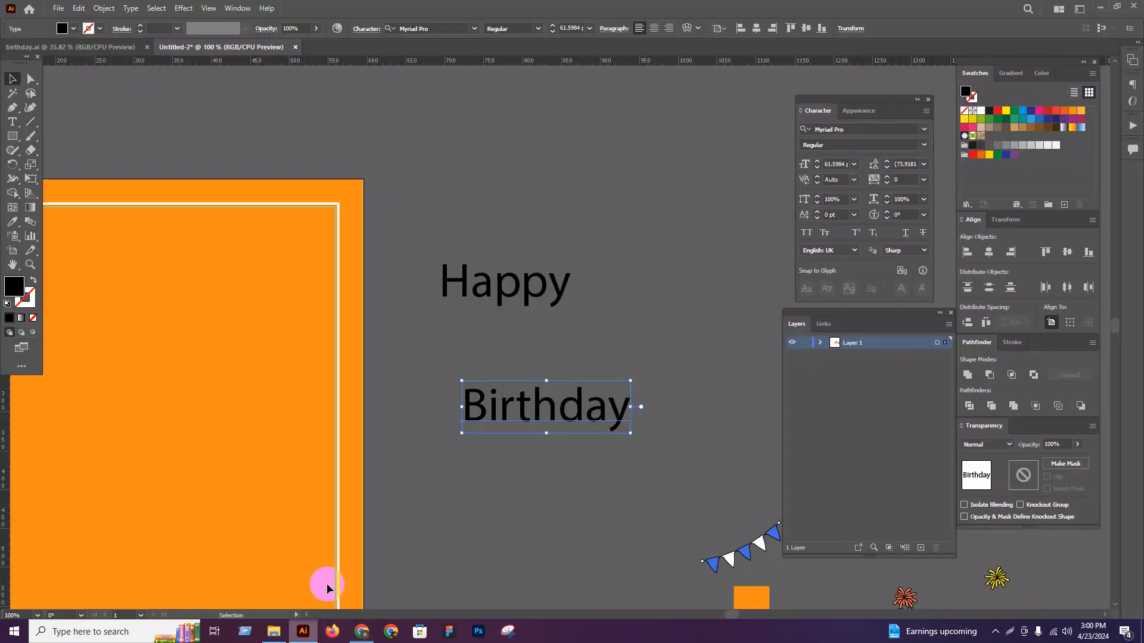
pyautogui.click(924, 129)
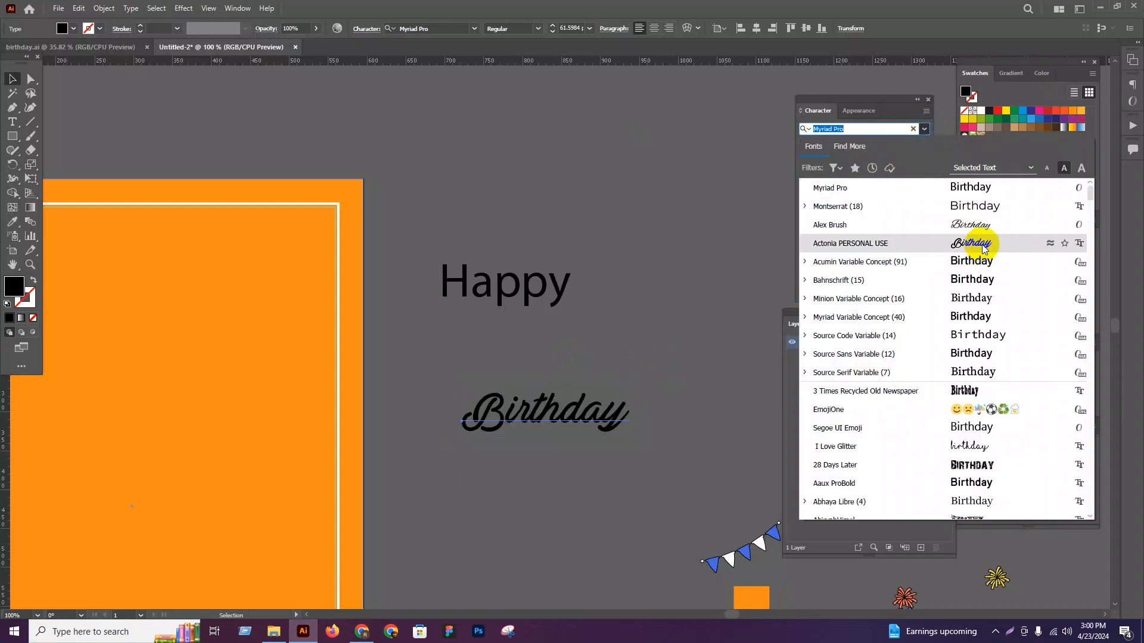
pyautogui.click(988, 240)
# Step: Place a spare copy of "Birthday" below it and apply the script text's style to "Happy" with the Eyedropper
pyautogui.moveTo(530, 425); pyautogui.dragTo(508, 539)
pyautogui.click(511, 297)
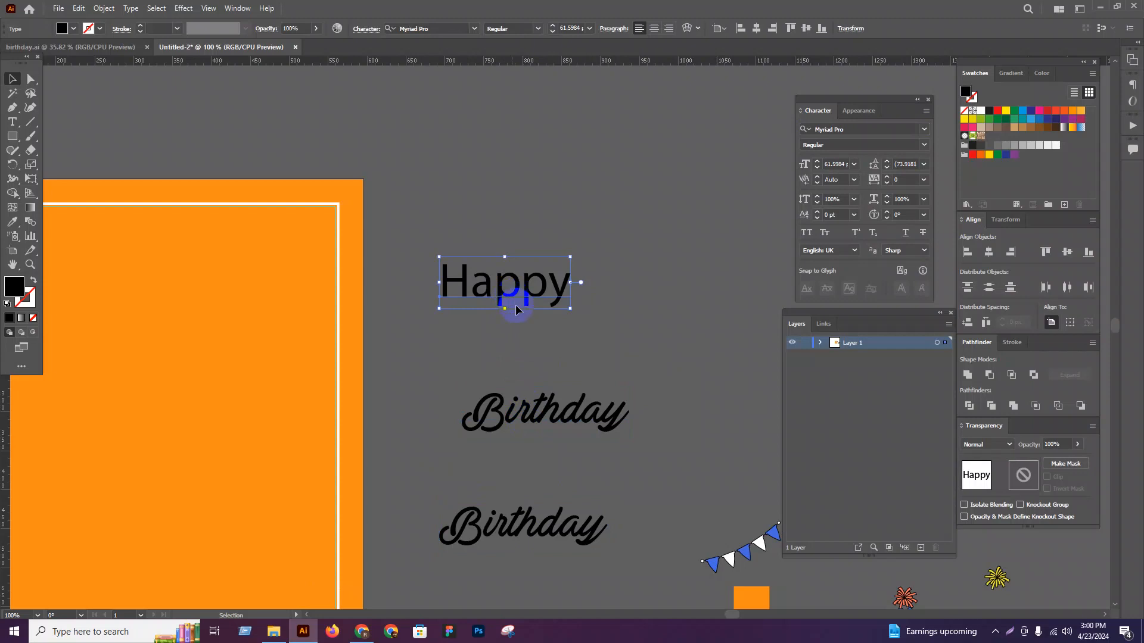
pyautogui.press('i')
pyautogui.click(540, 413)
pyautogui.press('v')
pyautogui.click(651, 306)
pyautogui.scroll(-1, 653, 313)
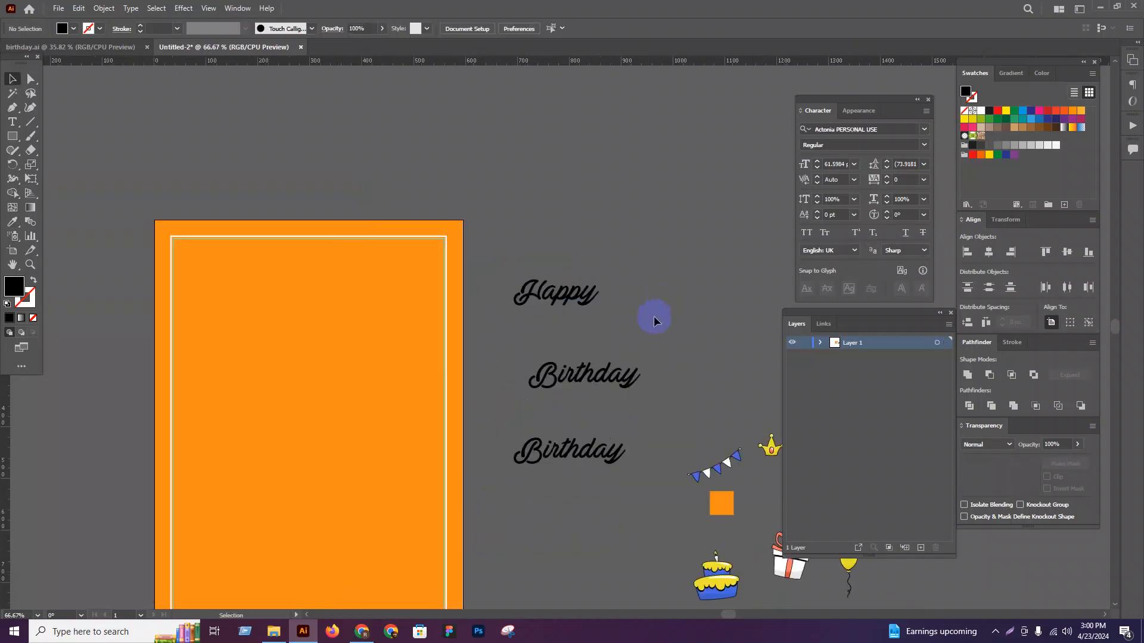
# Step: Move the upper "Birthday" text onto the card, enlarge it to about 111 pt and fill it white
pyautogui.moveTo(598, 376); pyautogui.dragTo(405, 357)
pyautogui.moveTo(366, 356); pyautogui.dragTo(366, 380)
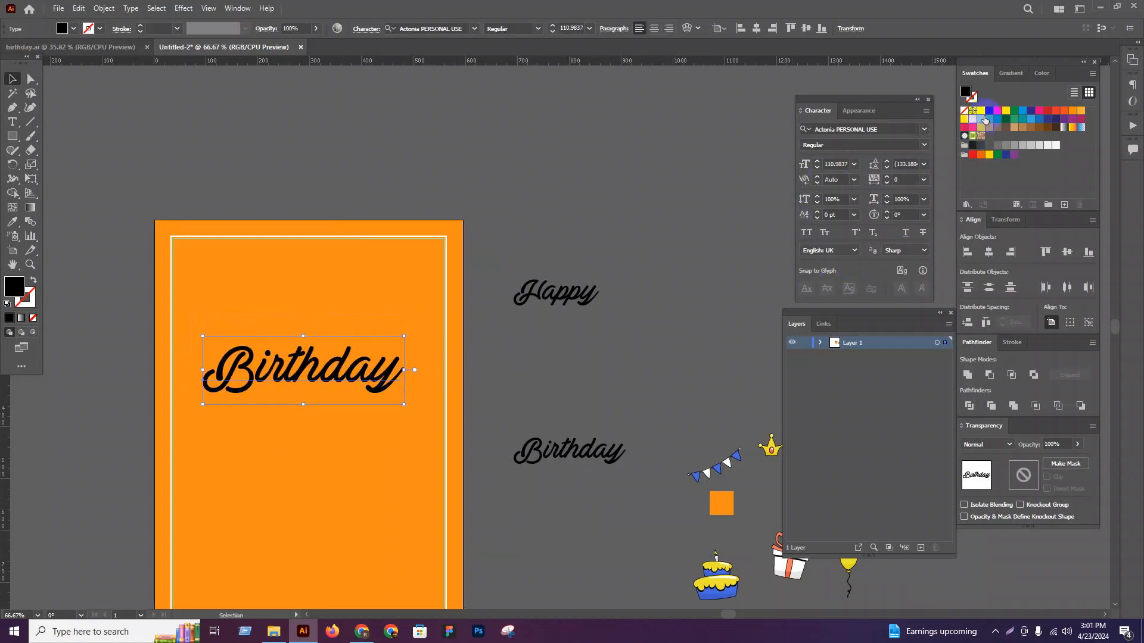
pyautogui.click(980, 111)
pyautogui.moveTo(292, 467); pyautogui.dragTo(336, 298)
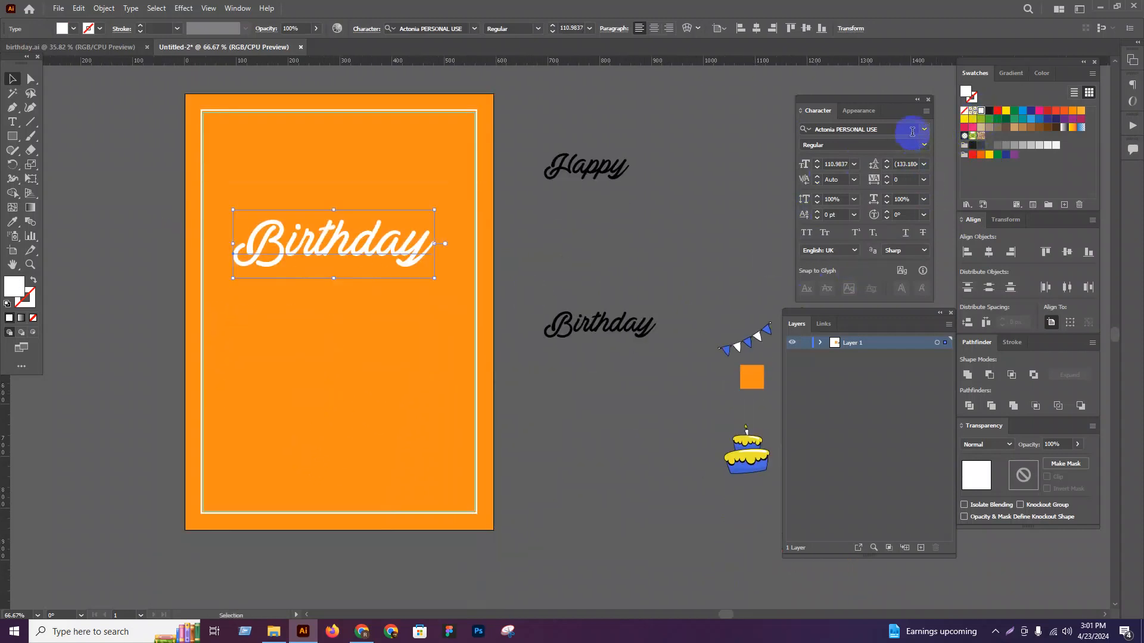
# Step: Set the card's "Birthday" in all-caps Source Serif Variable, centre it horizontally and scale it to about 89.5 pt
pyautogui.click(924, 130)
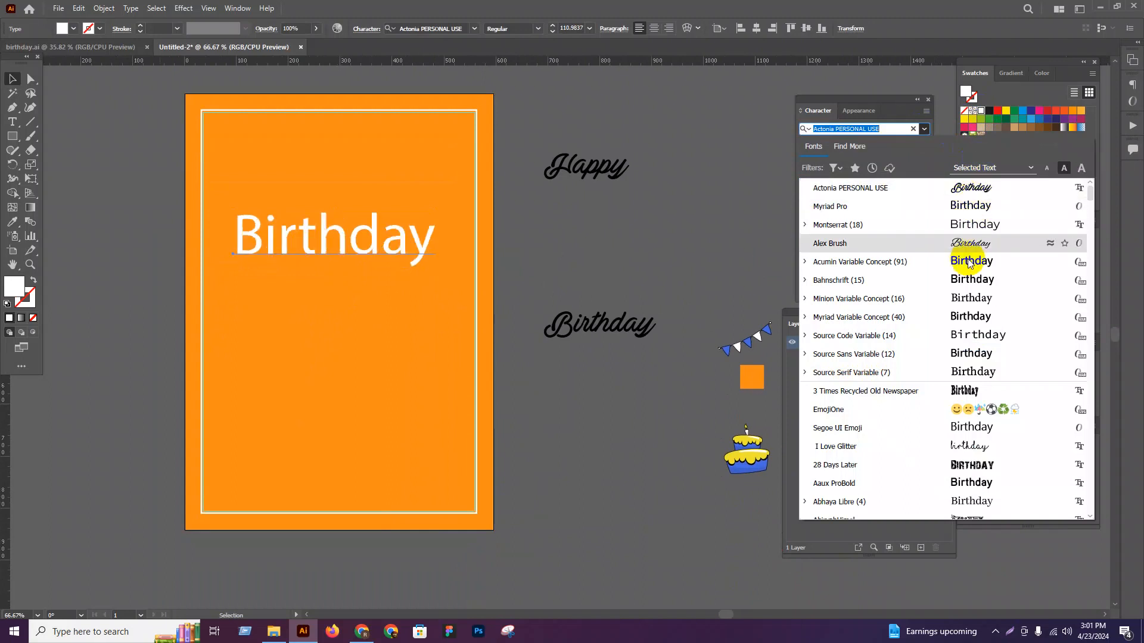
pyautogui.click(980, 373)
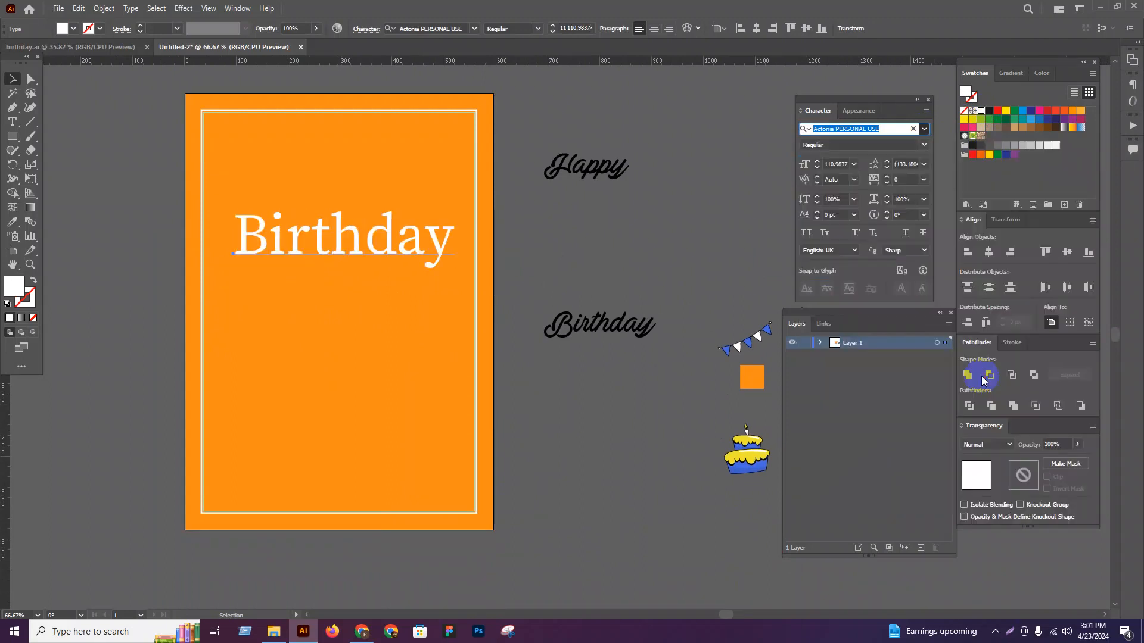
pyautogui.click(806, 237)
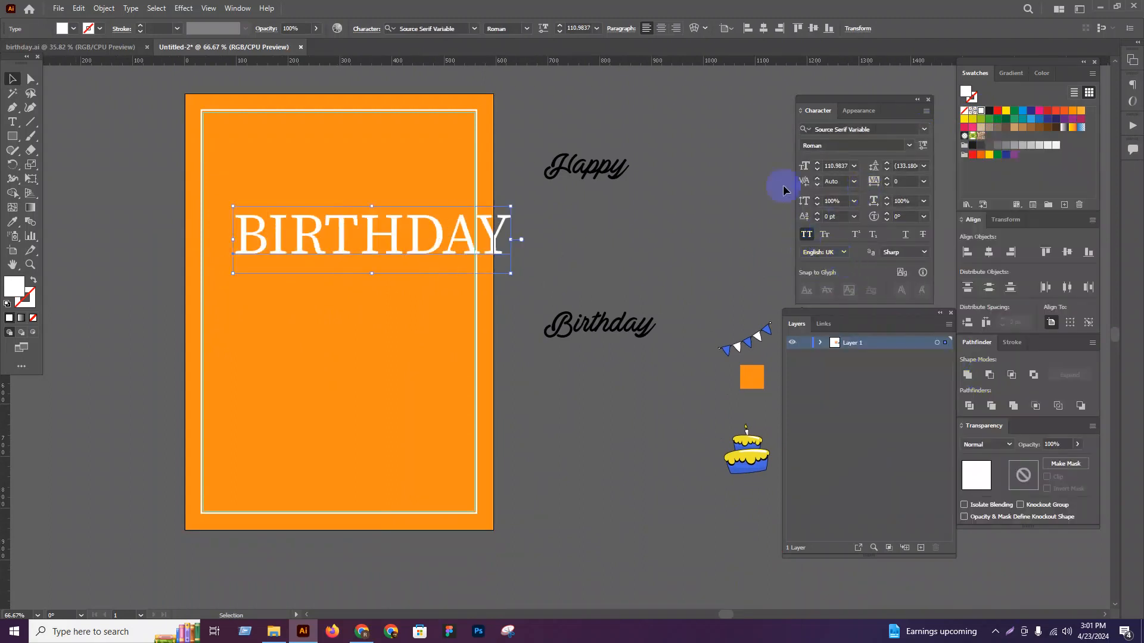
pyautogui.click(988, 252)
pyautogui.moveTo(480, 239); pyautogui.dragTo(451, 255)
# Step: Change the BIRTHDAY title's font to AMCAP Eternal and place a copy outside the card at its upper left
pyautogui.click(891, 128)
pyautogui.click(924, 129)
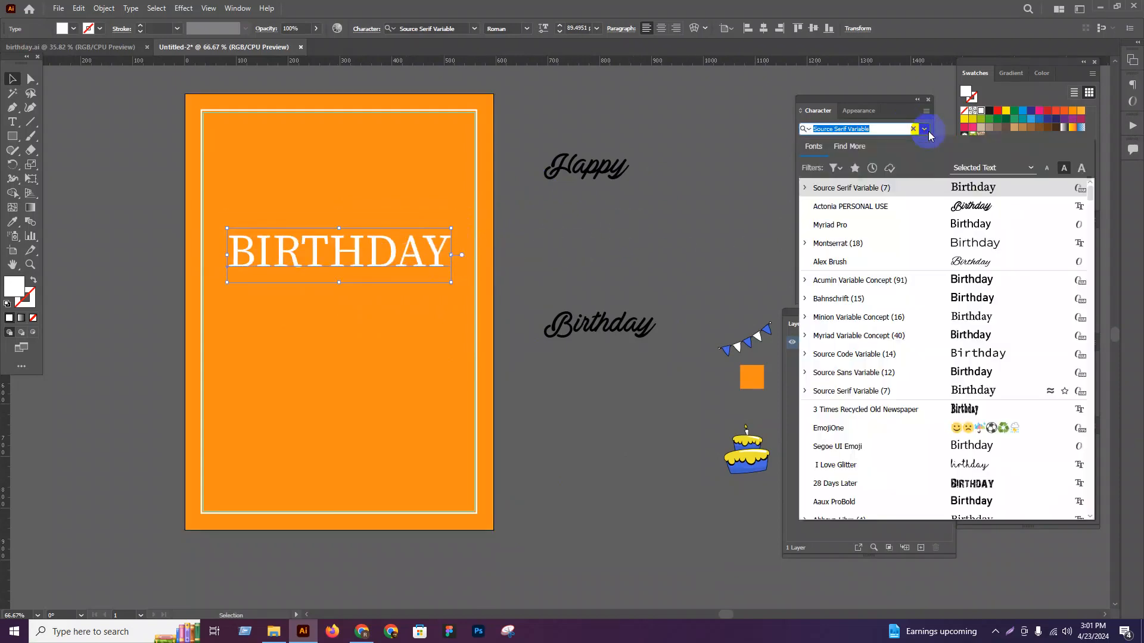
pyautogui.scroll(-10, 988, 375)
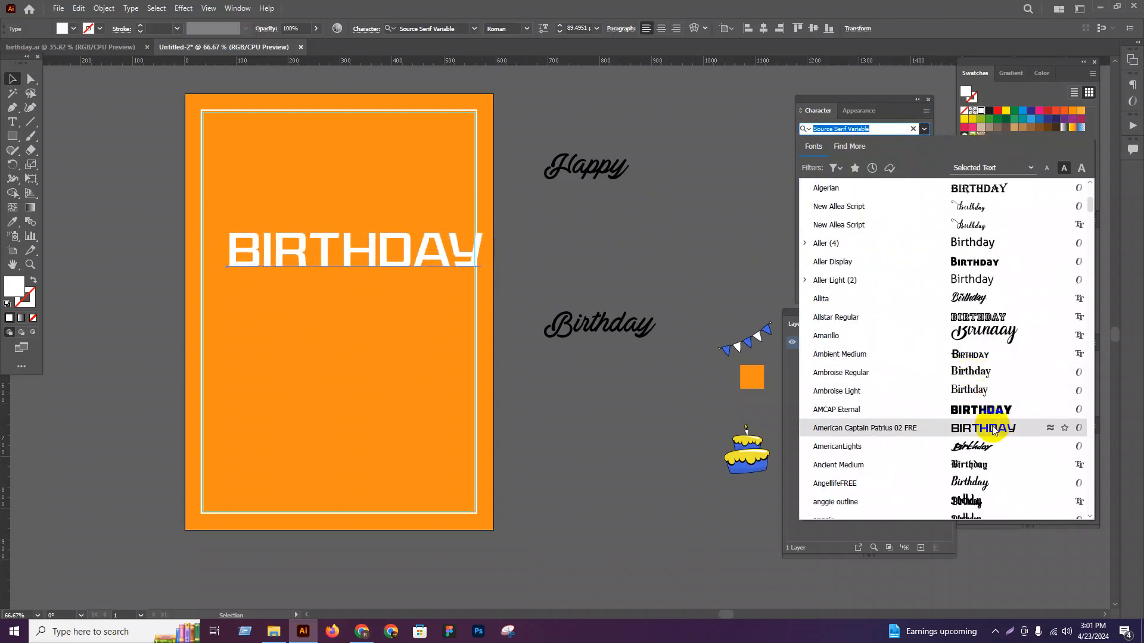
pyautogui.click(987, 417)
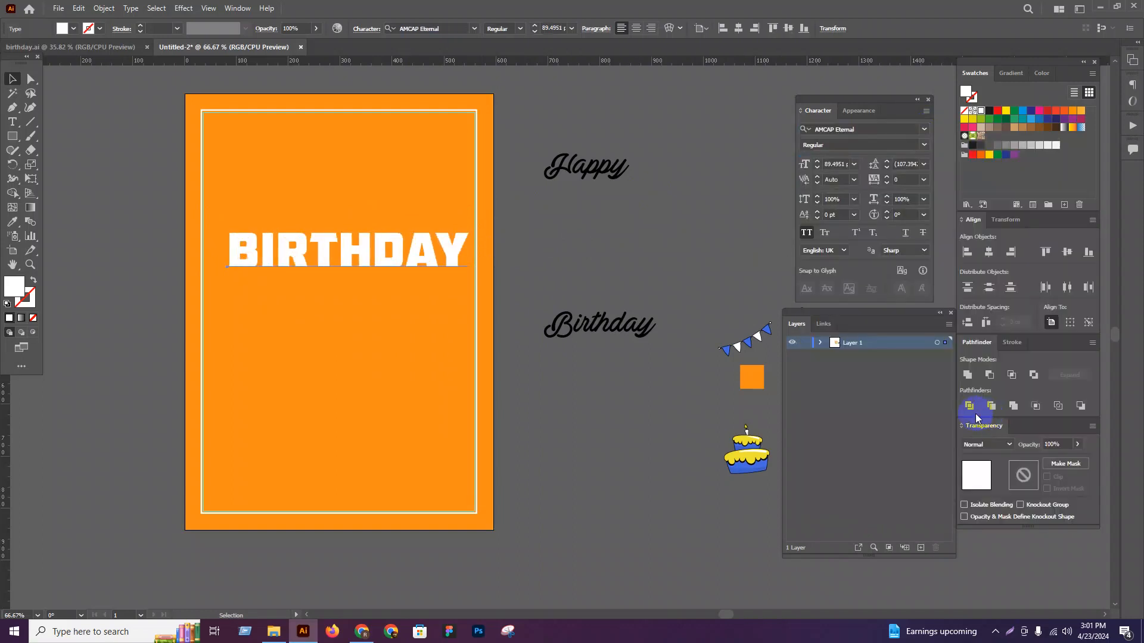
pyautogui.scroll(-1, 525, 385)
pyautogui.click(438, 301)
pyautogui.moveTo(437, 296); pyautogui.dragTo(150, 151)
# Step: Preview further fonts on the card's BIRTHDAY title and apply Bowlby One SC Regular
pyautogui.scroll(1, 407, 280)
pyautogui.click(462, 290)
pyautogui.click(905, 171)
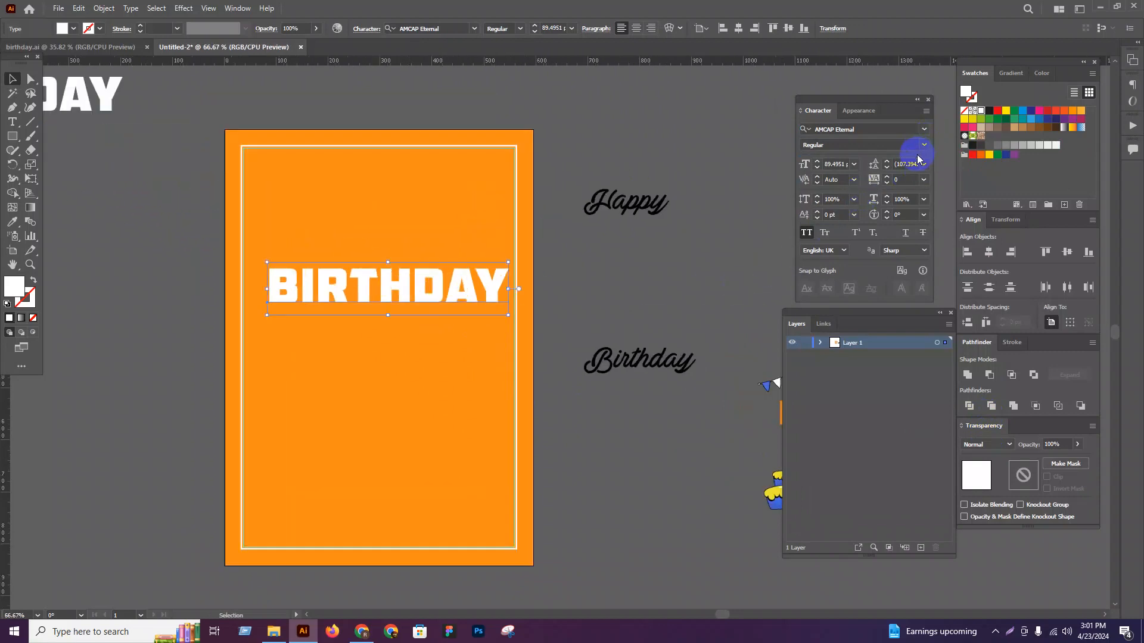
pyautogui.click(923, 130)
pyautogui.scroll(-10, 972, 284)
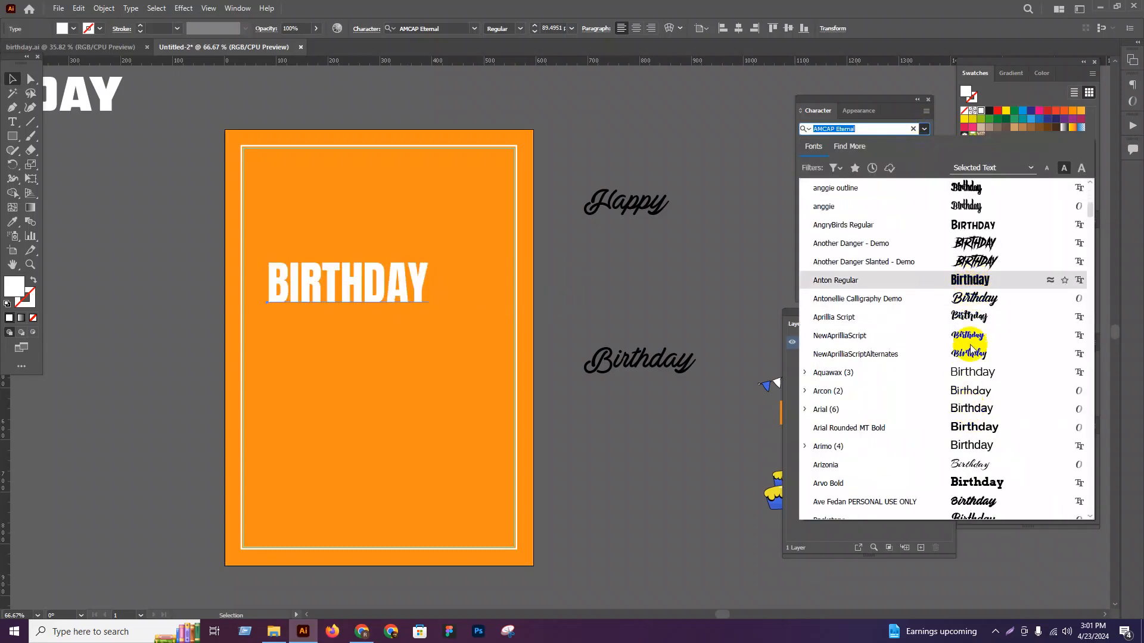
pyautogui.scroll(-5, 980, 374)
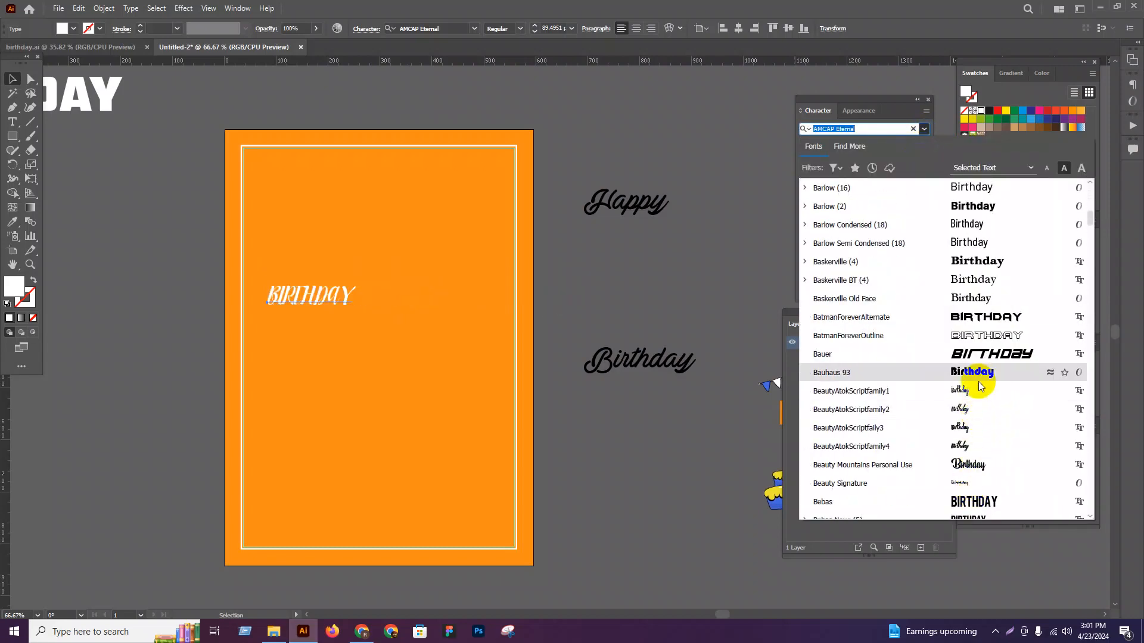
pyautogui.scroll(-3, 978, 375)
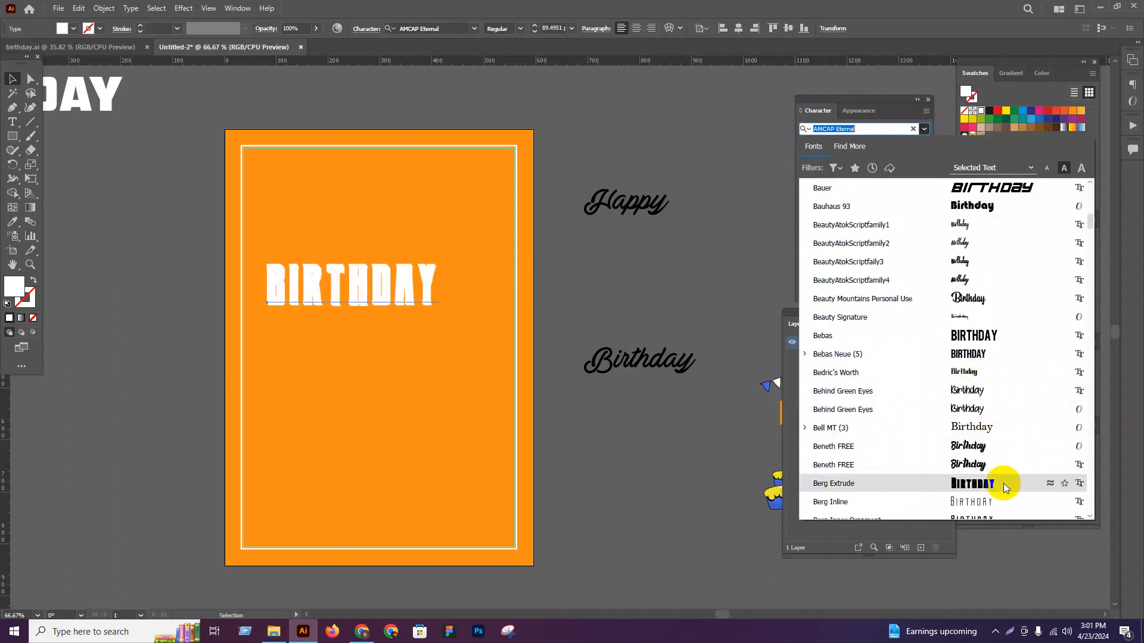
pyautogui.scroll(-3, 989, 316)
pyautogui.scroll(-10, 1001, 370)
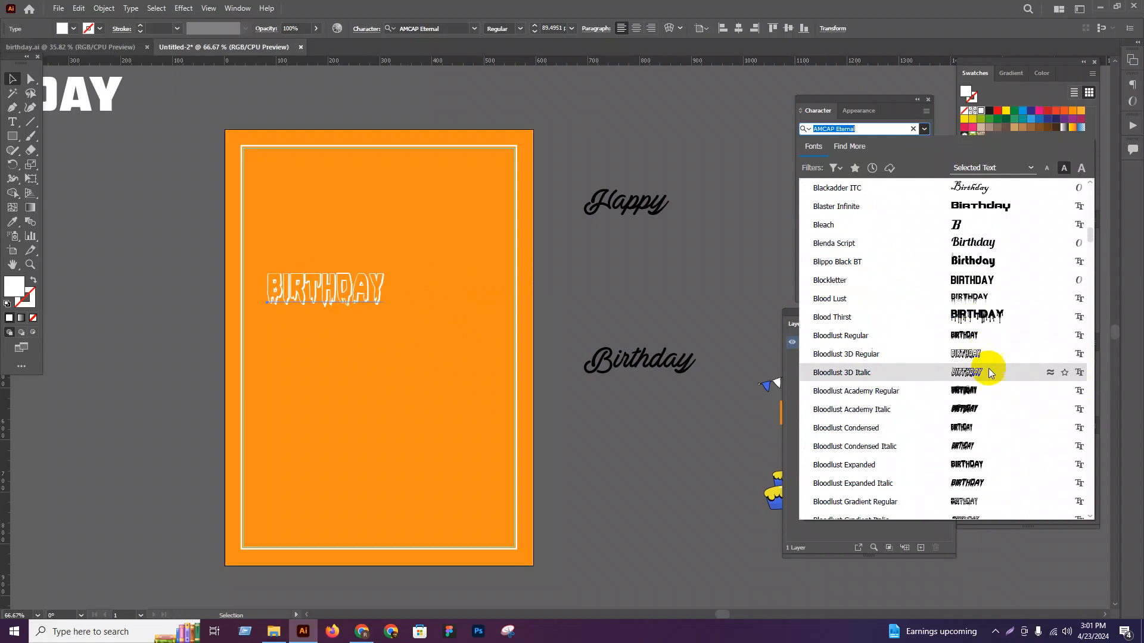
pyautogui.scroll(-6, 971, 374)
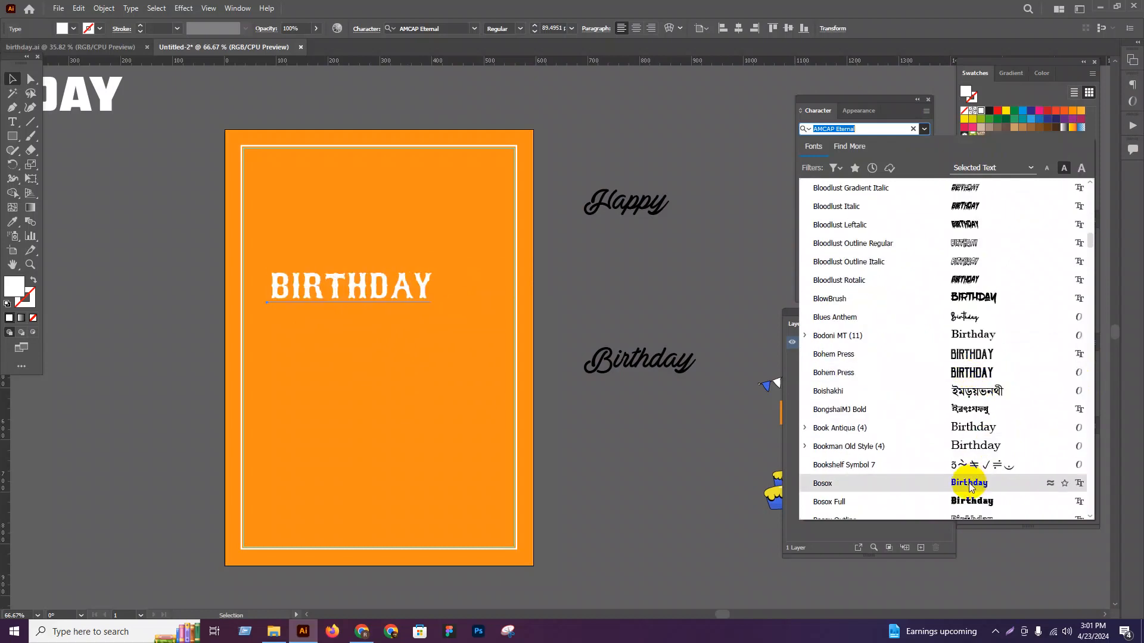
pyautogui.scroll(-3, 977, 462)
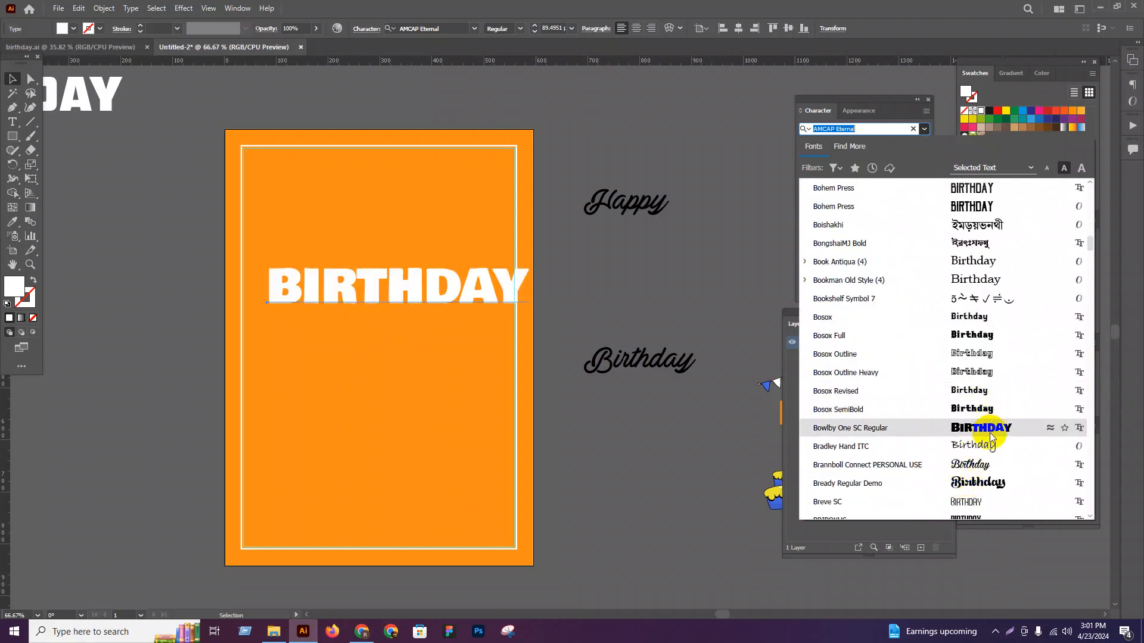
pyautogui.click(991, 437)
# Step: Centre the BIRTHDAY title horizontally on the card and inspect how it fits inside the white frame
pyautogui.scroll(-1, 722, 403)
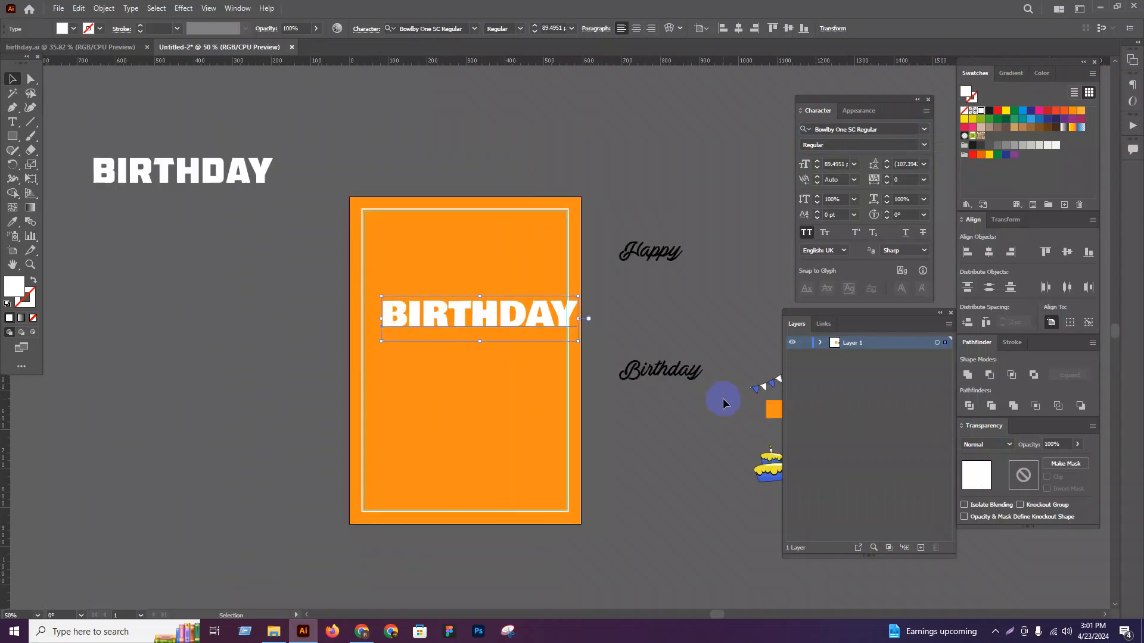
pyautogui.click(990, 253)
pyautogui.click(730, 314)
pyautogui.scroll(2, 472, 314)
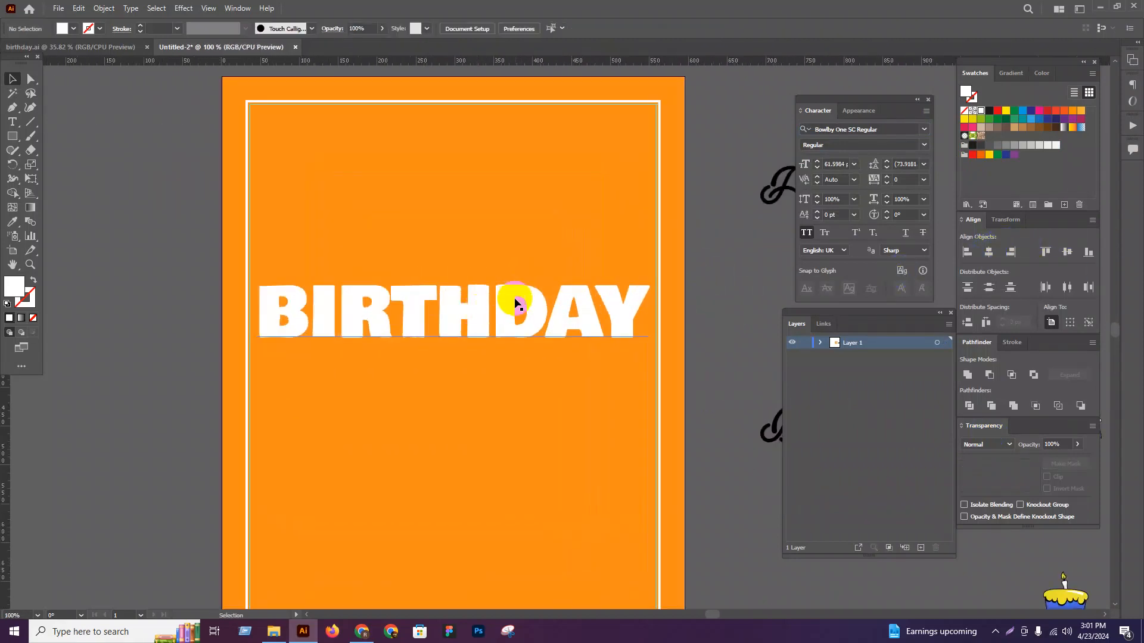
pyautogui.click(511, 324)
pyautogui.scroll(-2, 509, 331)
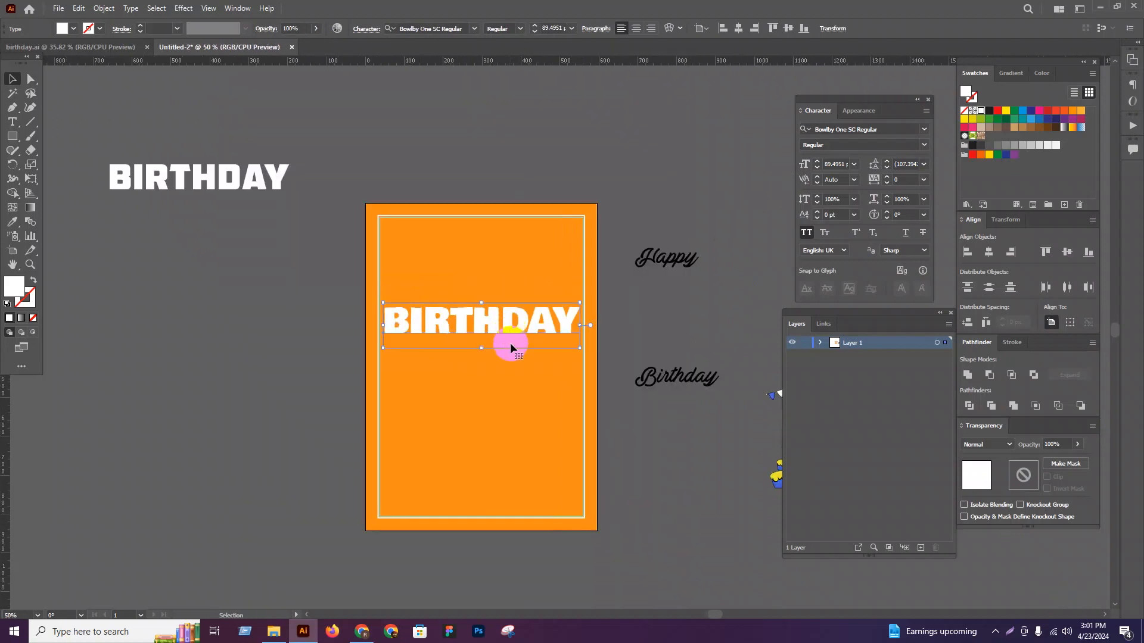
pyautogui.click(685, 316)
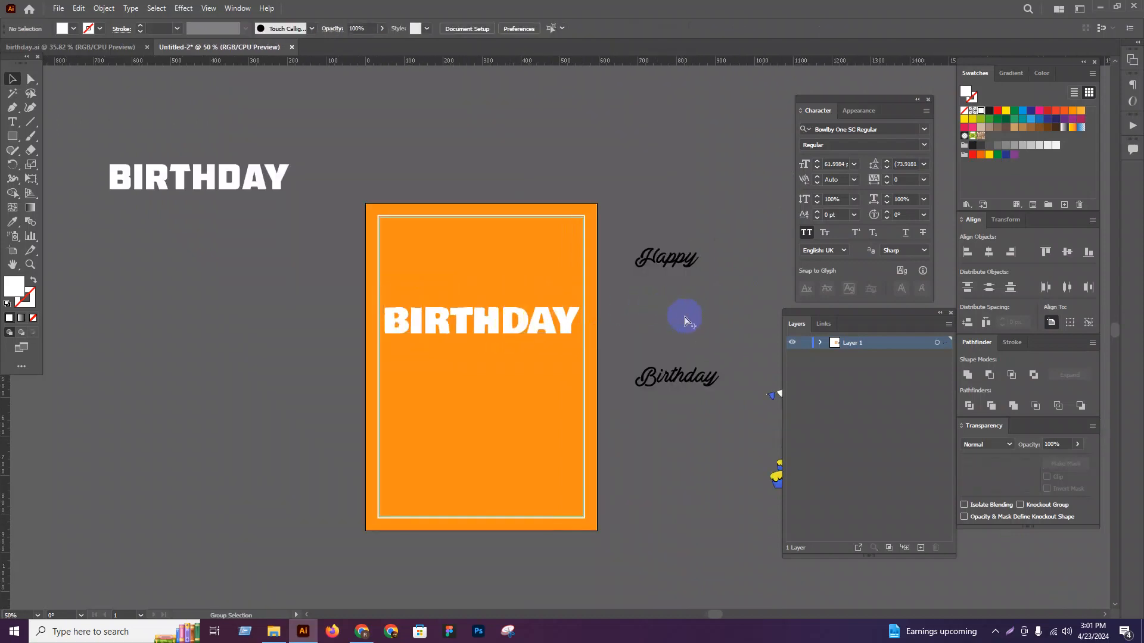
# Step: Fill "Happy" white, move it onto the card above BIRTHDAY and enlarge it to about 110.7 pt
pyautogui.click(675, 271)
pyautogui.click(842, 182)
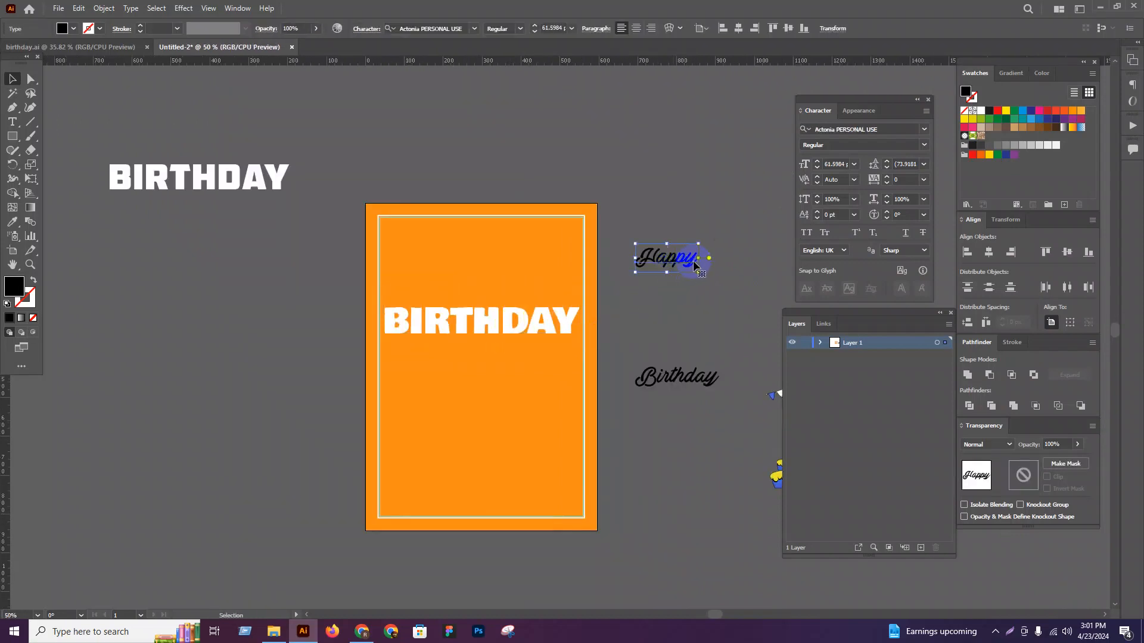
pyautogui.click(980, 111)
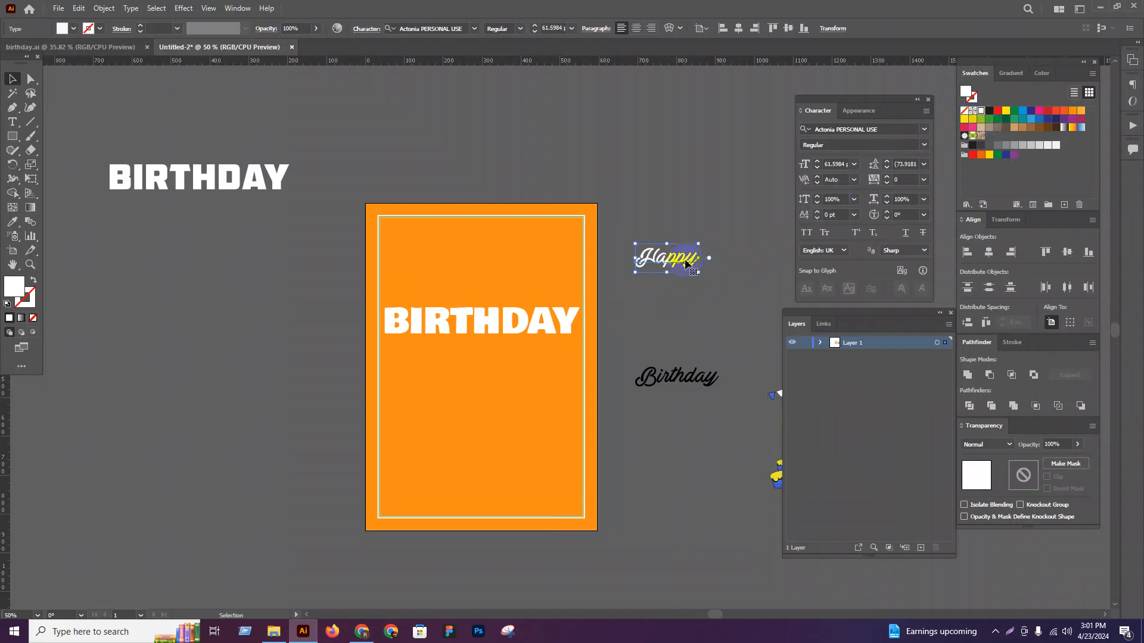
pyautogui.moveTo(702, 257); pyautogui.dragTo(540, 270)
pyautogui.moveTo(515, 267); pyautogui.dragTo(515, 277)
# Step: Centre "Happy" horizontally over the BIRTHDAY title, using BIRTHDAY as the key object
pyautogui.keyDown('shift'); pyautogui.click(530, 316); pyautogui.keyUp('shift')
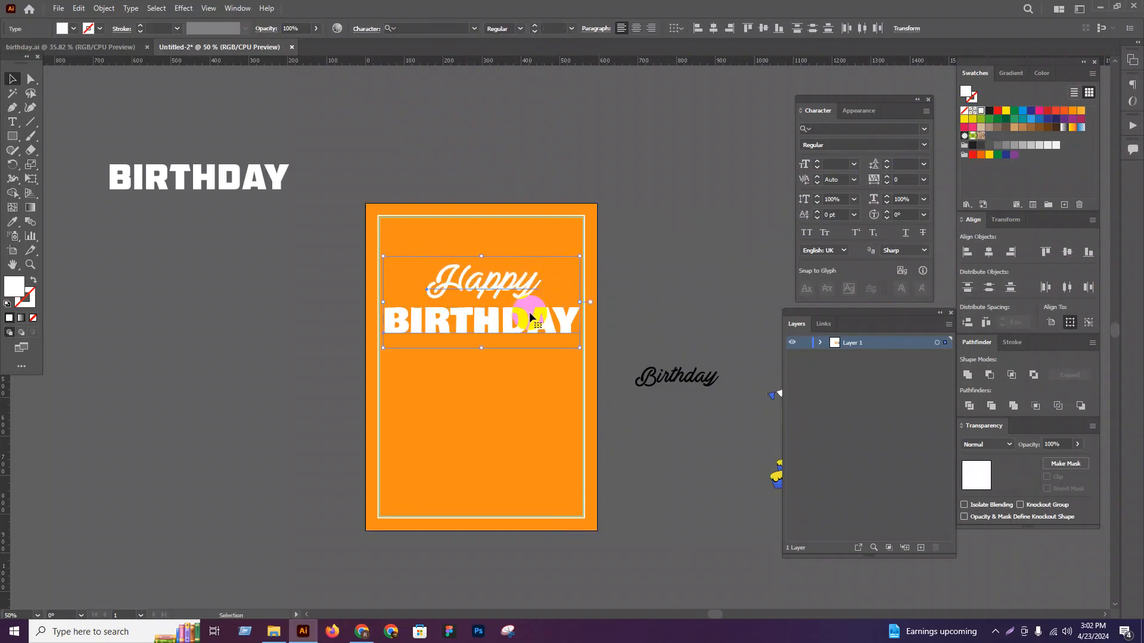
pyautogui.click(533, 322)
pyautogui.click(988, 254)
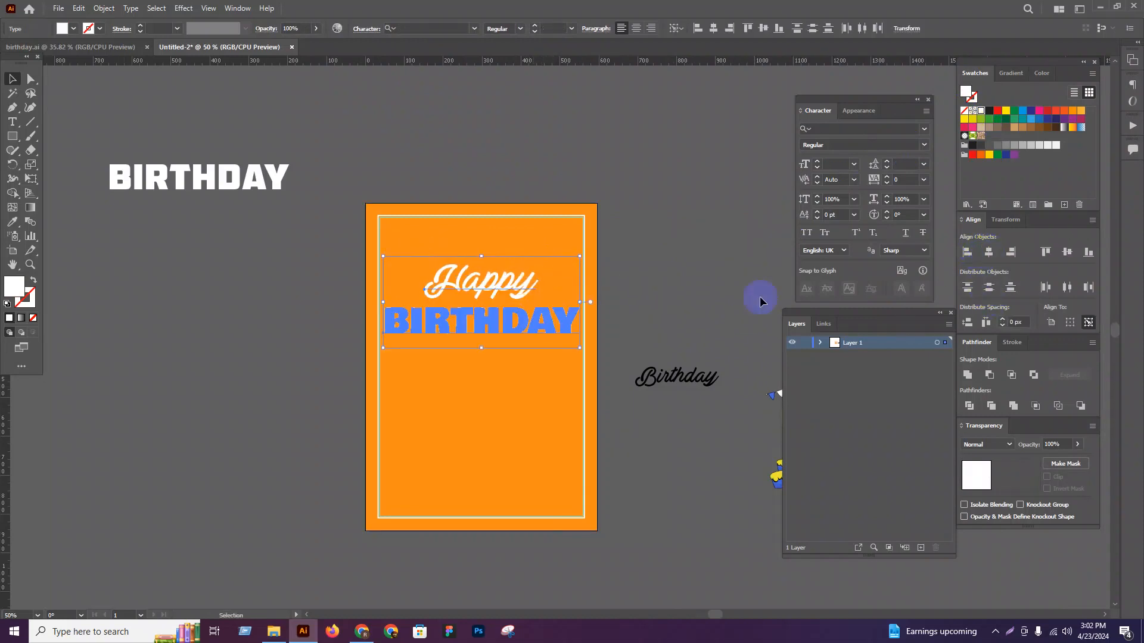
pyautogui.click(688, 324)
# Step: Select "Happy" and BIRTHDAY together and move both slightly upward on the card
pyautogui.scroll(2, 563, 315)
pyautogui.click(490, 316)
pyautogui.keyDown('shift'); pyautogui.click(437, 263); pyautogui.keyUp('shift')
pyautogui.moveTo(437, 262); pyautogui.dragTo(438, 256)
pyautogui.hotkey('ctrl', 'z')
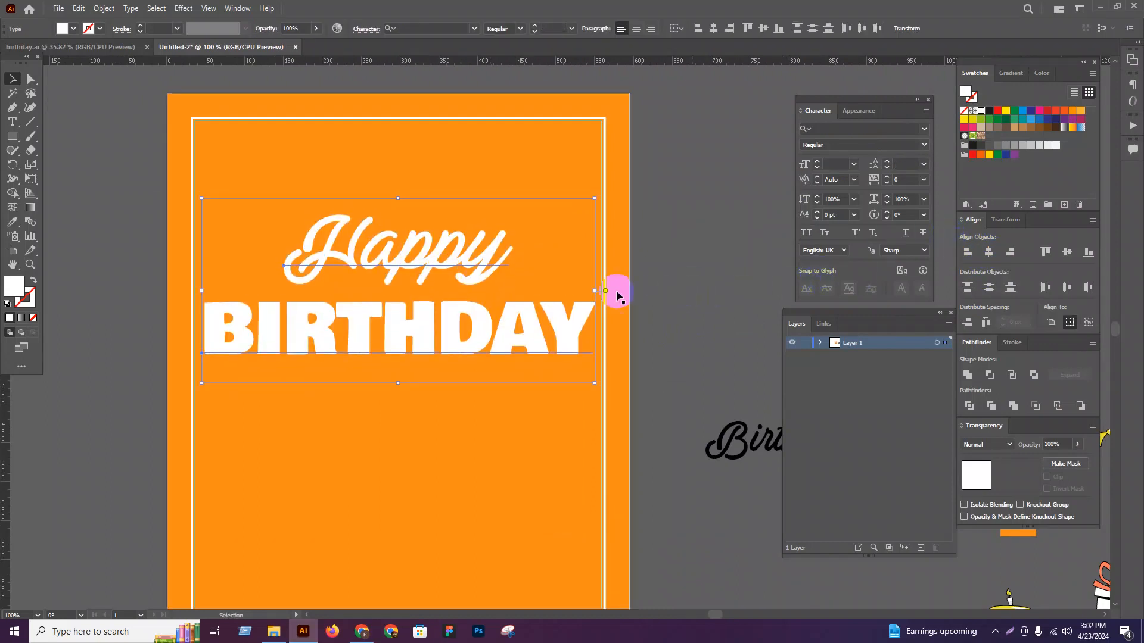
pyautogui.moveTo(515, 312); pyautogui.dragTo(515, 305)
# Step: Filter the font list for the "Happy" text to show only script typefaces
pyautogui.click(444, 279)
pyautogui.click(491, 234)
pyautogui.click(603, 31)
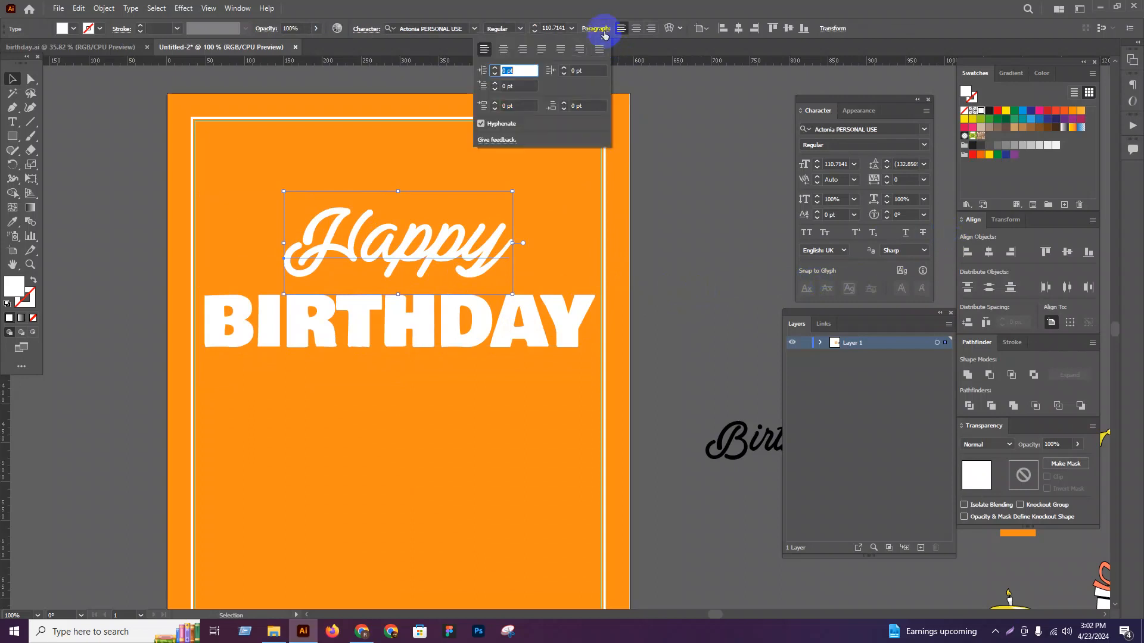
pyautogui.click(603, 31)
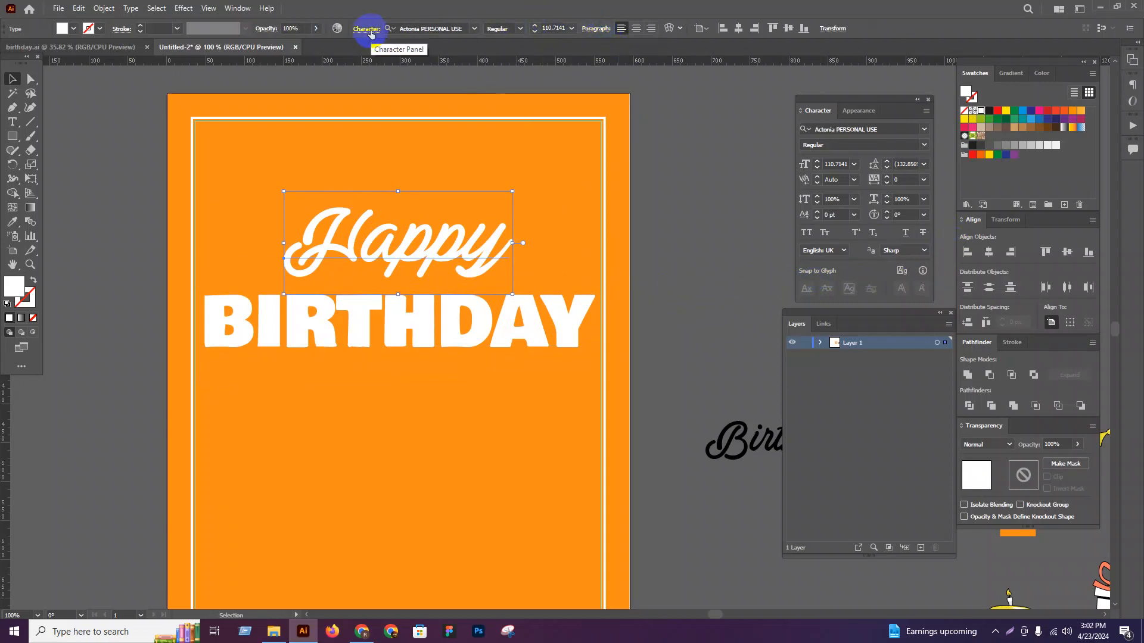
pyautogui.moveTo(705, 327); pyautogui.dragTo(586, 286)
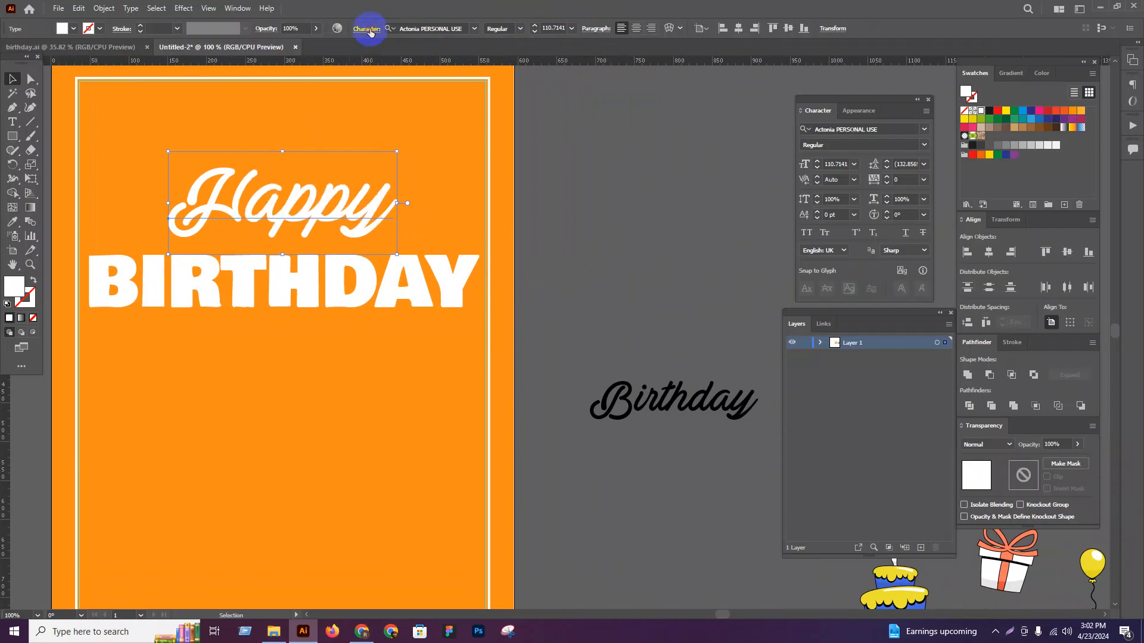
pyautogui.click(363, 29)
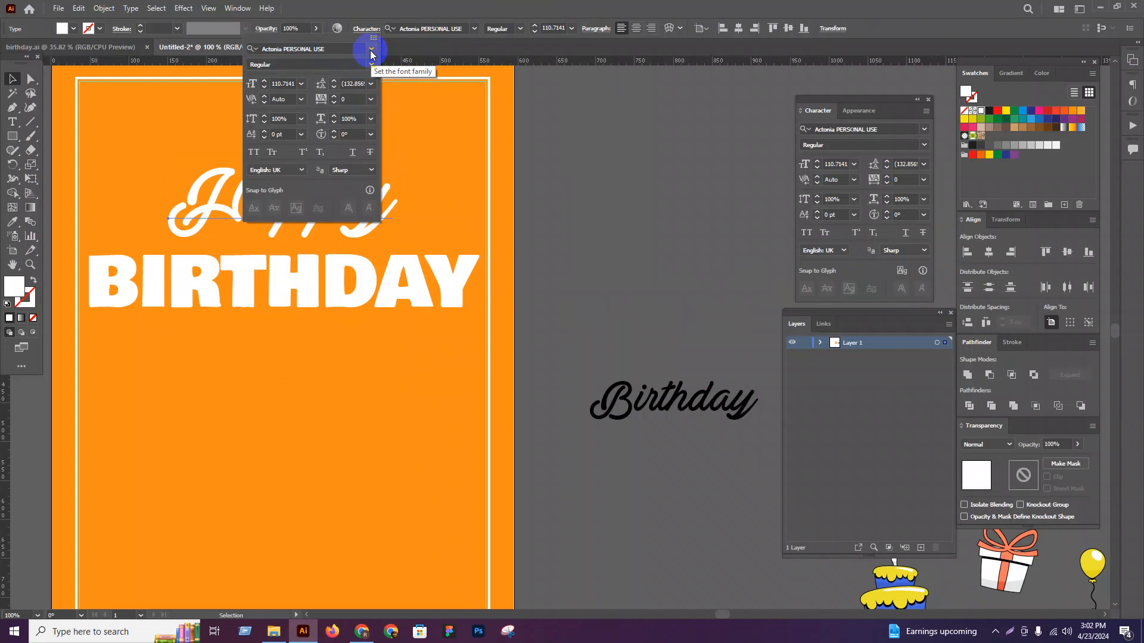
pyautogui.click(371, 52)
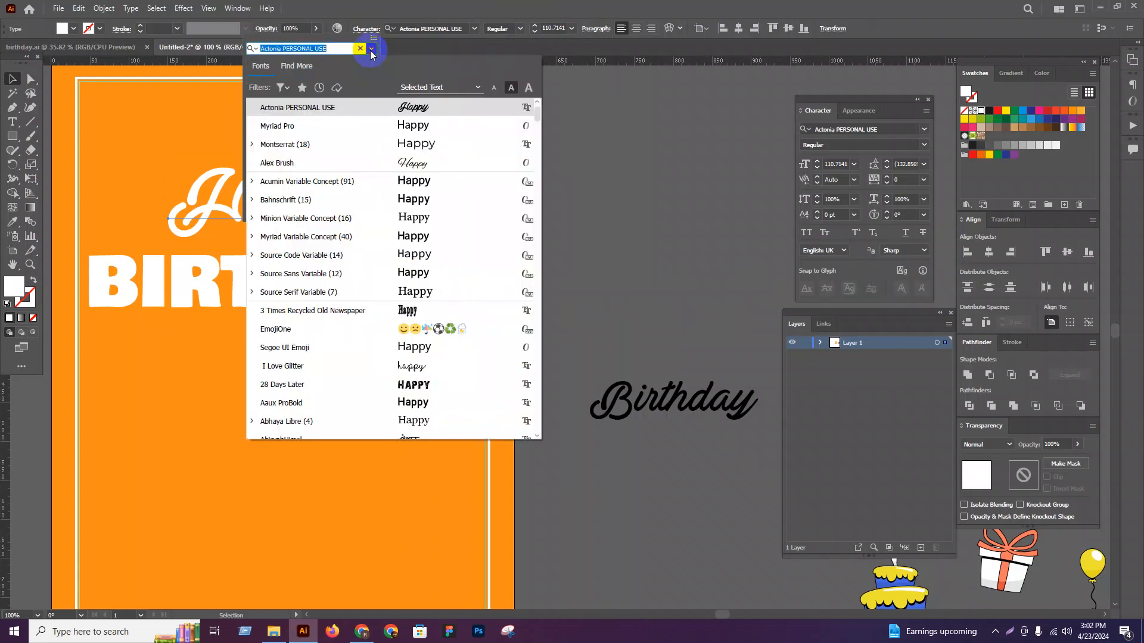
pyautogui.click(485, 89)
pyautogui.click(527, 89)
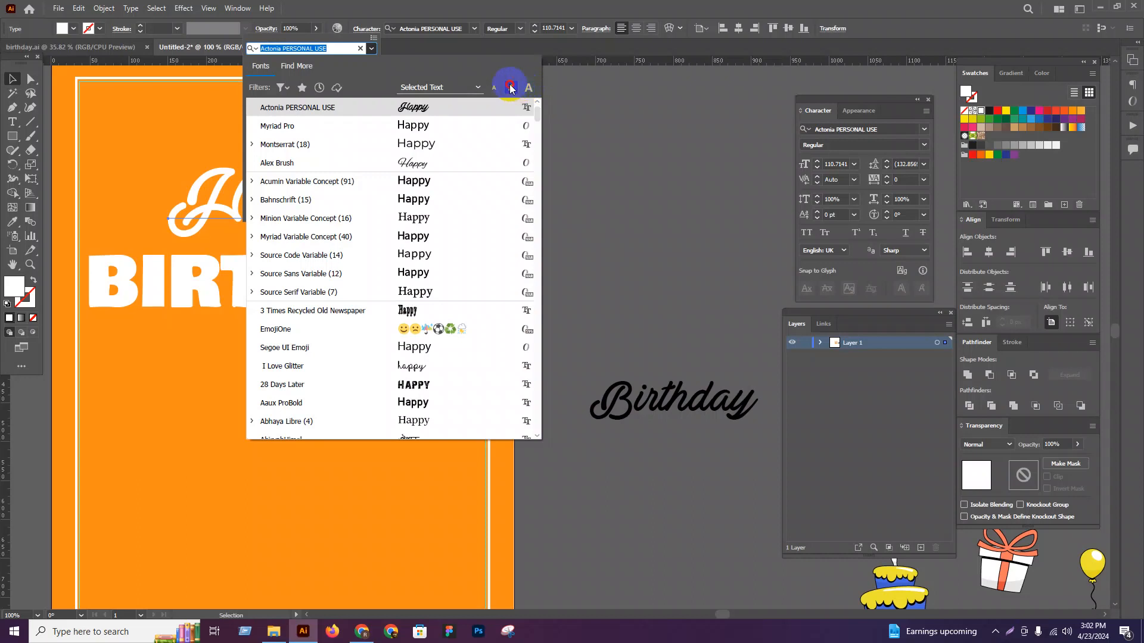
pyautogui.click(284, 88)
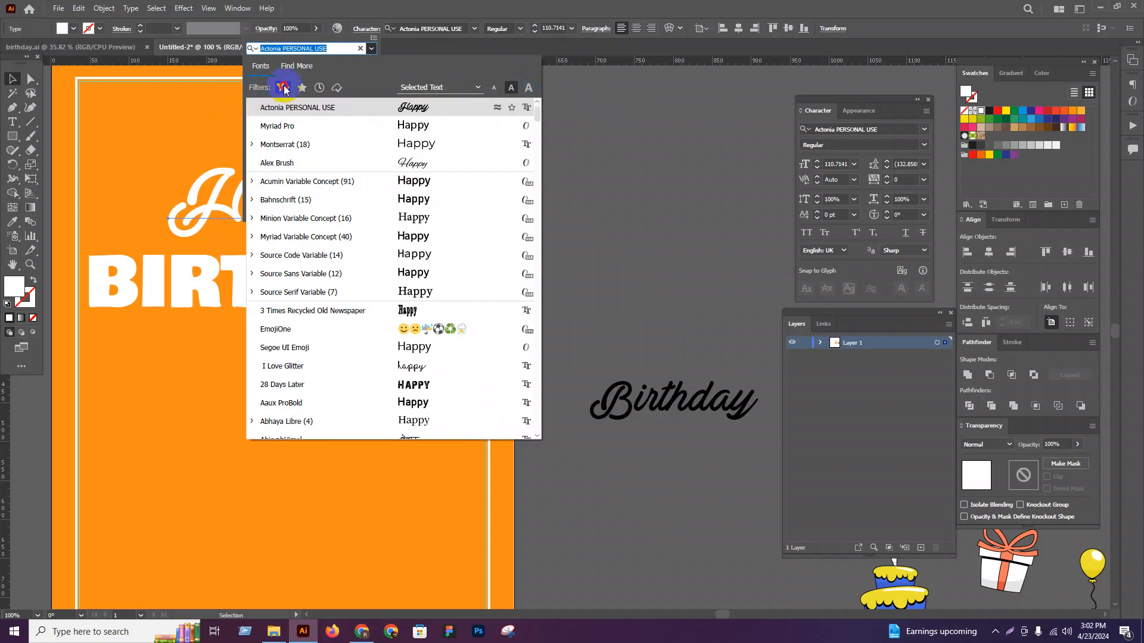
pyautogui.click(271, 160)
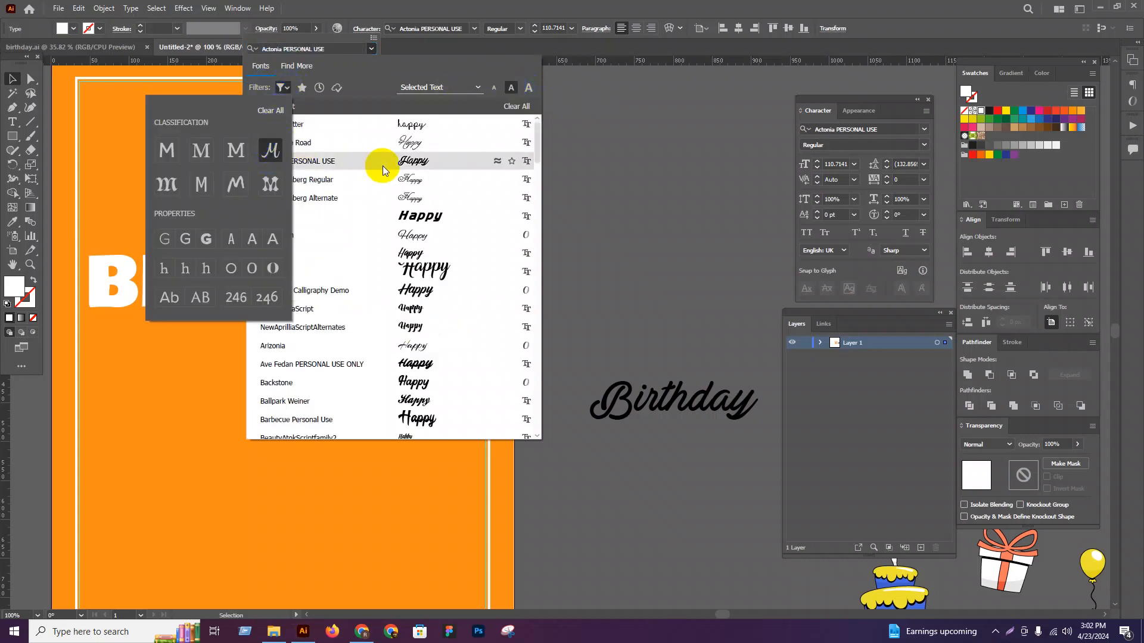
pyautogui.click(446, 73)
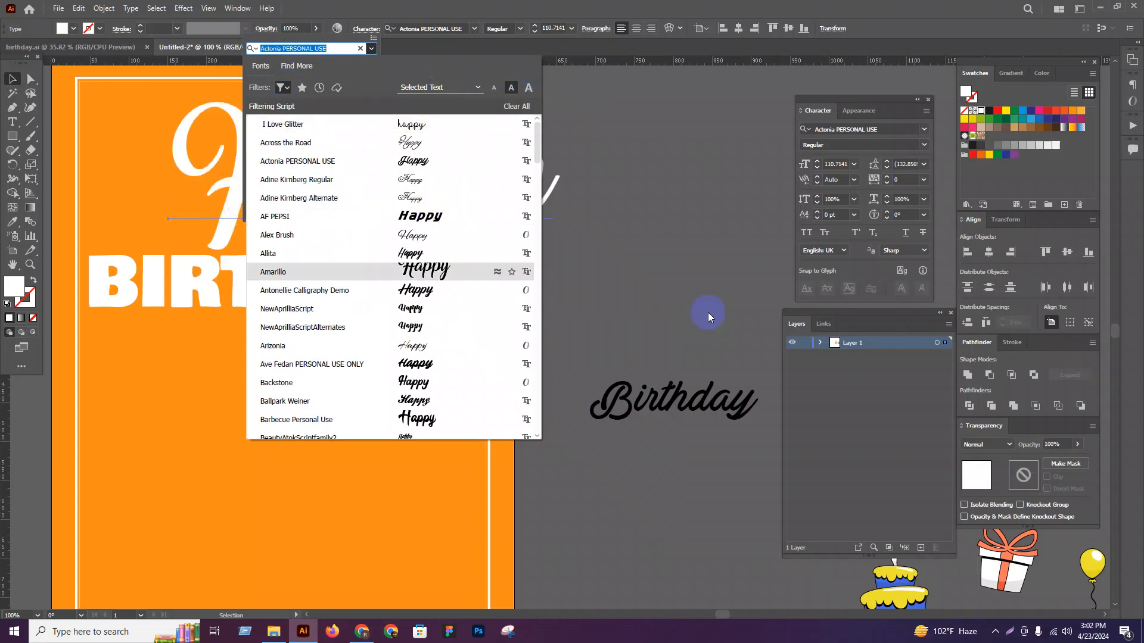
pyautogui.click(707, 312)
# Step: Change the font of the "Happy" text to Alex Brush
pyautogui.moveTo(635, 294); pyautogui.dragTo(508, 298)
pyautogui.hotkey('ctrl', '-')
pyautogui.hotkey('ctrl', '-')
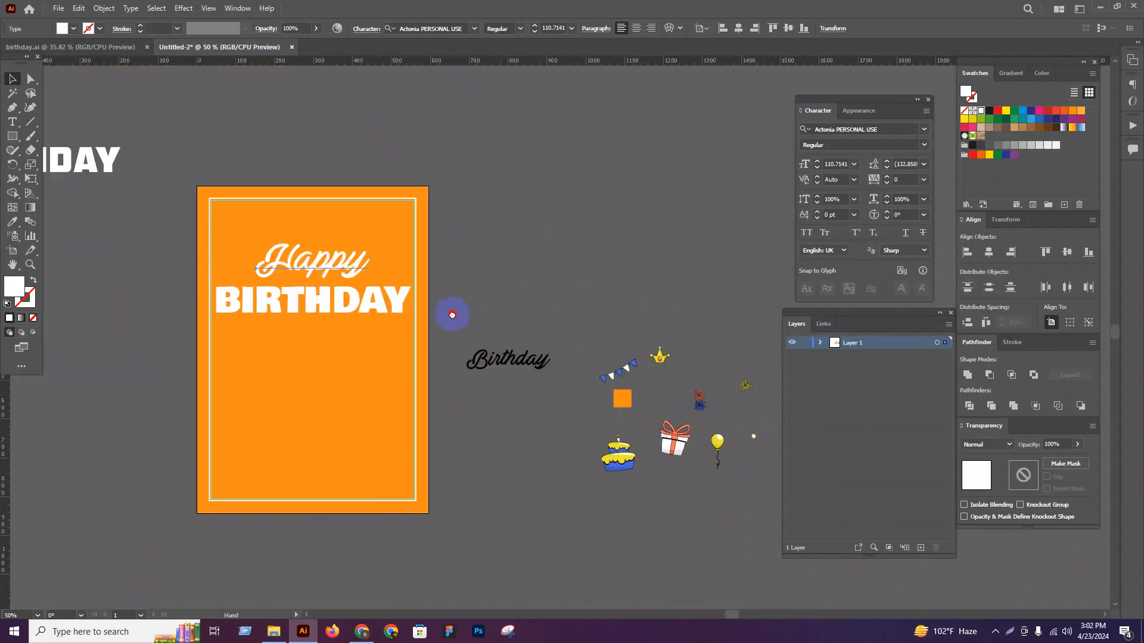
pyautogui.click(474, 29)
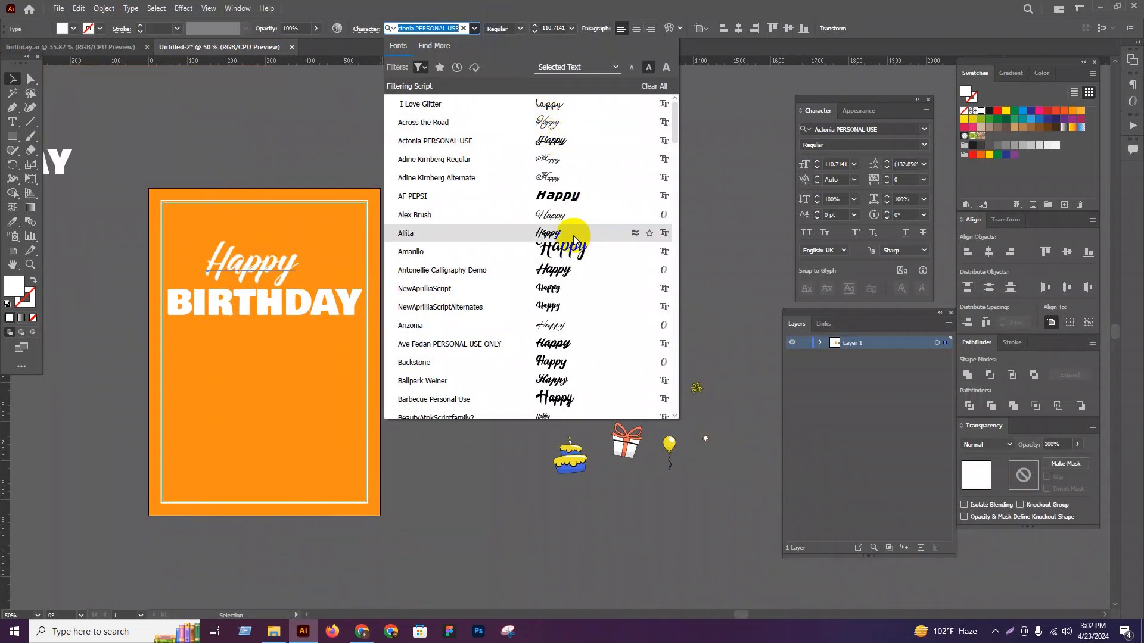
pyautogui.click(573, 216)
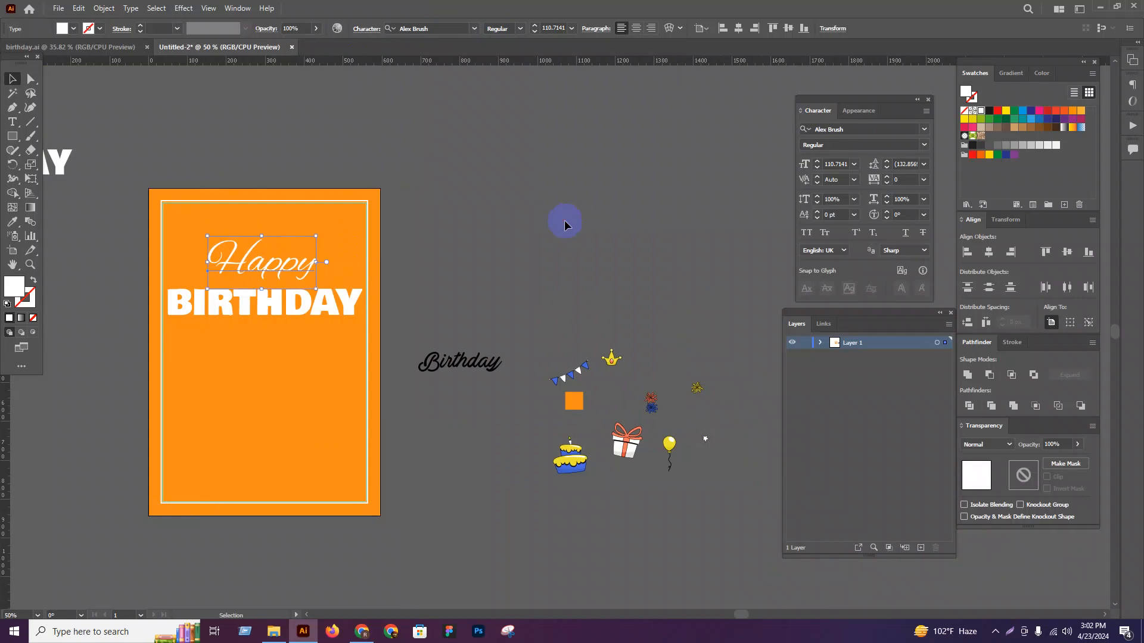
pyautogui.click(396, 341)
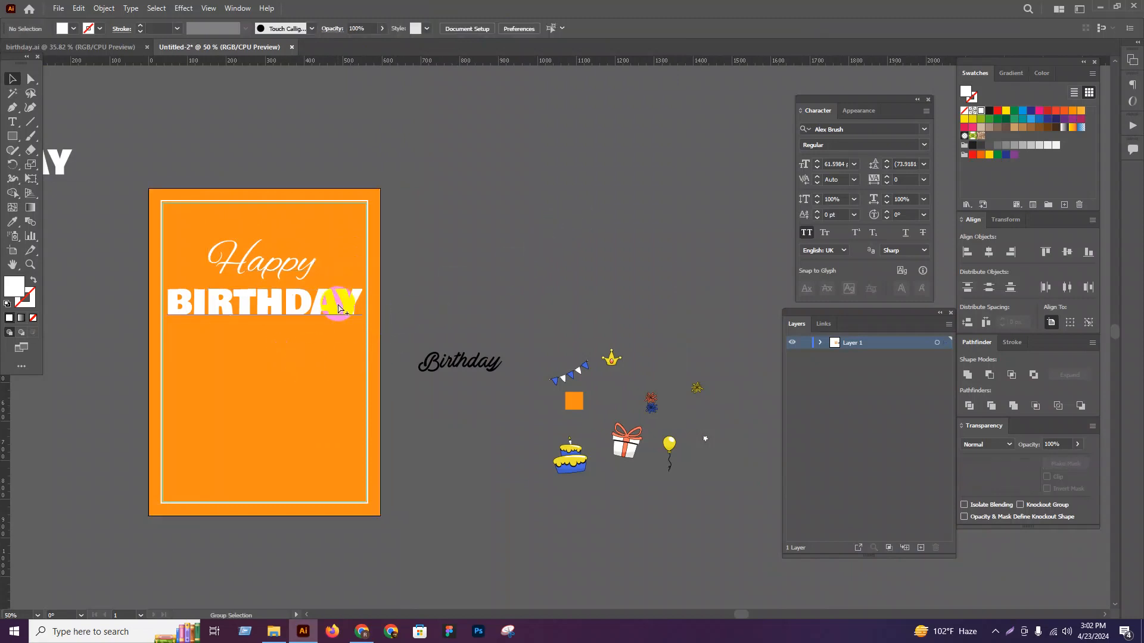
# Step: Scale the BIRTHDAY title down slightly and move "Happy" a little closer above it
pyautogui.click(250, 307)
pyautogui.hotkey('ctrl', '+')
pyautogui.moveTo(481, 307); pyautogui.dragTo(472, 306)
pyautogui.keyDown('shift'); pyautogui.click(361, 227); pyautogui.keyUp('shift')
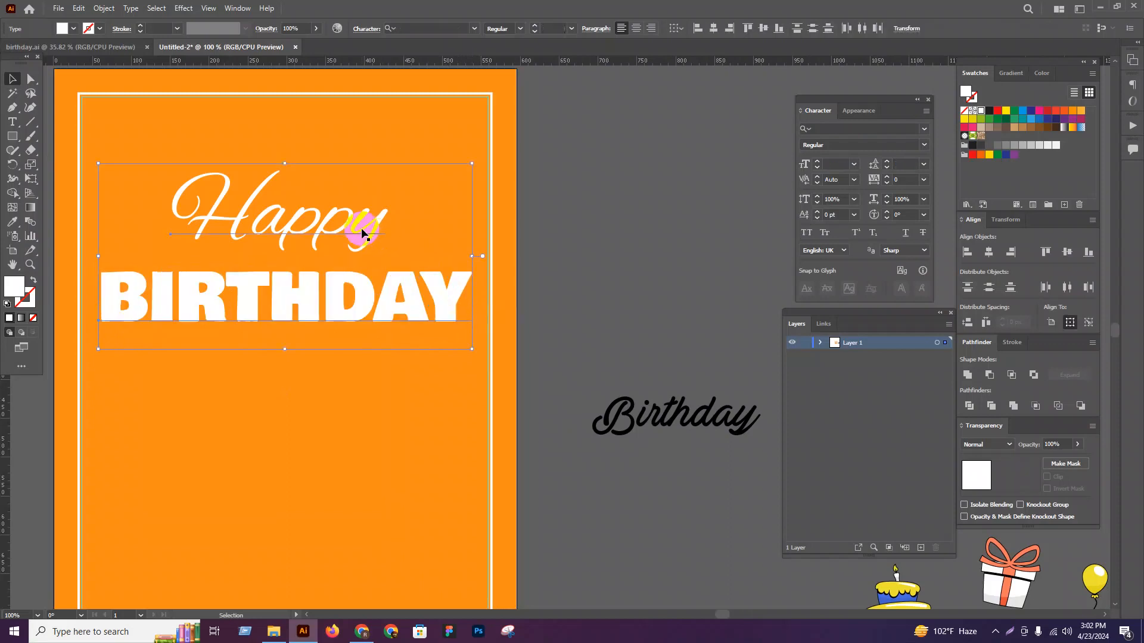
pyautogui.click(677, 273)
pyautogui.moveTo(290, 245)
pyautogui.mouseDown()
pyautogui.moveTo(297, 255)
pyautogui.moveTo(289, 251)
pyautogui.mouseUp()
# Step: Group "Happy" with BIRTHDAY, centre the group horizontally on the artboard and check the card in presentation mode
pyautogui.keyDown('shift'); pyautogui.click(295, 299); pyautogui.keyUp('shift')
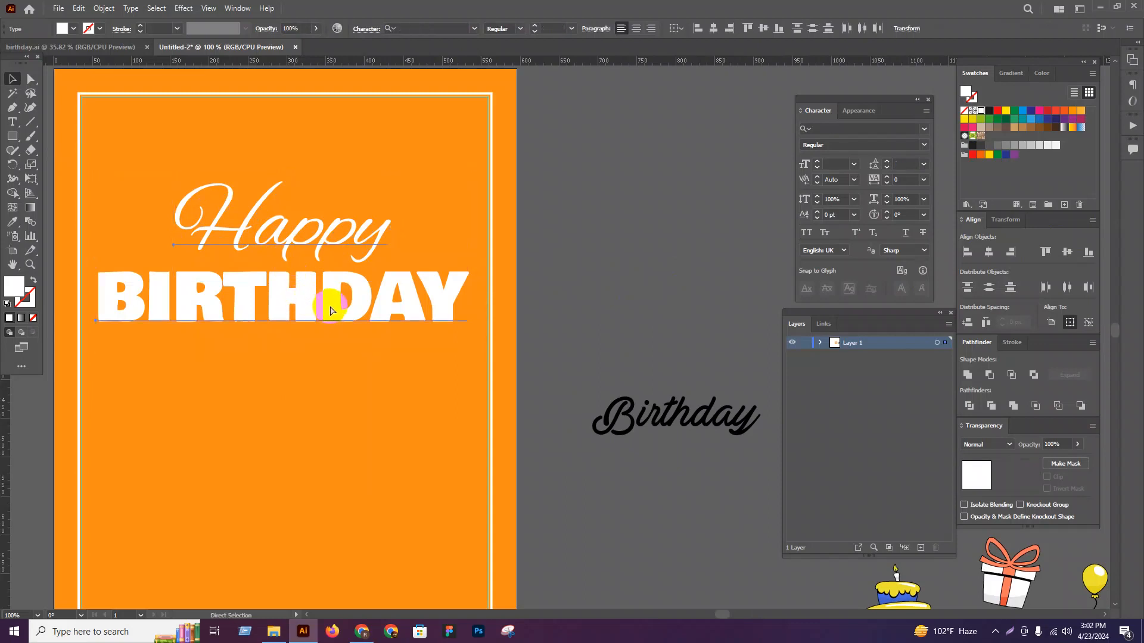
pyautogui.hotkey('ctrl', 'g')
pyautogui.click(988, 255)
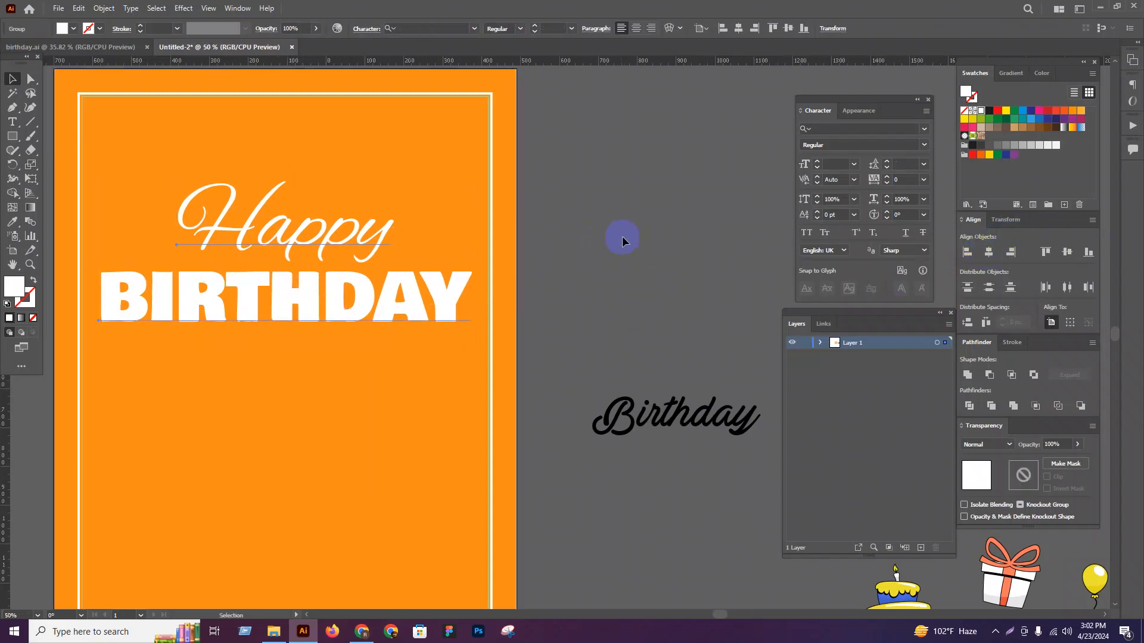
pyautogui.scroll(-2, 622, 240)
pyautogui.click(621, 239)
pyautogui.hotkey('shift', 'f')
pyautogui.press('Escape')
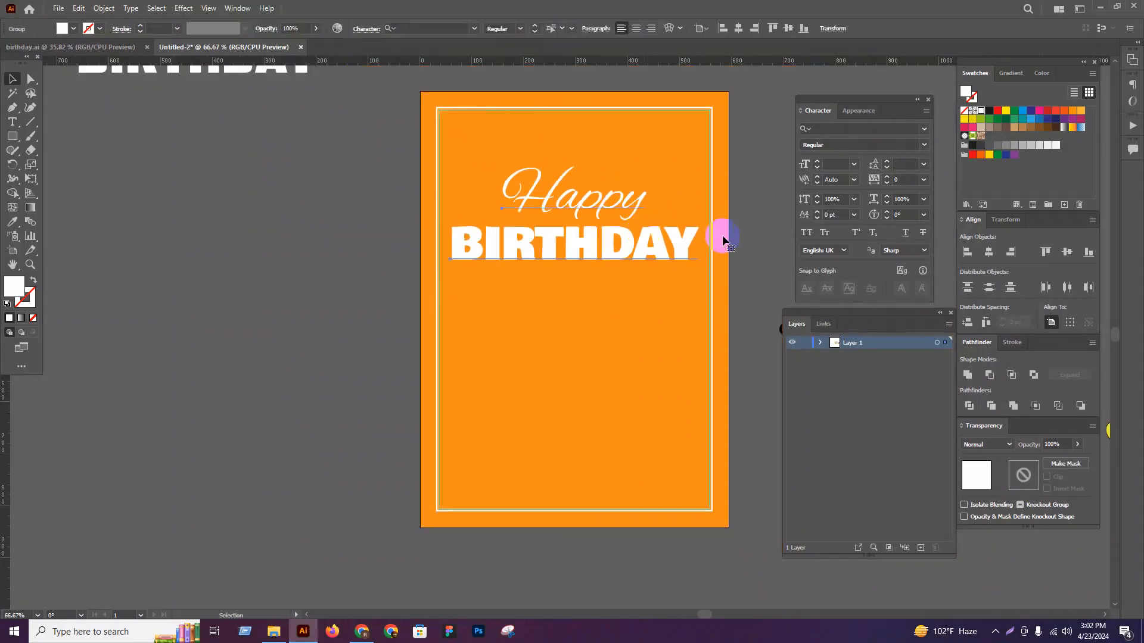
pyautogui.click(697, 238)
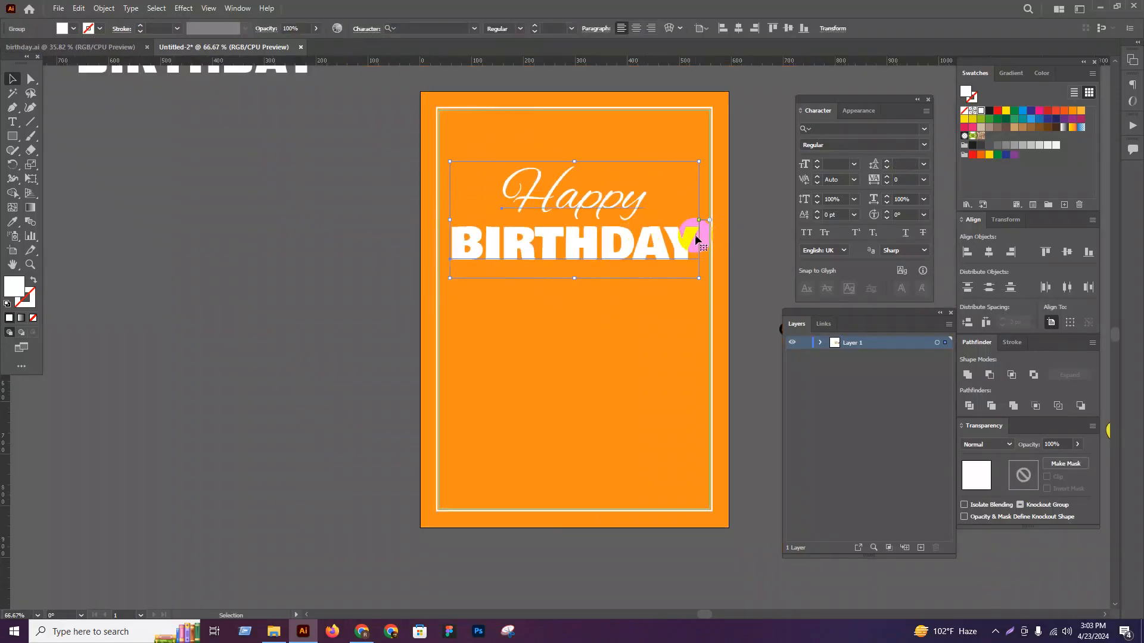
# Step: Move the blue and white bunting from the pasteboard onto the card's upper-left area, above the title
pyautogui.moveTo(696, 218); pyautogui.dragTo(482, 226)
pyautogui.click(647, 223)
pyautogui.scroll(-1, 601, 271)
pyautogui.moveTo(563, 274); pyautogui.dragTo(470, 294)
pyautogui.moveTo(671, 351); pyautogui.dragTo(277, 206)
pyautogui.scroll(3, 278, 206)
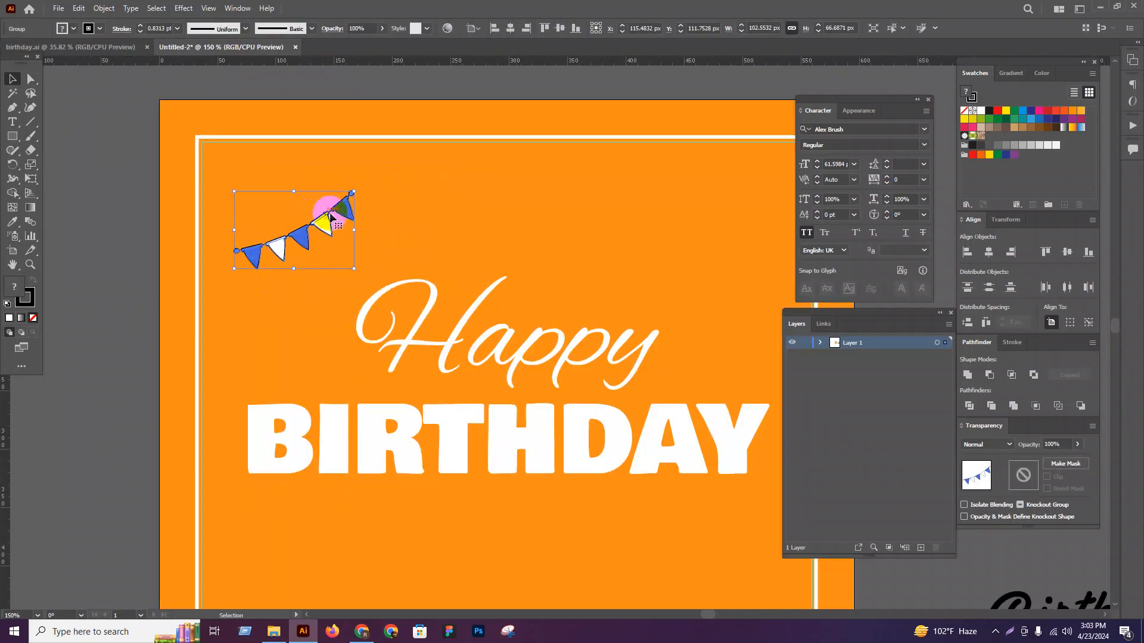
# Step: Undo the trial enlargement of the bunting and expand its artwork so the strokes become filled shapes
pyautogui.moveTo(357, 225); pyautogui.dragTo(429, 178)
pyautogui.hotkey('ctrl', 'z')
pyautogui.click(102, 9)
pyautogui.click(160, 147)
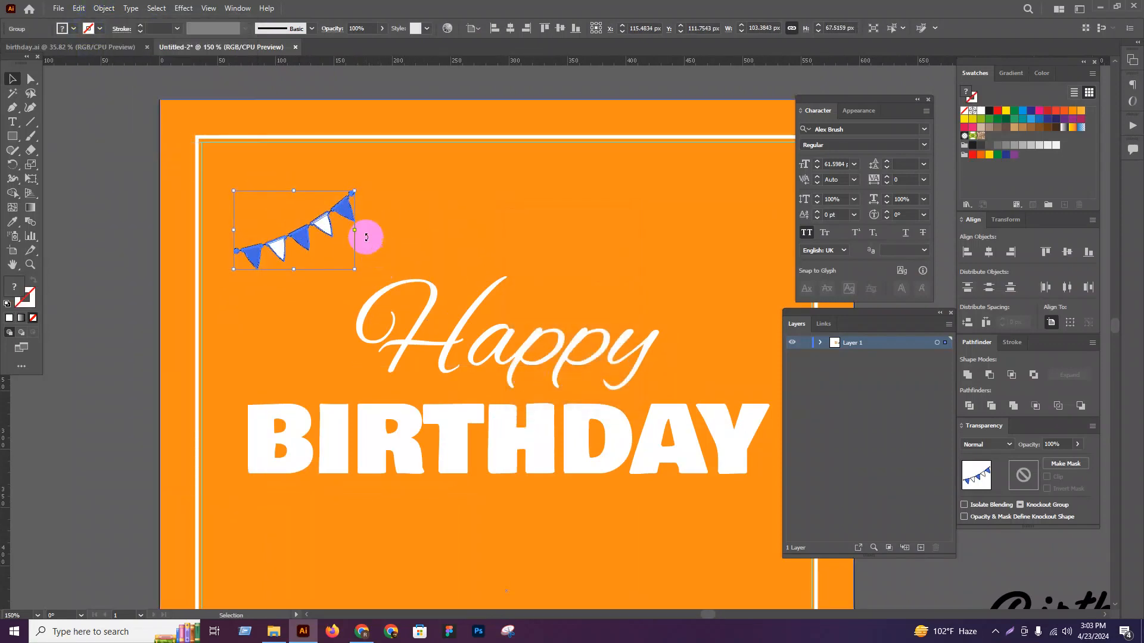
# Step: Try the bunting at about 255 px wide, overhanging the card's upper-left corner, and preview it in presentation mode
pyautogui.moveTo(355, 230); pyautogui.dragTo(394, 162)
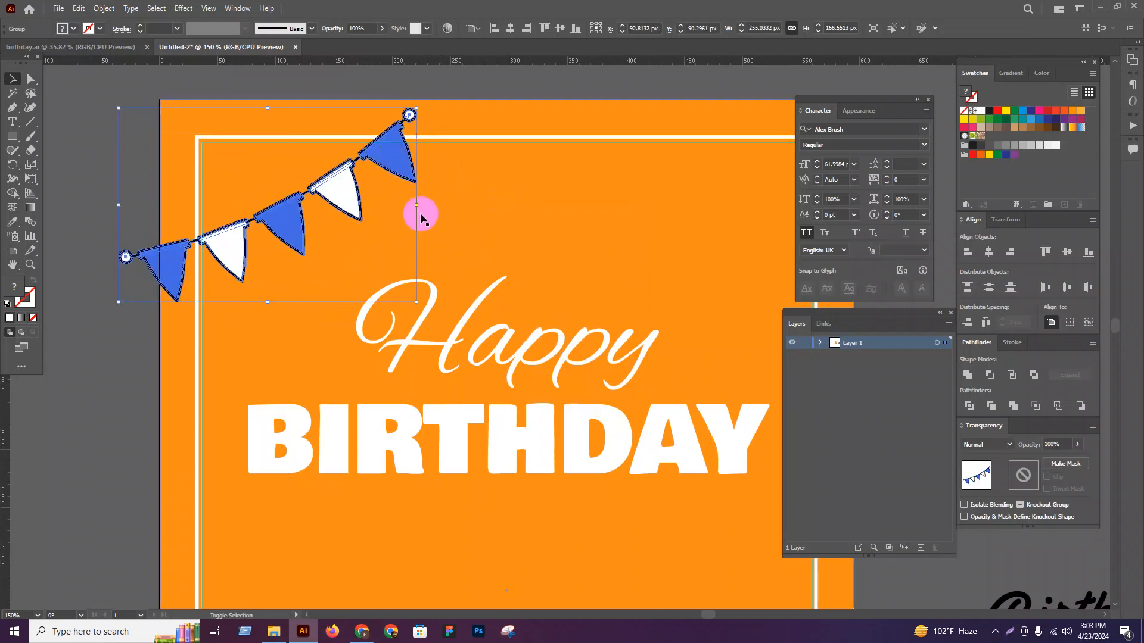
pyautogui.click(969, 249)
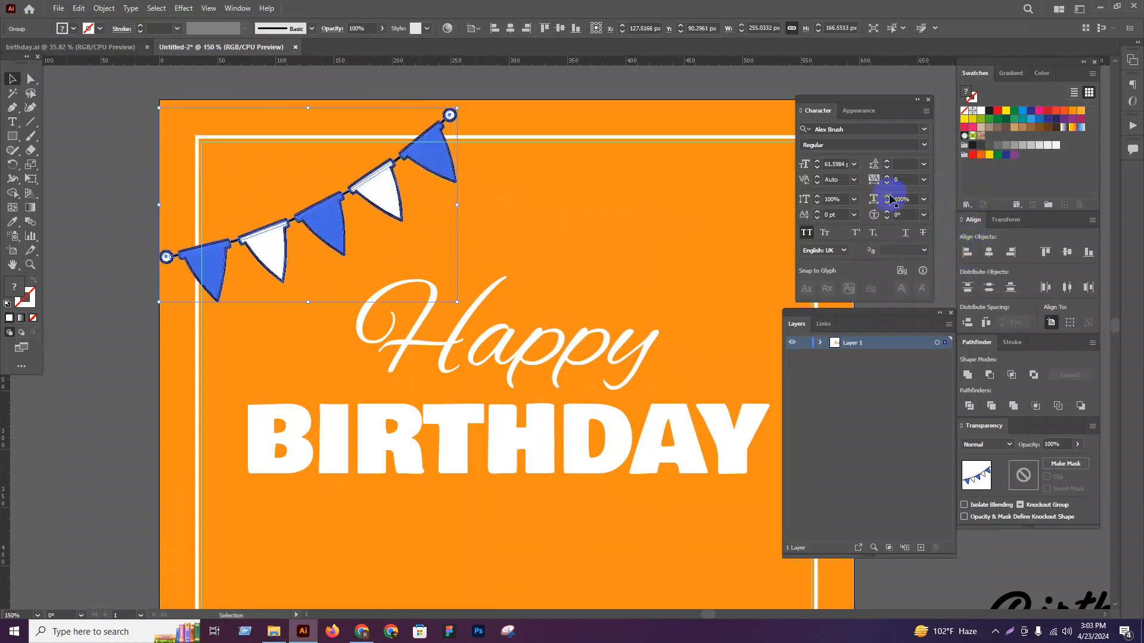
pyautogui.moveTo(376, 179); pyautogui.dragTo(307, 160)
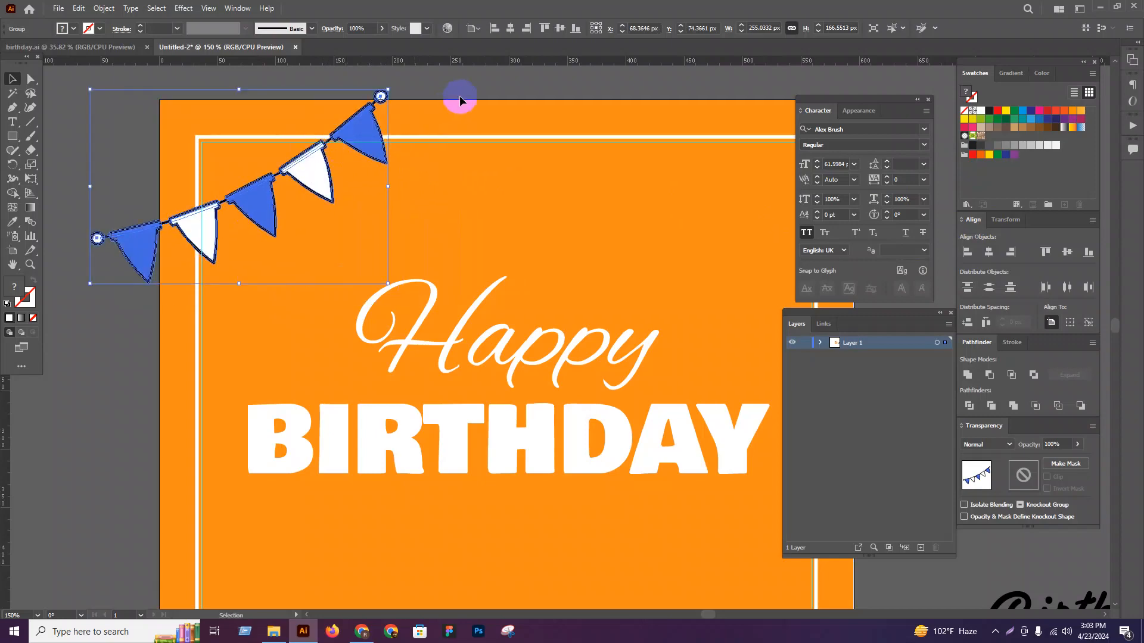
pyautogui.click(474, 88)
pyautogui.hotkey('shift', 'f')
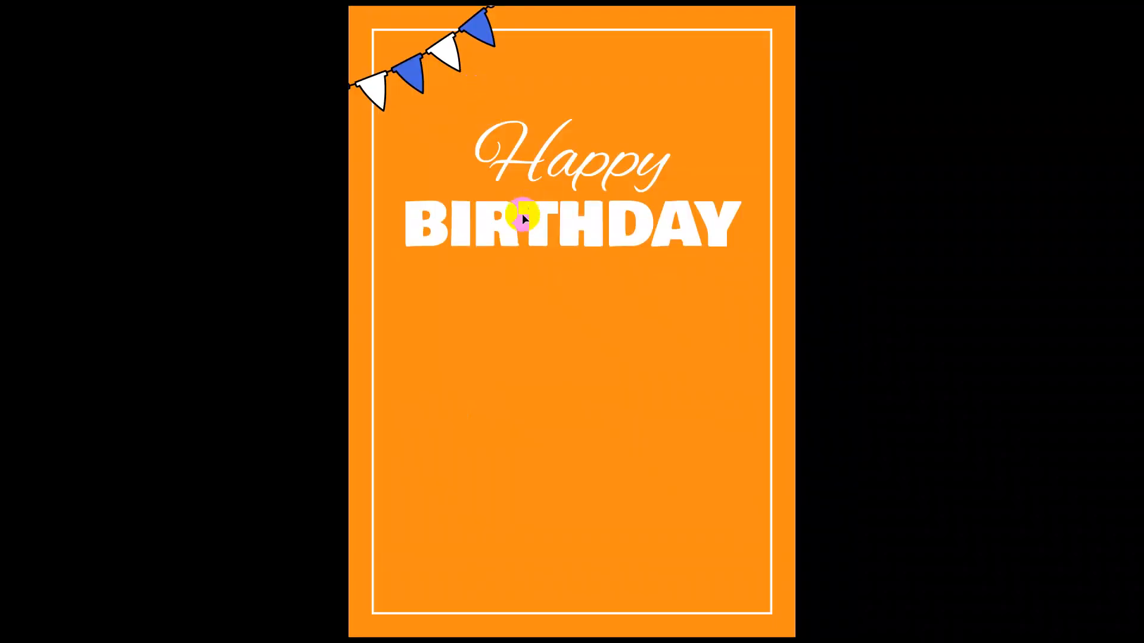
pyautogui.press('Escape')
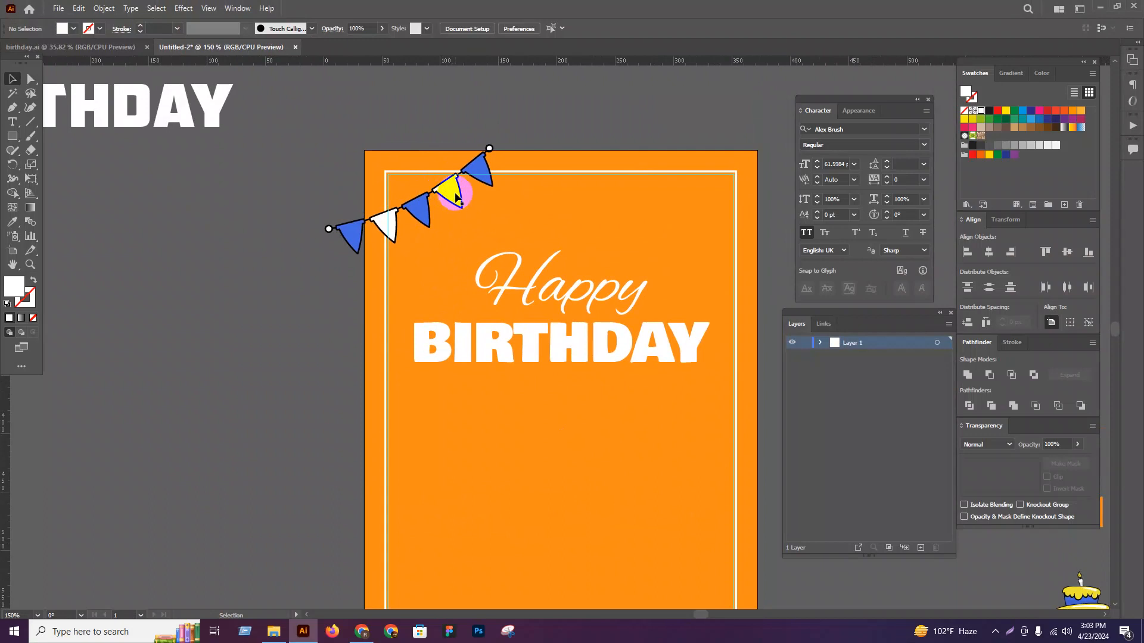
# Step: Scale the bunting to about 166 px wide, align it to the artboard's left and top edges, and preview the card
pyautogui.click(496, 239)
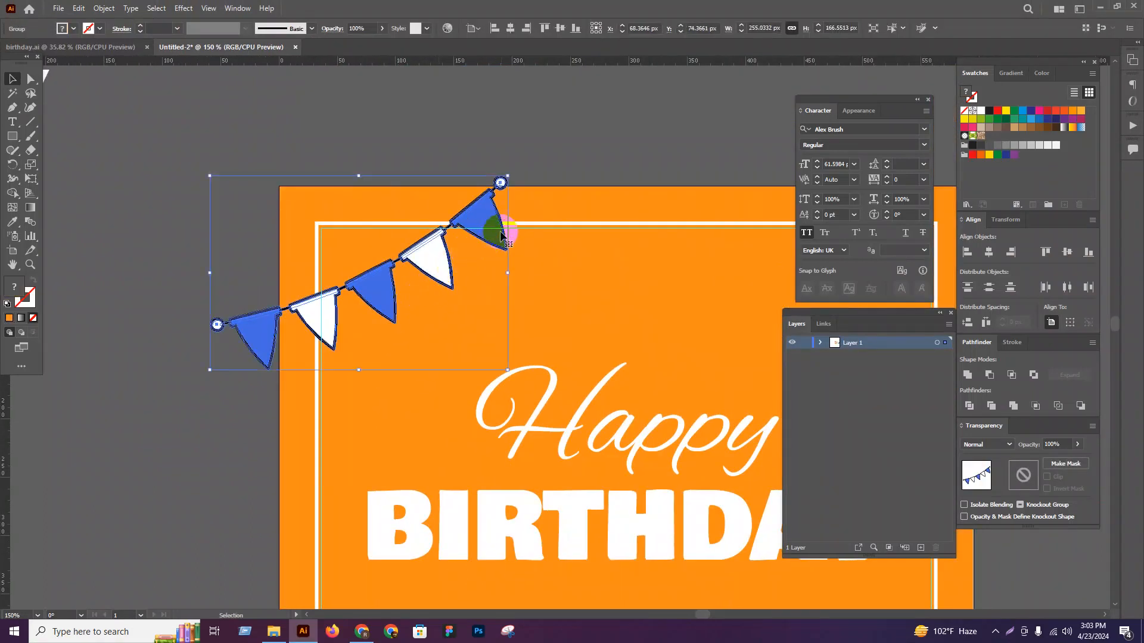
pyautogui.moveTo(508, 274); pyautogui.dragTo(456, 273)
pyautogui.click(1011, 251)
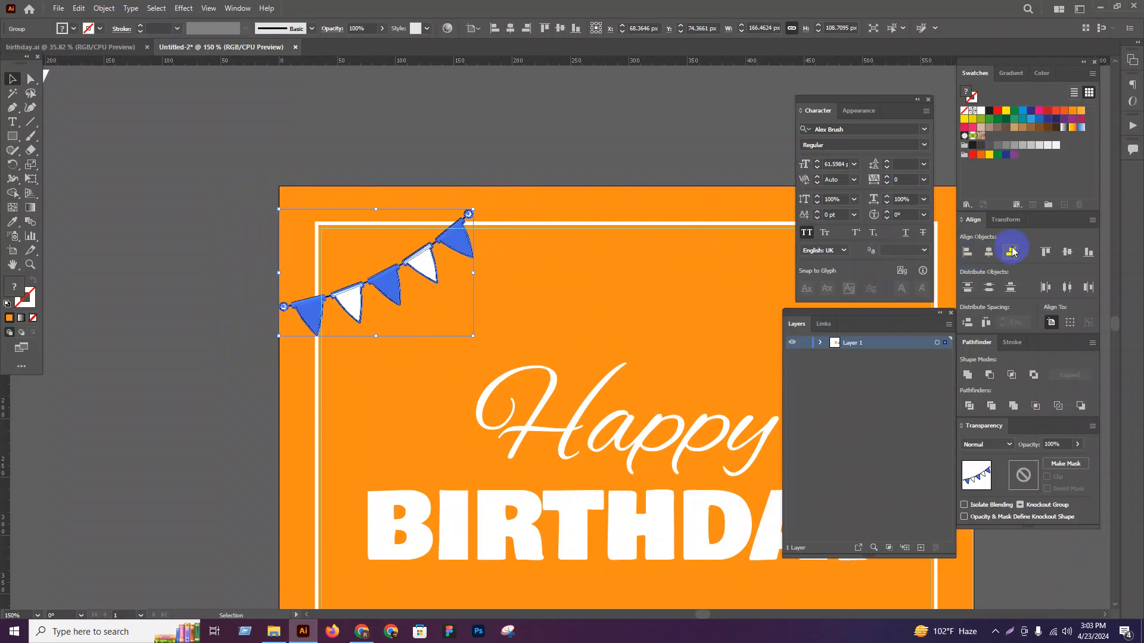
pyautogui.click(1046, 250)
pyautogui.click(594, 150)
pyautogui.hotkey('shift', 'f')
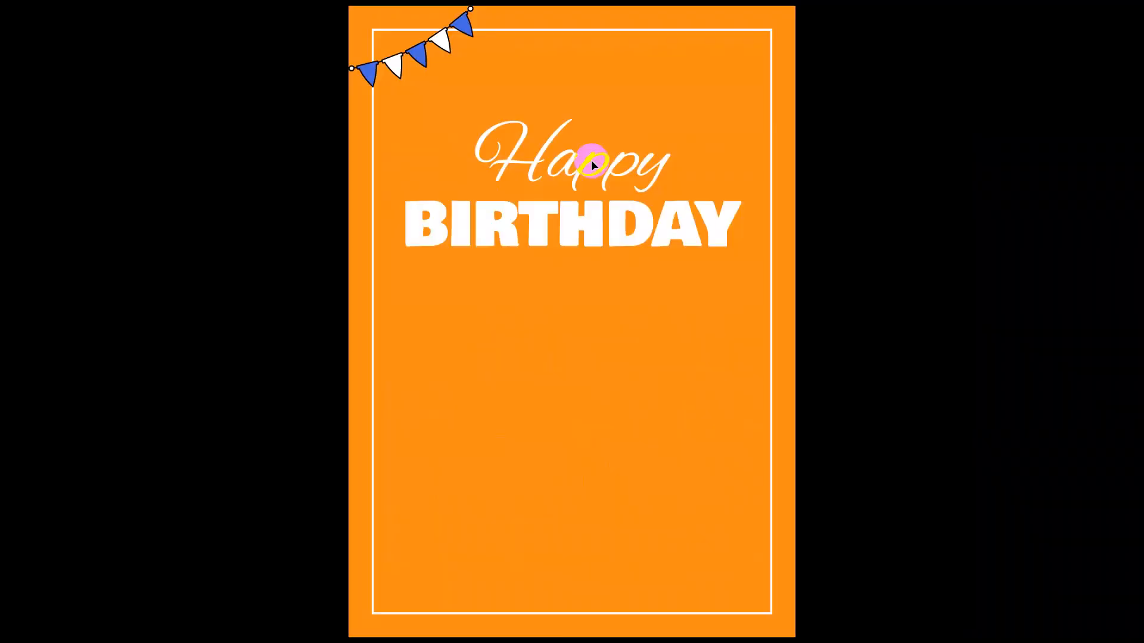
pyautogui.press('Escape')
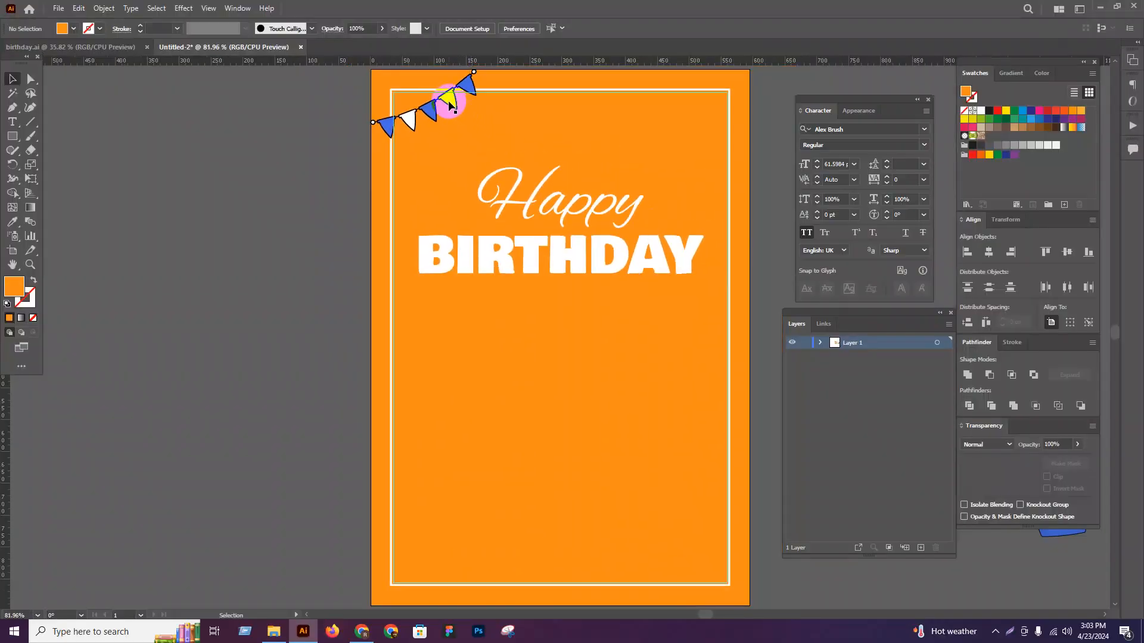
# Step: Create a copy of the bunting reflected across the vertical axis, align it to the artboard's right edge and preview the card
pyautogui.rightClick(450, 105)
pyautogui.moveTo(495, 236)
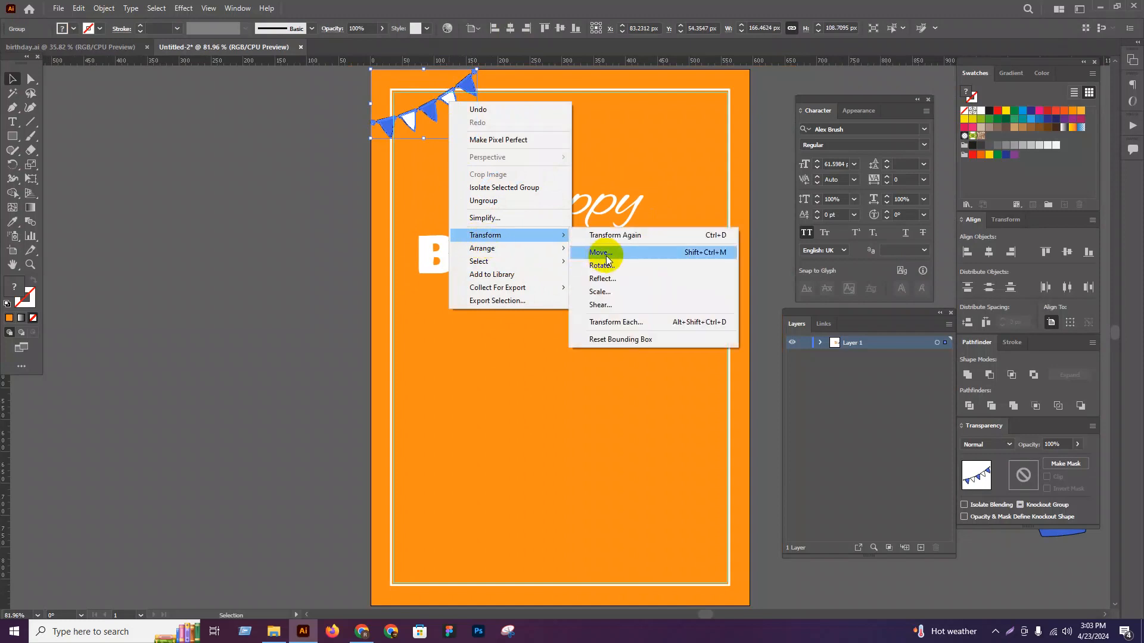
pyautogui.click(630, 277)
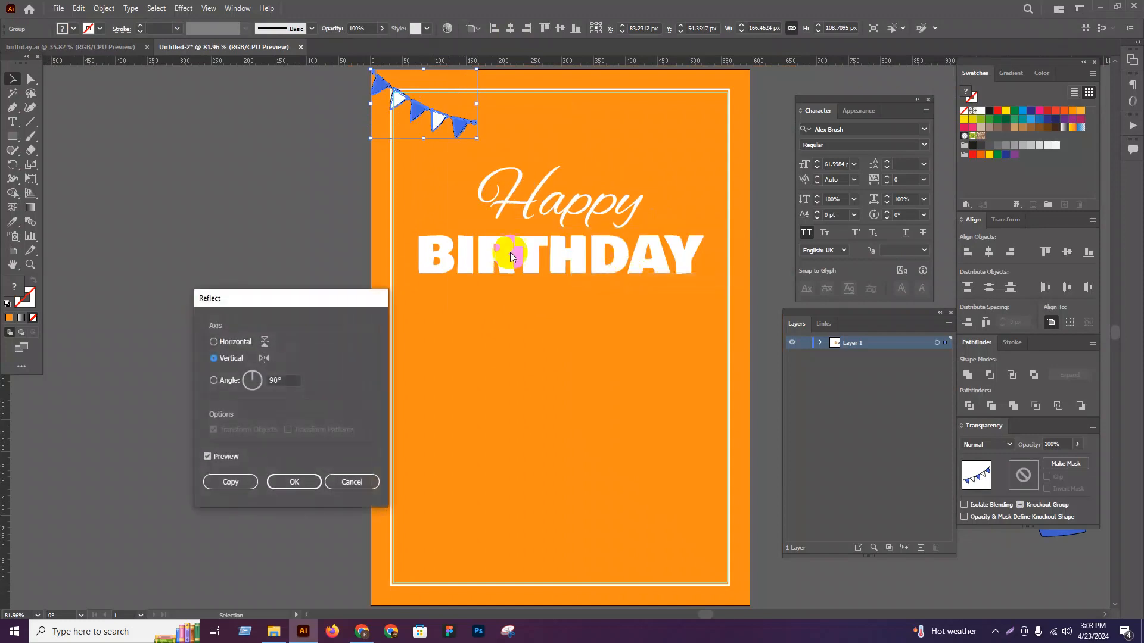
pyautogui.click(231, 481)
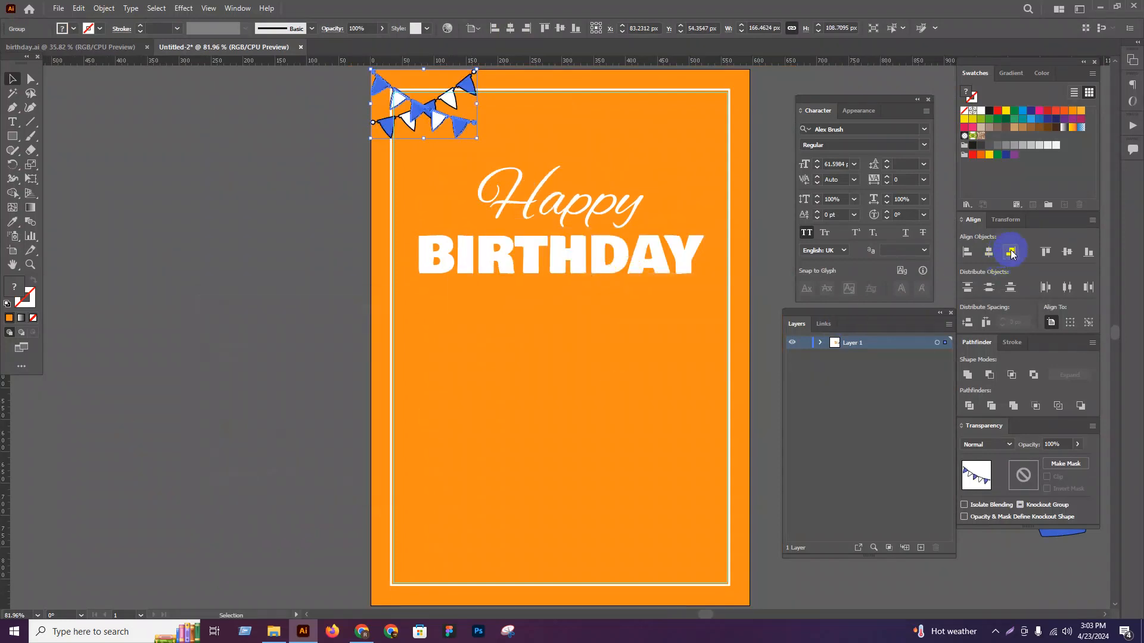
pyautogui.click(1010, 253)
pyautogui.moveTo(407, 343); pyautogui.dragTo(278, 376)
pyautogui.click(619, 265)
pyautogui.hotkey('shift', 'f')
pyautogui.press('Escape')
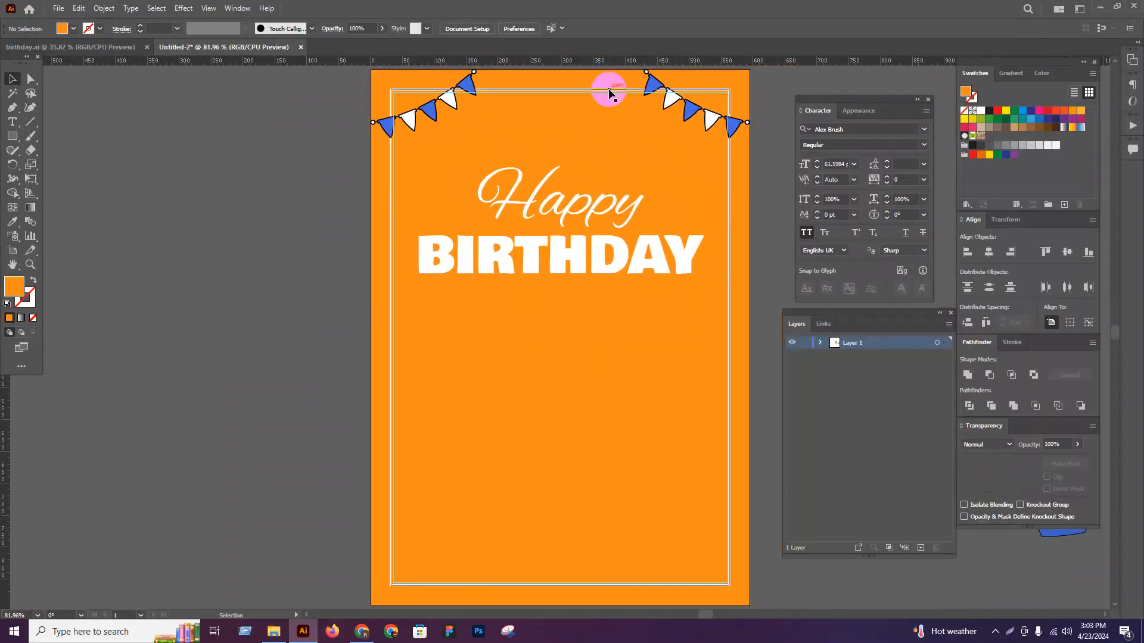
# Step: Move the white border frame off the card onto the empty pasteboard to its lower left
pyautogui.moveTo(609, 90); pyautogui.dragTo(146, 114)
pyautogui.scroll(-3, 275, 177)
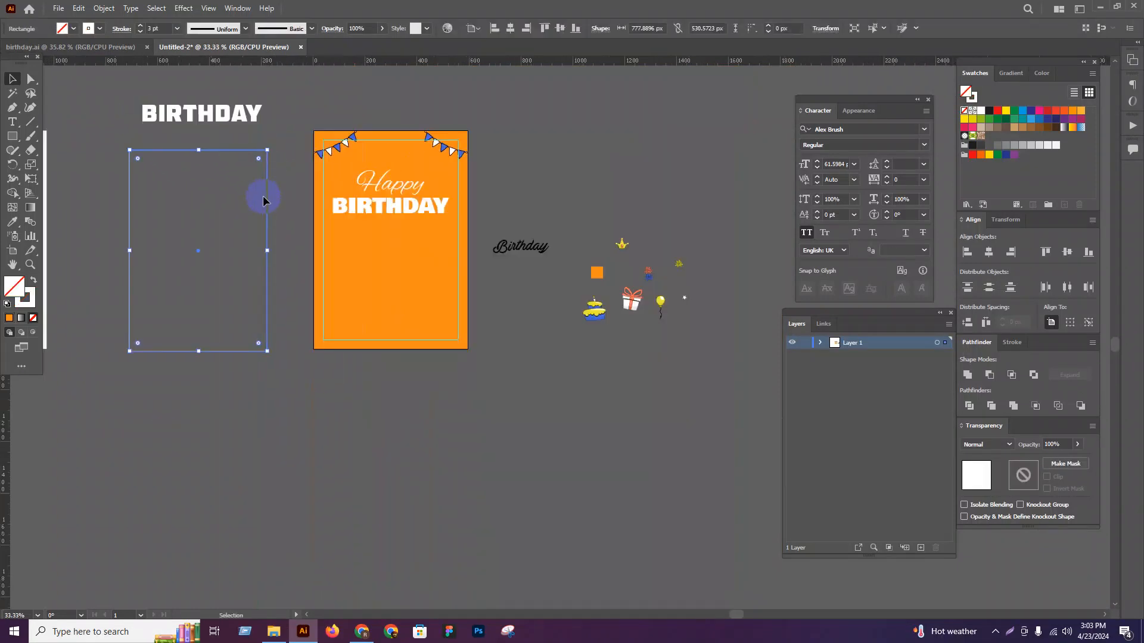
pyautogui.moveTo(264, 196); pyautogui.dragTo(186, 457)
pyautogui.scroll(3, 429, 179)
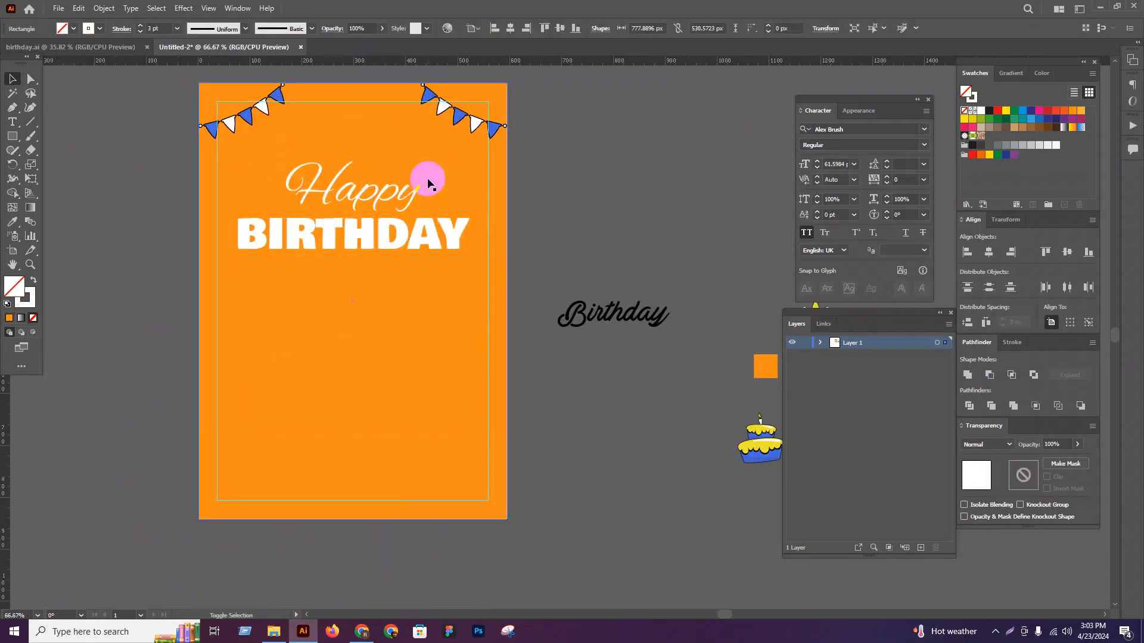
# Step: Place the crown illustration on the card above the word "Happy", enlarge it, centre it horizontally on the artboard and preview the card
pyautogui.hotkey('shift', 'f')
pyautogui.press('Escape')
pyautogui.moveTo(430, 233); pyautogui.dragTo(144, 277)
pyautogui.scroll(-1, 333, 292)
pyautogui.moveTo(644, 376); pyautogui.dragTo(517, 320)
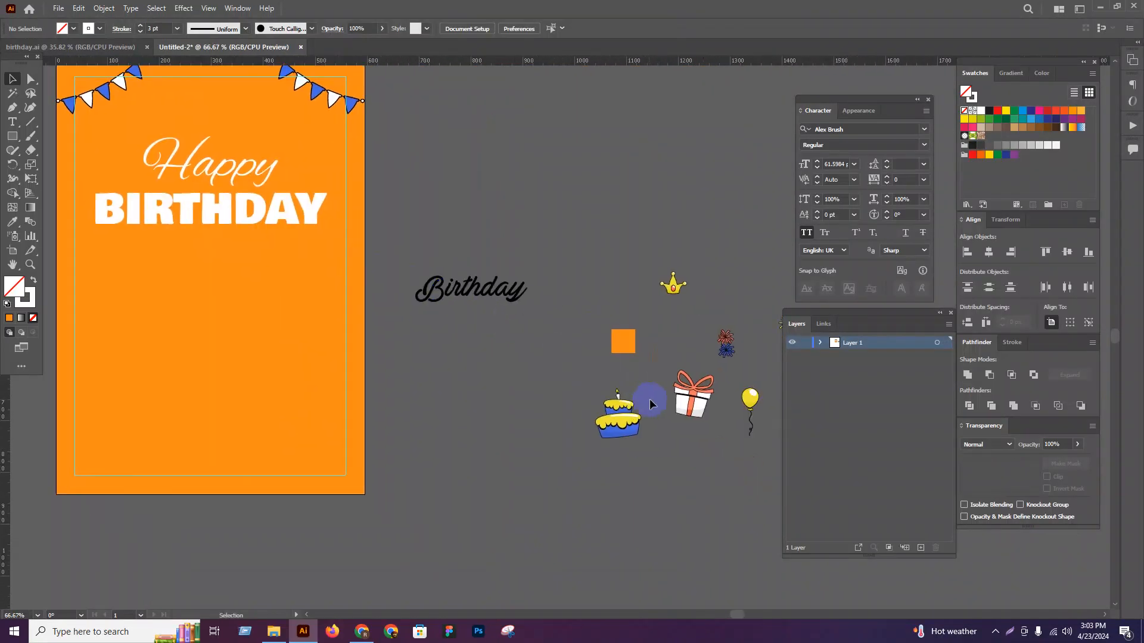
pyautogui.moveTo(684, 312); pyautogui.dragTo(576, 320)
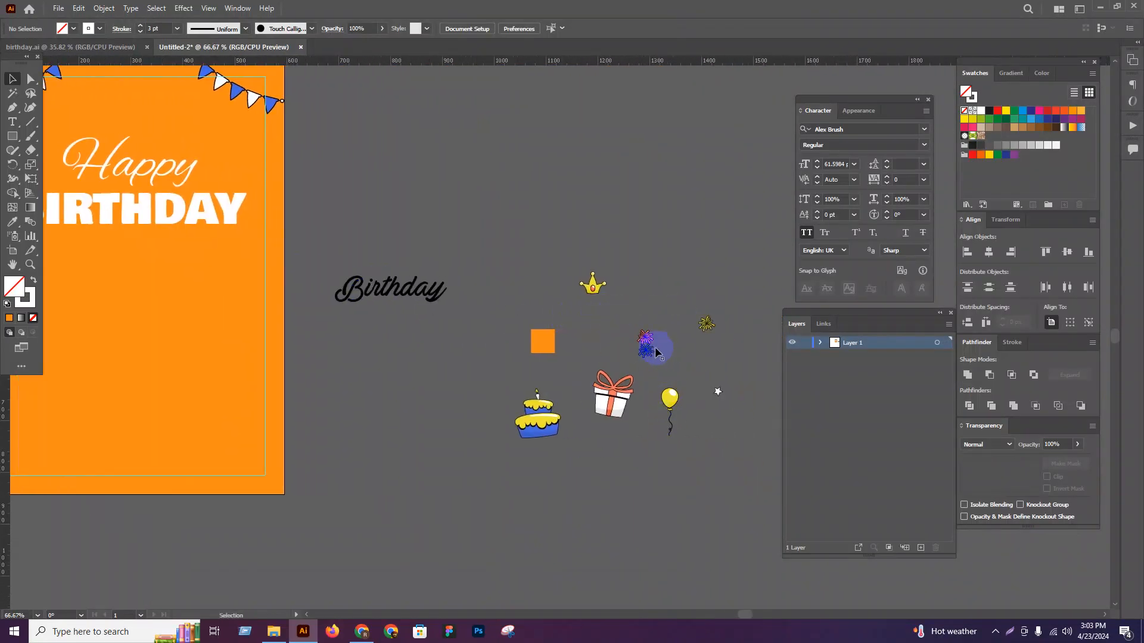
pyautogui.moveTo(646, 398); pyautogui.dragTo(535, 396)
pyautogui.moveTo(479, 285); pyautogui.dragTo(271, 187)
pyautogui.moveTo(283, 196); pyautogui.dragTo(366, 288)
pyautogui.scroll(2, 275, 288)
pyautogui.click(988, 253)
pyautogui.moveTo(280, 206); pyautogui.dragTo(322, 159)
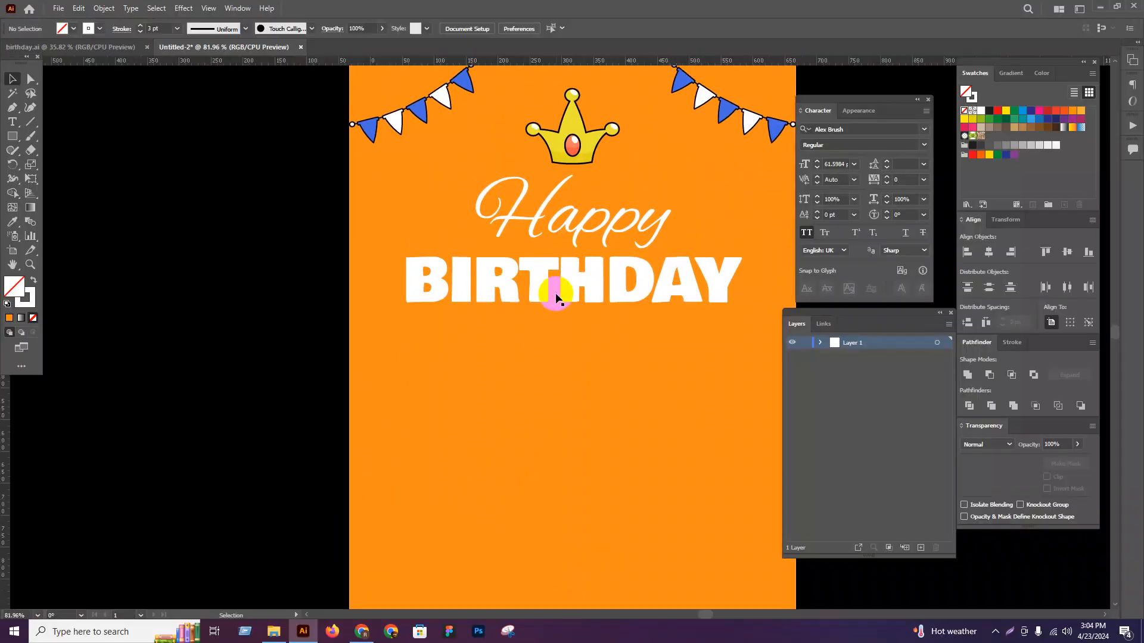
# Step: Ungroup the "Happy BIRTHDAY" title so its two words are separate text objects
pyautogui.scroll(-2, 424, 304)
pyautogui.moveTo(424, 304); pyautogui.dragTo(391, 304)
pyautogui.scroll(-2, 391, 304)
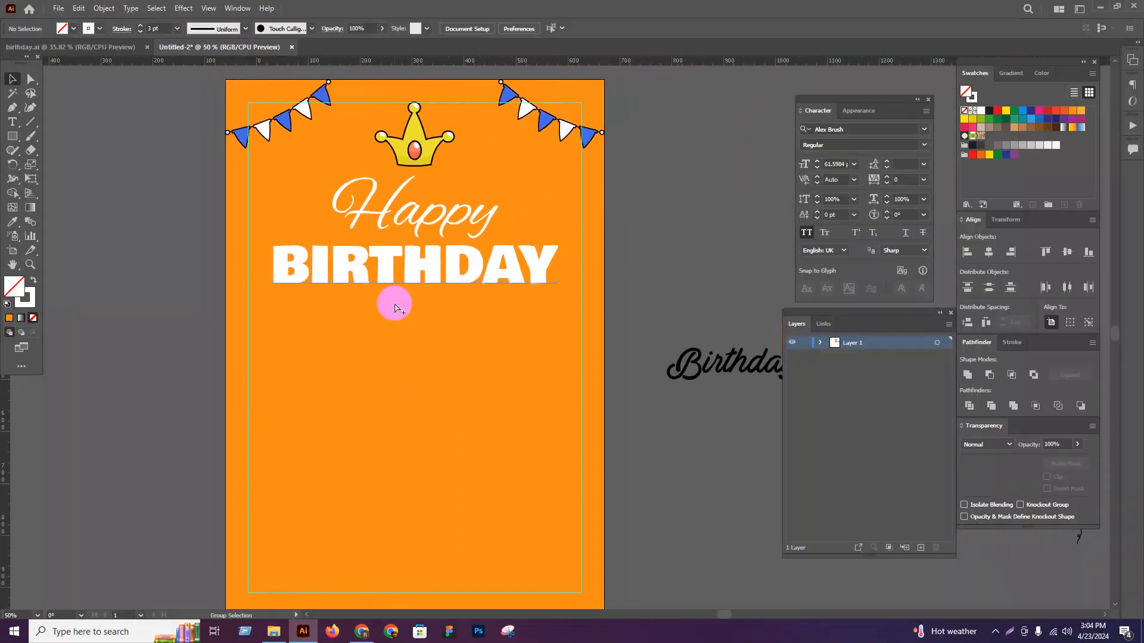
pyautogui.click(440, 280)
pyautogui.scroll(2, 440, 280)
pyautogui.rightClick(440, 280)
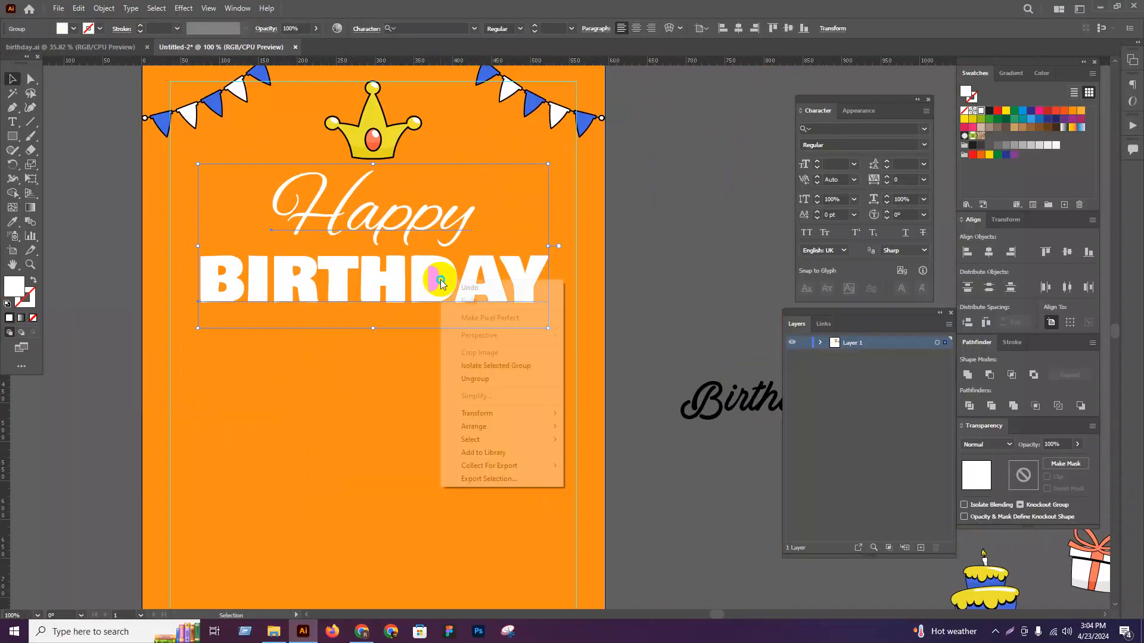
pyautogui.click(464, 371)
pyautogui.click(660, 290)
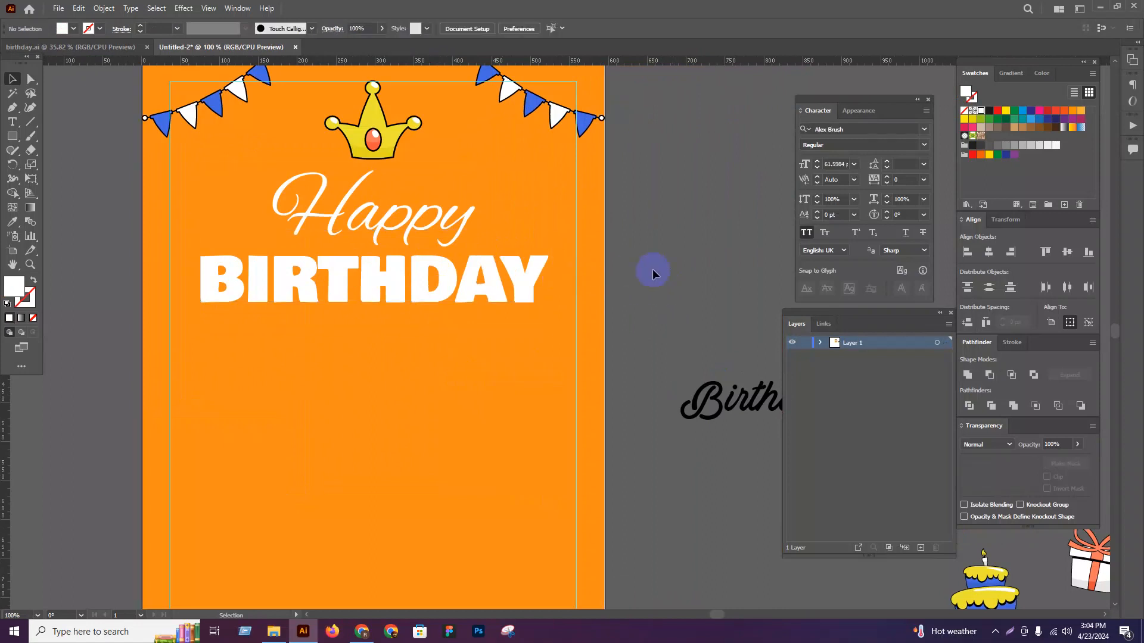
# Step: Add two white fills to the appearance of the "BIRTHDAY" text
pyautogui.click(532, 312)
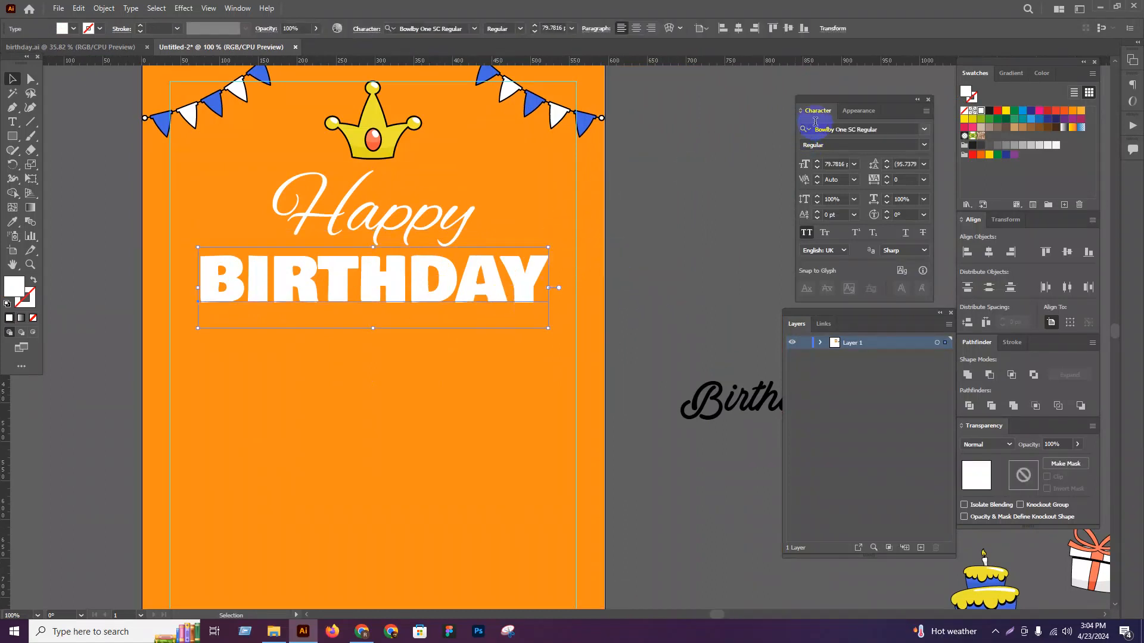
pyautogui.click(848, 112)
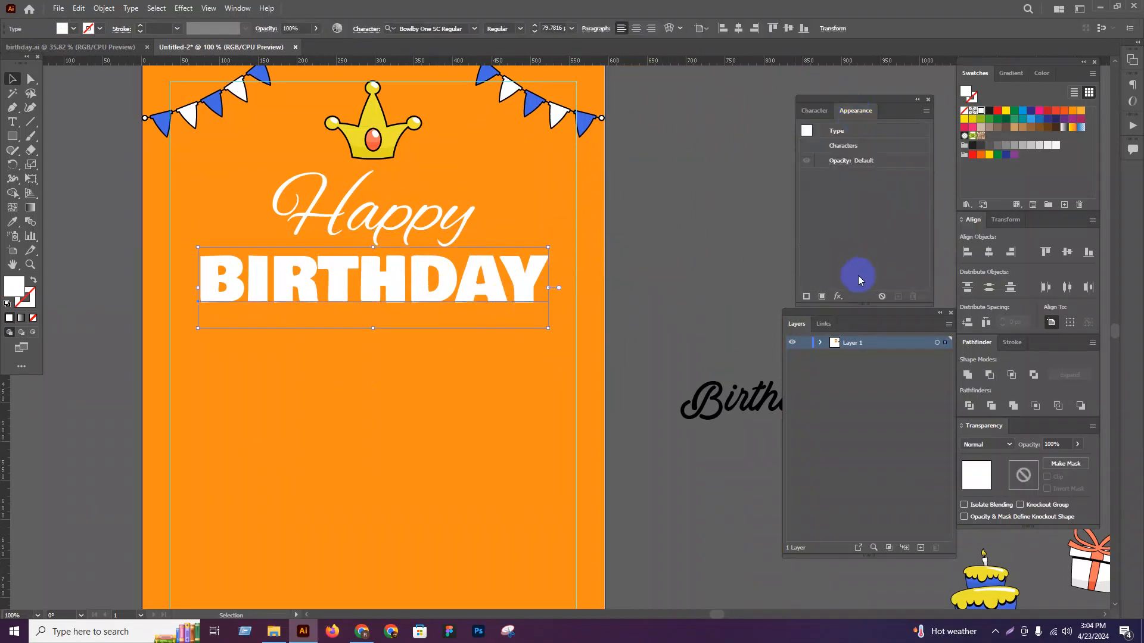
pyautogui.click(822, 296)
pyautogui.click(980, 113)
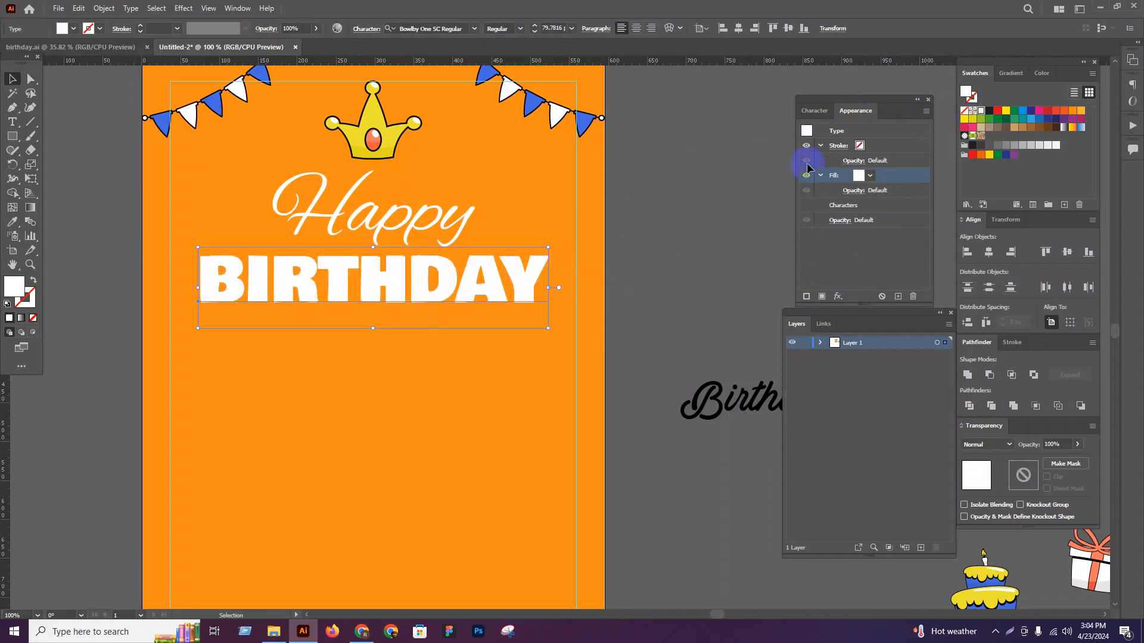
pyautogui.hotkey('ctrl', '=')
pyautogui.click(840, 325)
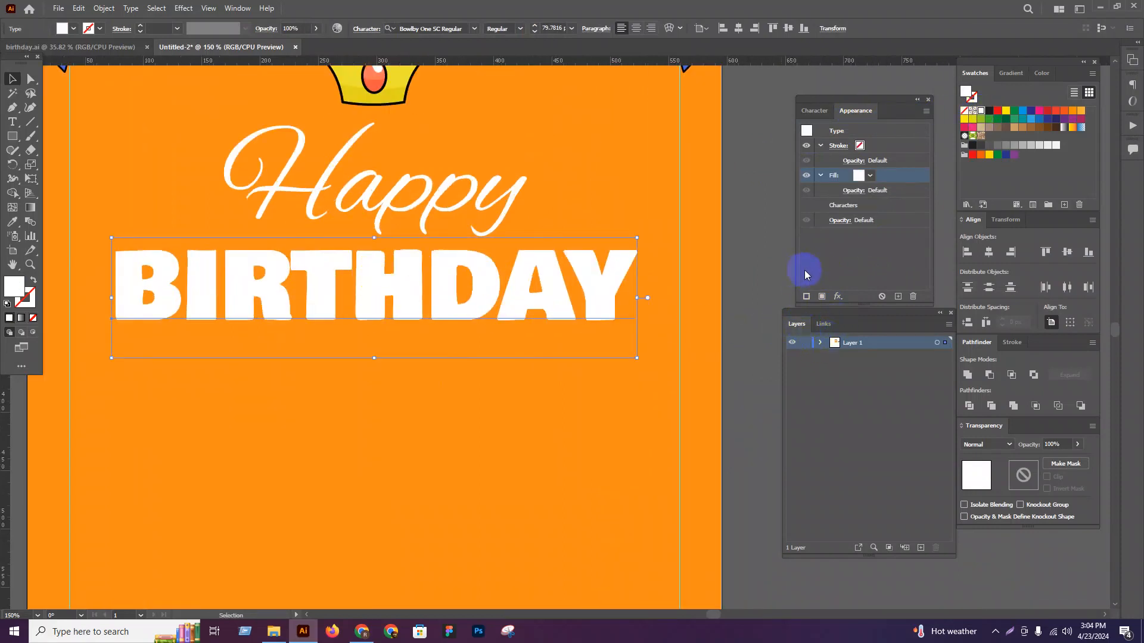
pyautogui.click(839, 298)
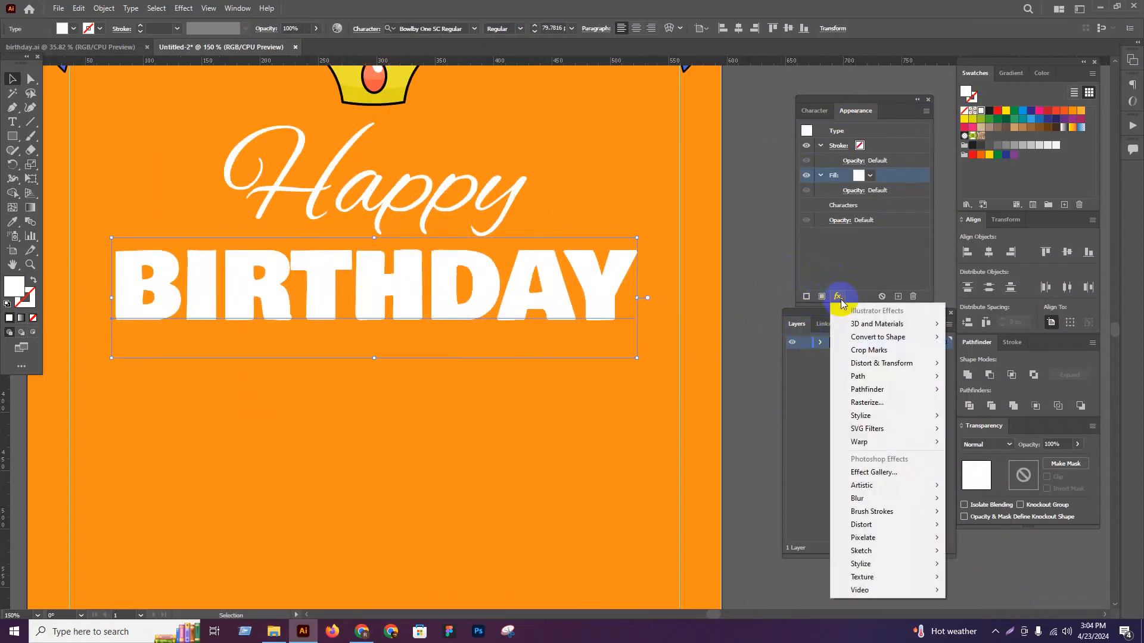
pyautogui.click(819, 299)
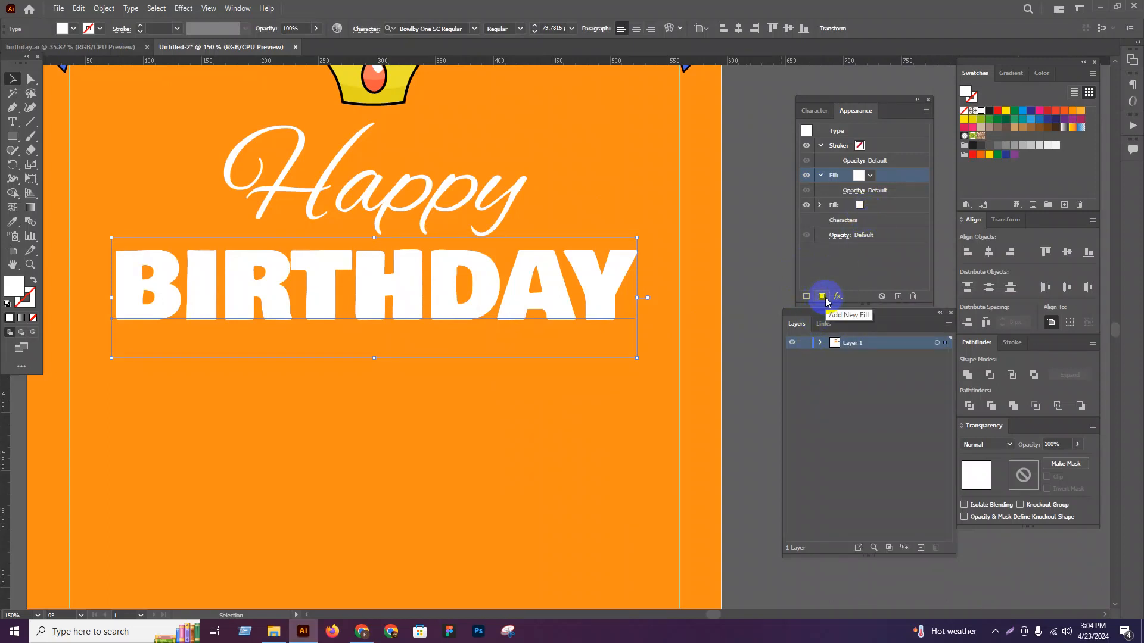
# Step: Set the lower fill of the "BIRTHDAY" text to red
pyautogui.click(866, 207)
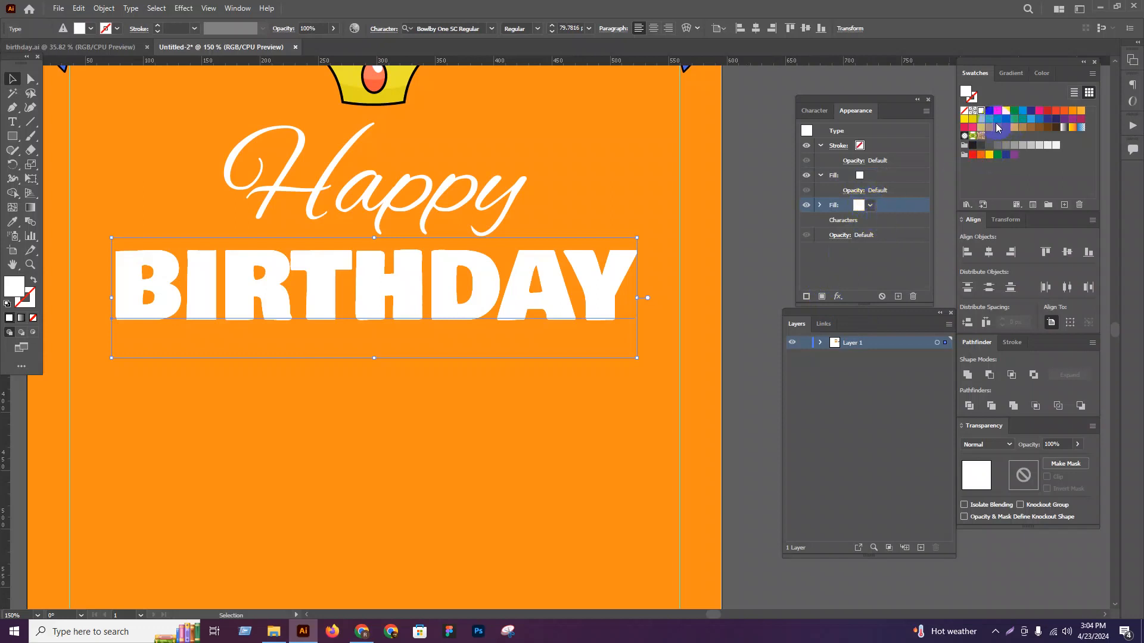
pyautogui.click(1048, 120)
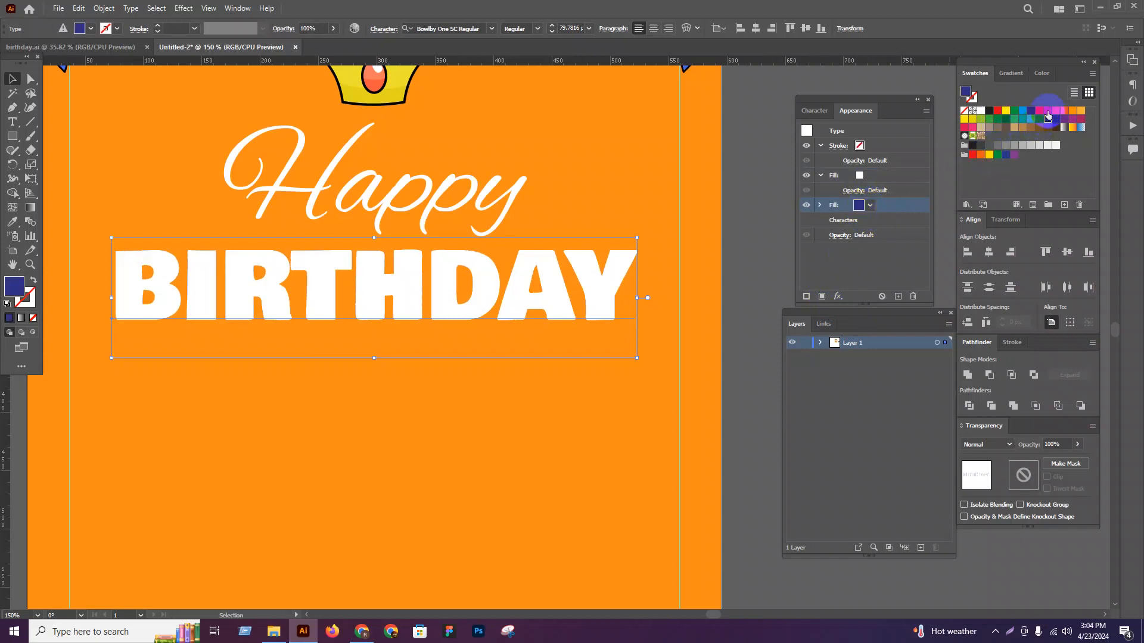
pyautogui.click(1047, 111)
pyautogui.click(837, 296)
pyautogui.click(874, 249)
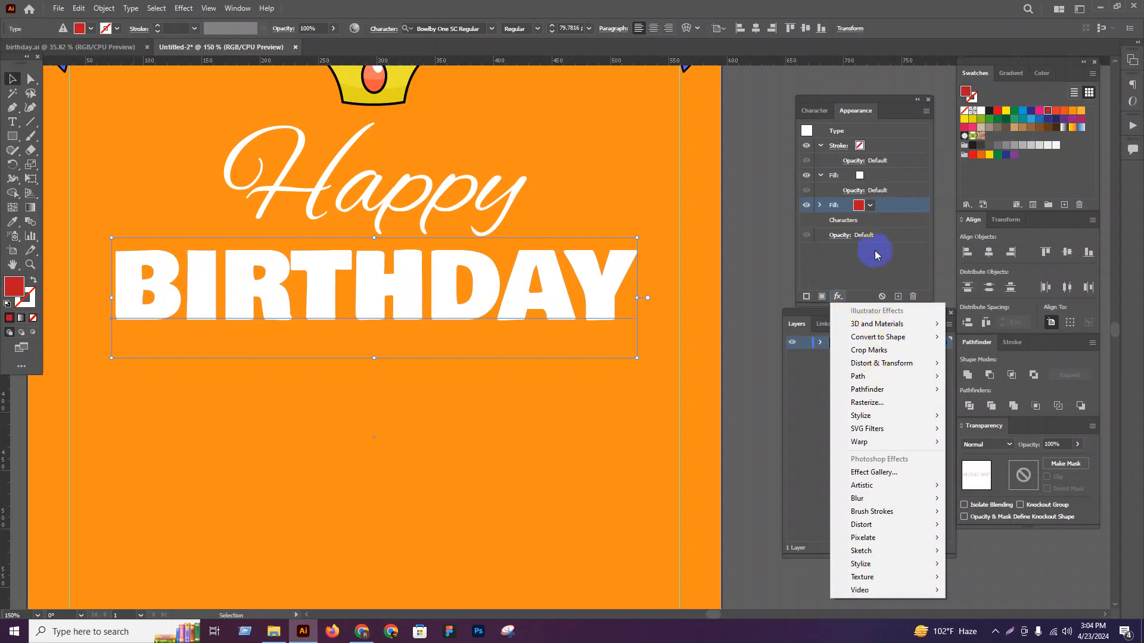
pyautogui.click(822, 296)
pyautogui.hotkey('ctrl', 'z')
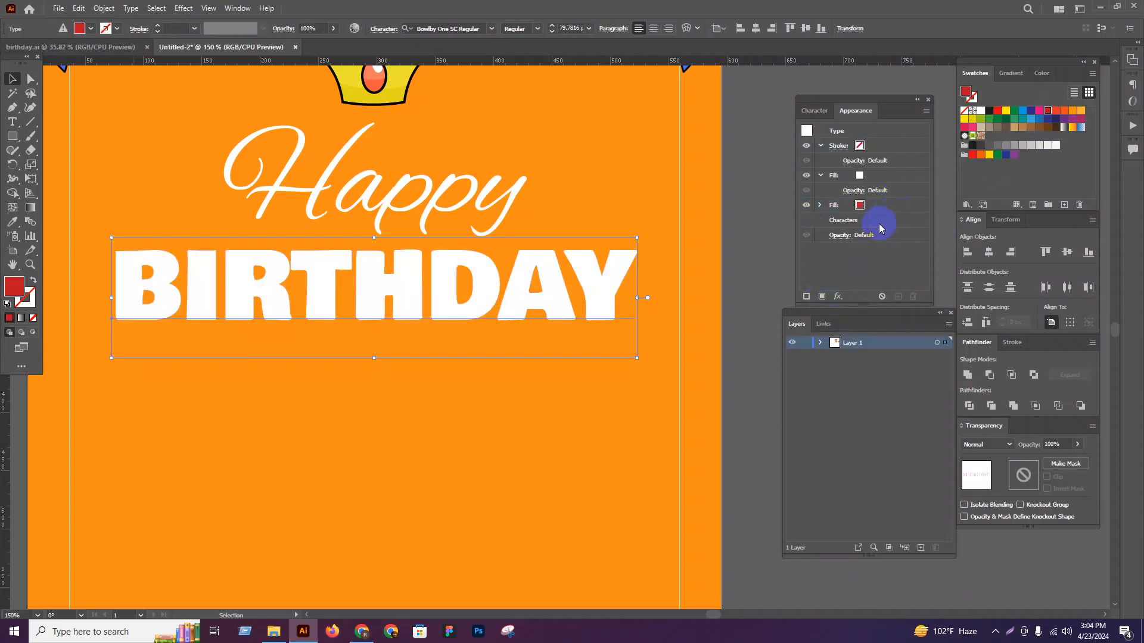
# Step: Apply an Offset Path effect of 5 px with Round joins to the red fill of "BIRTHDAY"
pyautogui.click(875, 211)
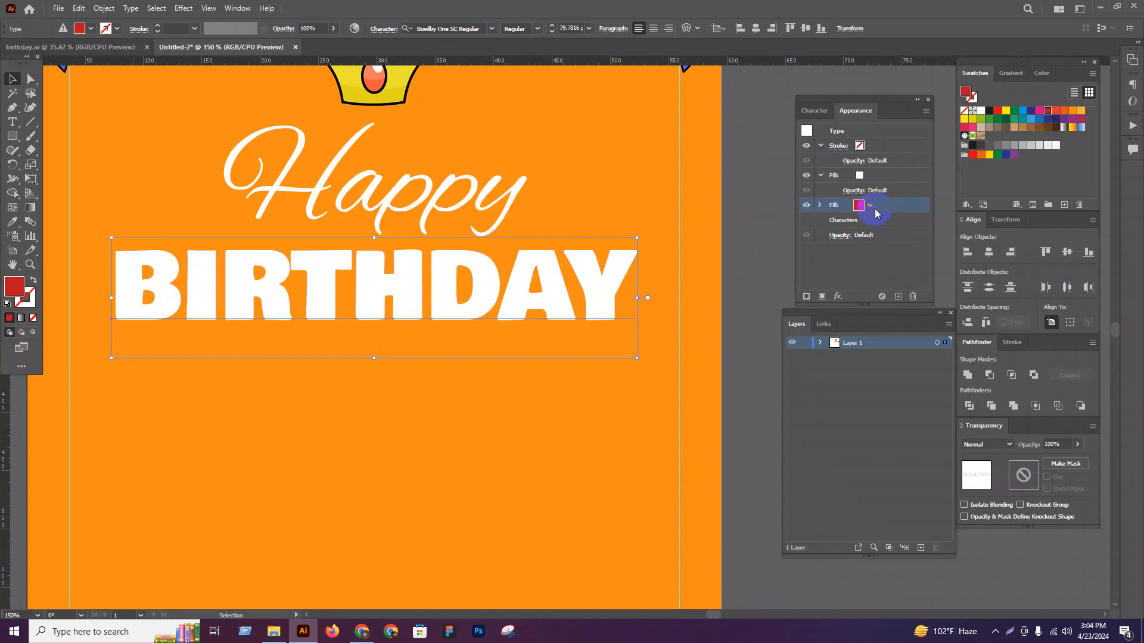
pyautogui.click(836, 297)
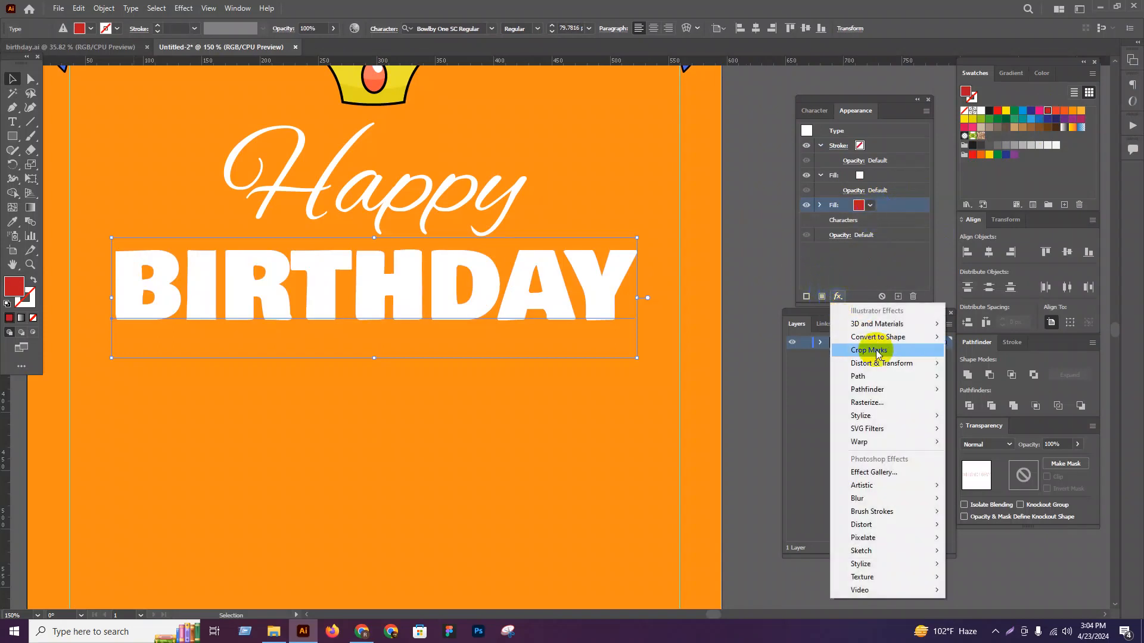
pyautogui.moveTo(911, 376)
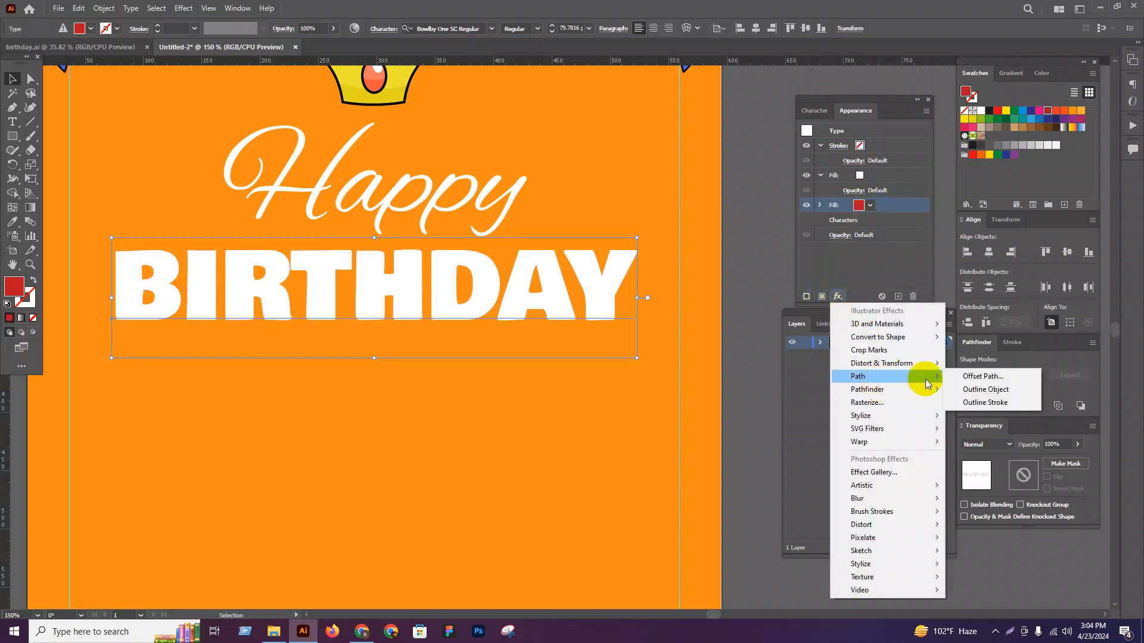
pyautogui.click(966, 377)
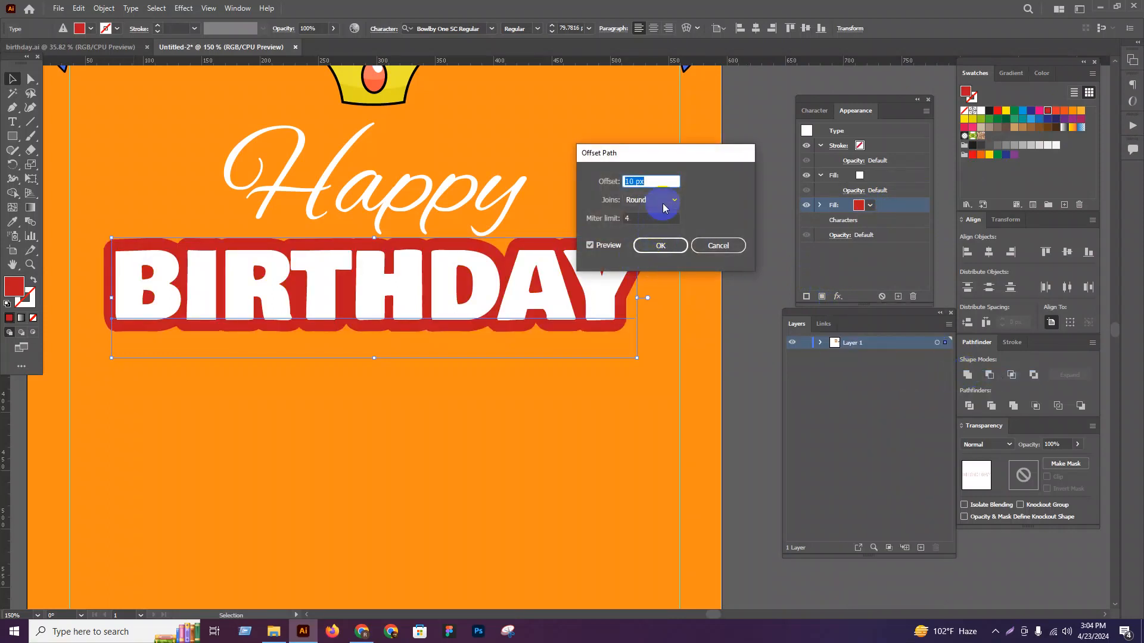
pyautogui.press('Down')
pyautogui.press('Down')
pyautogui.press('Down')
pyautogui.press('Down')
pyautogui.press('Down')
pyautogui.press('Down')
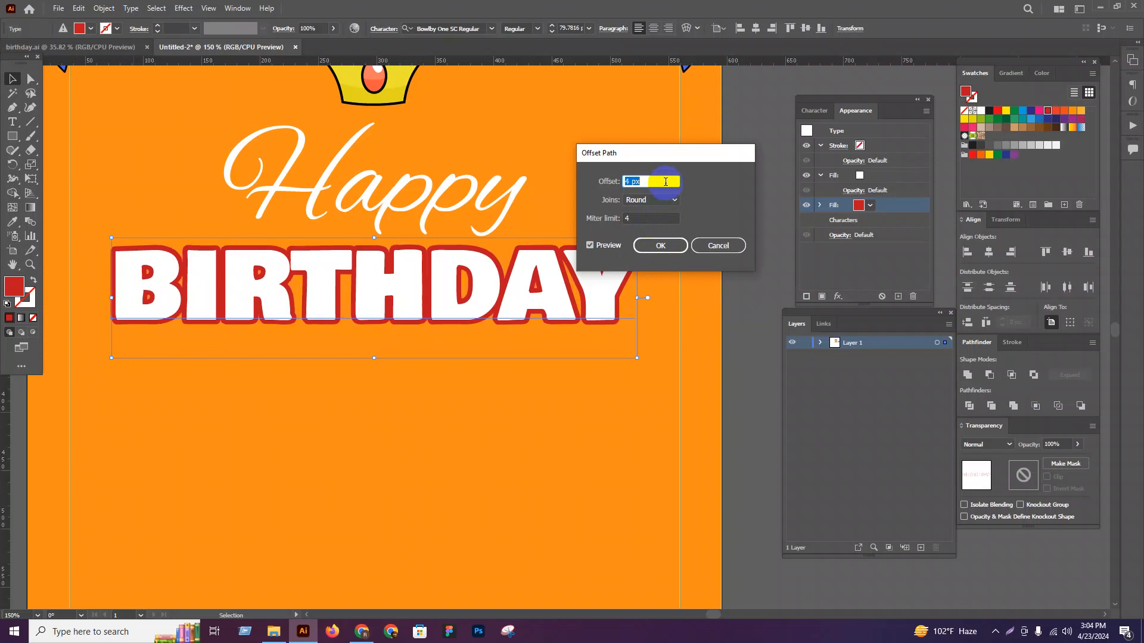
pyautogui.press('Down')
pyautogui.press('Up')
pyautogui.press('Up')
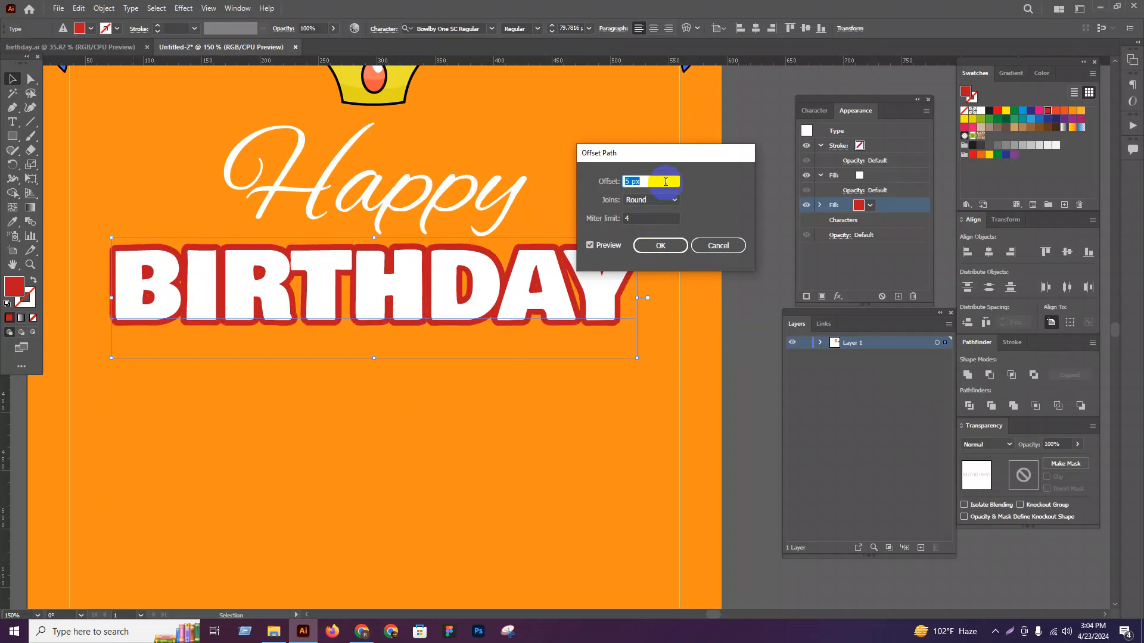
pyautogui.click(654, 245)
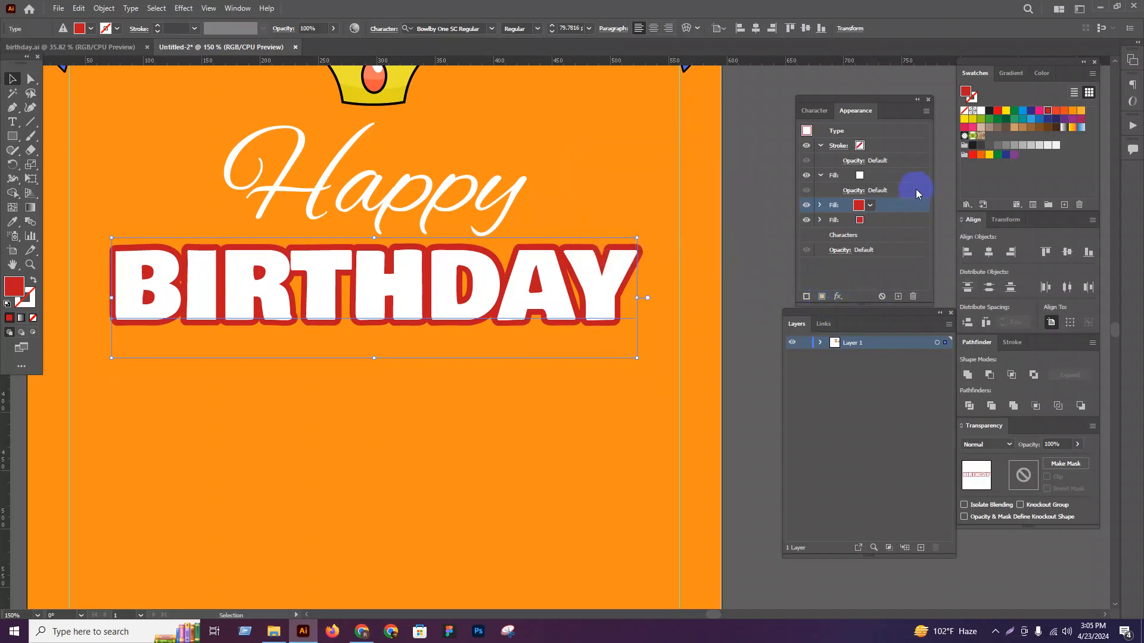
# Step: Create a light blue copy of the red offset fill and try it above and below the red one
pyautogui.click(901, 219)
pyautogui.click(1029, 121)
pyautogui.click(887, 225)
pyautogui.moveTo(896, 203); pyautogui.dragTo(885, 213)
pyautogui.click(886, 220)
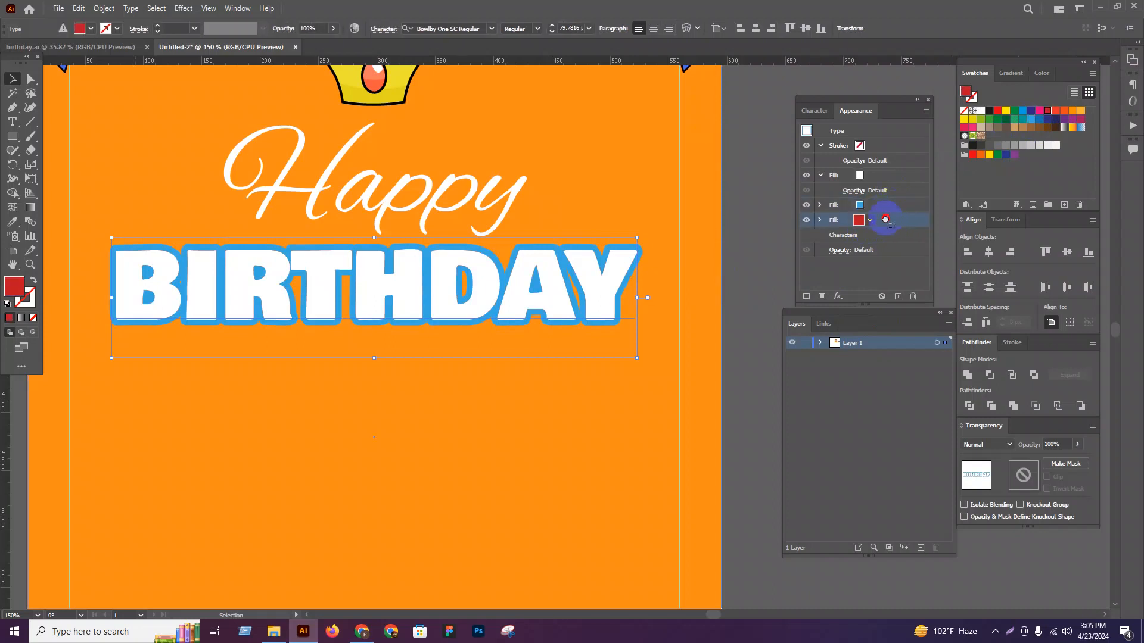
pyautogui.moveTo(886, 200); pyautogui.dragTo(885, 201)
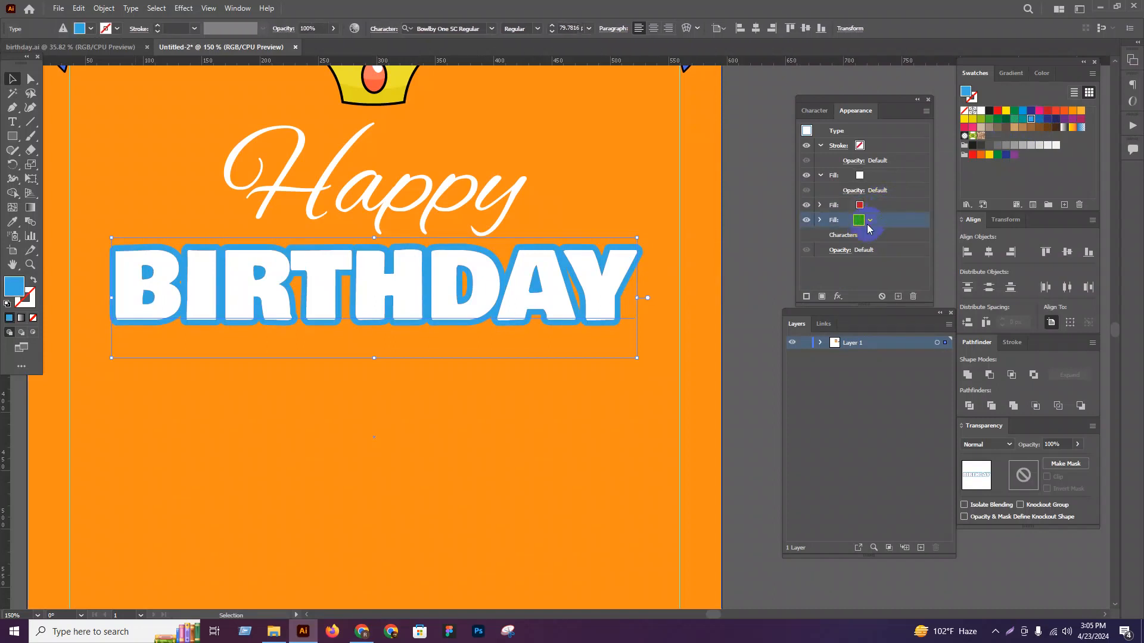
pyautogui.moveTo(546, 298); pyautogui.dragTo(593, 344)
pyautogui.hotkey('ctrl', 'z')
# Step: Delete the red offset fill from the "BIRTHDAY" text and select the light blue one
pyautogui.scroll(1, 568, 294)
pyautogui.click(912, 296)
pyautogui.hotkey('ctrl', 'z')
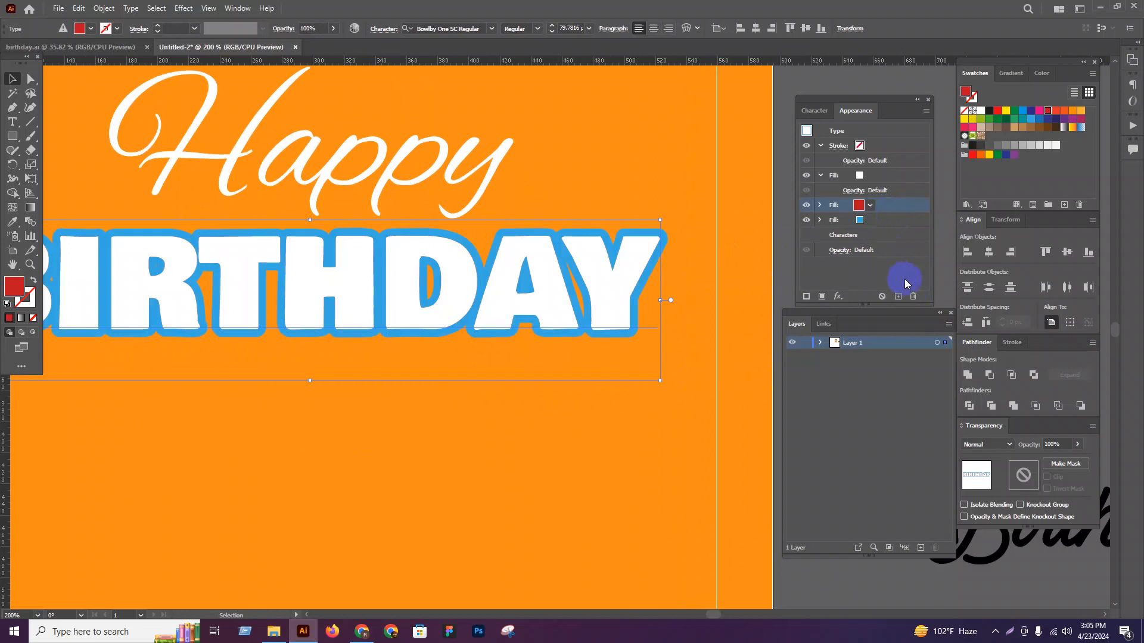
pyautogui.click(913, 296)
pyautogui.click(884, 205)
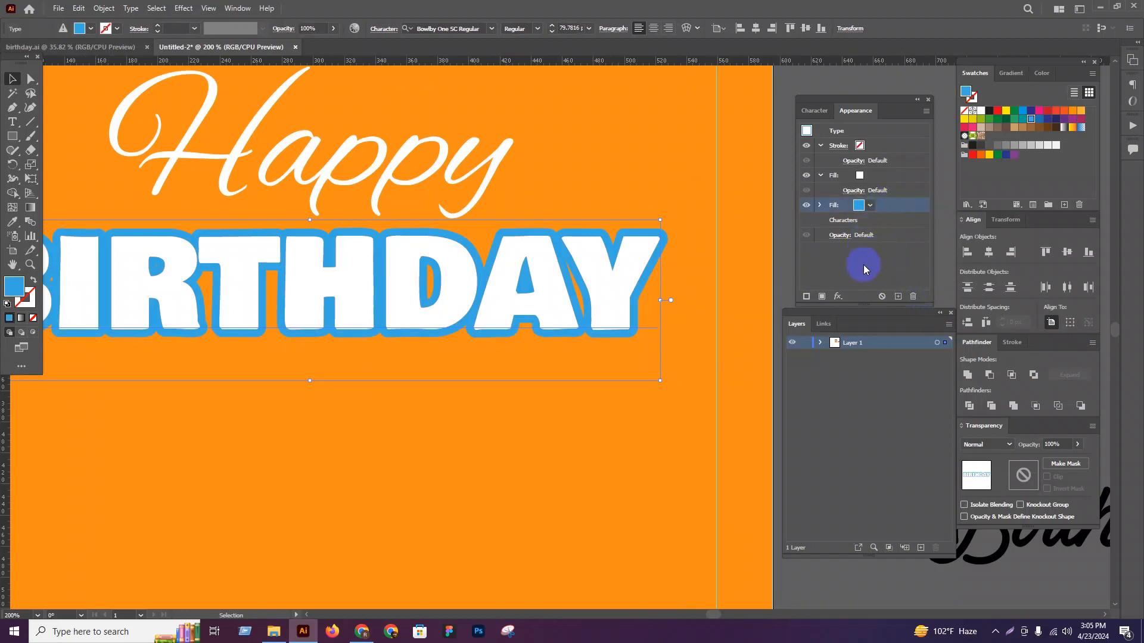
# Step: Duplicate the light blue offset fill of "BIRTHDAY" and set the lower copy to red
pyautogui.click(845, 284)
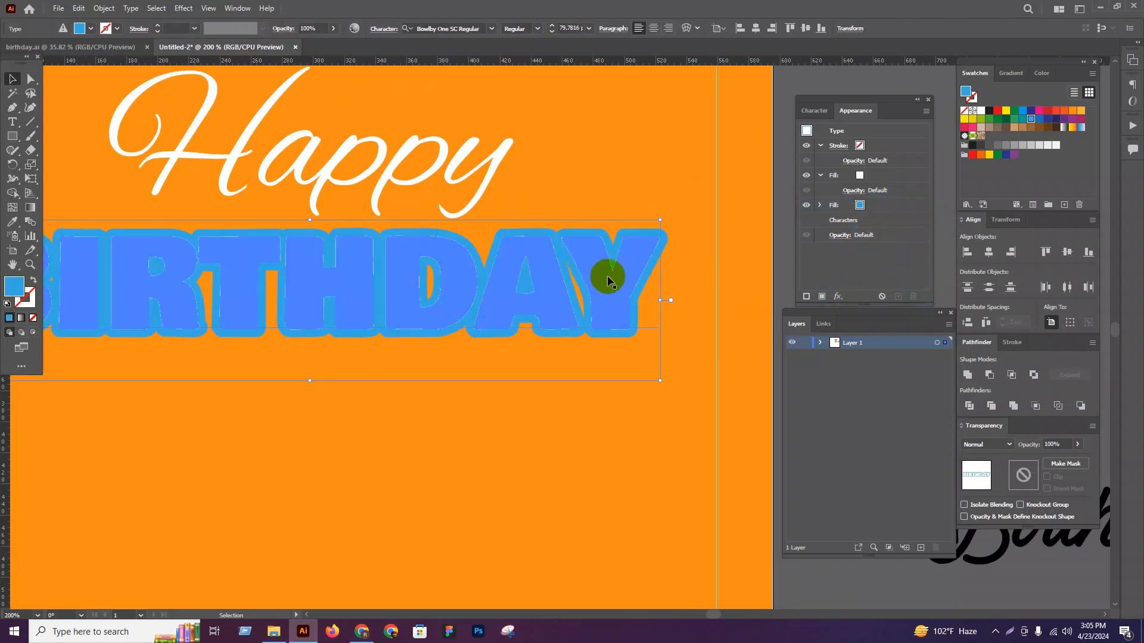
pyautogui.click(807, 296)
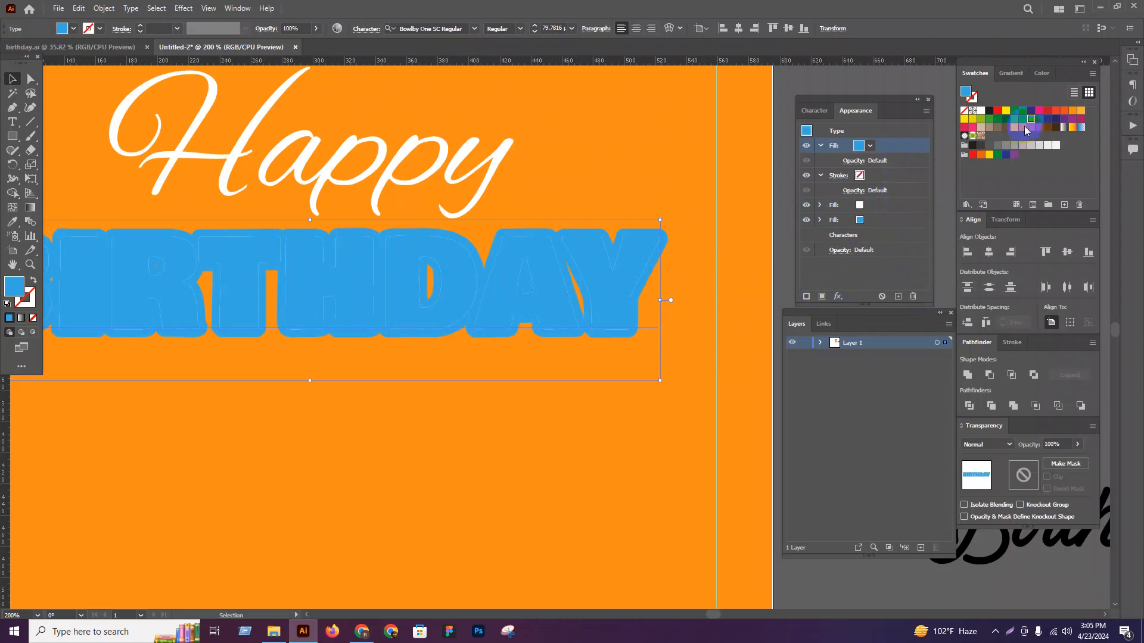
pyautogui.moveTo(894, 147); pyautogui.dragTo(889, 229)
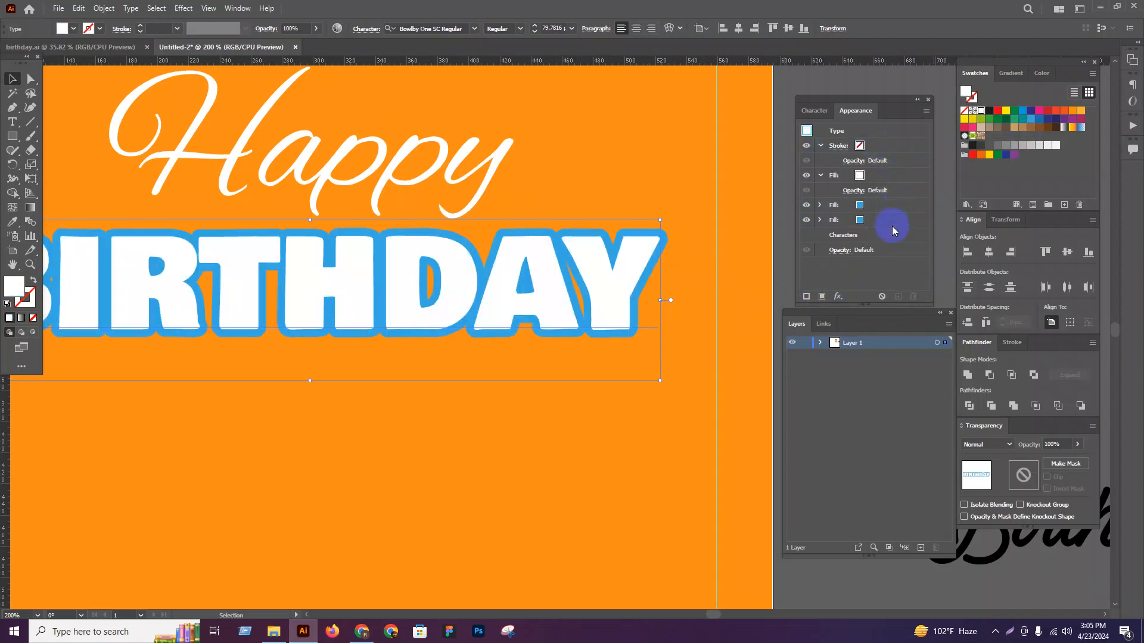
pyautogui.click(1048, 112)
pyautogui.scroll(-1, 434, 307)
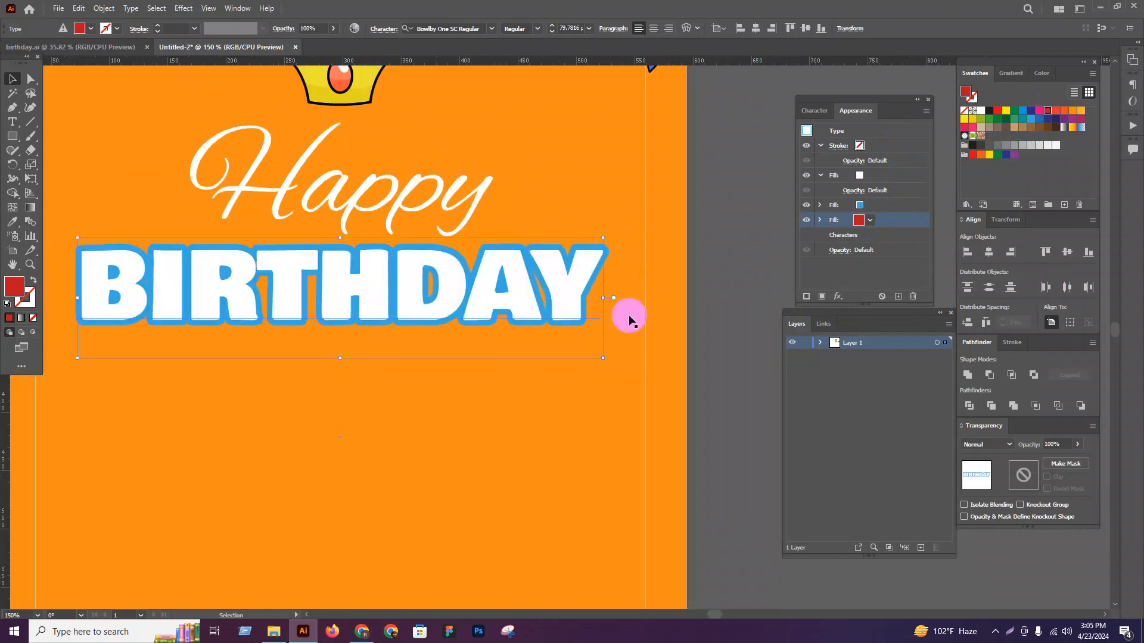
# Step: Set the upper offset fill of "BIRTHDAY" to red and the lower one to teal
pyautogui.click(896, 208)
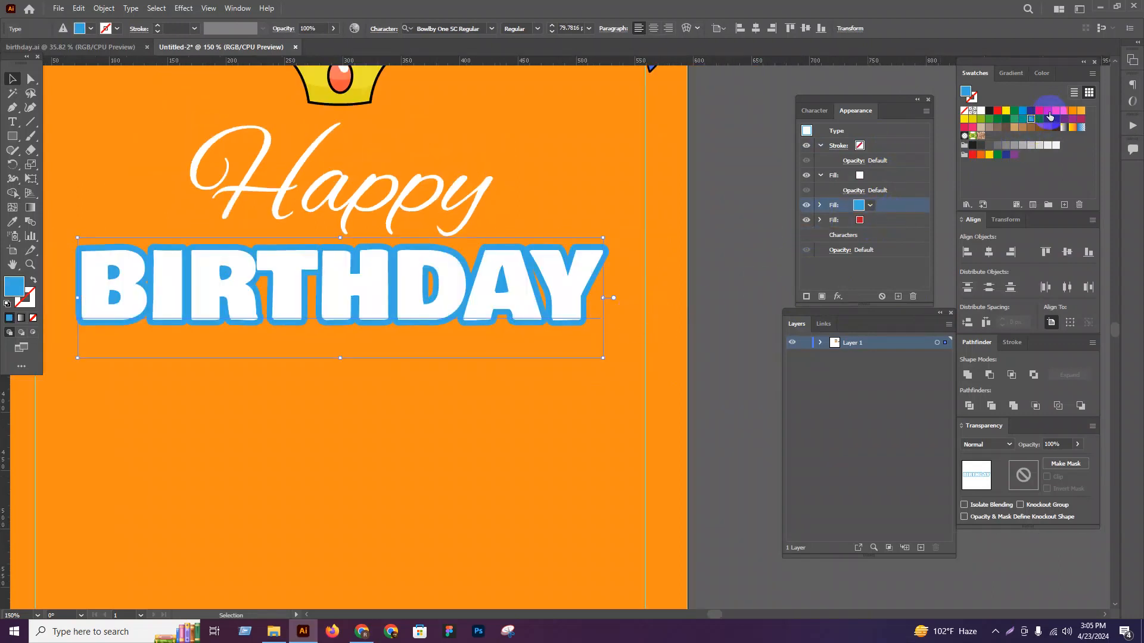
pyautogui.click(1049, 112)
pyautogui.click(903, 222)
pyautogui.click(1019, 122)
# Step: Apply an Offset Path effect of 9 px with round joins to the teal fill of "BIRTHDAY"
pyautogui.hotkey('ctrl', '+')
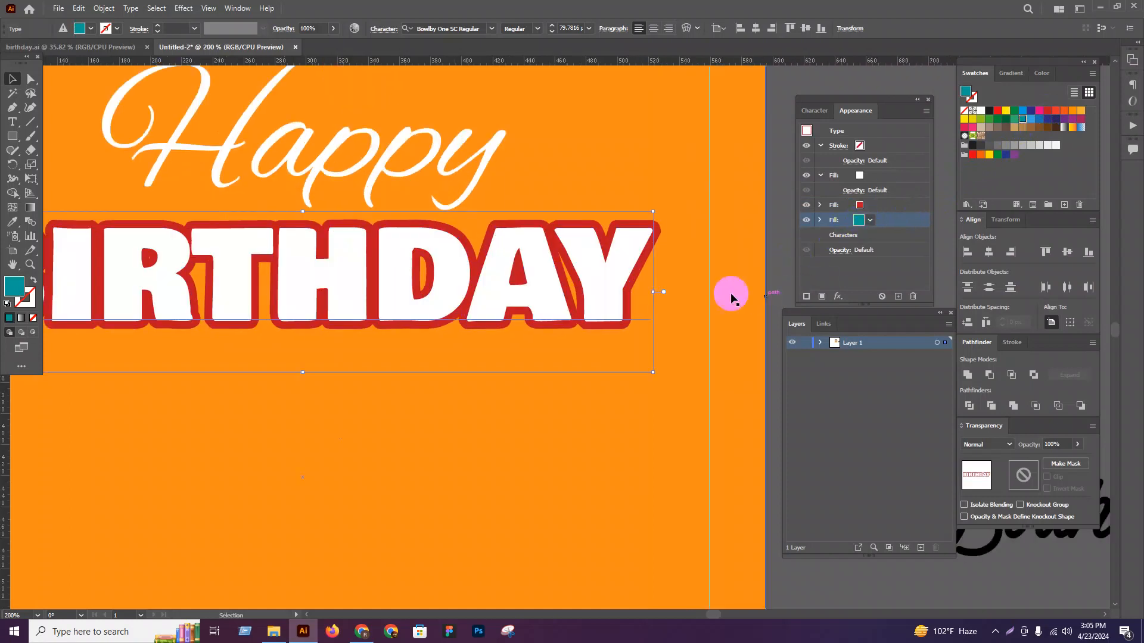
pyautogui.hscroll(-3, 764, 300)
pyautogui.click(837, 289)
pyautogui.click(838, 296)
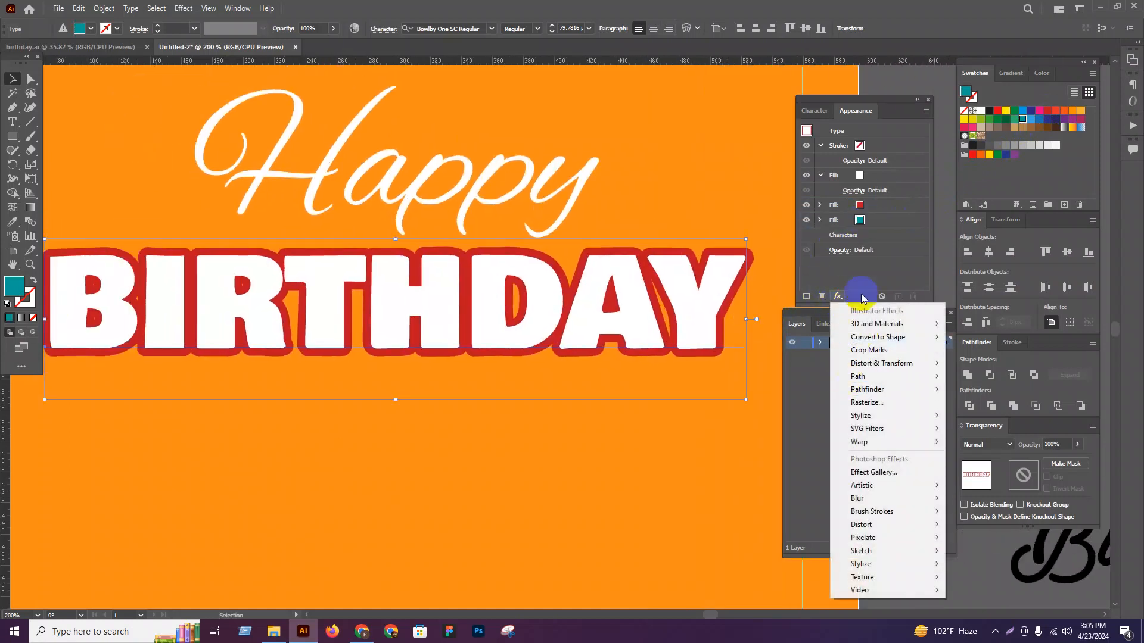
pyautogui.click(877, 233)
pyautogui.click(884, 225)
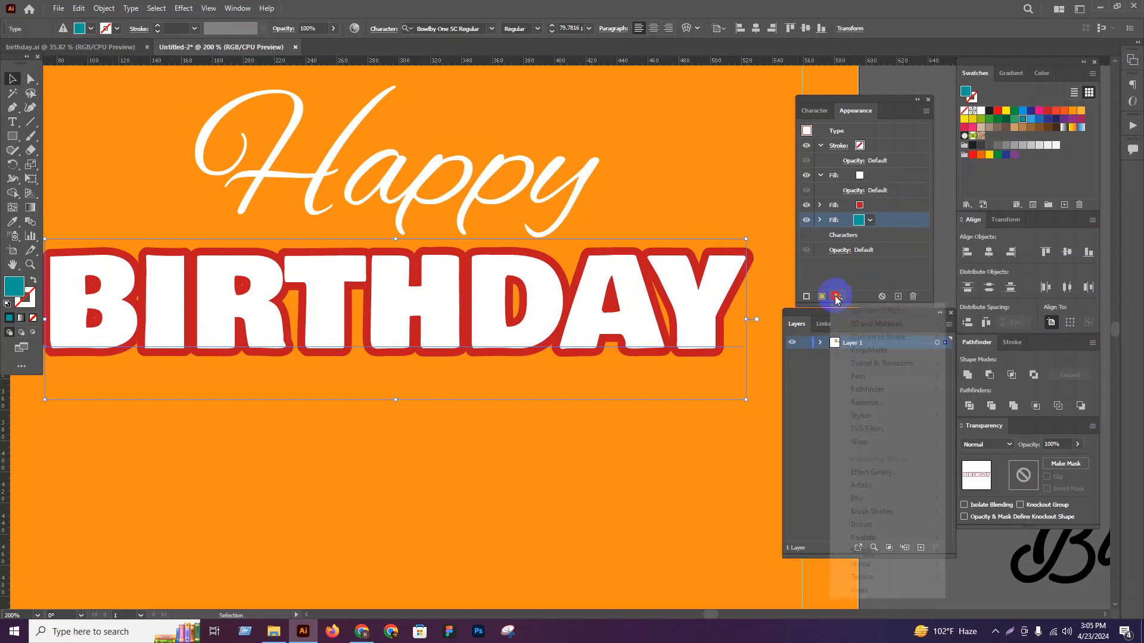
pyautogui.click(837, 296)
pyautogui.moveTo(889, 378)
pyautogui.click(983, 376)
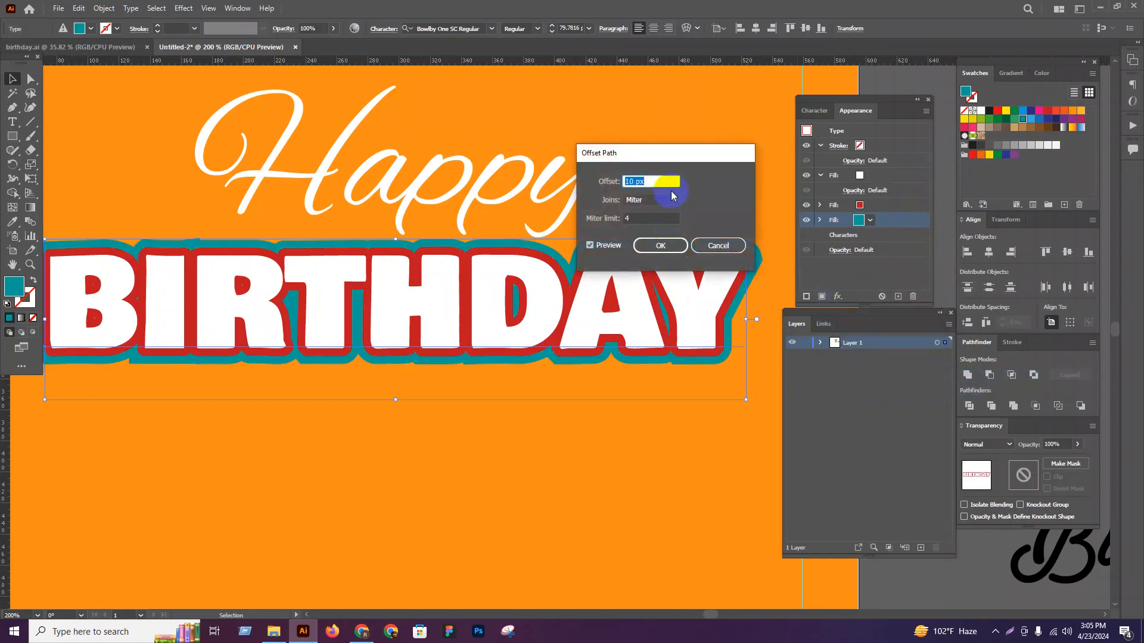
pyautogui.press('Down')
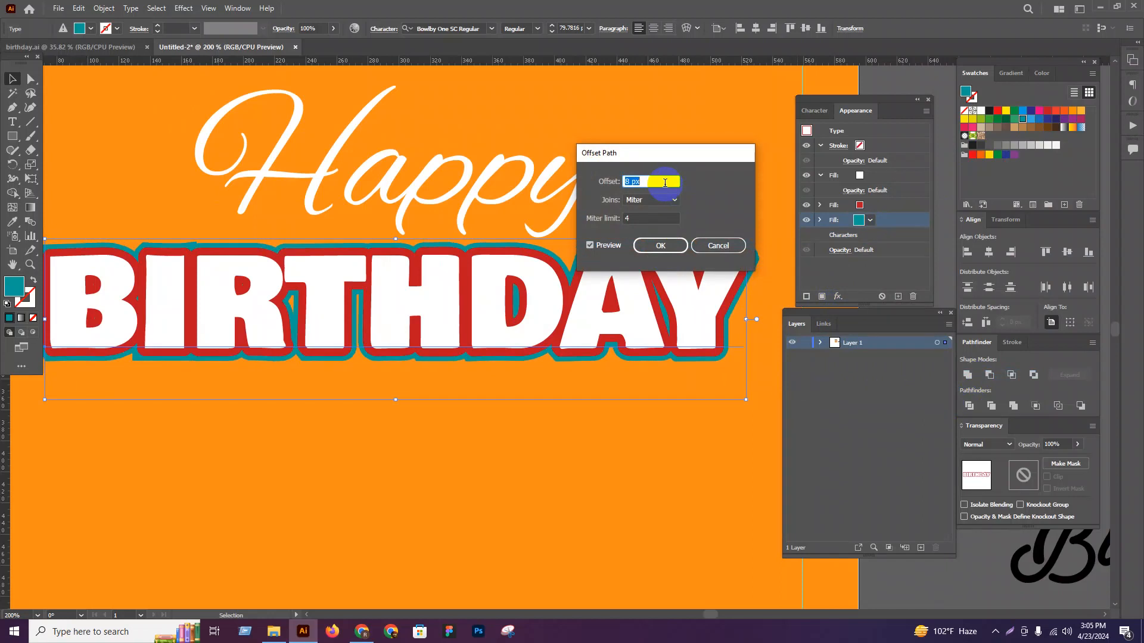
pyautogui.press('Up')
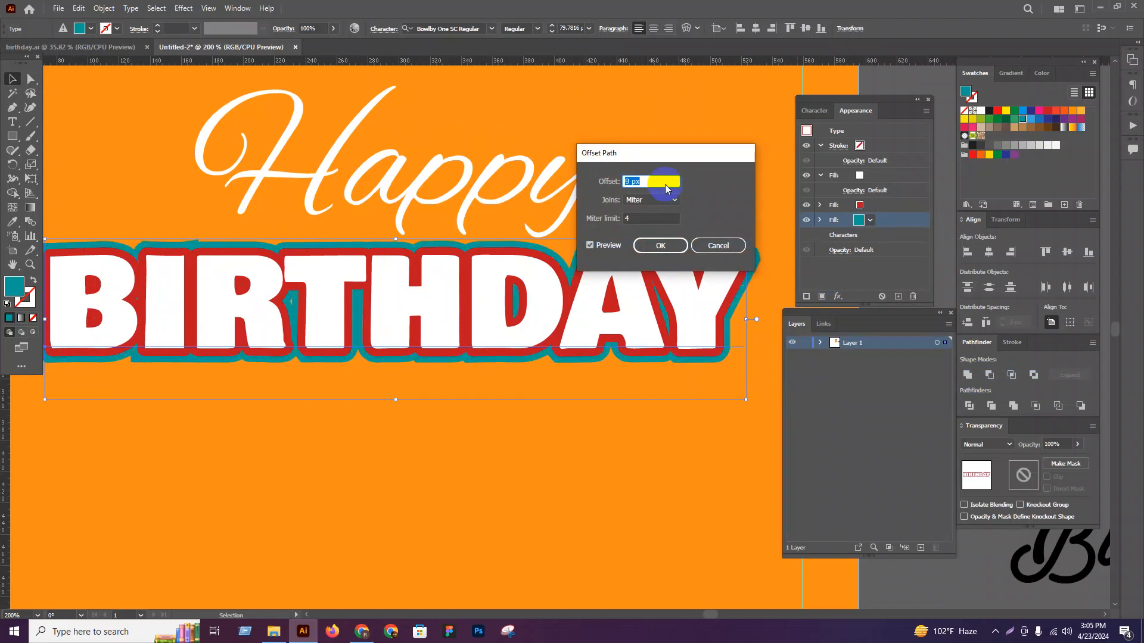
pyautogui.click(661, 246)
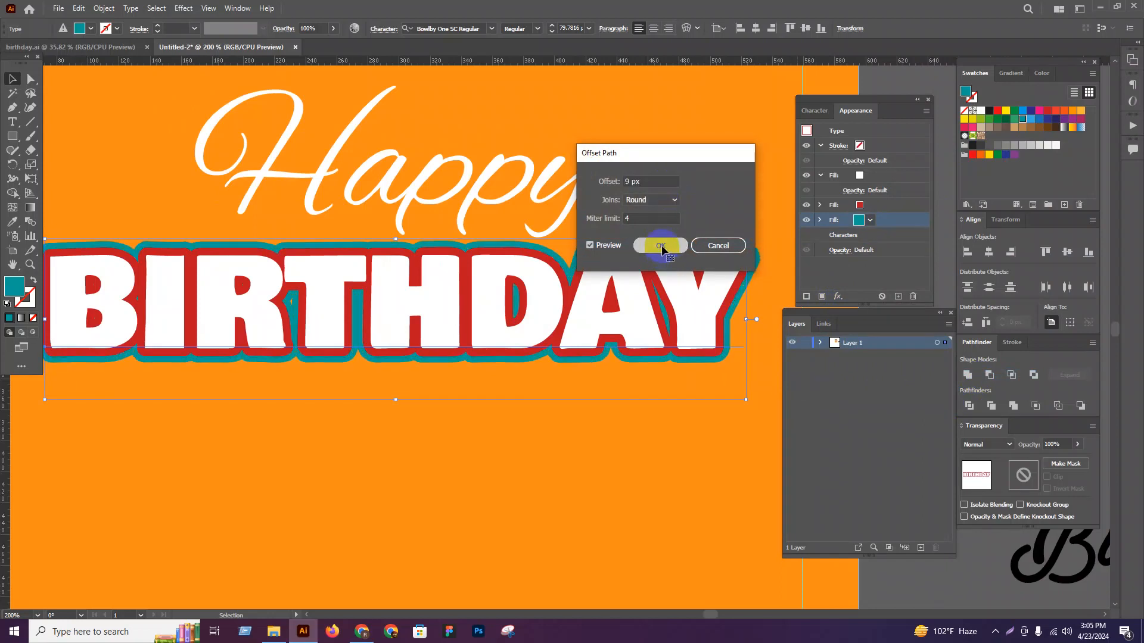
# Step: Recolour the red offset fill of "BIRTHDAY" to the background orange and the outer teal one to white
pyautogui.scroll(-1, 662, 256)
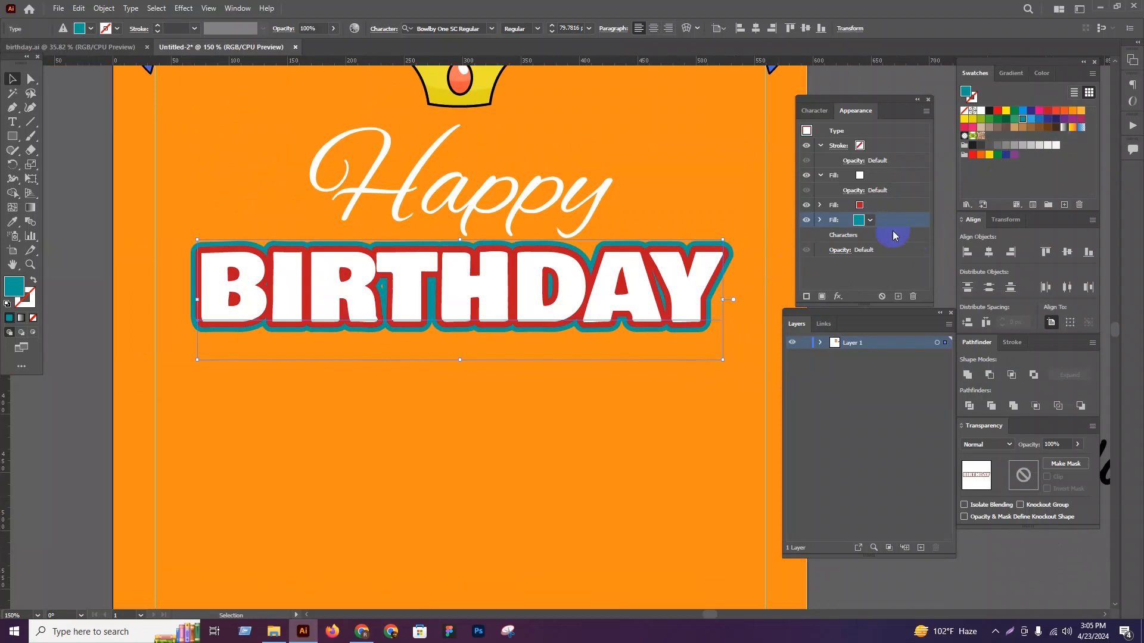
pyautogui.click(884, 209)
pyautogui.keyDown('shift'); pyautogui.click(743, 184); pyautogui.keyUp('shift')
pyautogui.click(897, 222)
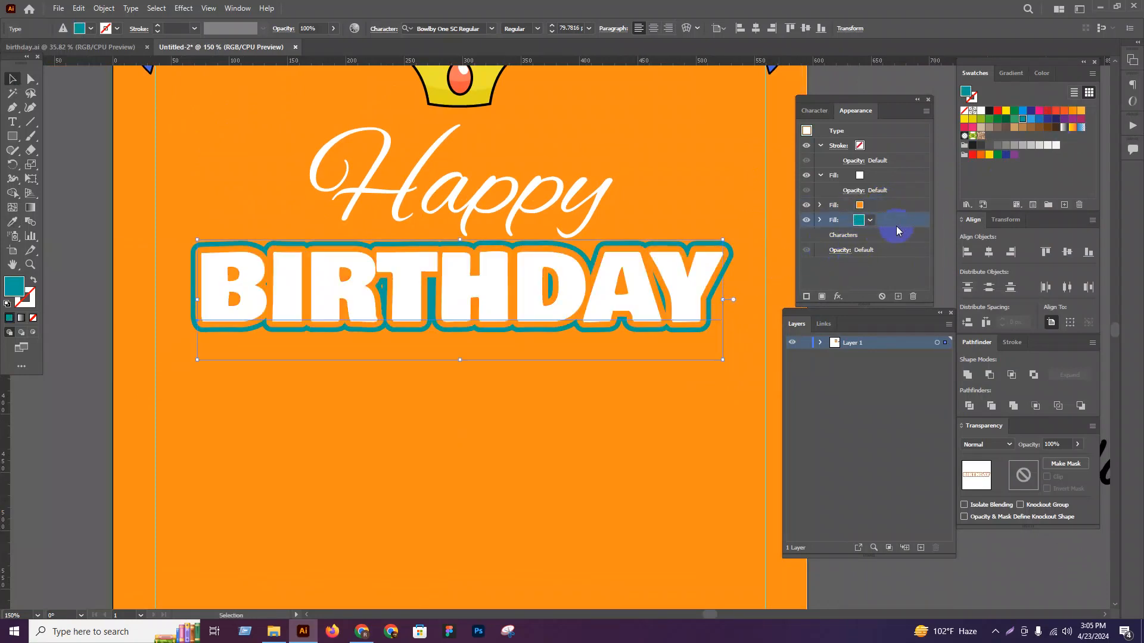
pyautogui.click(981, 111)
pyautogui.scroll(-1, 625, 217)
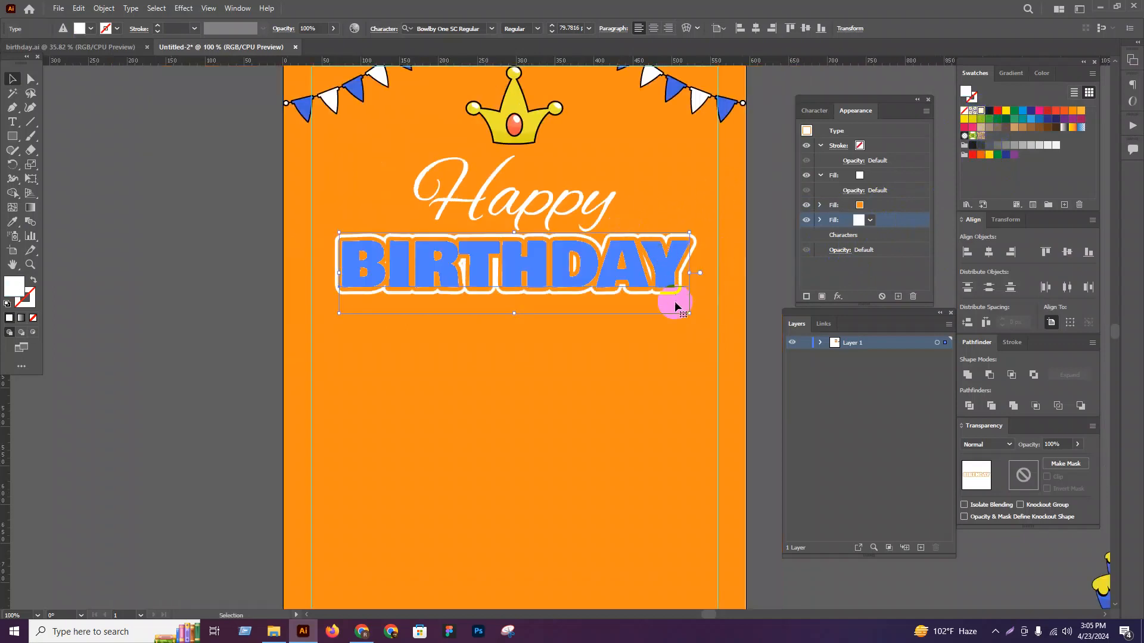
pyautogui.hscroll(2, 658, 327)
pyautogui.click(557, 316)
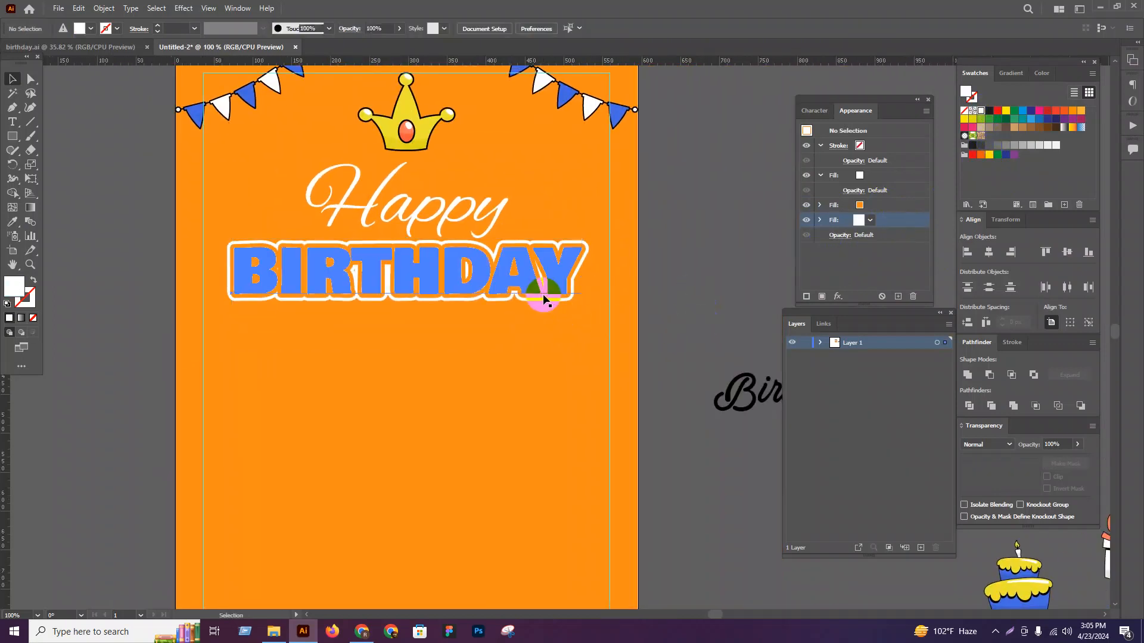
pyautogui.click(993, 253)
# Step: Give the "Happy" text a white 1 pt stroke and preview the card full screen
pyautogui.click(459, 197)
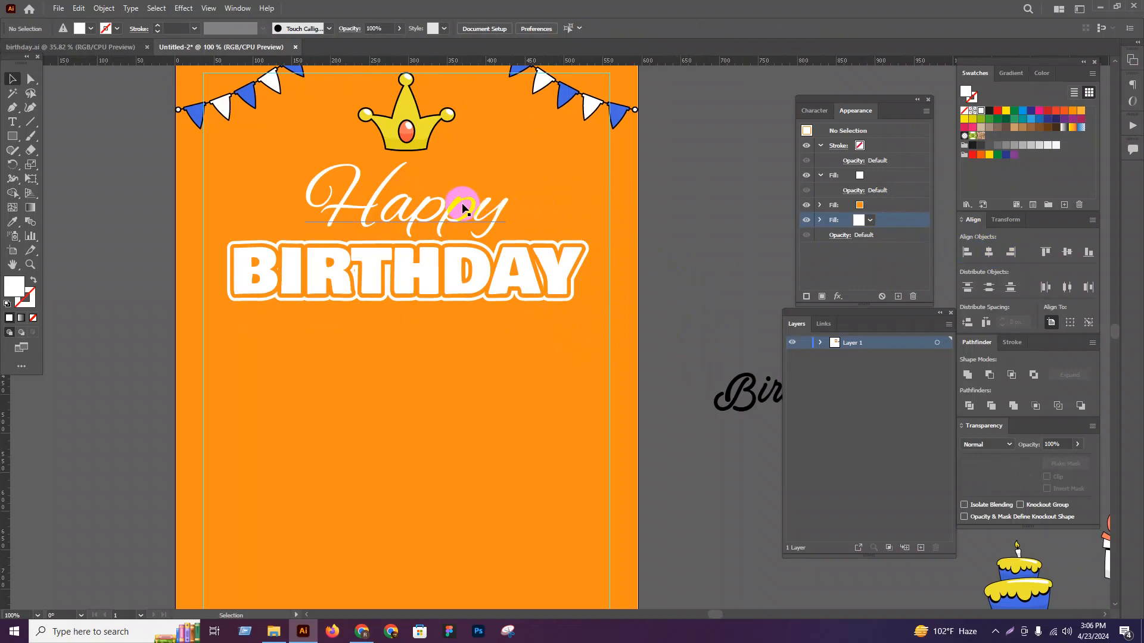
pyautogui.click(986, 253)
pyautogui.scroll(1, 393, 197)
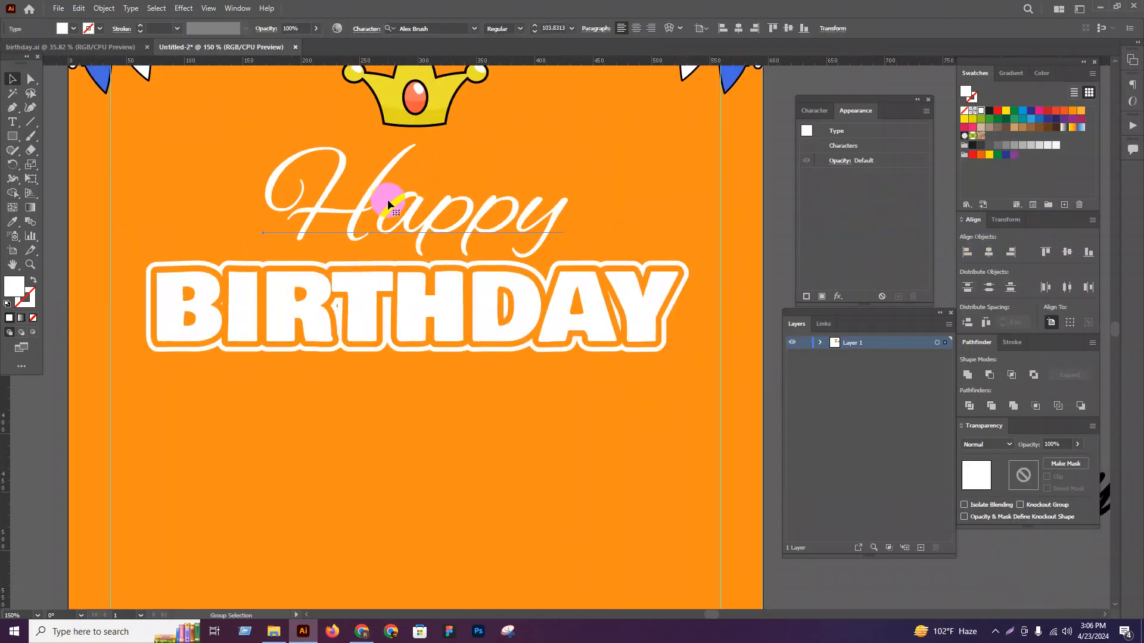
pyautogui.hscroll(1, 602, 286)
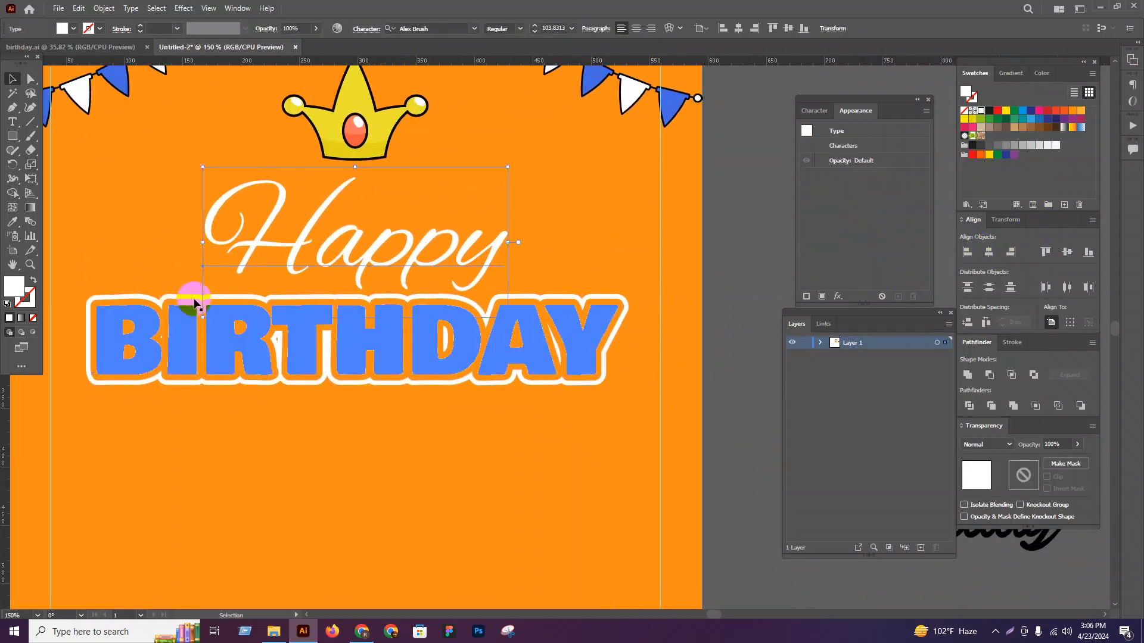
pyautogui.click(982, 113)
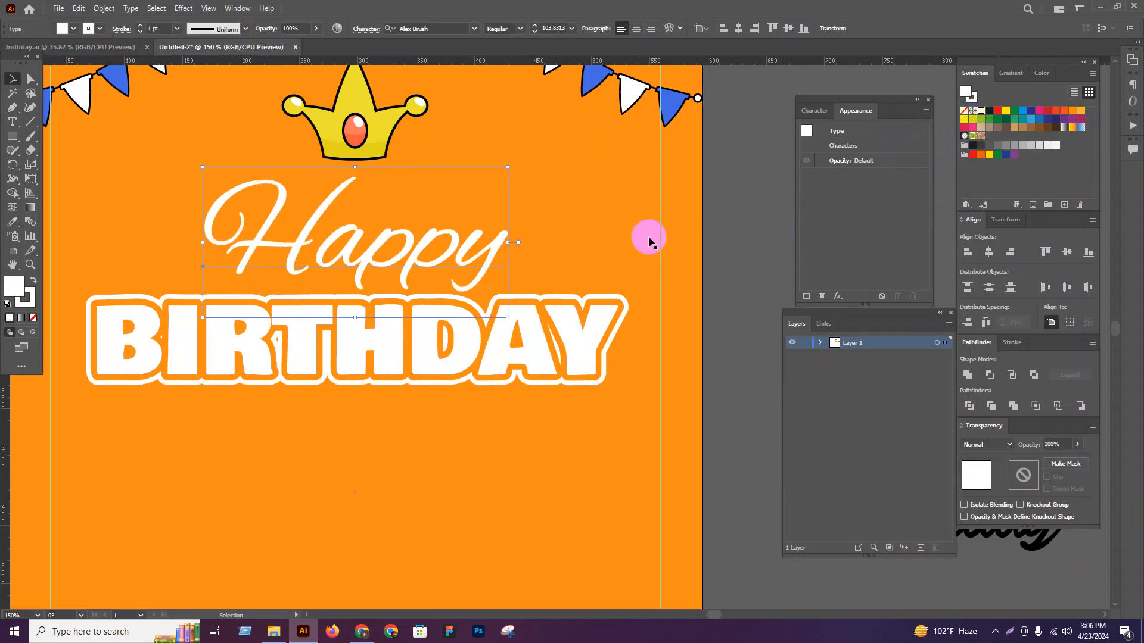
pyautogui.hotkey('shift', 'f')
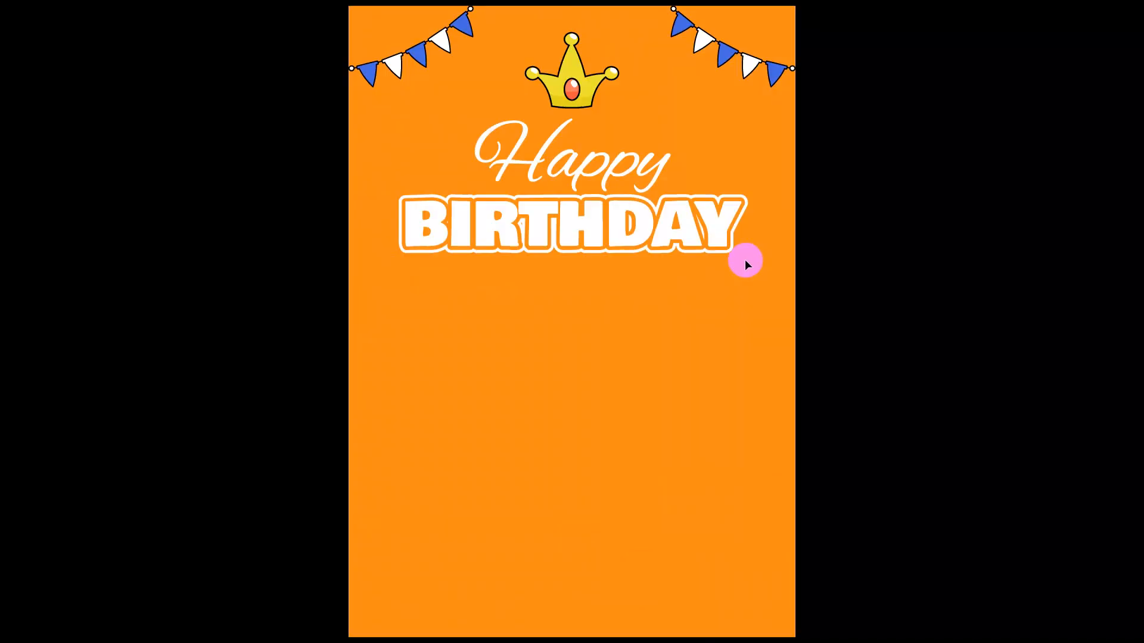
pyautogui.press('Escape')
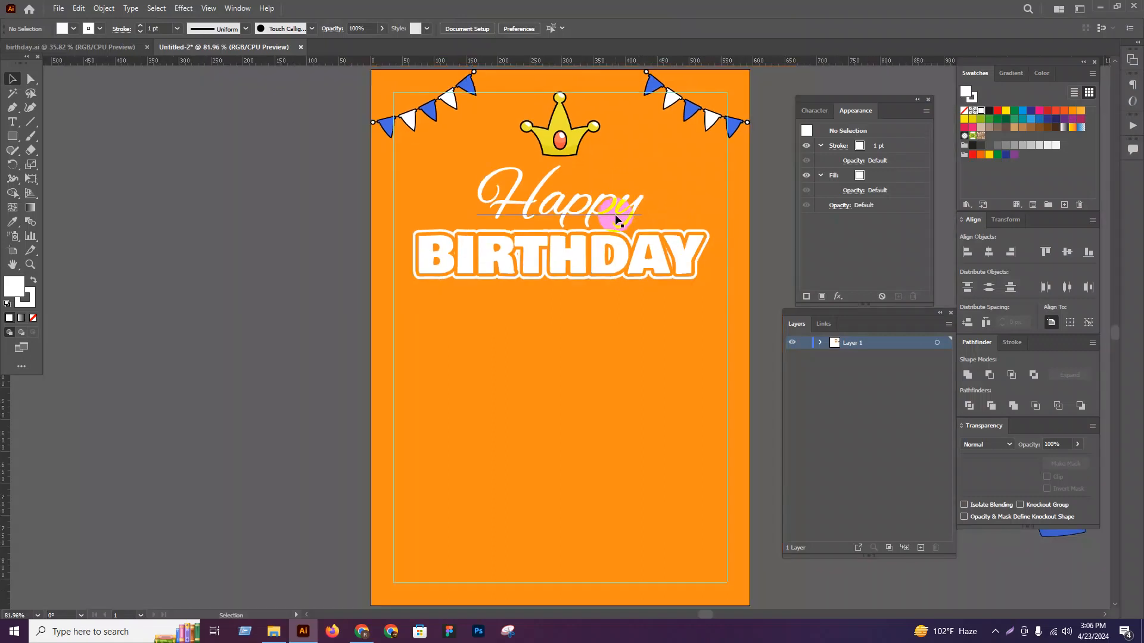
# Step: Add a Multiply drop shadow to "Happy" at 75% opacity with X and Y offsets of 0 px
pyautogui.click(614, 216)
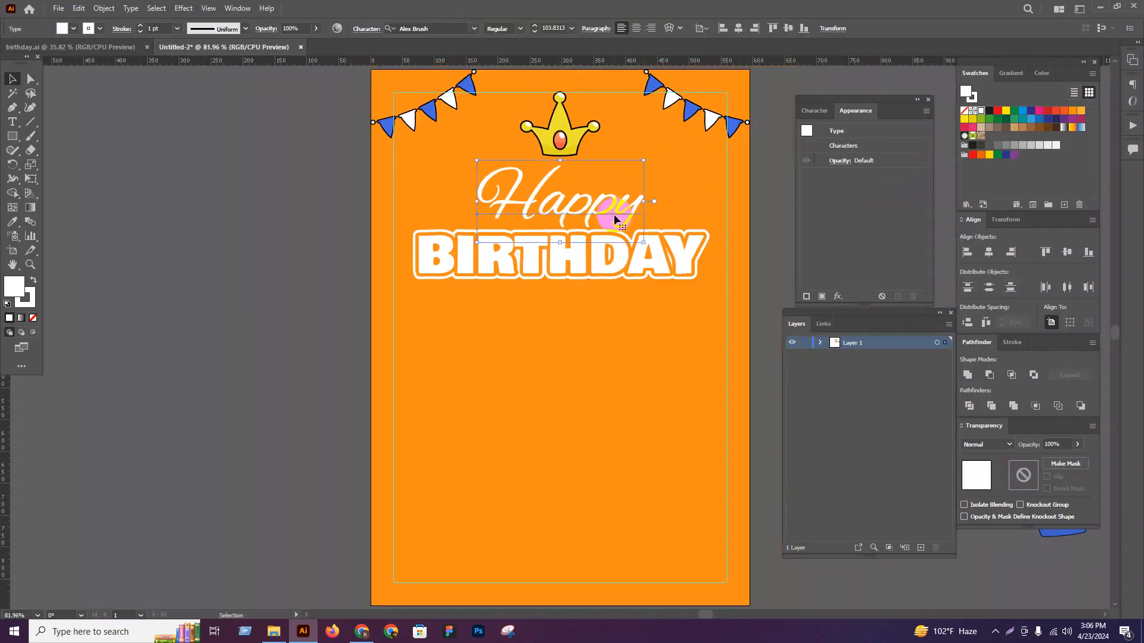
pyautogui.scroll(2, 737, 178)
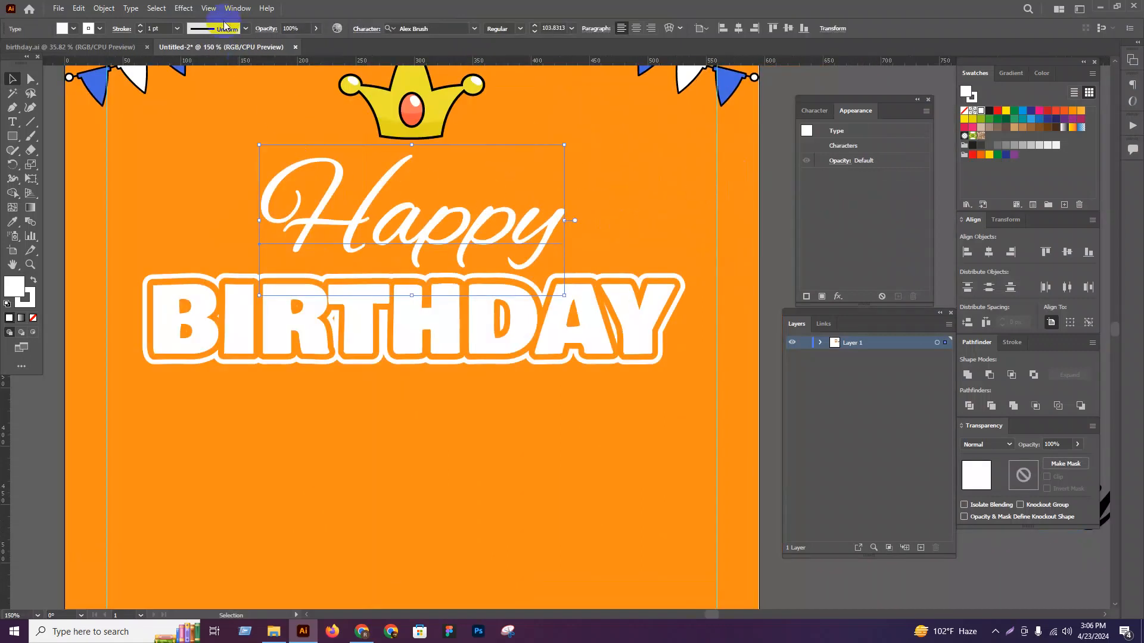
pyautogui.click(194, 9)
pyautogui.moveTo(255, 143)
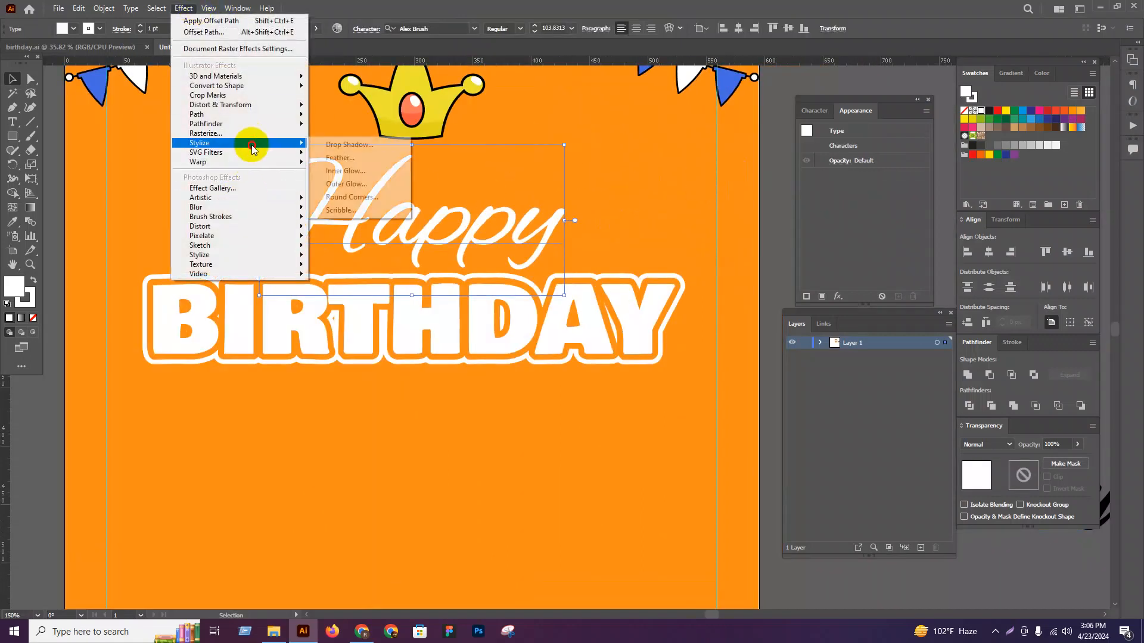
pyautogui.click(352, 145)
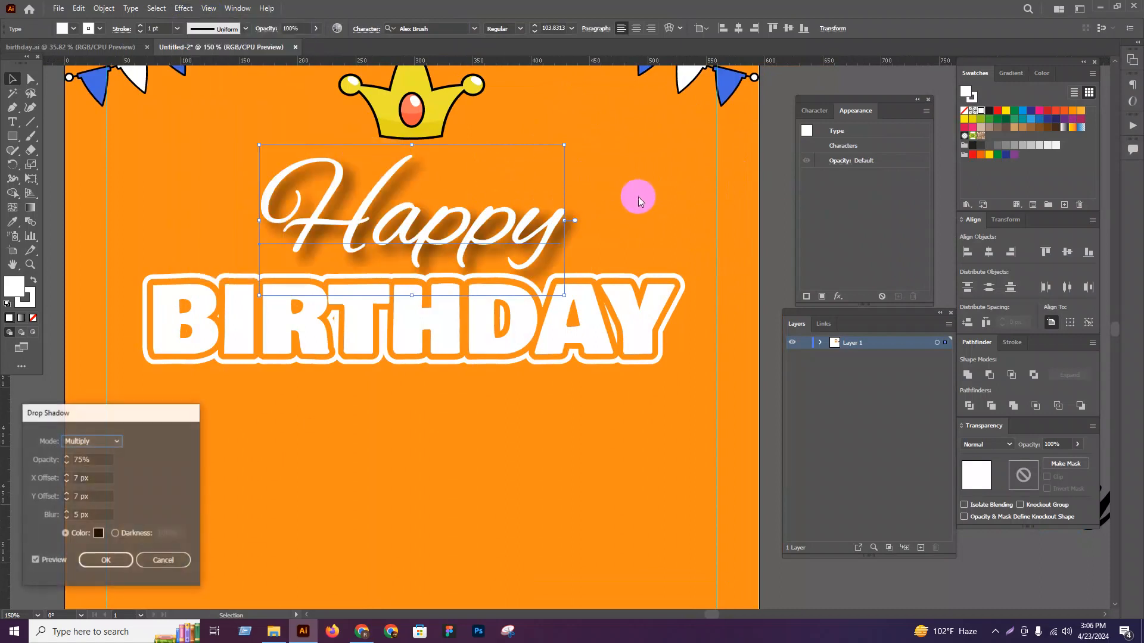
pyautogui.click(97, 496)
pyautogui.click(68, 478)
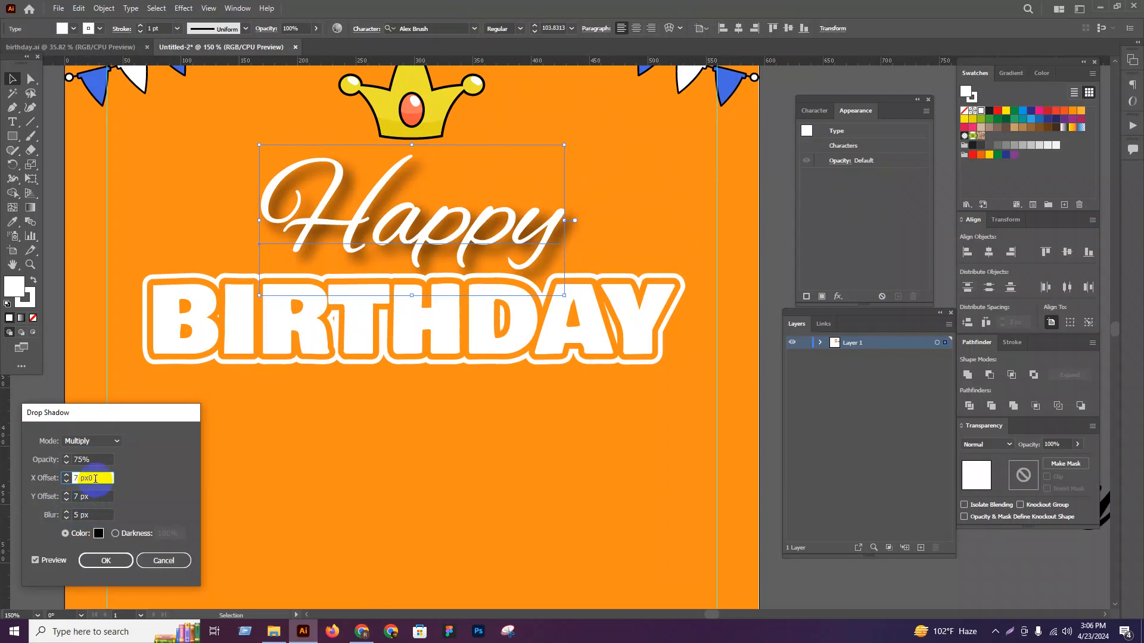
pyautogui.press('Tab')
pyautogui.write('0')
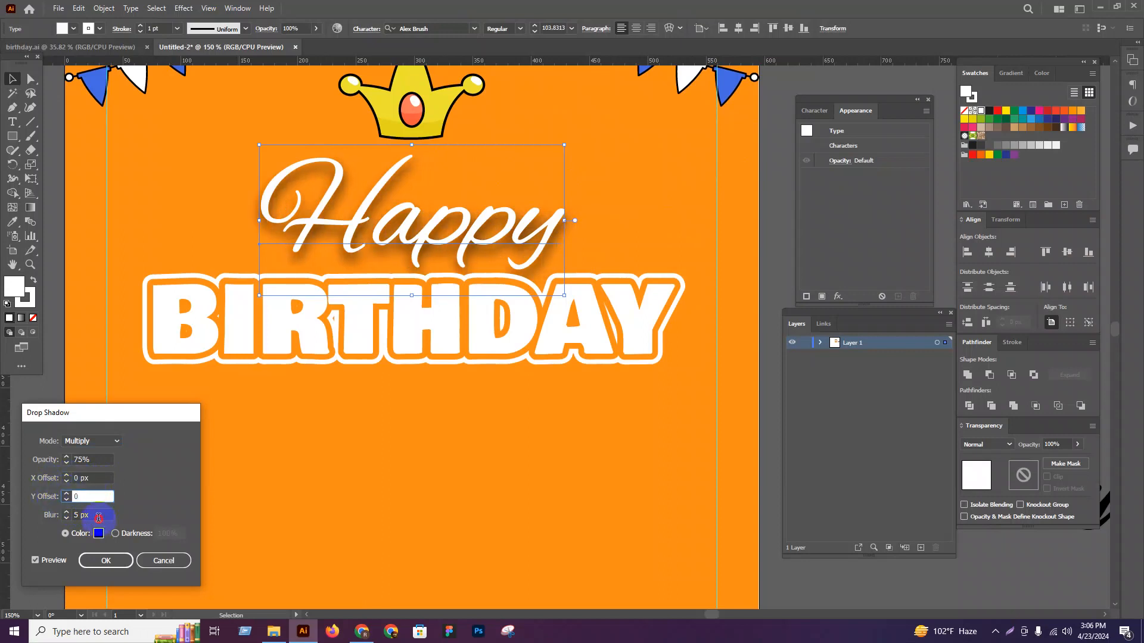
# Step: Set the blur of the "Happy" drop shadow to 2 px
pyautogui.press('Tab')
pyautogui.press('Down')
pyautogui.press('Down')
pyautogui.press('Down')
pyautogui.press('Down')
pyautogui.press('Up')
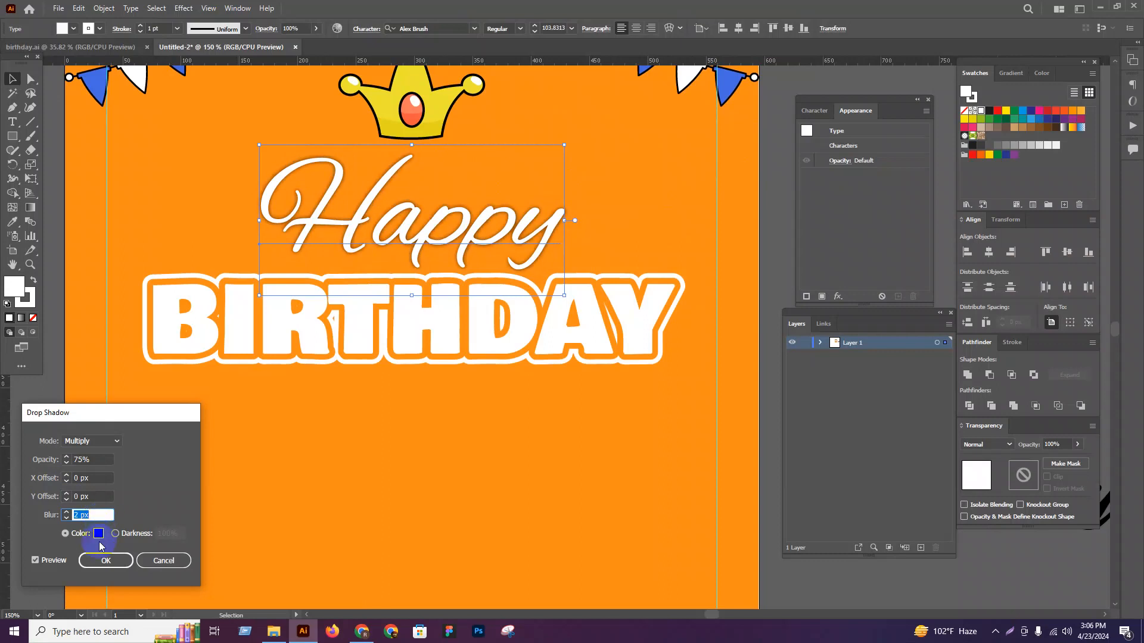
# Step: Apply a drop shadow with 0 px offsets and 2 px blur to "BIRTHDAY" and preview the card full screen
pyautogui.click(408, 332)
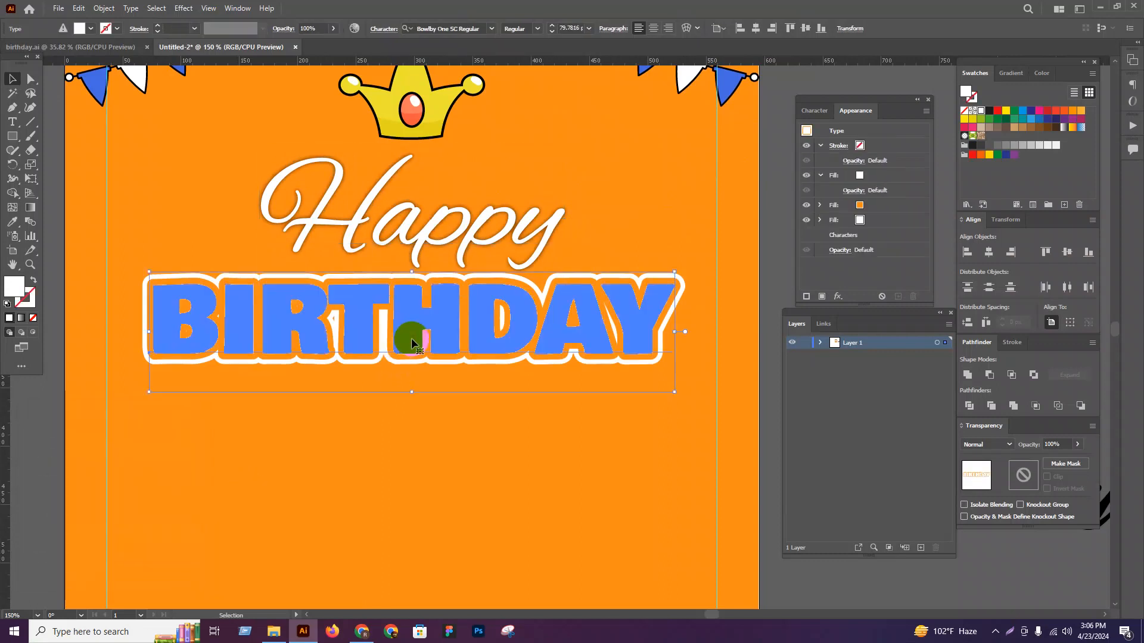
pyautogui.click(184, 7)
pyautogui.moveTo(230, 141)
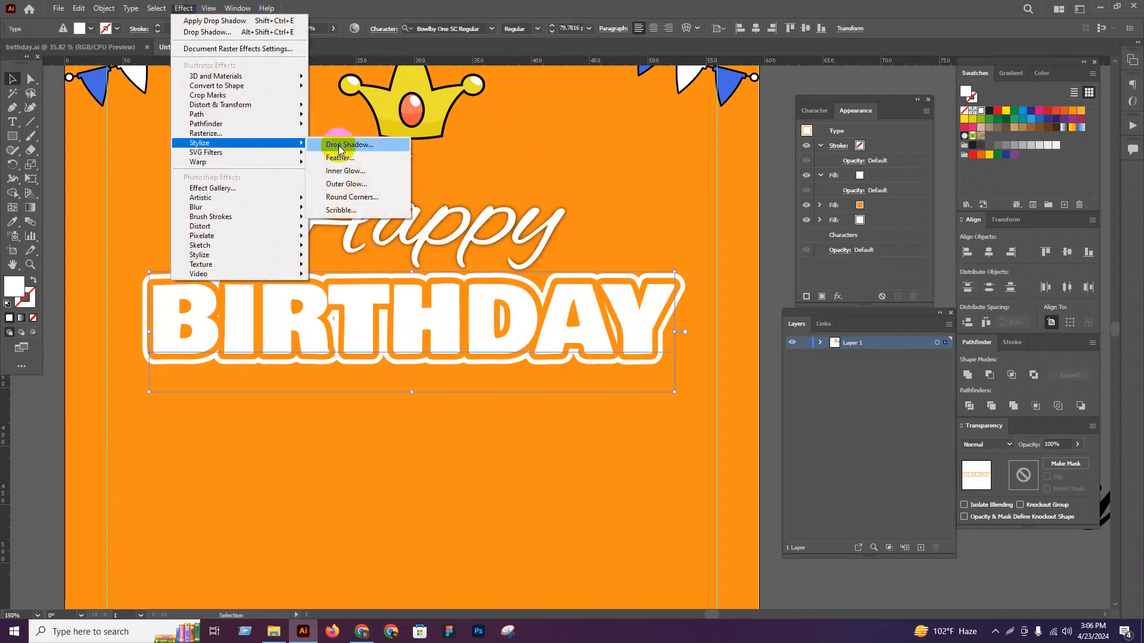
pyautogui.click(340, 145)
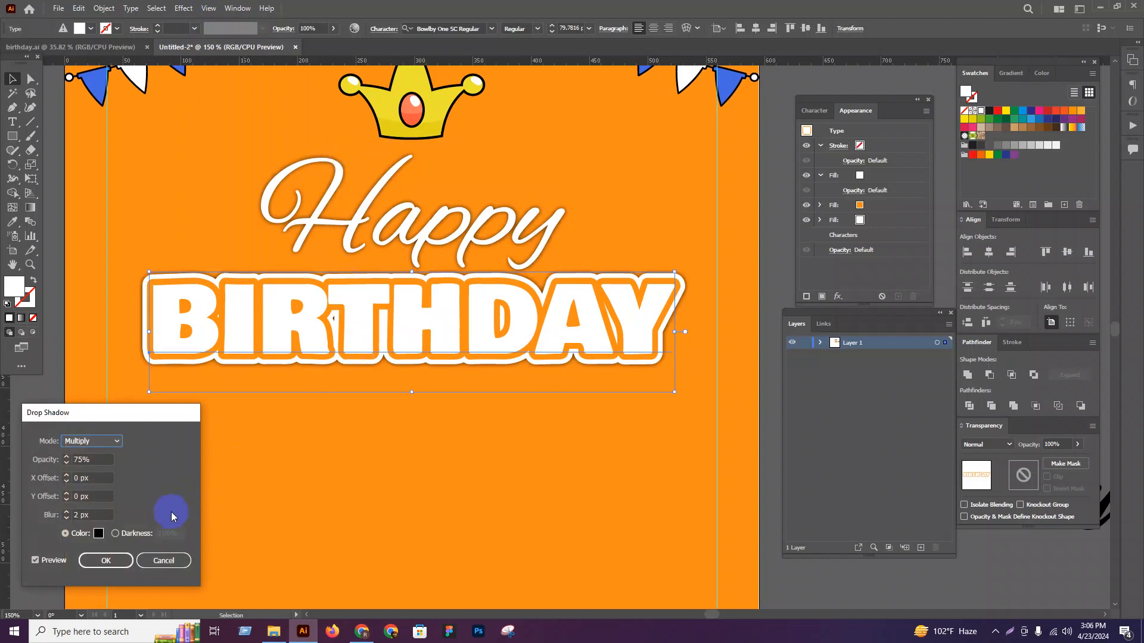
pyautogui.click(106, 560)
pyautogui.hotkey('ctrl', '-')
pyautogui.click(585, 290)
pyautogui.hotkey('shift', 'f')
pyautogui.press('Escape')
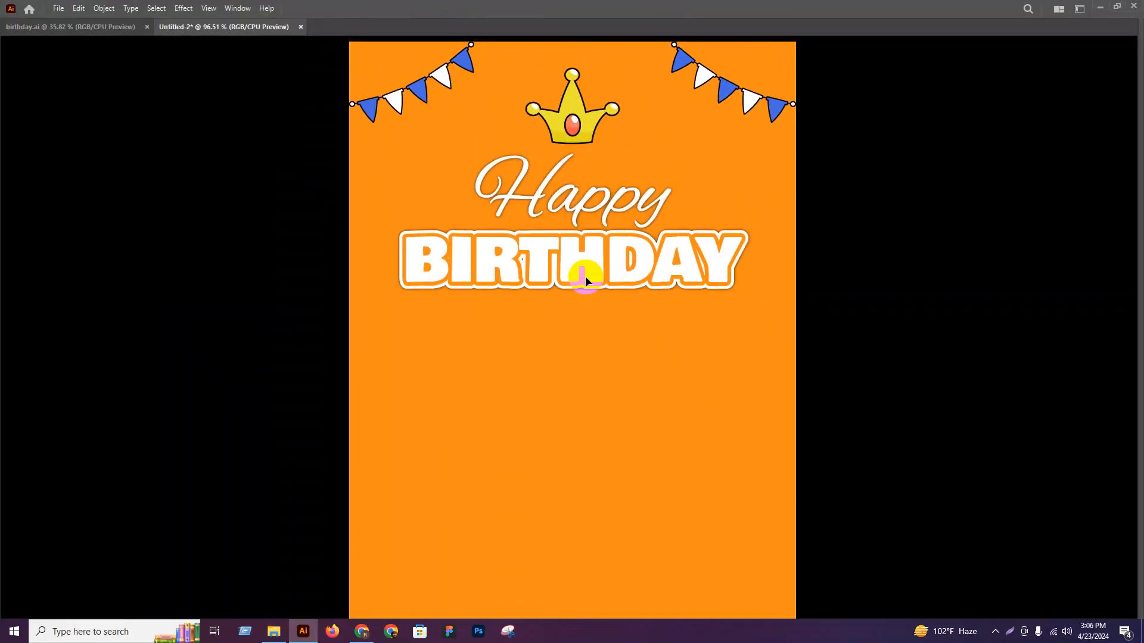
# Step: Try colouring the top fill of "BIRTHDAY" with the orange sampled from the background
pyautogui.scroll(1, 657, 254)
pyautogui.press('a')
pyautogui.click(660, 262)
pyautogui.moveTo(657, 261); pyautogui.dragTo(538, 282)
pyautogui.click(872, 178)
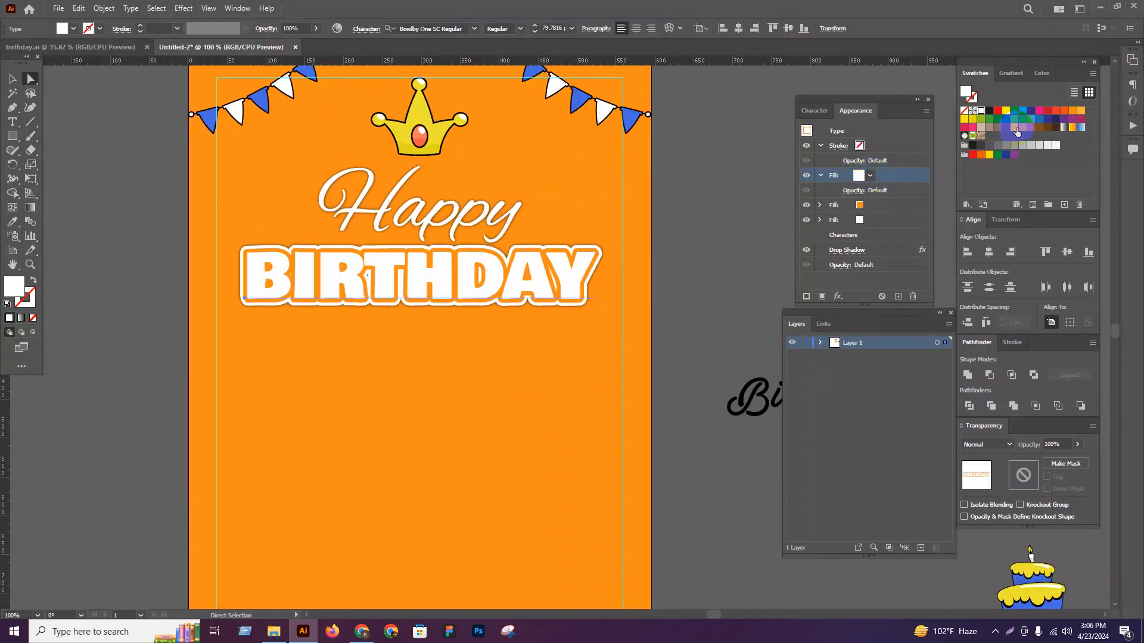
pyautogui.press('i')
pyautogui.click(525, 393)
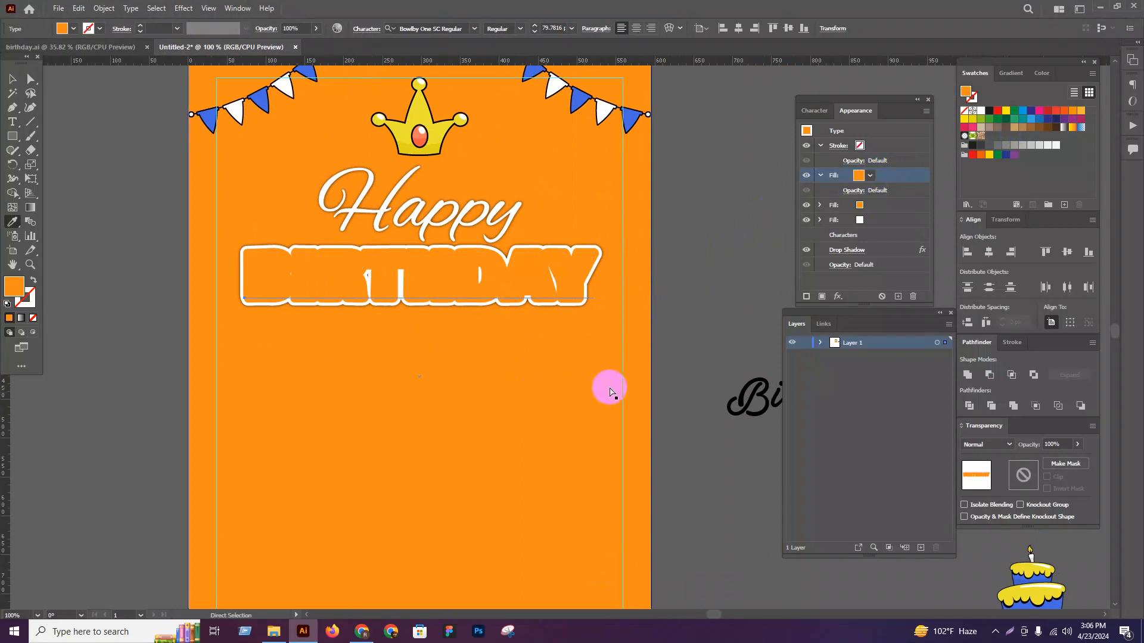
pyautogui.hotkey('ctrl', 'z')
# Step: Draw a white square of about 61 px on the empty canvas beside the artboard
pyautogui.press('v')
pyautogui.click(692, 325)
pyautogui.moveTo(675, 320); pyautogui.dragTo(576, 345)
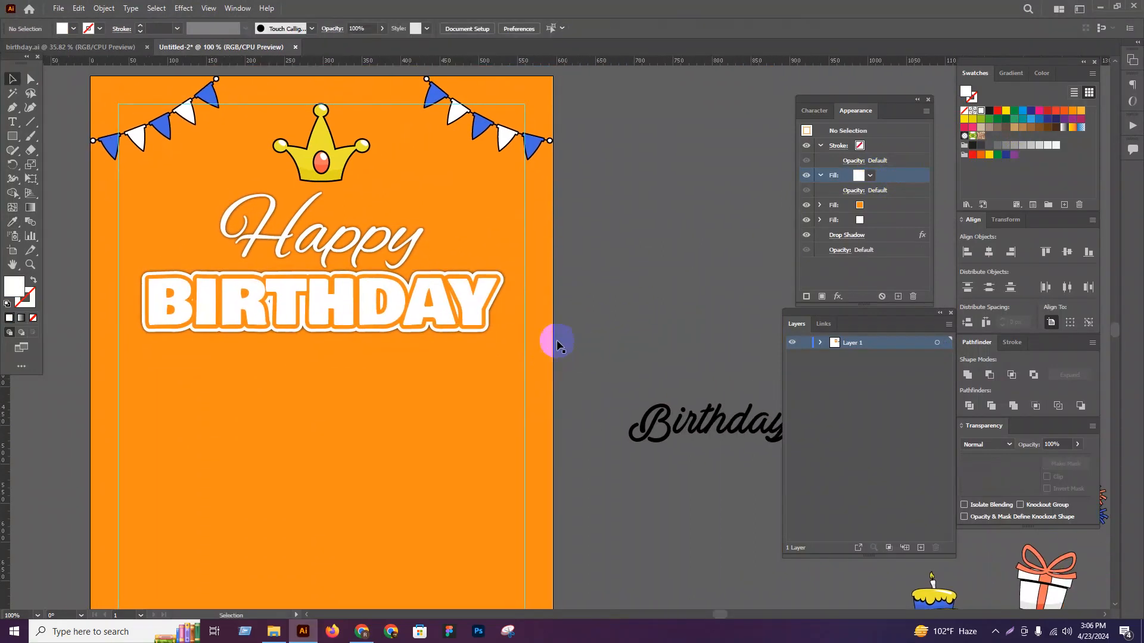
pyautogui.moveTo(624, 214); pyautogui.dragTo(672, 262)
pyautogui.press('v')
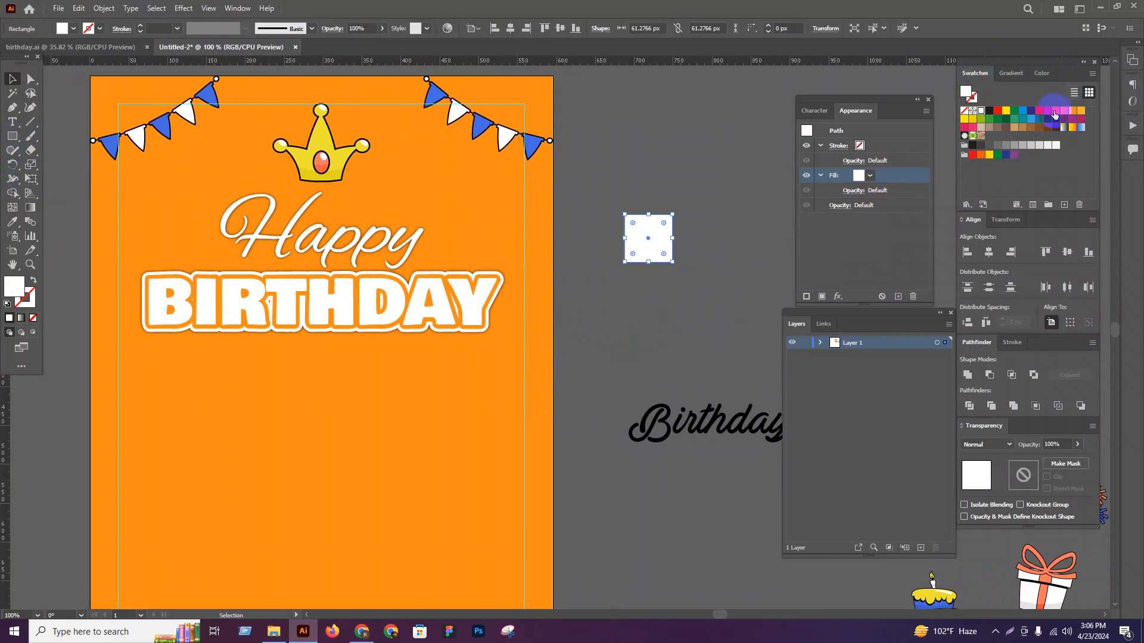
# Step: Fill the square with a linear gradient and colour its starting stop red-orange
pyautogui.click(1015, 76)
pyautogui.click(969, 96)
pyautogui.click(967, 137)
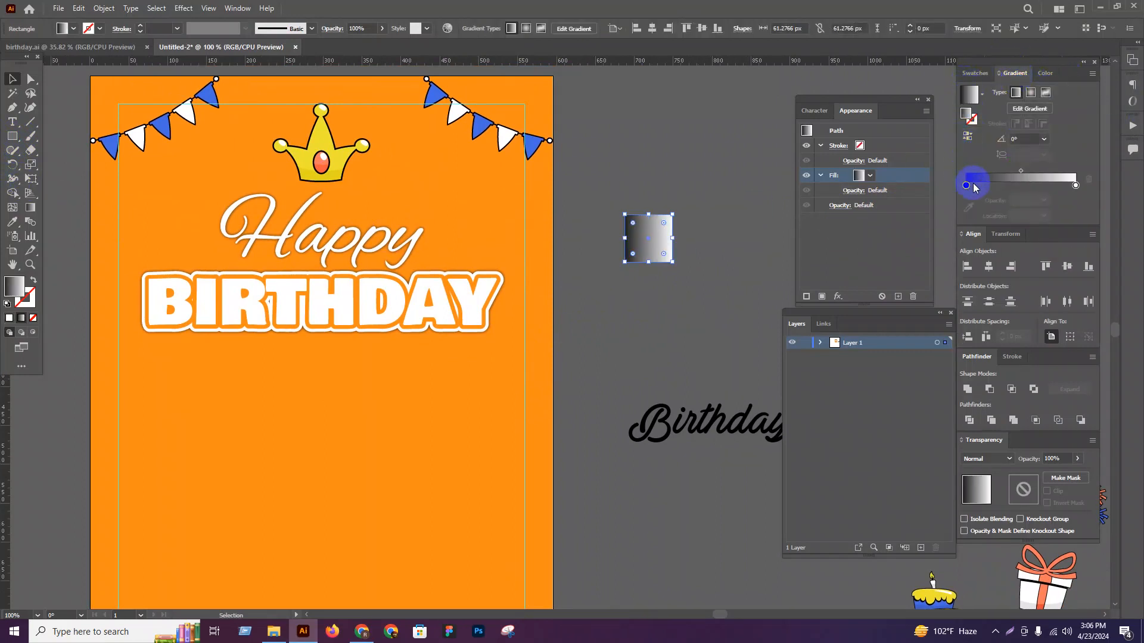
pyautogui.doubleClick(966, 186)
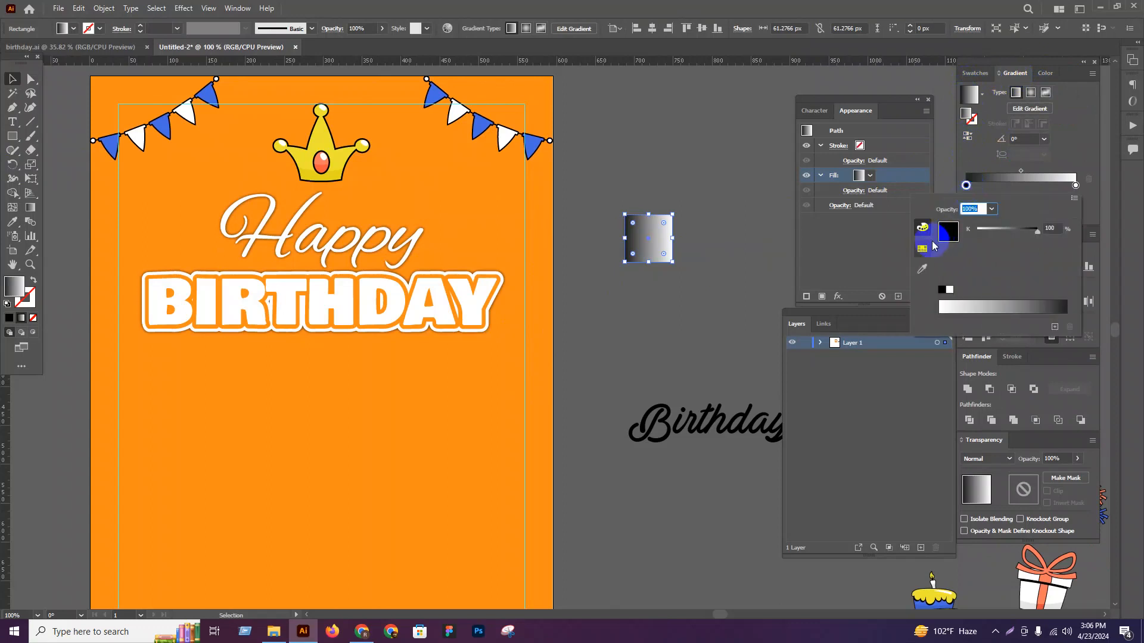
pyautogui.click(932, 246)
pyautogui.click(1023, 224)
# Step: Colour the end stop of the square's gradient orange, keeping it at the 100% location
pyautogui.click(1073, 183)
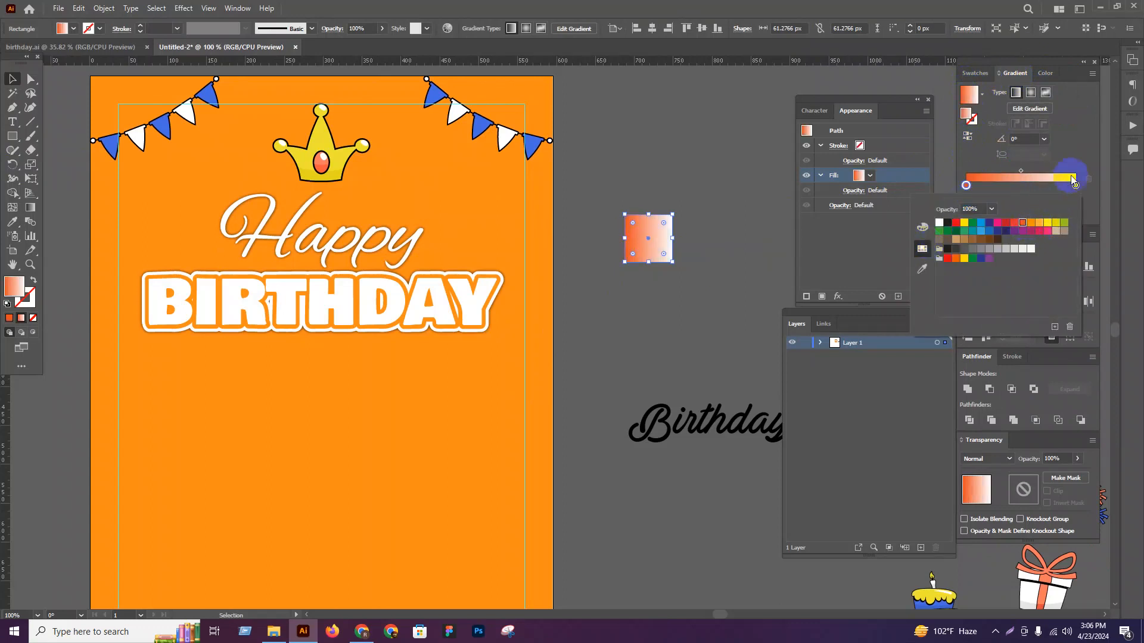
pyautogui.click(1078, 186)
pyautogui.moveTo(1076, 187); pyautogui.dragTo(1073, 186)
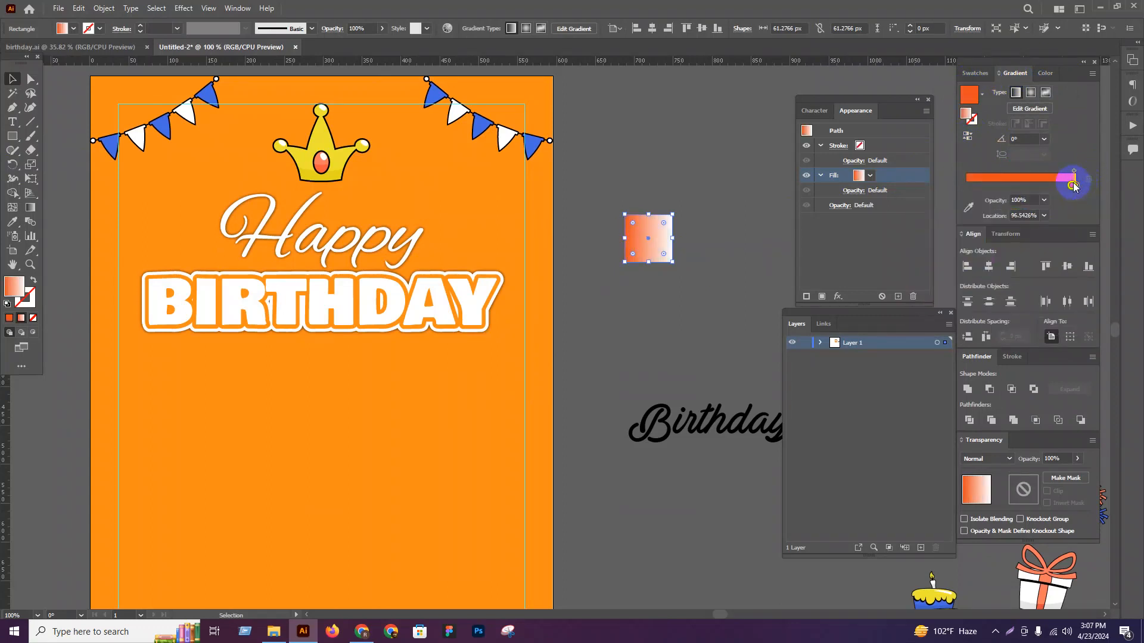
pyautogui.hotkey('ctrl', 'z')
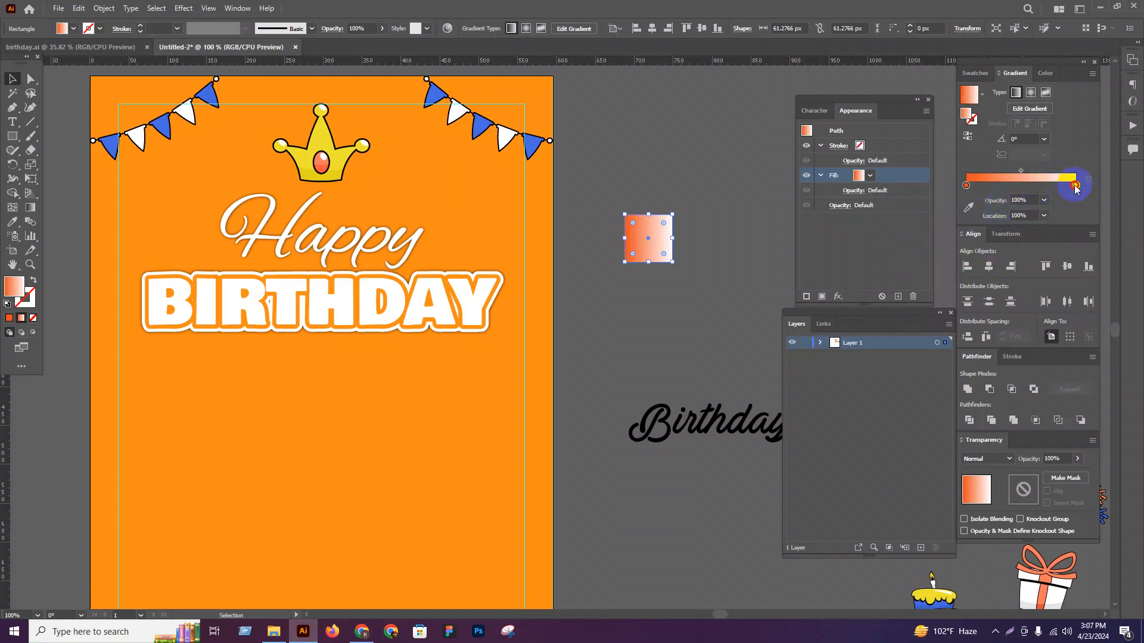
pyautogui.doubleClick(1075, 186)
pyautogui.click(1032, 225)
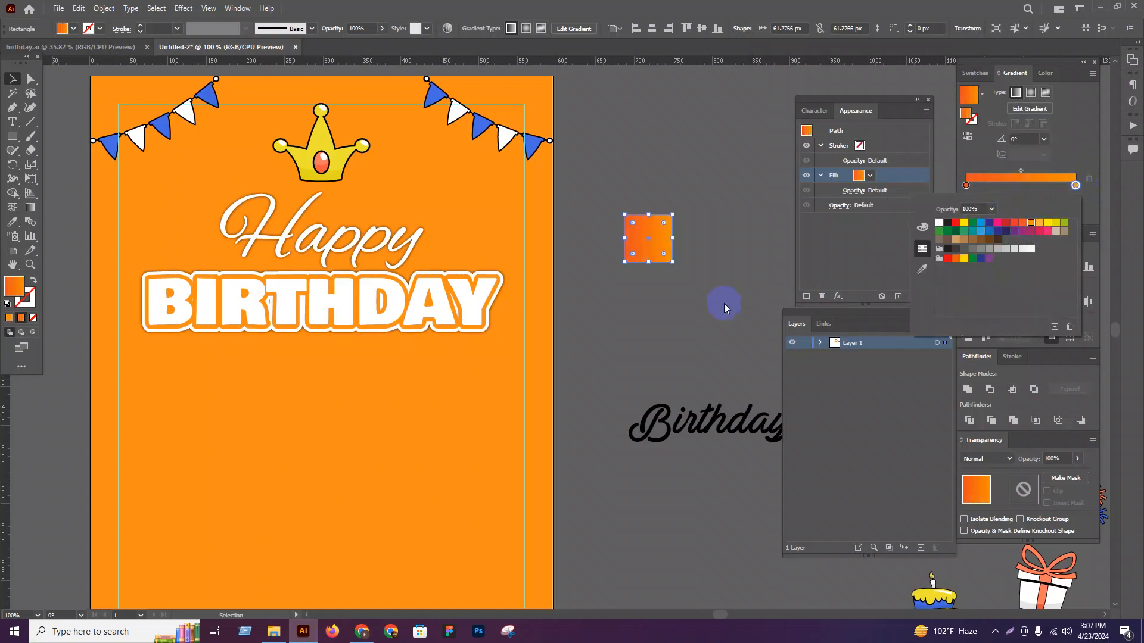
# Step: Fill the top fill of the BIRTHDAY text with the orange gradient sampled from the square beside the poster
pyautogui.click(446, 315)
pyautogui.click(904, 207)
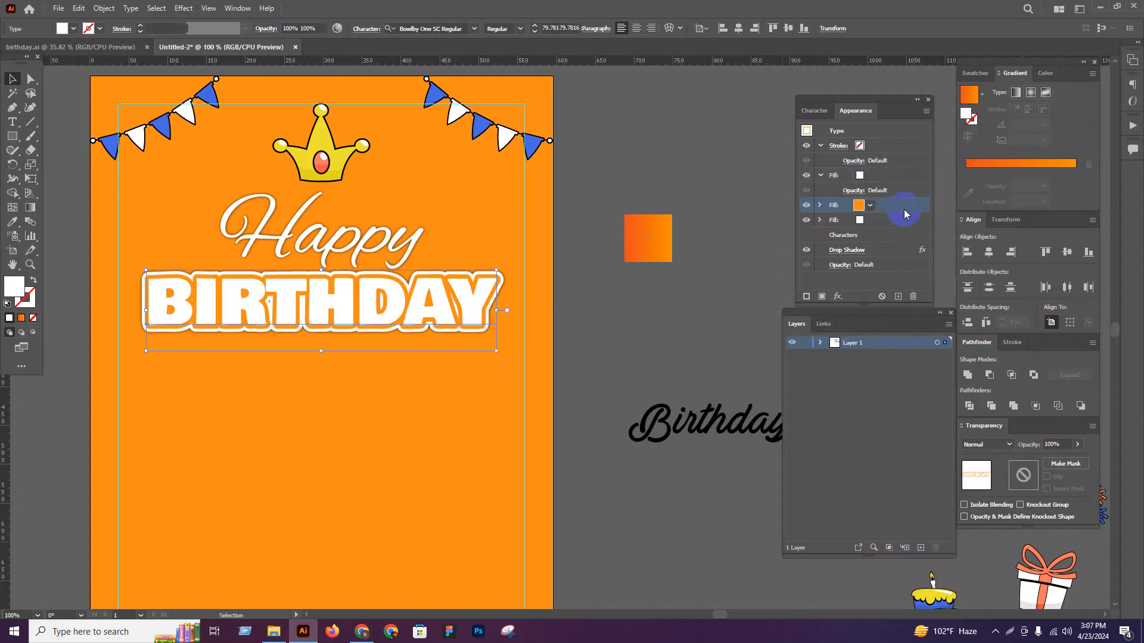
pyautogui.click(904, 175)
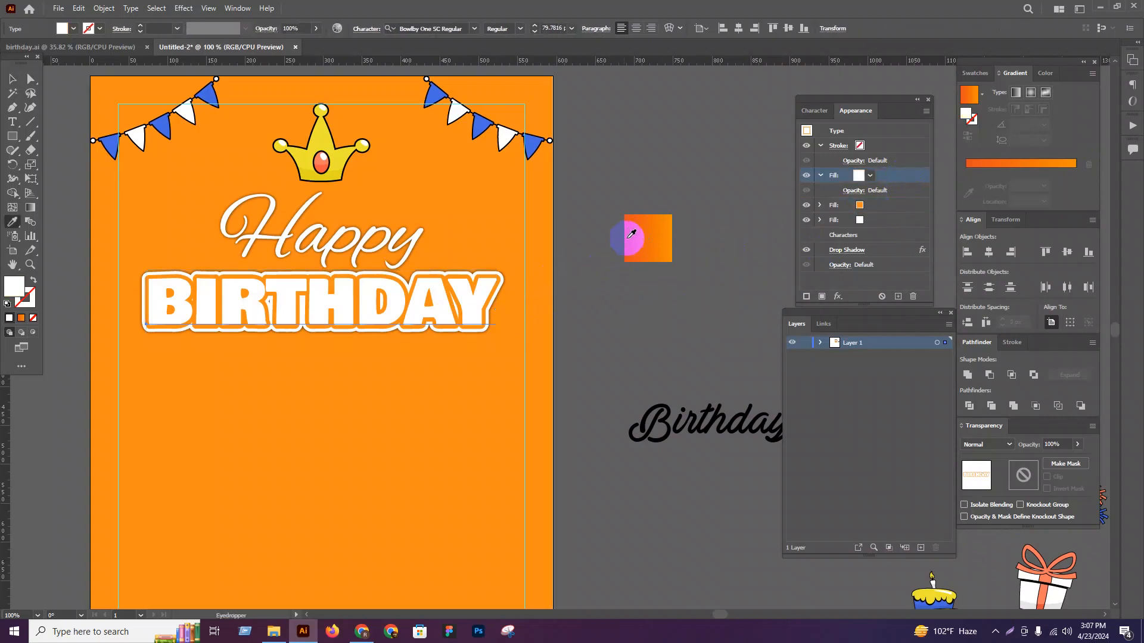
pyautogui.click(665, 214)
pyautogui.press('v')
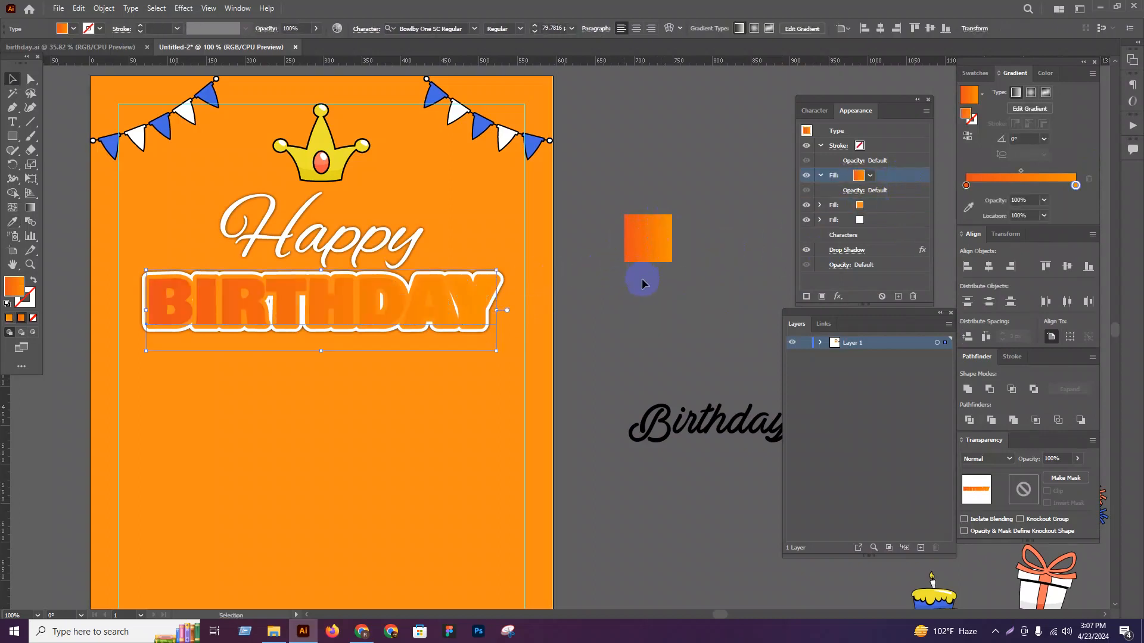
# Step: Set the BIRTHDAY text's middle fill to white and its bottom fill to dark blue
pyautogui.click(888, 207)
pyautogui.click(974, 73)
pyautogui.click(981, 110)
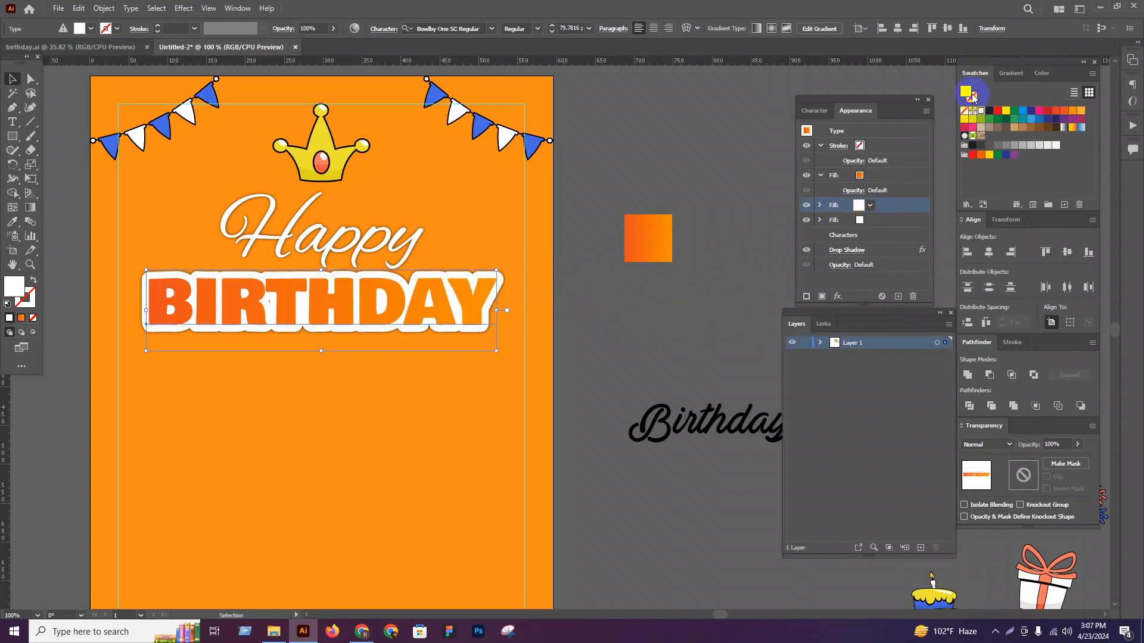
pyautogui.click(895, 224)
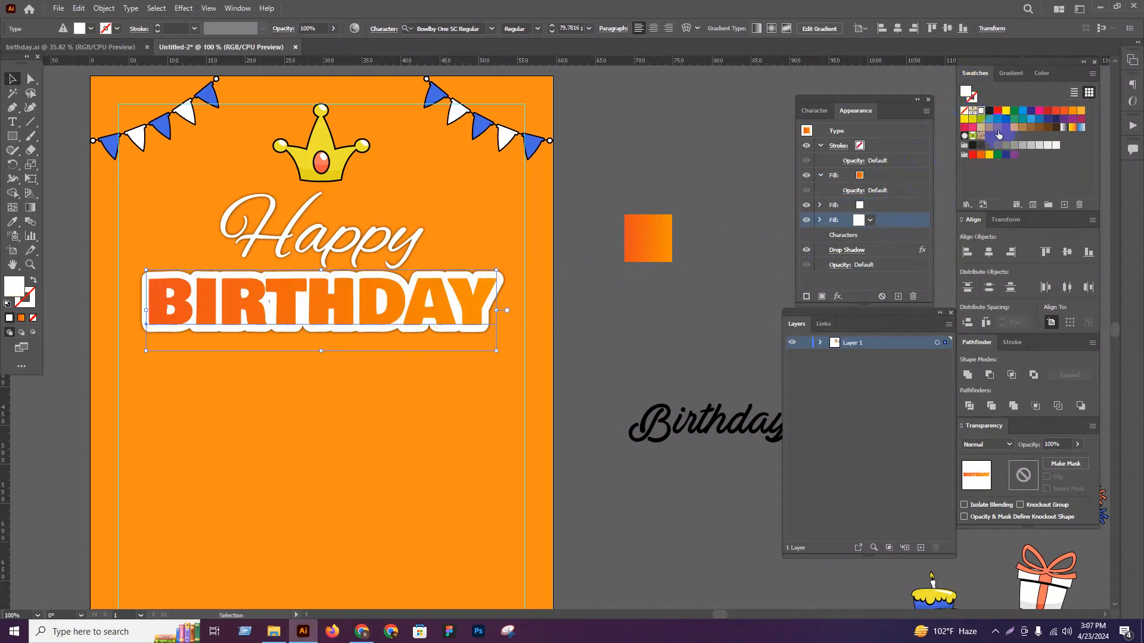
pyautogui.click(1049, 120)
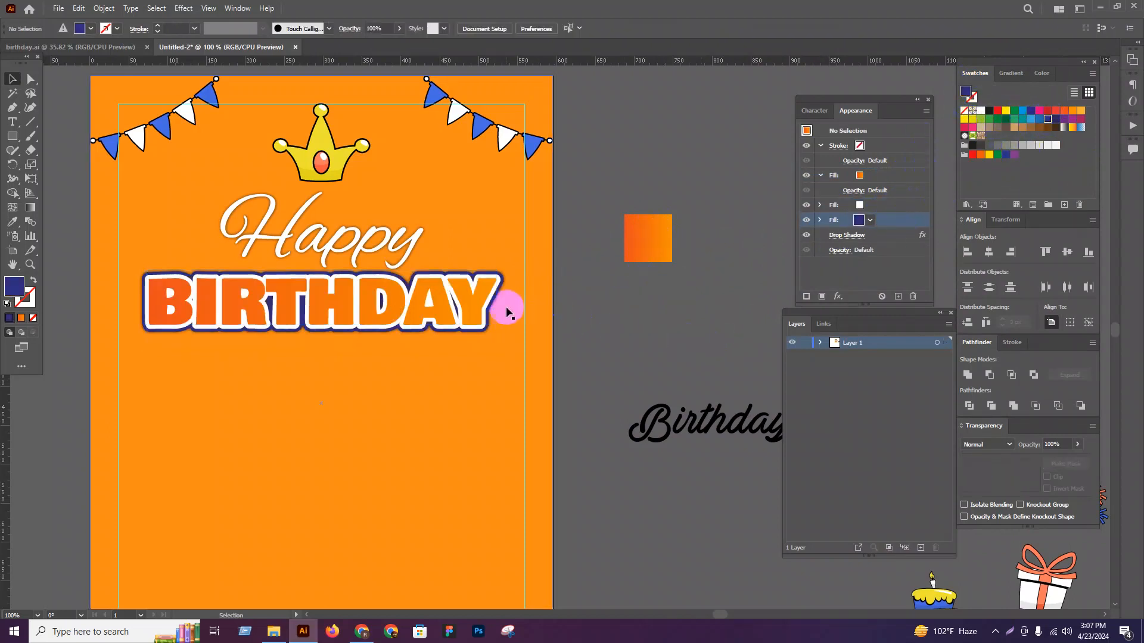
# Step: Redraw the gradient of the BIRTHDAY text's top fill vertically, from red-orange at the letters' base to orange above
pyautogui.scroll(1, 505, 282)
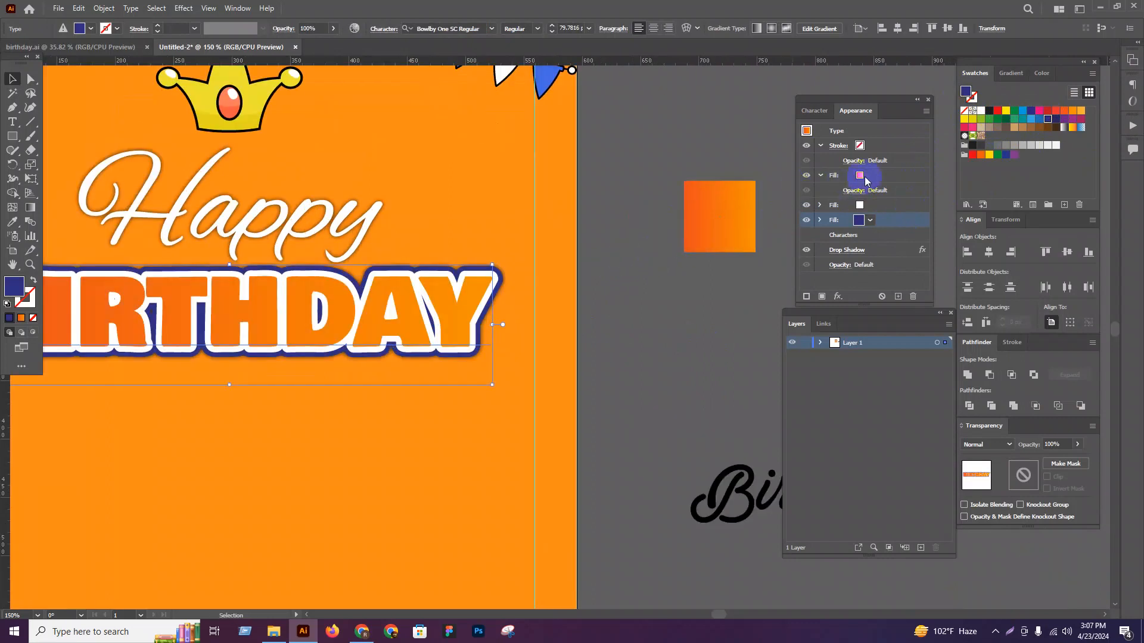
pyautogui.click(866, 178)
pyautogui.moveTo(572, 359); pyautogui.dragTo(715, 334)
pyautogui.press('g')
pyautogui.moveTo(380, 322); pyautogui.dragTo(382, 249)
pyautogui.press('v')
pyautogui.scroll(-1, 494, 268)
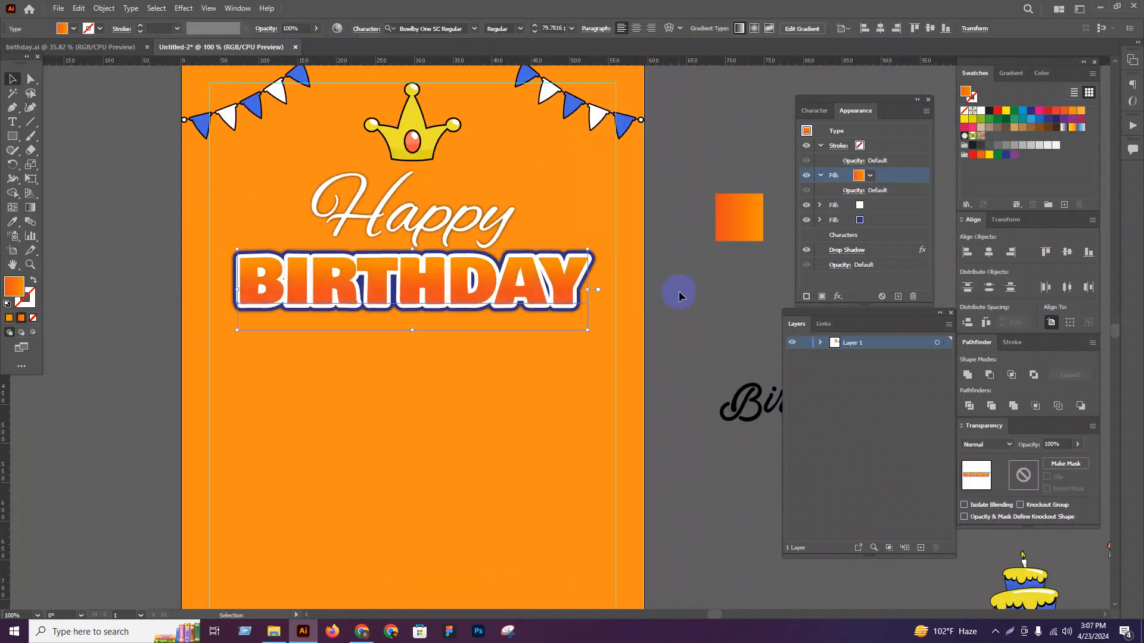
pyautogui.click(678, 291)
# Step: Try to sample the blue of a bunting flag for the BIRTHDAY text's bottom fill
pyautogui.click(564, 284)
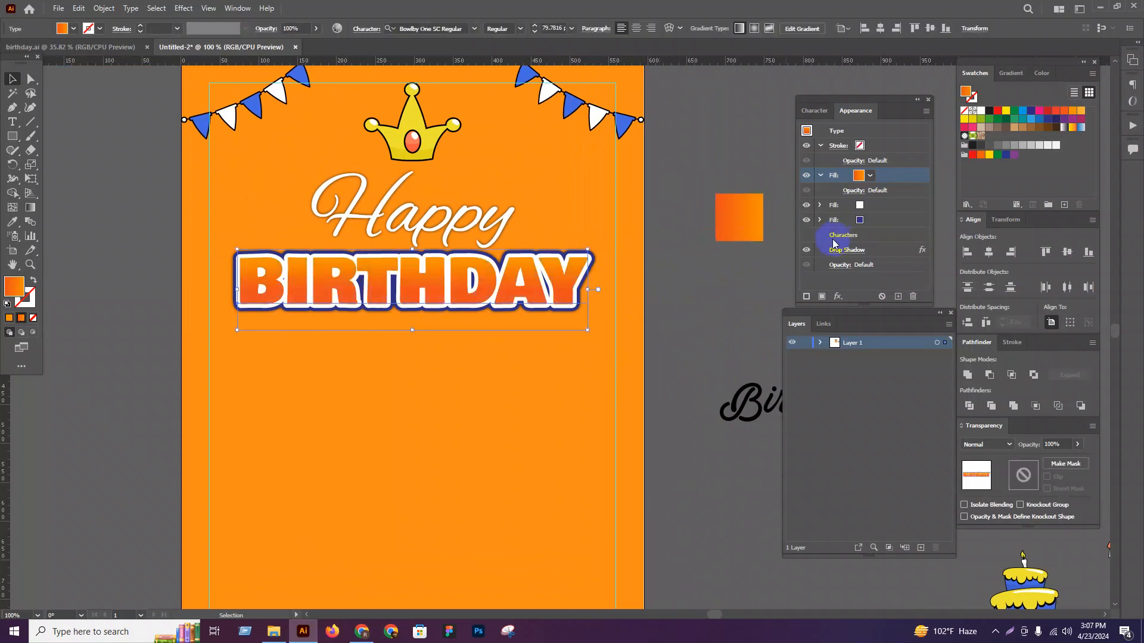
pyautogui.click(891, 222)
pyautogui.press('i')
pyautogui.scroll(1, 519, 273)
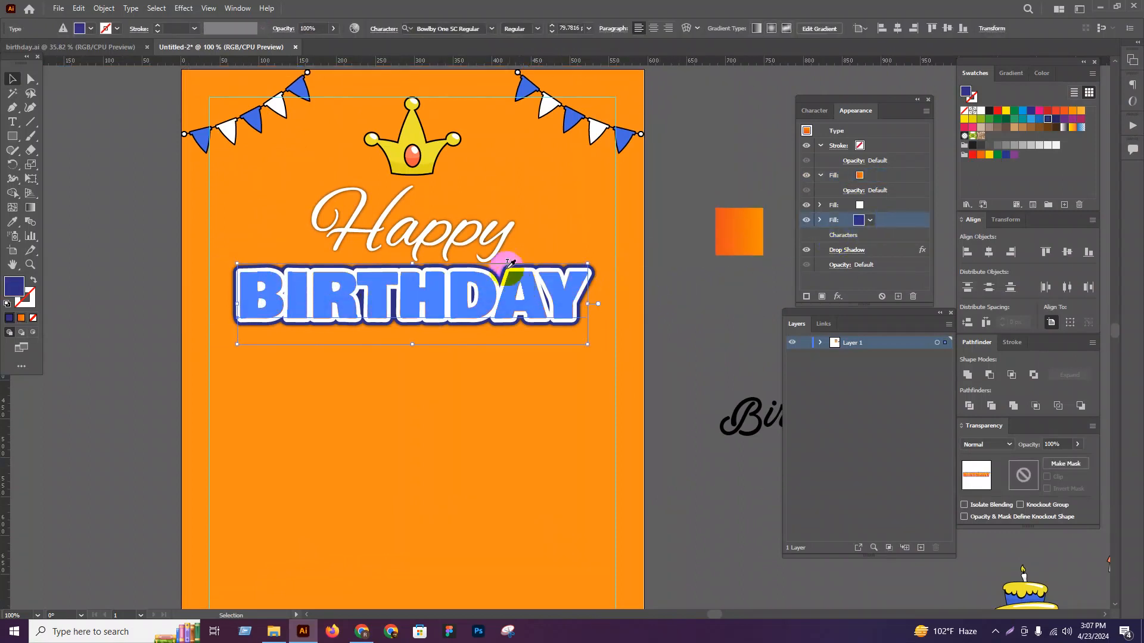
pyautogui.click(518, 105)
pyautogui.press('v')
pyautogui.press('i')
pyautogui.click(573, 123)
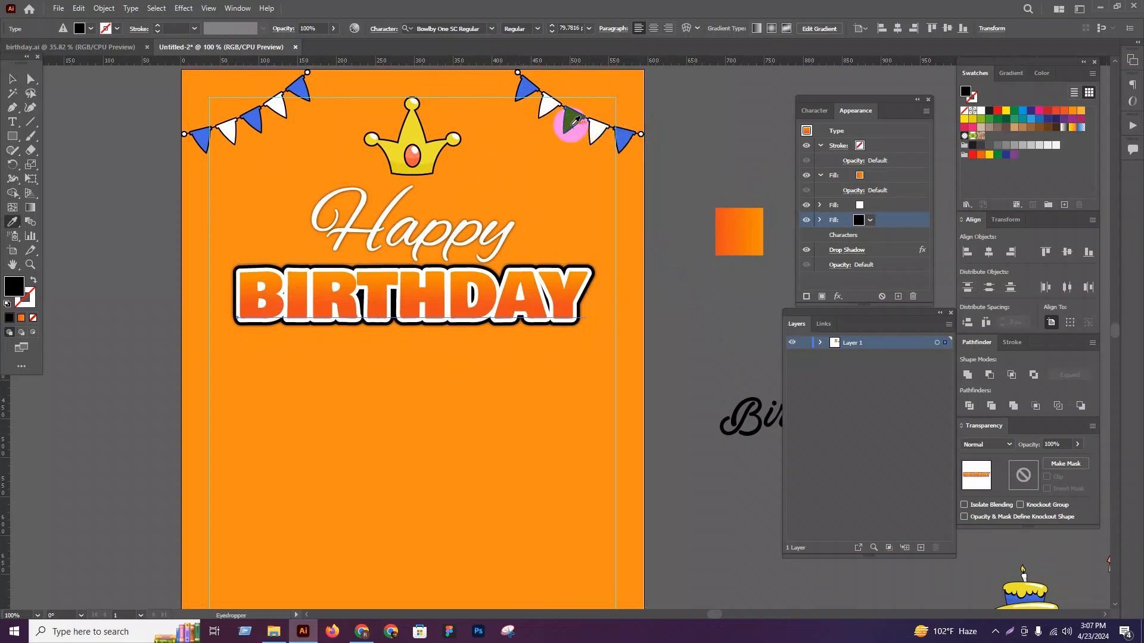
pyautogui.press('v')
# Step: Duplicate the gradient square just below the original and fill the copy with the bunting flags' blue
pyautogui.moveTo(738, 233); pyautogui.dragTo(738, 297)
pyautogui.press('i')
pyautogui.click(571, 123)
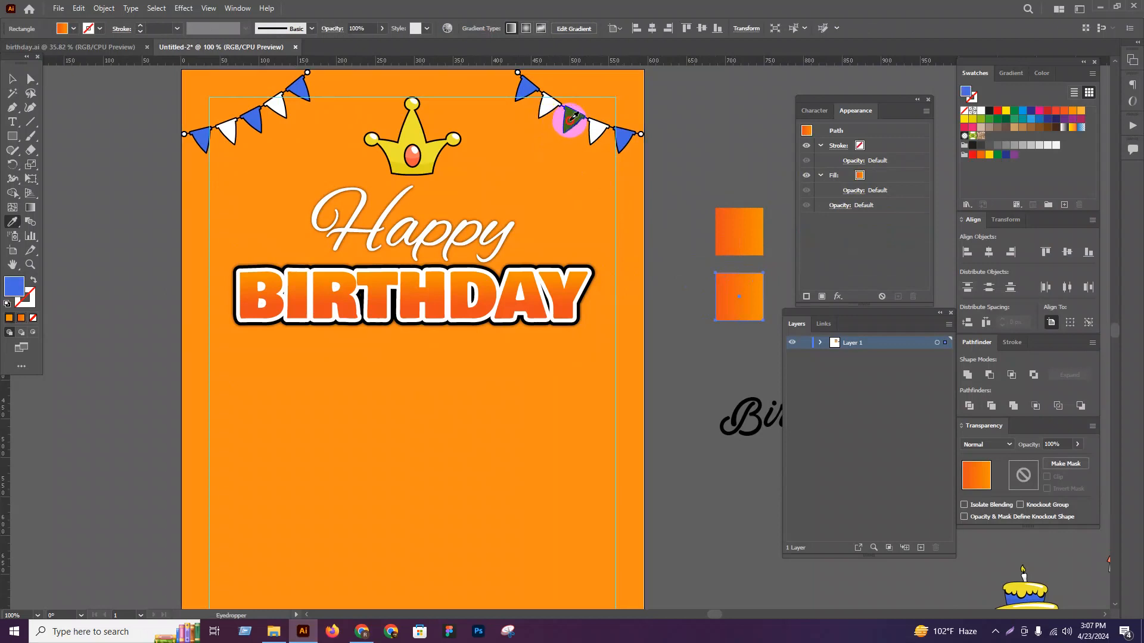
pyautogui.press('v')
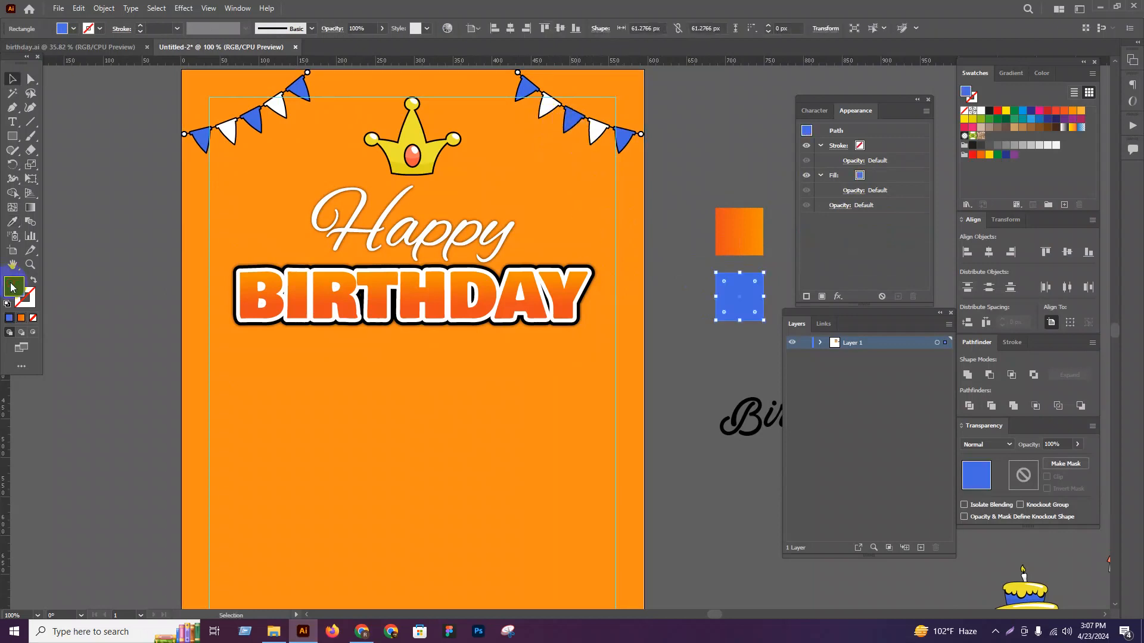
# Step: Copy the blue square's colour code and apply it to the BIRTHDAY text's bottom fill
pyautogui.doubleClick(12, 288)
pyautogui.press('Return')
pyautogui.click(322, 295)
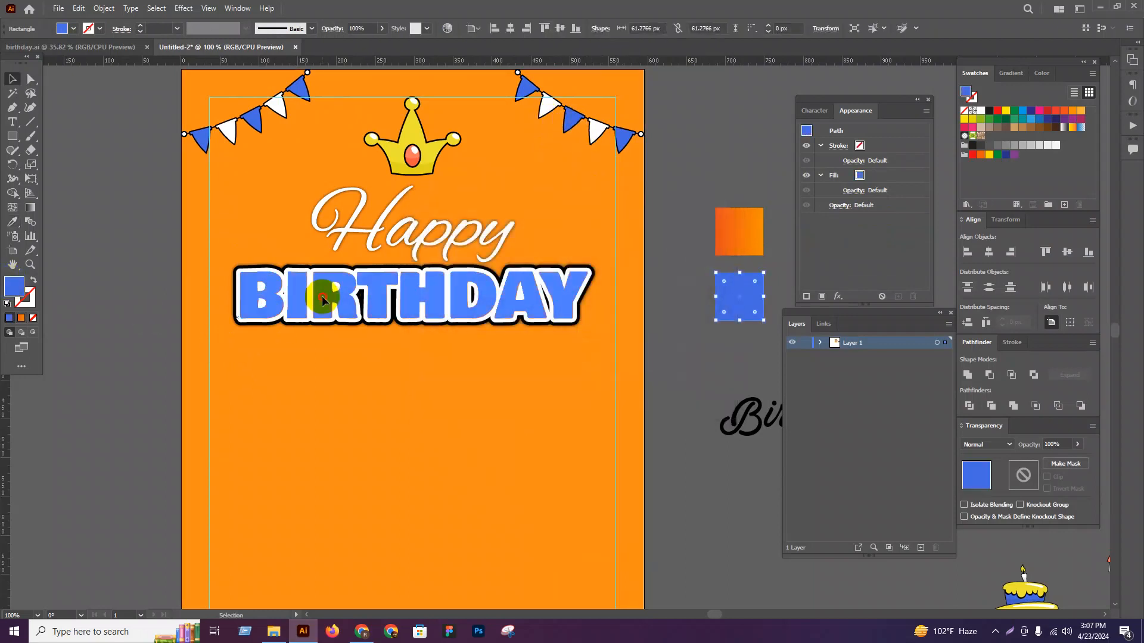
pyautogui.click(897, 225)
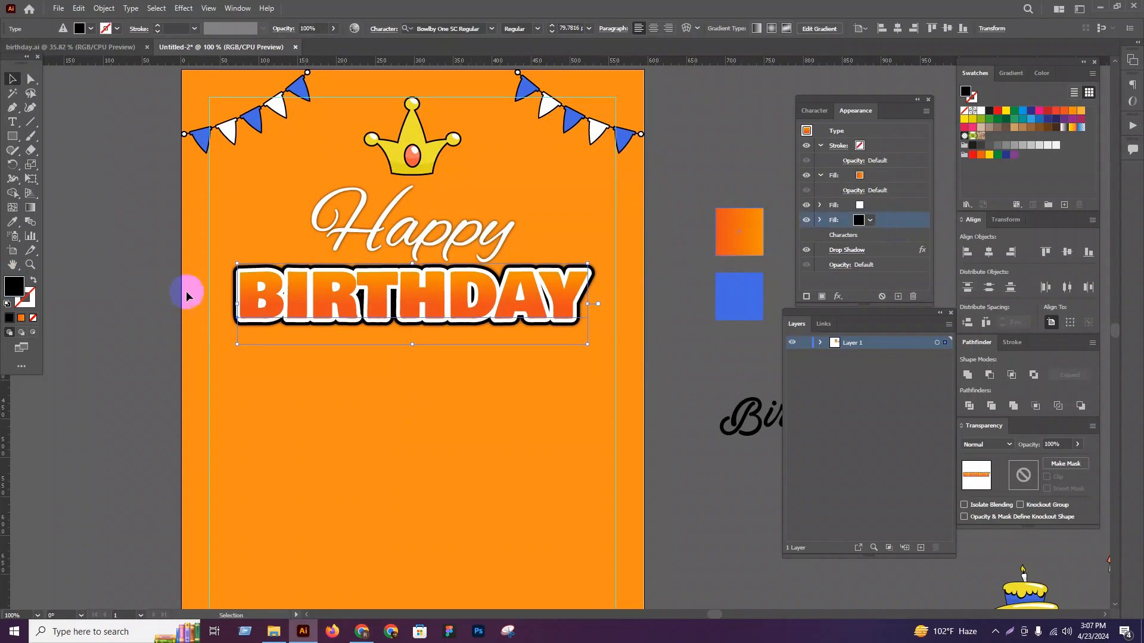
pyautogui.doubleClick(18, 286)
pyautogui.press('Return')
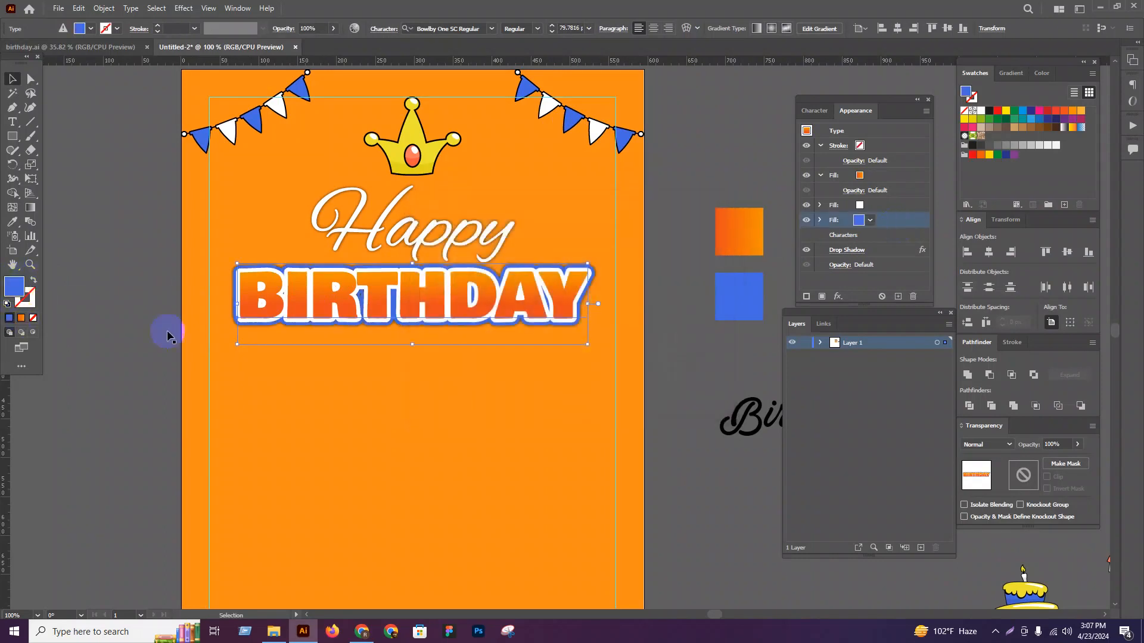
pyautogui.click(669, 356)
# Step: Preview the poster in full-screen presentation mode to check the title colours
pyautogui.scroll(-1, 620, 349)
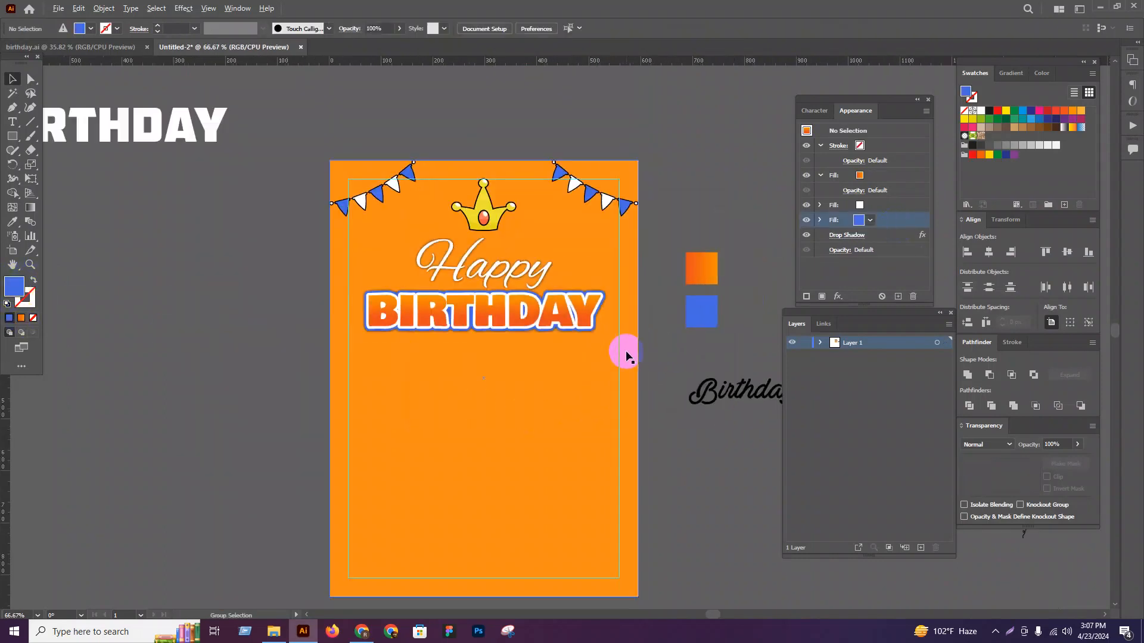
pyautogui.moveTo(620, 350); pyautogui.dragTo(351, 353)
pyautogui.moveTo(494, 387); pyautogui.dragTo(481, 358)
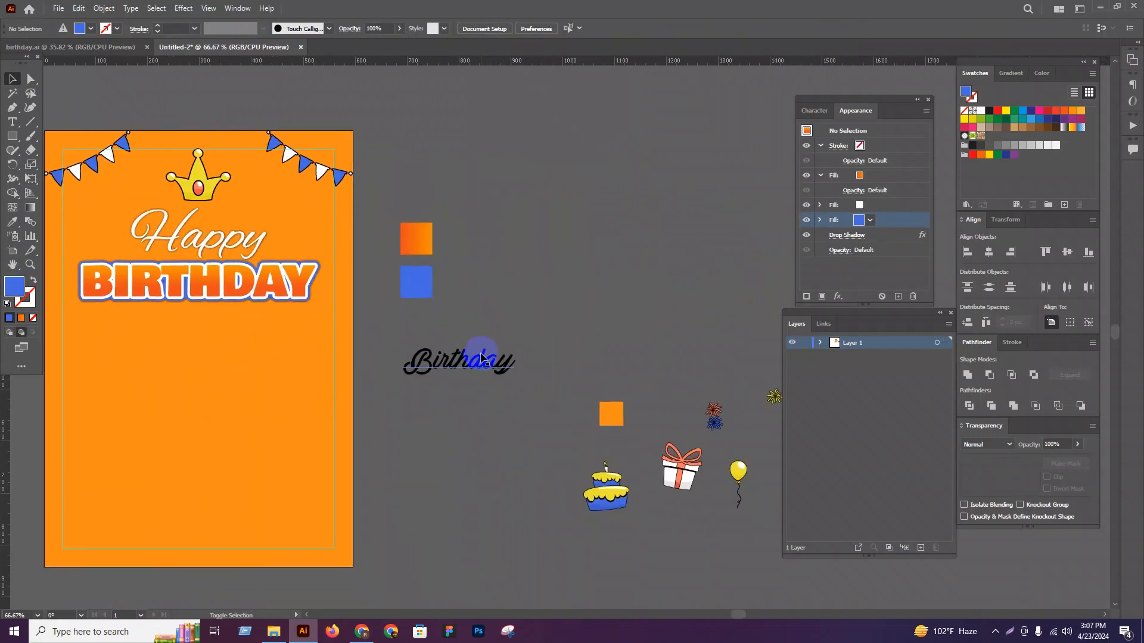
pyautogui.hotkey('shift', 'f')
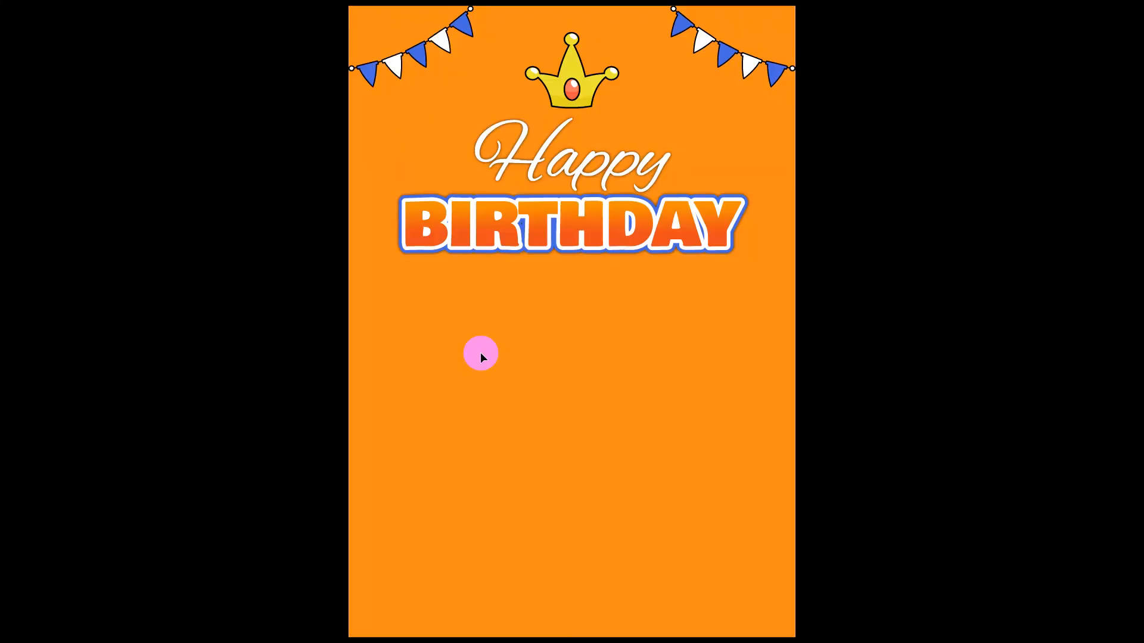
pyautogui.press('Escape')
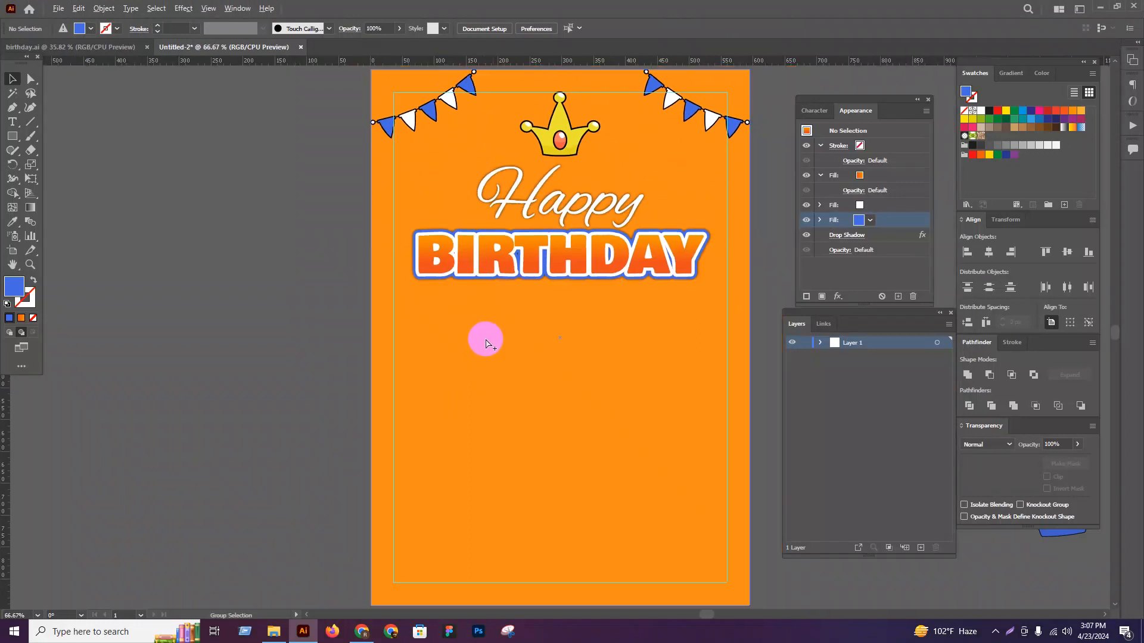
# Step: Place the cake illustration on the poster's lower half, scaled to about 377 by 415 px
pyautogui.moveTo(476, 365); pyautogui.dragTo(297, 328)
pyautogui.scroll(-1, 299, 330)
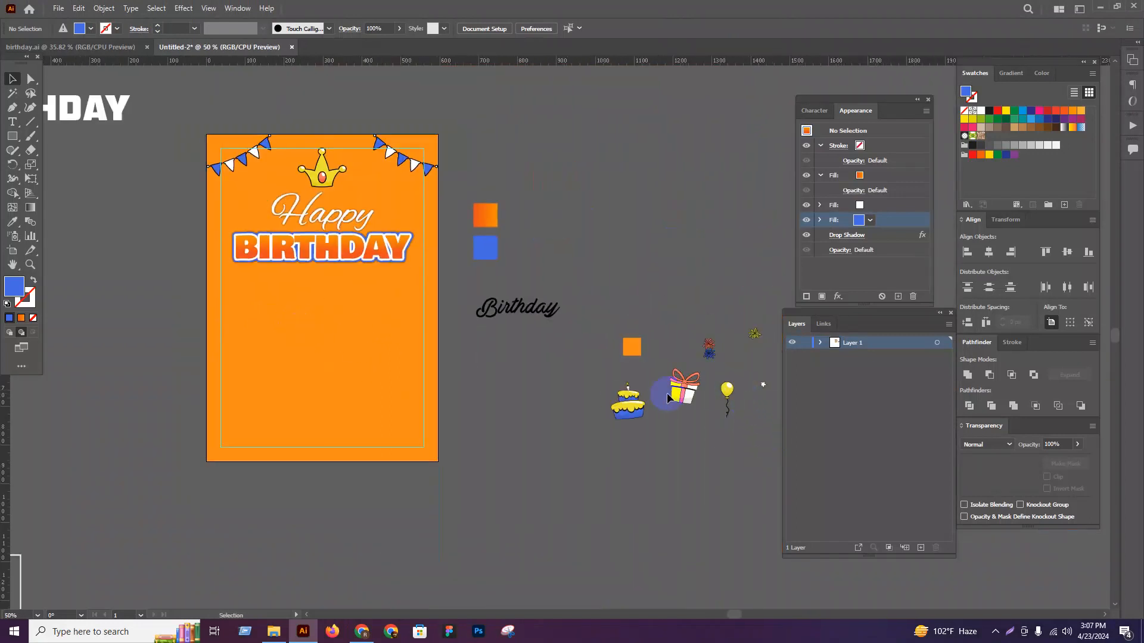
pyautogui.moveTo(635, 408); pyautogui.dragTo(423, 462)
pyautogui.moveTo(354, 424); pyautogui.dragTo(325, 408)
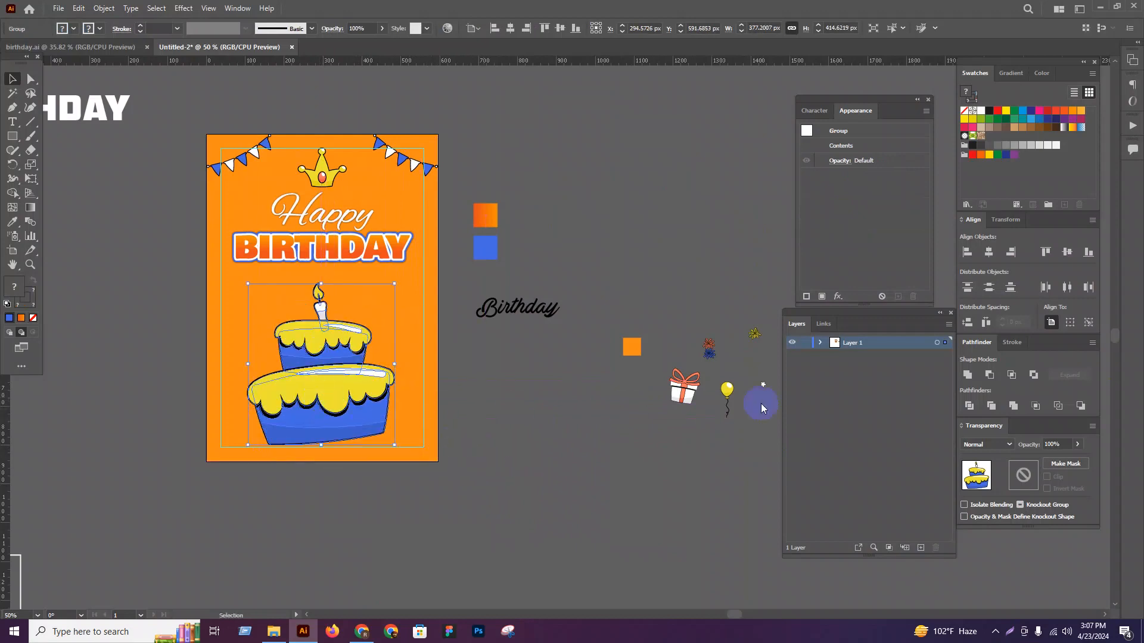
# Step: Centre the cake horizontally on the artboard and preview the poster full screen
pyautogui.click(991, 257)
pyautogui.click(453, 508)
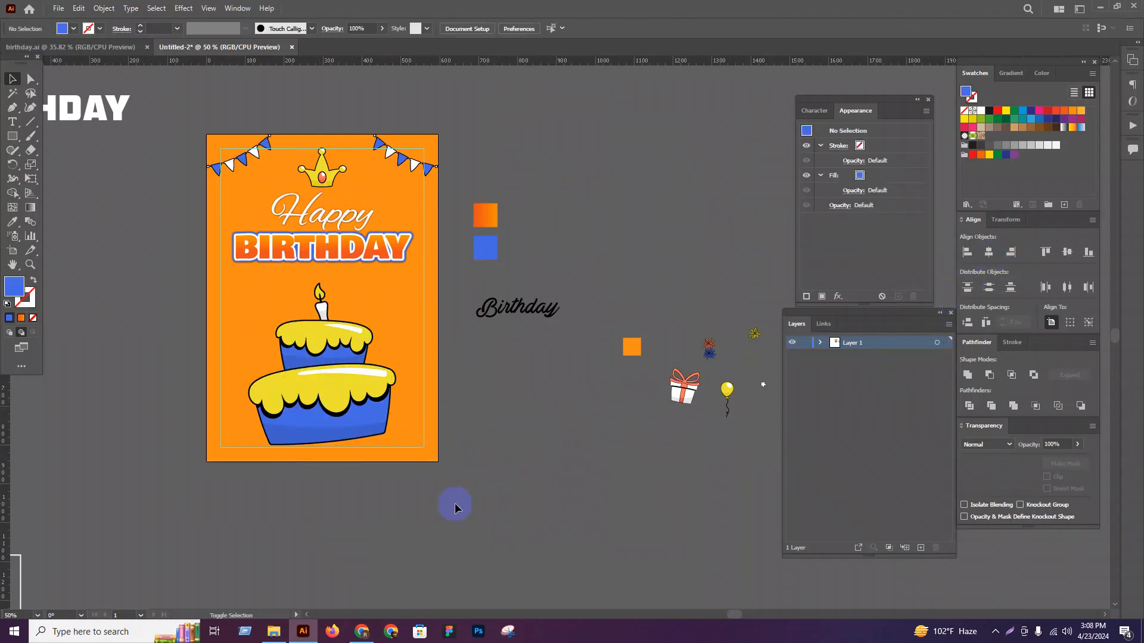
pyautogui.hotkey('shift', 'f')
pyautogui.press('Escape')
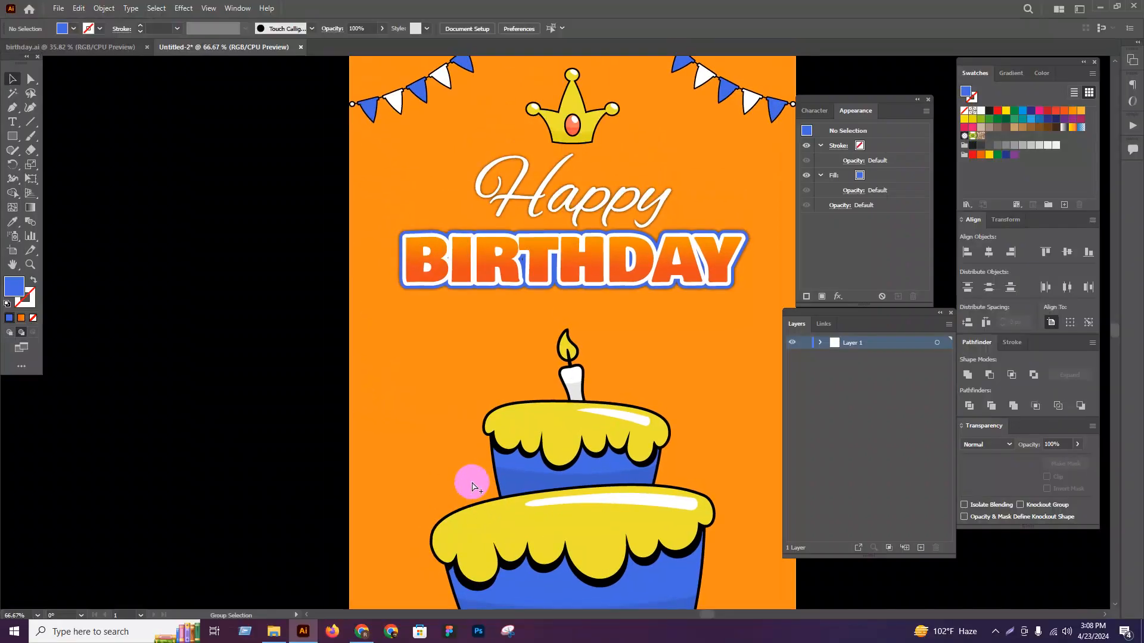
# Step: Enlarge the cake so its base runs past the poster's bottom edge, and preview the poster full screen
pyautogui.click(516, 522)
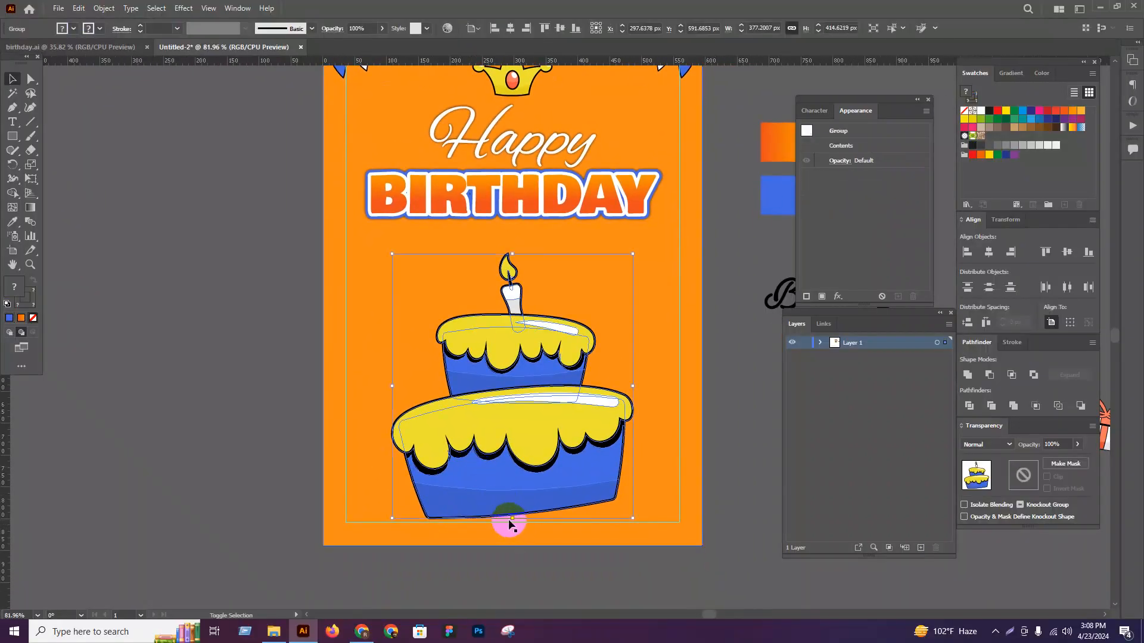
pyautogui.keyDown('shift'); pyautogui.click(509, 521); pyautogui.keyUp('shift')
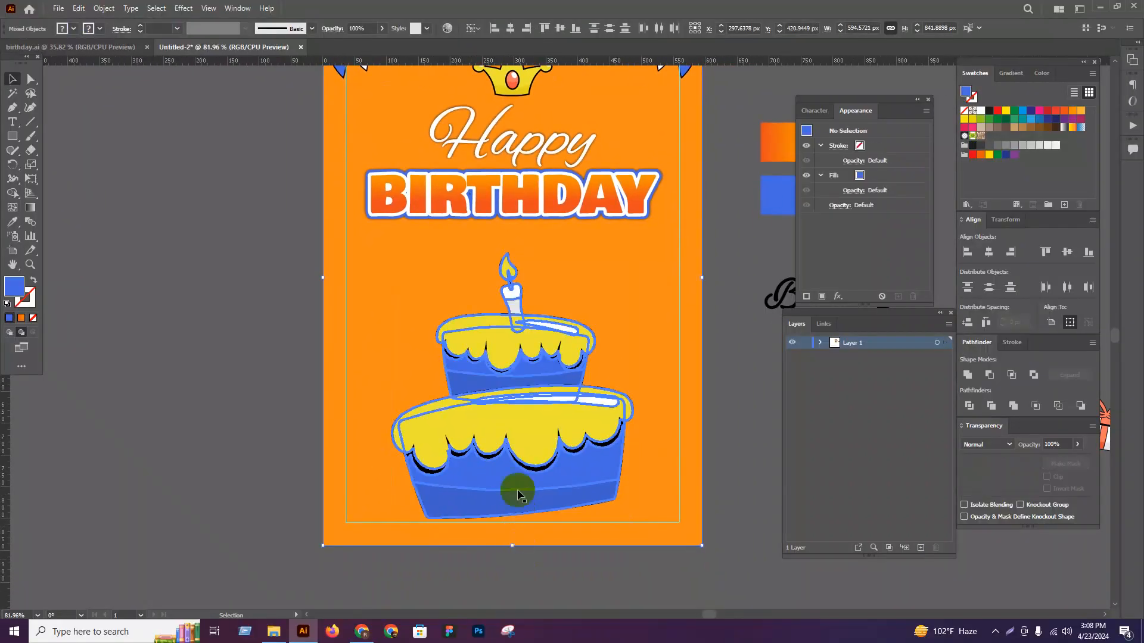
pyautogui.keyDown('shift'); pyautogui.click(520, 520); pyautogui.keyUp('shift')
pyautogui.moveTo(511, 519); pyautogui.dragTo(548, 479)
pyautogui.click(624, 586)
pyautogui.hotkey('shift', 'f')
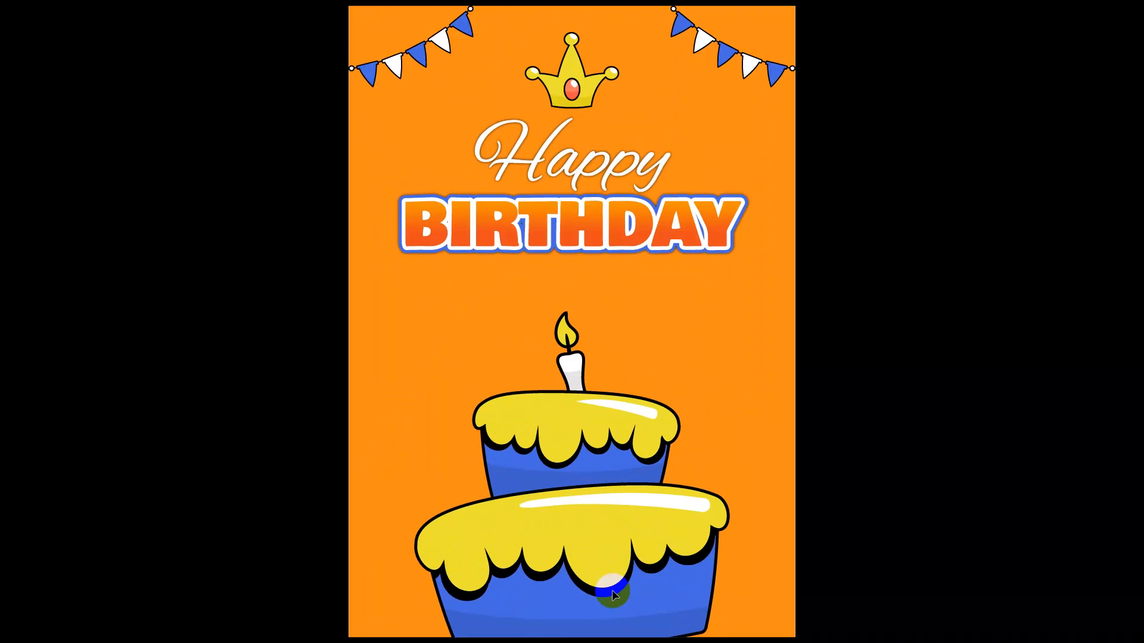
pyautogui.press('Escape')
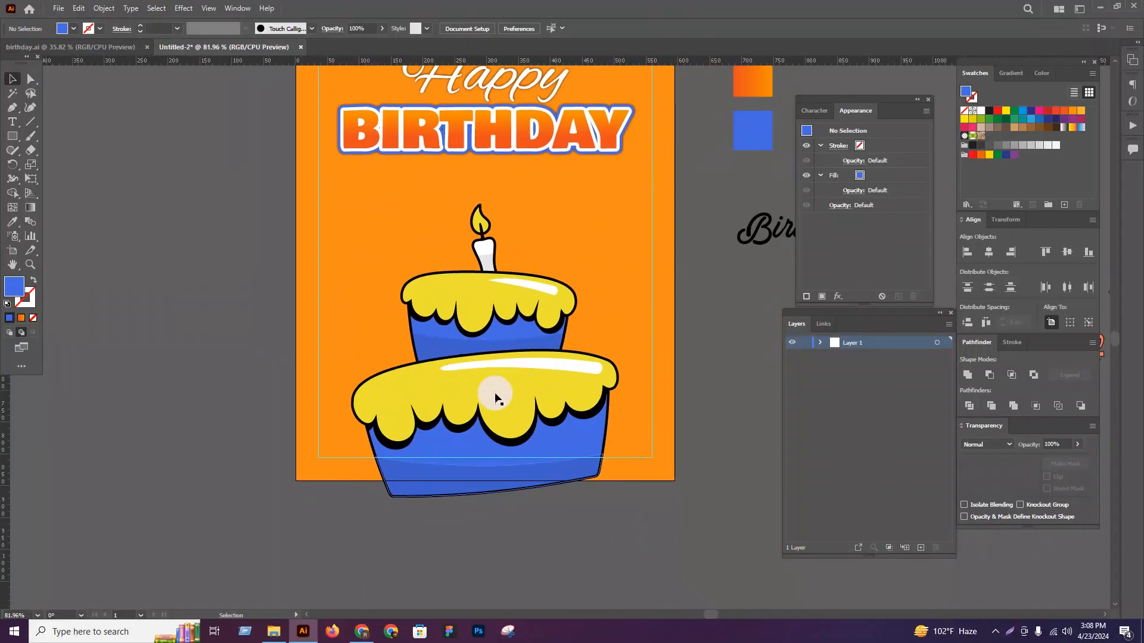
# Step: Scale the cake up further to about 457 by 503 px
pyautogui.click(484, 387)
pyautogui.moveTo(484, 203); pyautogui.dragTo(485, 191)
pyautogui.click(655, 541)
# Step: Pull the lower-right corner anchor of the cake base's dark shading shape down, well below the poster's edge
pyautogui.moveTo(521, 417); pyautogui.dragTo(520, 411)
pyautogui.scroll(6, 632, 519)
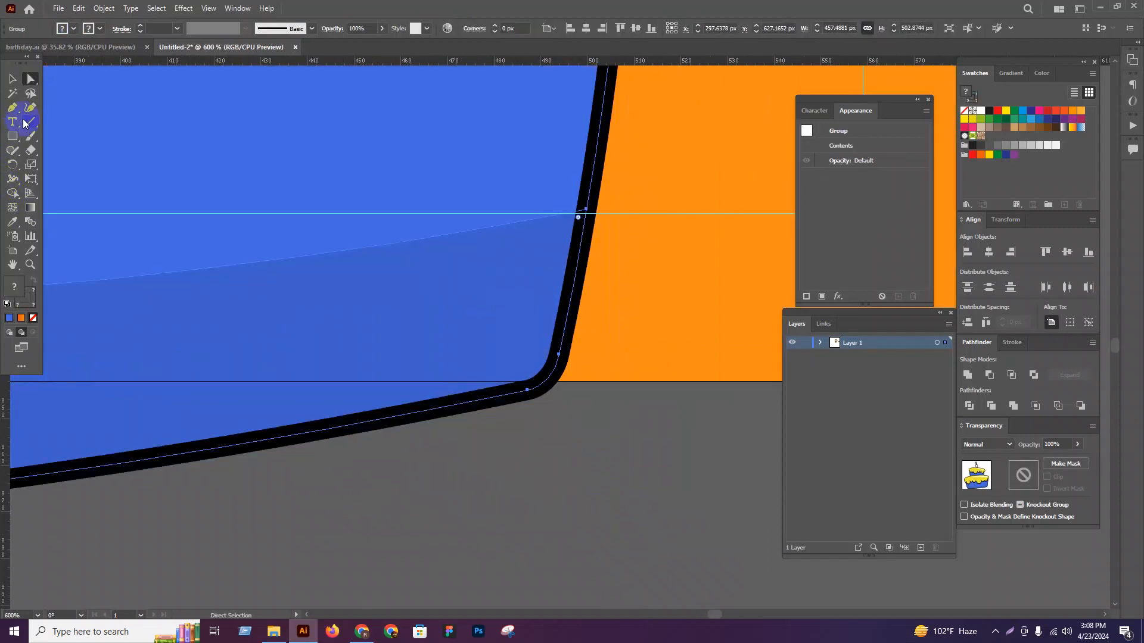
pyautogui.click(31, 107)
pyautogui.click(526, 427)
pyautogui.click(511, 366)
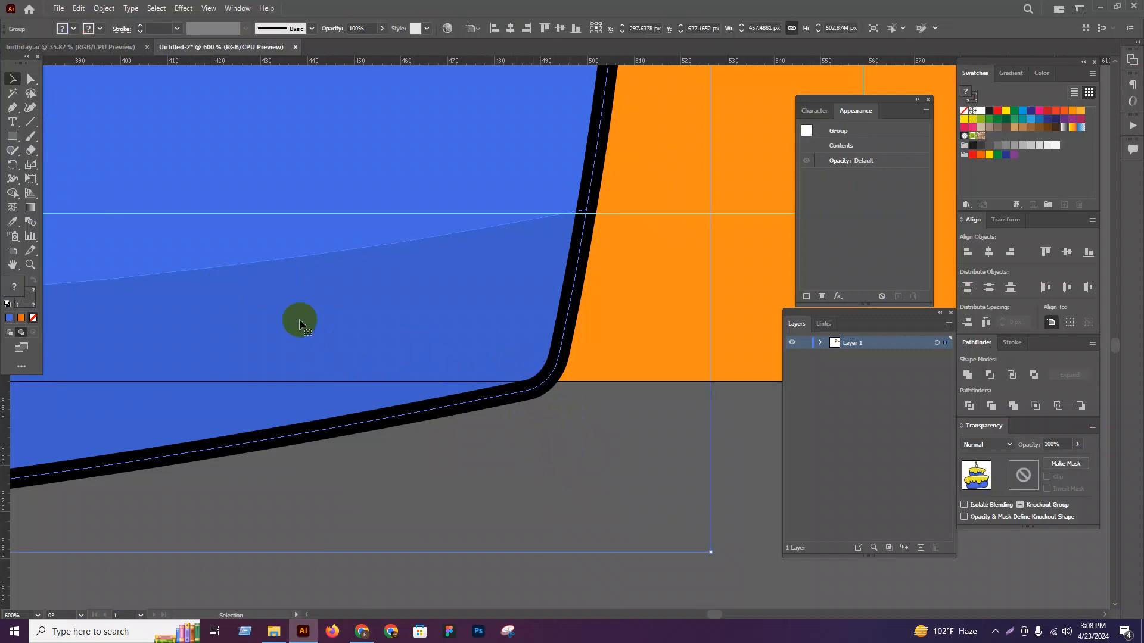
pyautogui.press('a')
pyautogui.moveTo(527, 393); pyautogui.dragTo(545, 459)
pyautogui.scroll(-1, 518, 351)
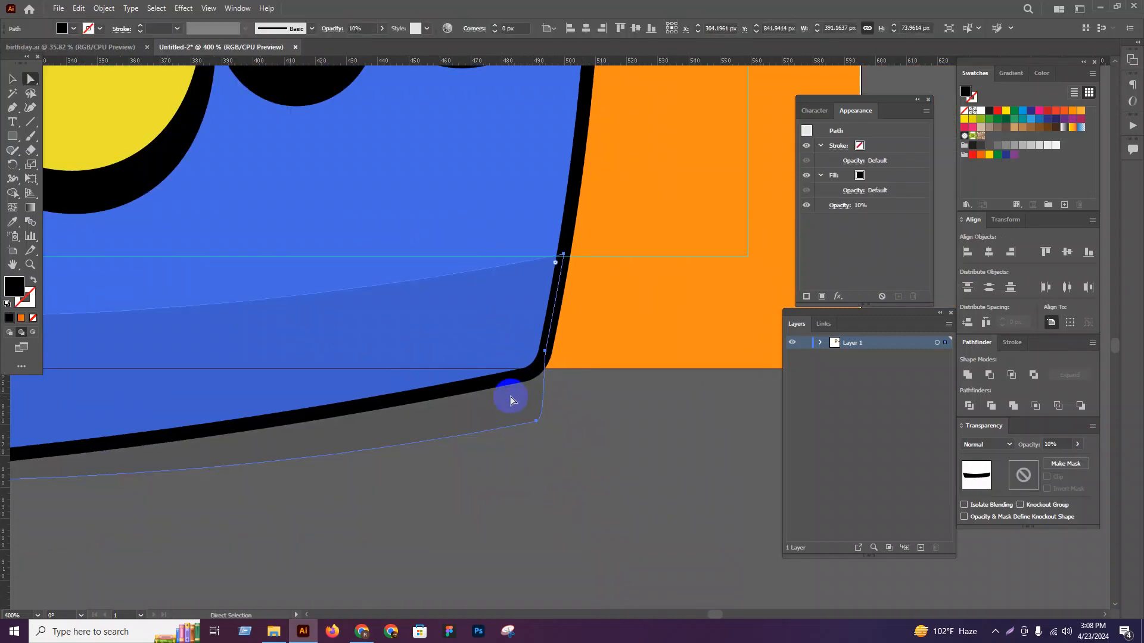
# Step: Pull the lower-right corner anchor of the cake's outlined blue base down to meet the shading's corner
pyautogui.moveTo(514, 381); pyautogui.dragTo(340, 426)
pyautogui.hotkey('ctrl', 'z')
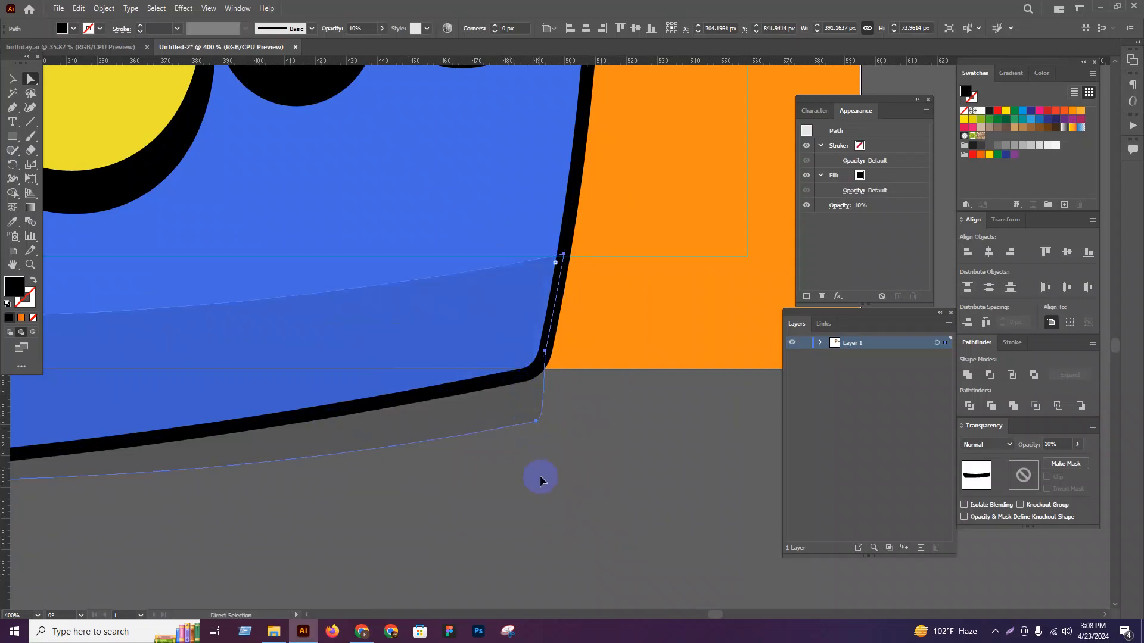
pyautogui.click(520, 381)
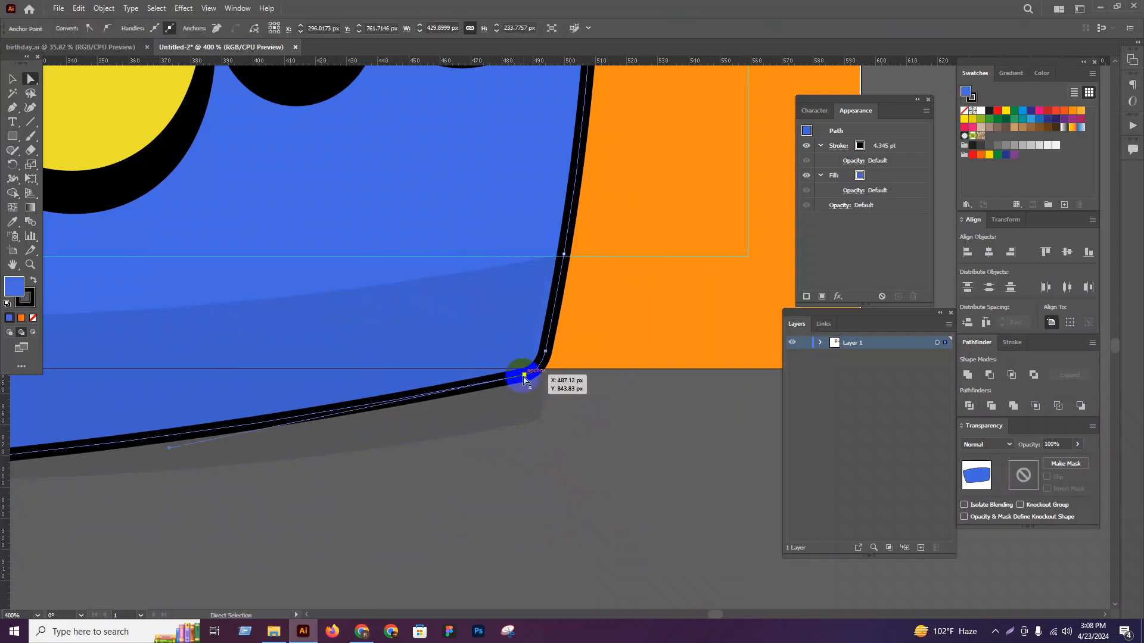
pyautogui.moveTo(525, 380); pyautogui.dragTo(541, 423)
pyautogui.press('v')
pyautogui.click(598, 492)
pyautogui.scroll(-5, 599, 492)
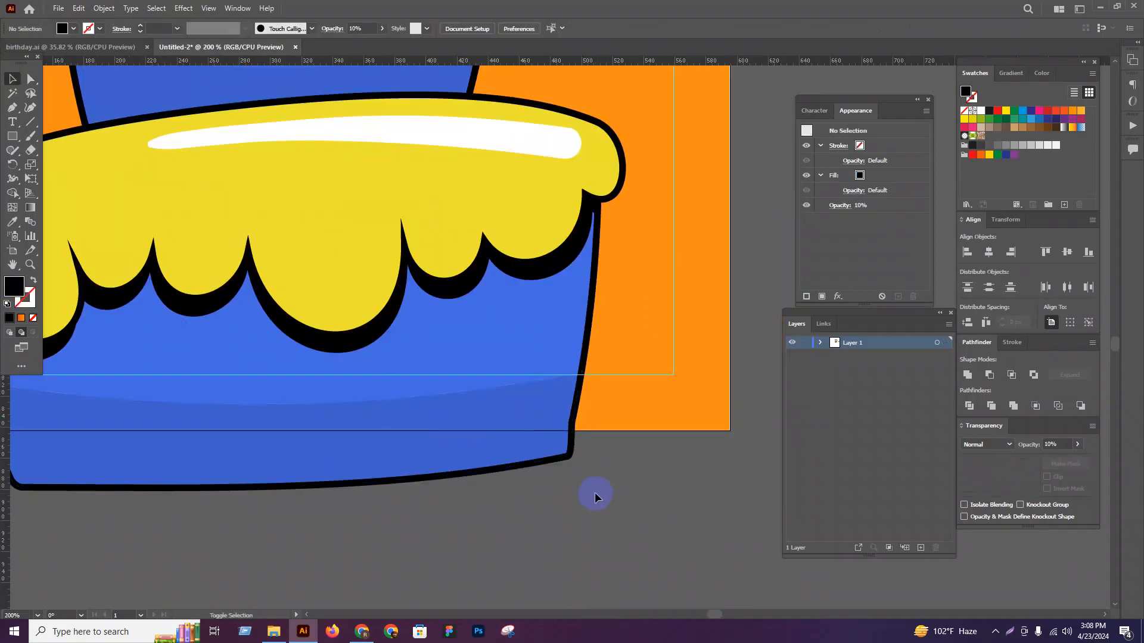
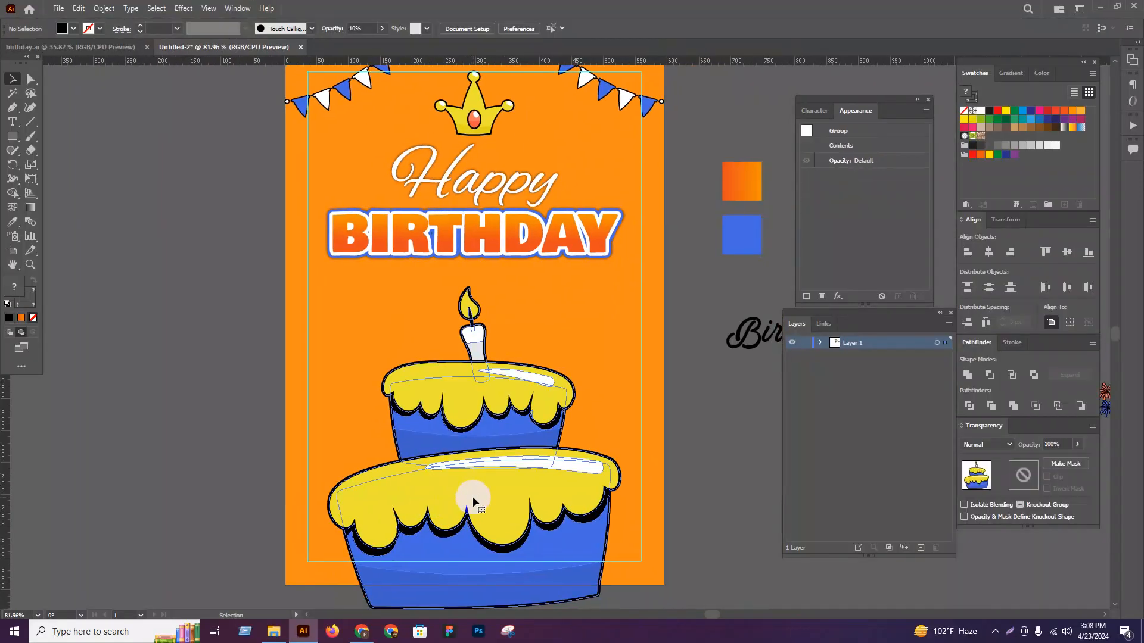
# Step: Check the enlarged cake's placement and preview the poster full screen
pyautogui.click(472, 498)
pyautogui.moveTo(492, 463); pyautogui.dragTo(463, 427)
pyautogui.hotkey('ctrl', 'z')
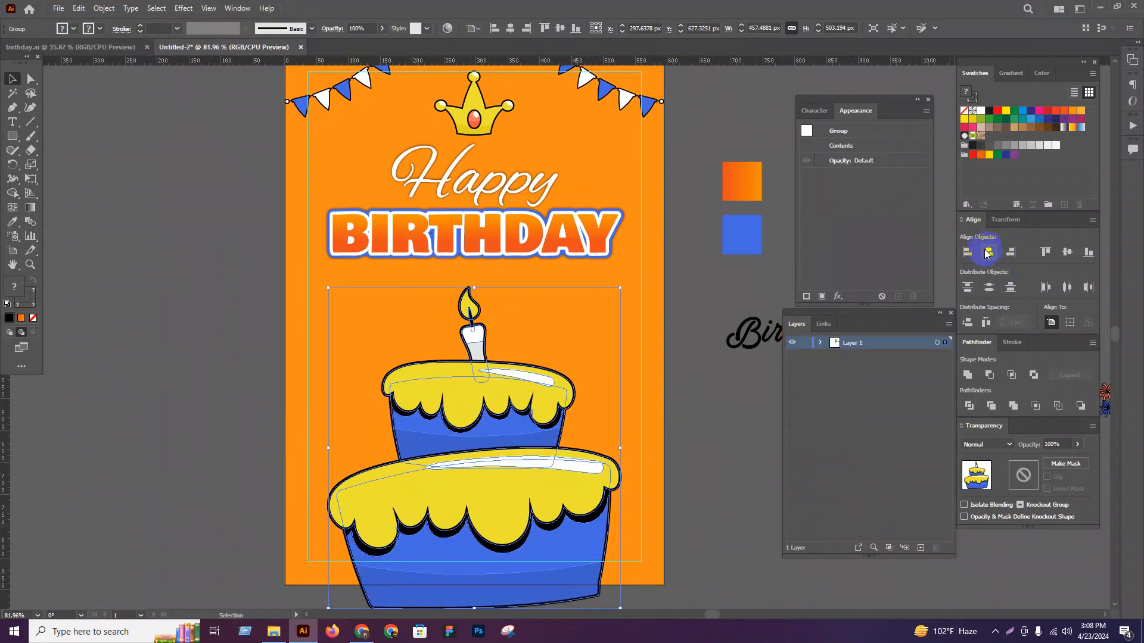
pyautogui.click(724, 411)
pyautogui.hotkey('shift', 'f')
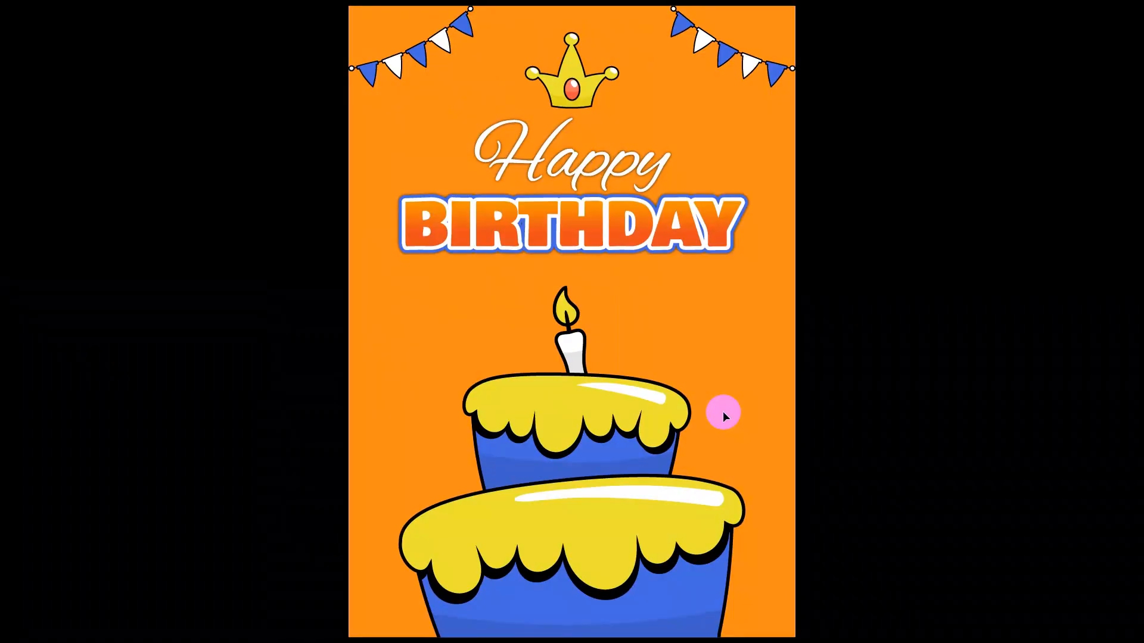
pyautogui.press('Escape')
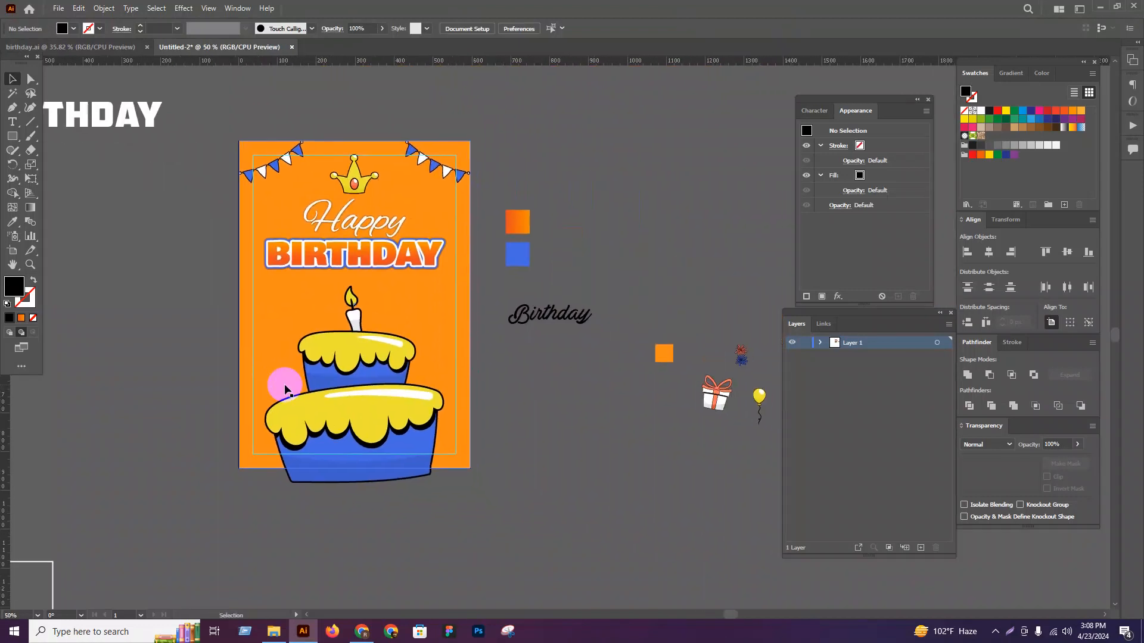
# Step: Move the loose orange square, gift, balloon and small decorations closer to the poster's edge
pyautogui.moveTo(320, 377); pyautogui.dragTo(102, 364)
pyautogui.scroll(-1, 171, 364)
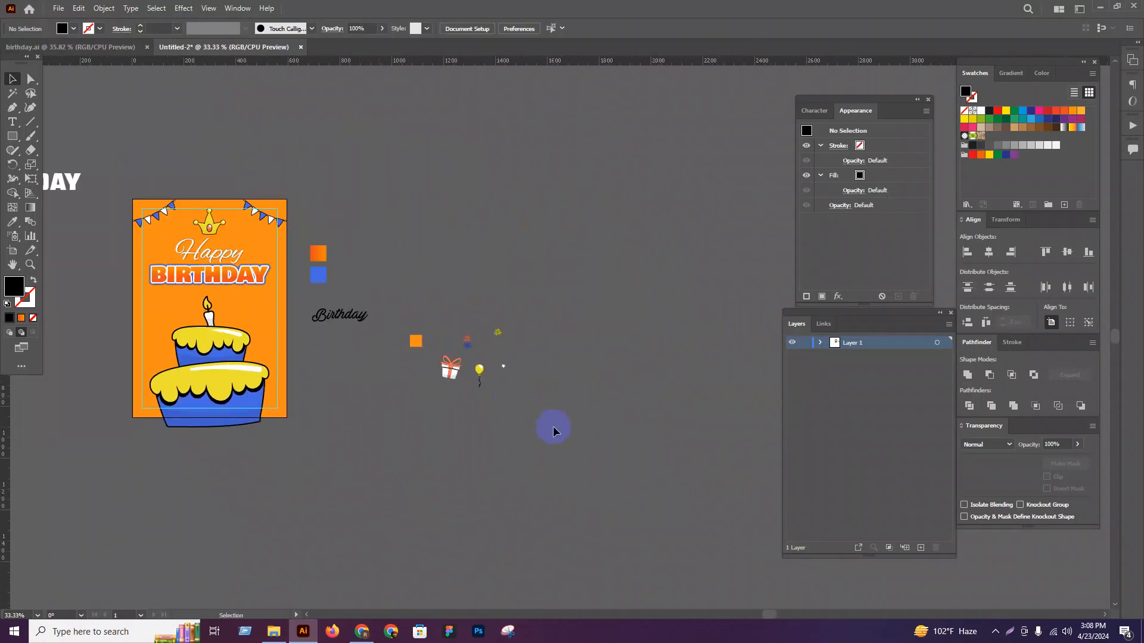
pyautogui.moveTo(399, 327); pyautogui.dragTo(321, 337)
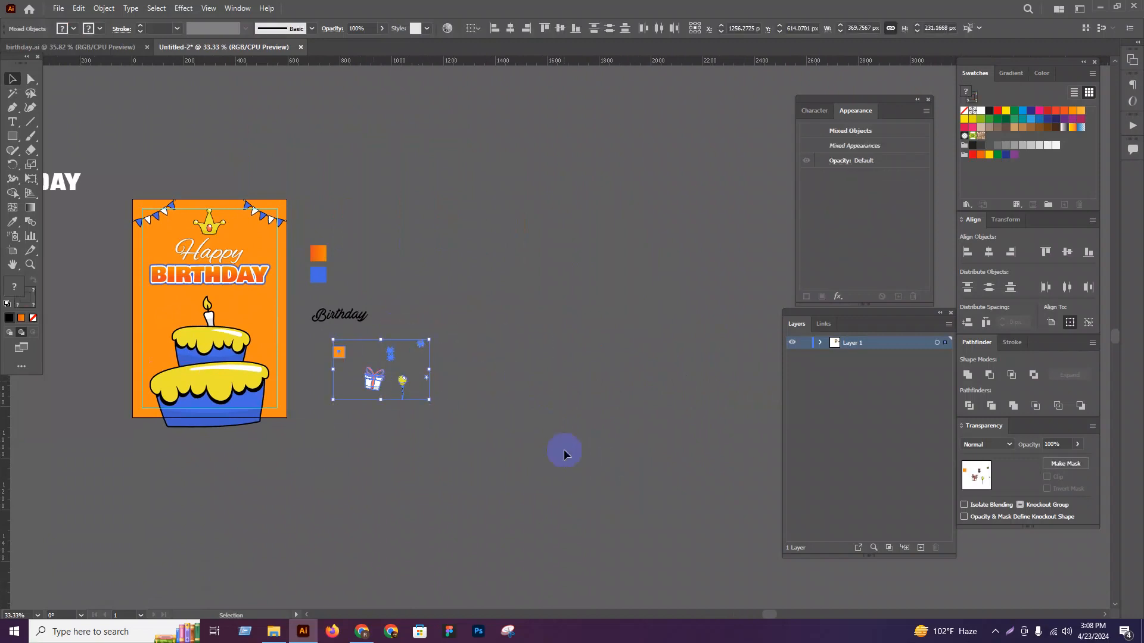
pyautogui.click(521, 423)
pyautogui.moveTo(521, 422); pyautogui.dragTo(318, 399)
pyautogui.press('b')
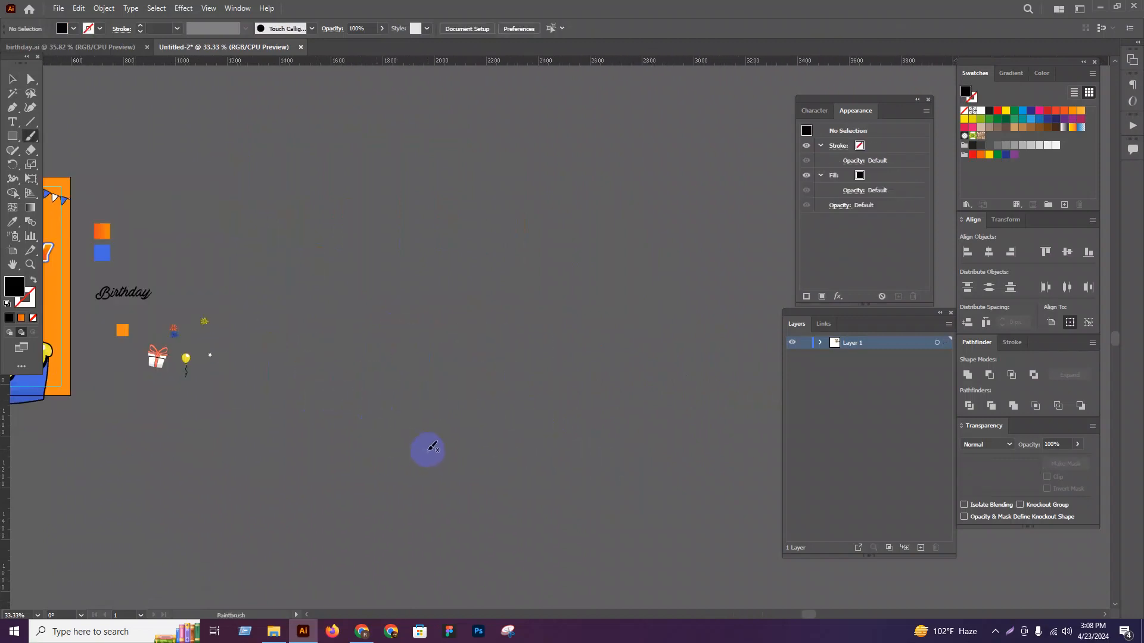
pyautogui.moveTo(558, 389)
pyautogui.mouseDown()
pyautogui.moveTo(311, 365)
pyautogui.moveTo(522, 196)
pyautogui.moveTo(272, 189)
pyautogui.moveTo(409, 153)
pyautogui.mouseUp()
pyautogui.hotkey('ctrl', 'z')
pyautogui.moveTo(598, 316)
pyautogui.mouseDown()
pyautogui.moveTo(659, 263)
pyautogui.moveTo(493, 225)
pyautogui.moveTo(464, 434)
pyautogui.moveTo(554, 401)
pyautogui.moveTo(361, 406)
pyautogui.mouseUp()
pyautogui.moveTo(598, 281)
pyautogui.mouseDown()
pyautogui.moveTo(395, 299)
pyautogui.moveTo(301, 326)
pyautogui.moveTo(326, 300)
pyautogui.moveTo(584, 209)
pyautogui.moveTo(255, 254)
pyautogui.moveTo(540, 159)
pyautogui.moveTo(510, 149)
pyautogui.moveTo(109, 199)
pyautogui.mouseUp()
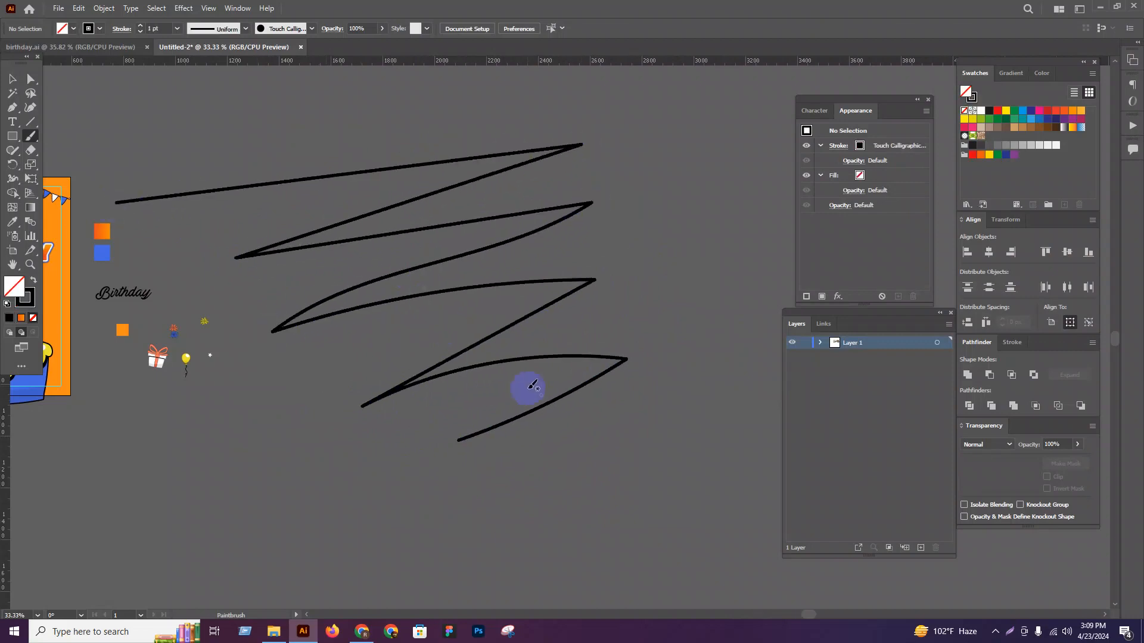
pyautogui.moveTo(638, 430); pyautogui.dragTo(638, 430)
# Step: Paint a wide black zigzag beside the poster with the Paintbrush and expand its appearance into filled shapes
pyautogui.moveTo(435, 509)
pyautogui.mouseDown()
pyautogui.moveTo(635, 411)
pyautogui.moveTo(327, 472)
pyautogui.moveTo(722, 331)
pyautogui.moveTo(337, 417)
pyautogui.moveTo(825, 225)
pyautogui.moveTo(255, 395)
pyautogui.moveTo(659, 191)
pyautogui.moveTo(280, 265)
pyautogui.moveTo(731, 103)
pyautogui.moveTo(385, 181)
pyautogui.moveTo(430, 168)
pyautogui.mouseUp()
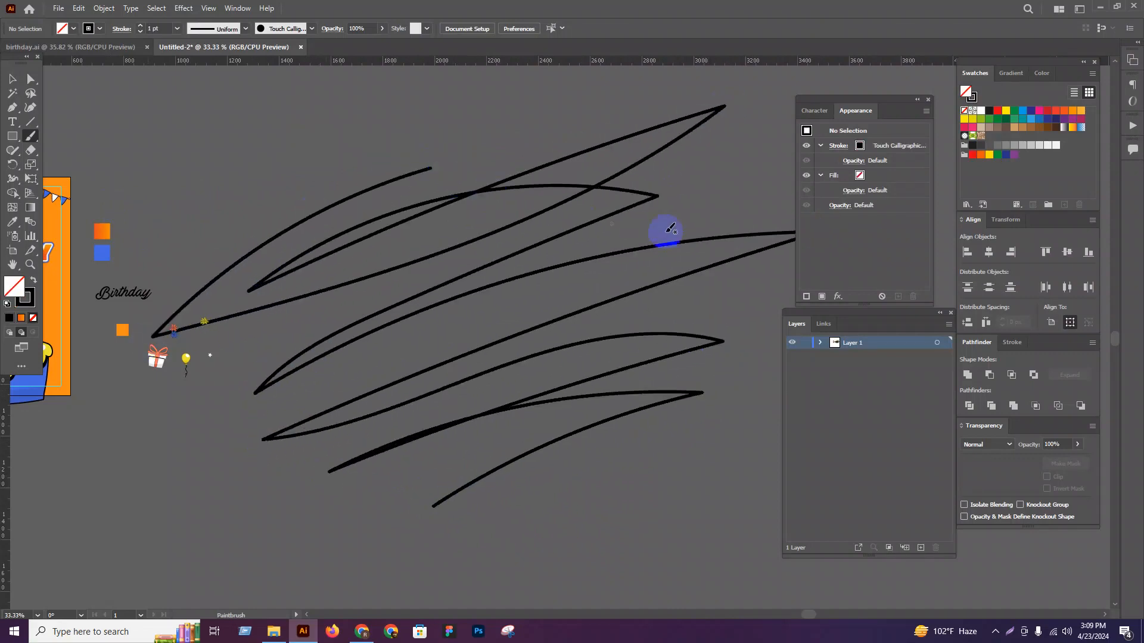
pyautogui.scroll(-2, 659, 434)
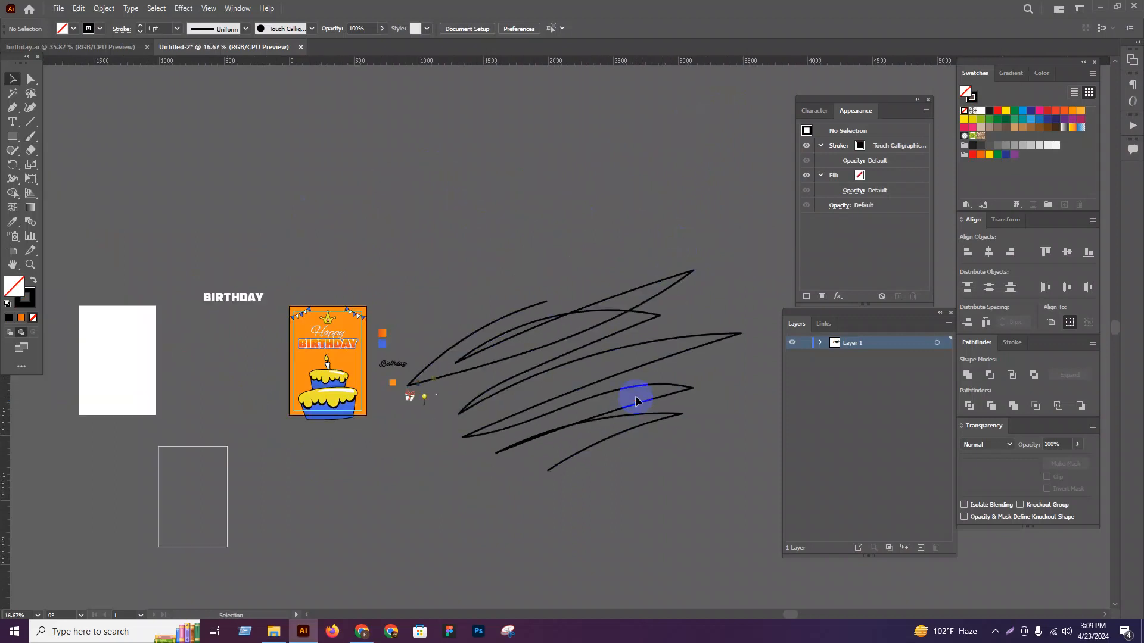
pyautogui.click(629, 380)
pyautogui.click(115, 8)
pyautogui.click(156, 161)
pyautogui.click(103, 8)
pyautogui.click(418, 184)
pyautogui.click(631, 458)
pyautogui.click(700, 365)
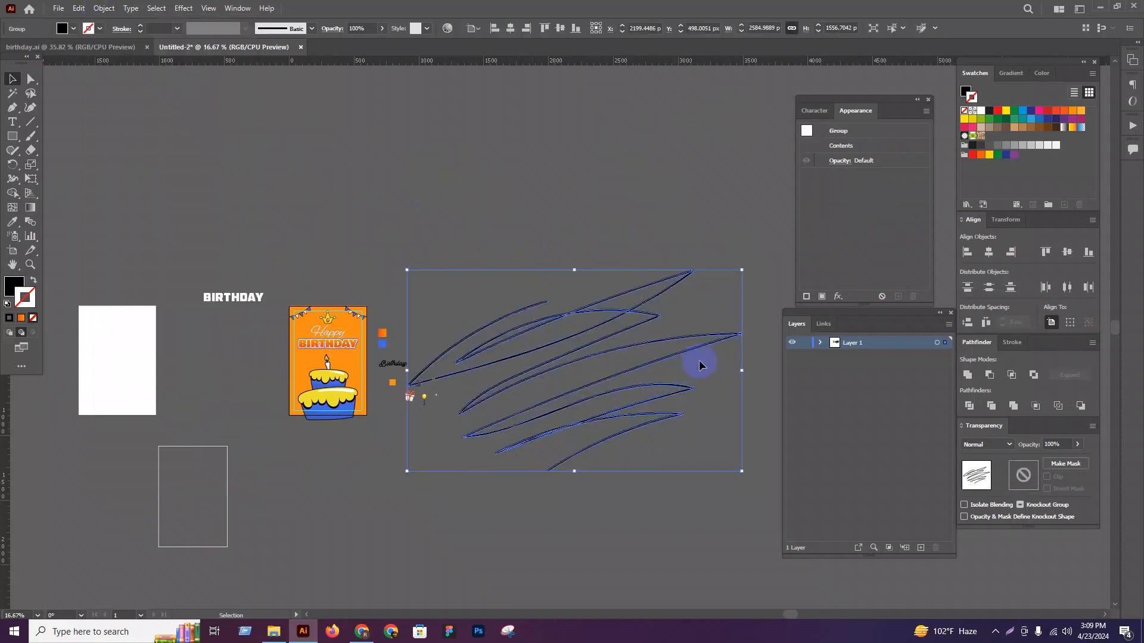
# Step: Fill the expanded zigzag with white and centre it horizontally and vertically on the artboard
pyautogui.click(981, 111)
pyautogui.click(554, 450)
pyautogui.moveTo(576, 352); pyautogui.dragTo(346, 345)
pyautogui.scroll(2, 310, 343)
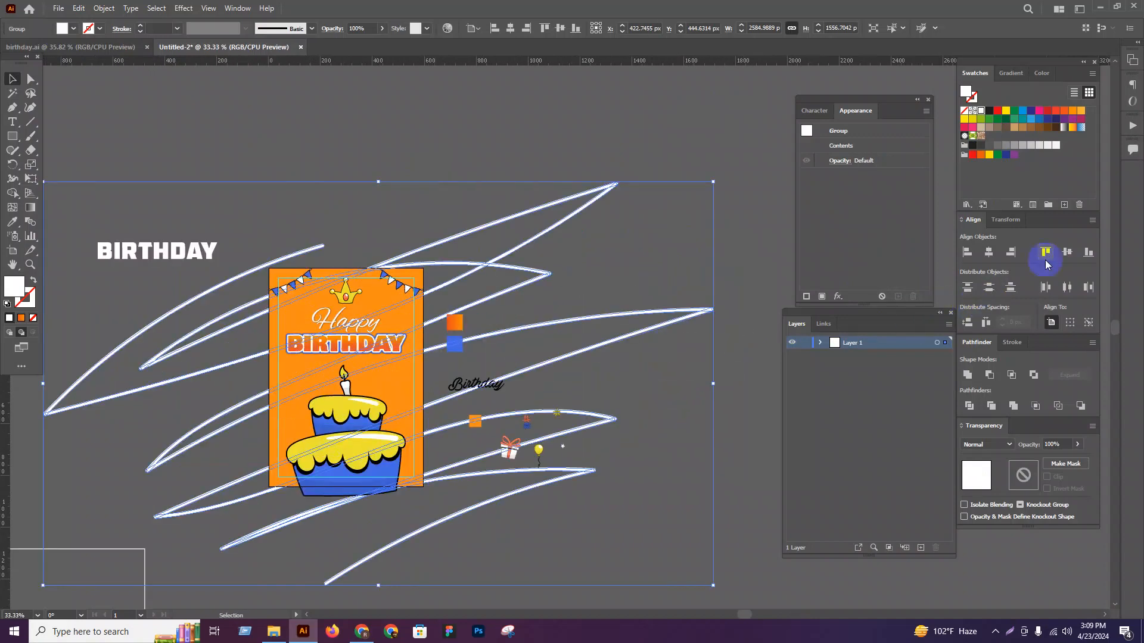
pyautogui.click(1086, 252)
pyautogui.click(1066, 252)
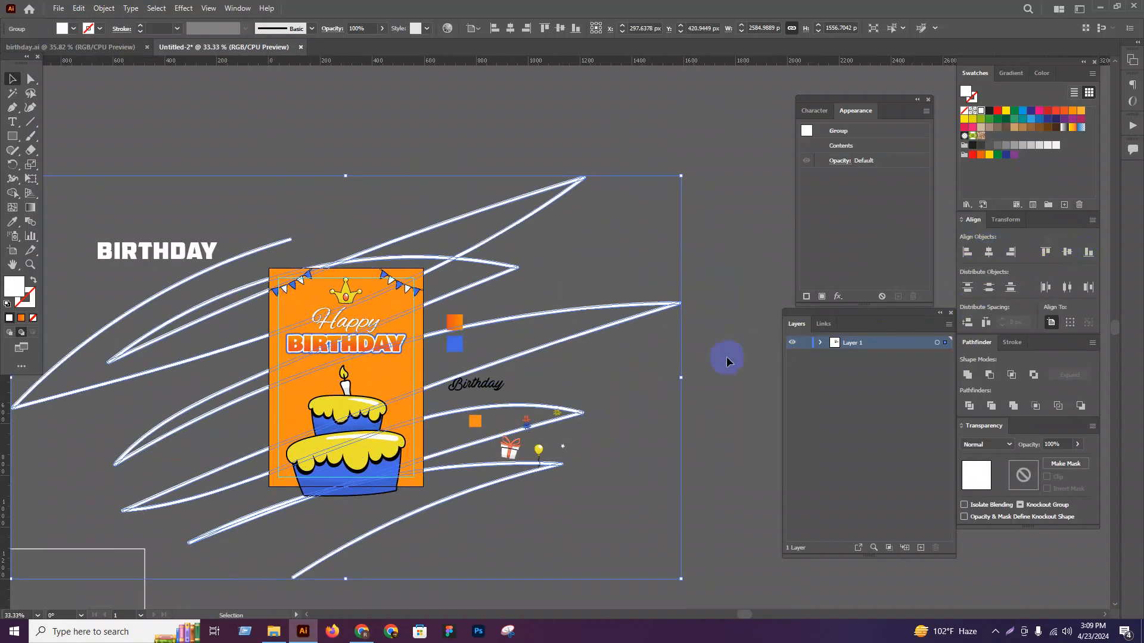
# Step: Scale the zigzag down to about 2043 by 1230 px and rotate it so its lines slope down to the right
pyautogui.moveTo(679, 377); pyautogui.dragTo(609, 376)
pyautogui.scroll(2, 434, 461)
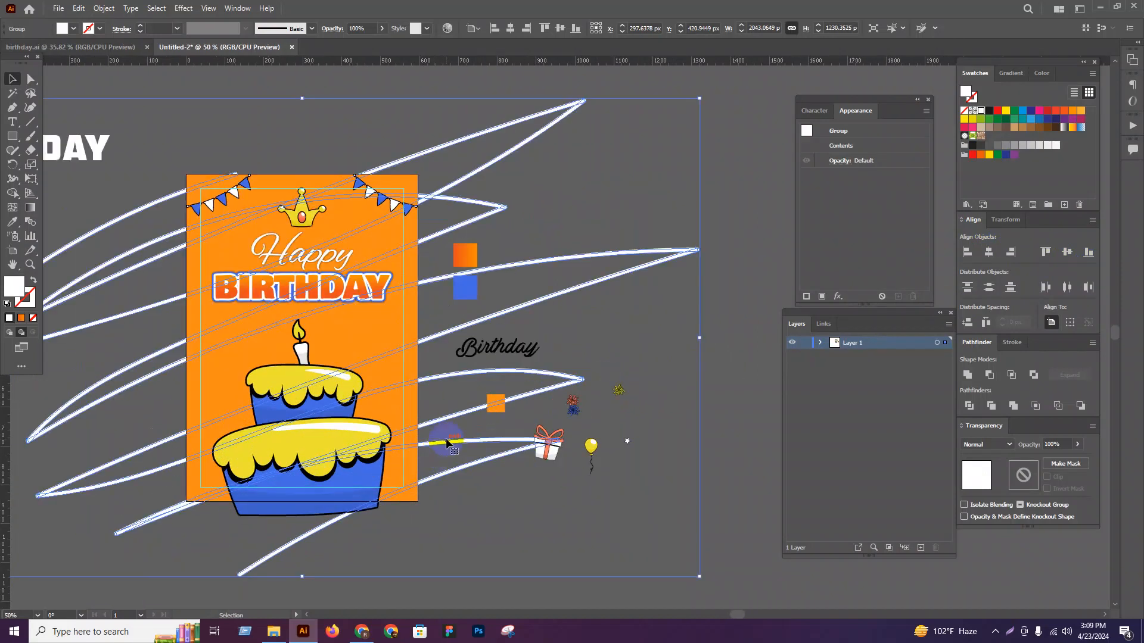
pyautogui.moveTo(695, 164)
pyautogui.mouseDown()
pyautogui.moveTo(689, 263)
pyautogui.moveTo(653, 332)
pyautogui.moveTo(627, 439)
pyautogui.moveTo(577, 334)
pyautogui.mouseUp()
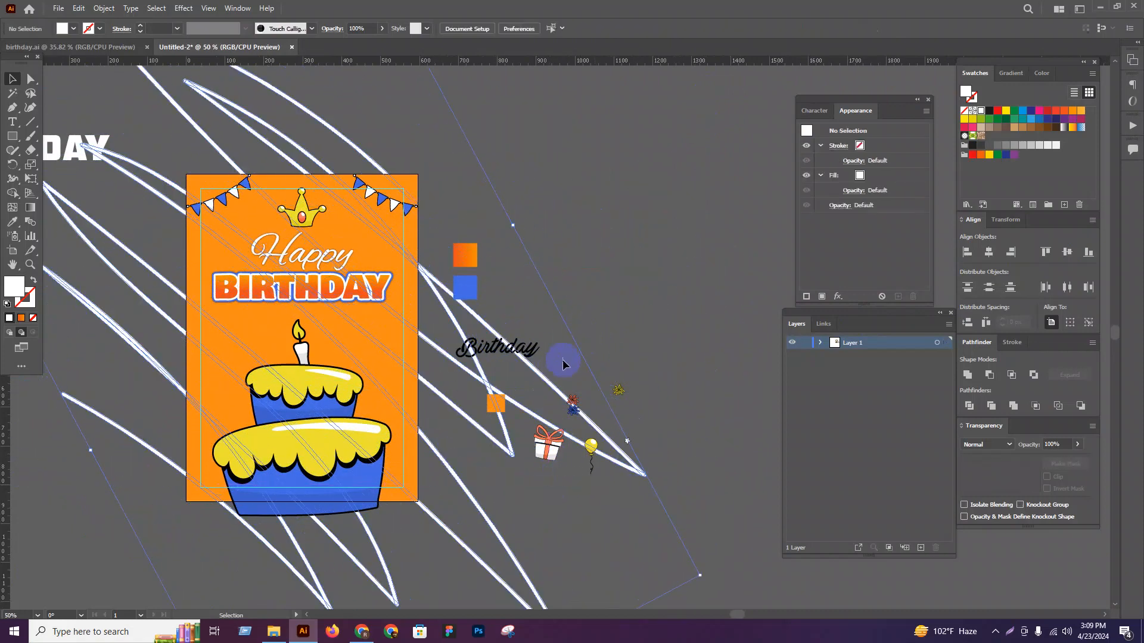
# Step: Send the poster's orange background rectangle behind the zigzag and set the zigzag's opacity to 10%
pyautogui.click(491, 198)
pyautogui.click(410, 231)
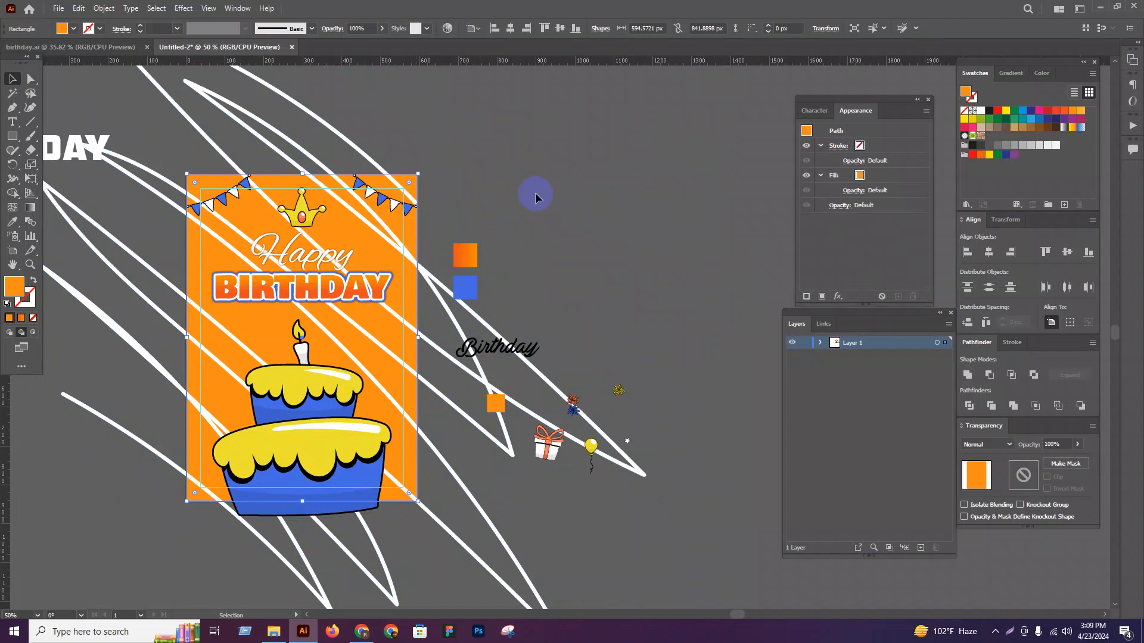
pyautogui.click(478, 298)
pyautogui.click(479, 315)
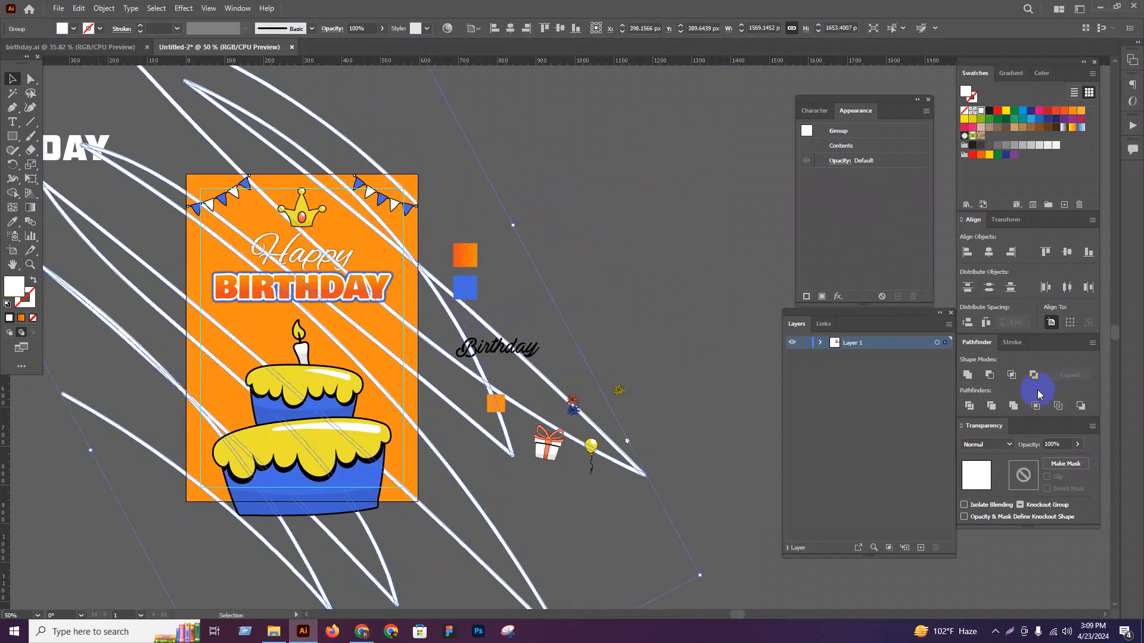
pyautogui.click(1062, 443)
pyautogui.write('10')
pyautogui.press('Return')
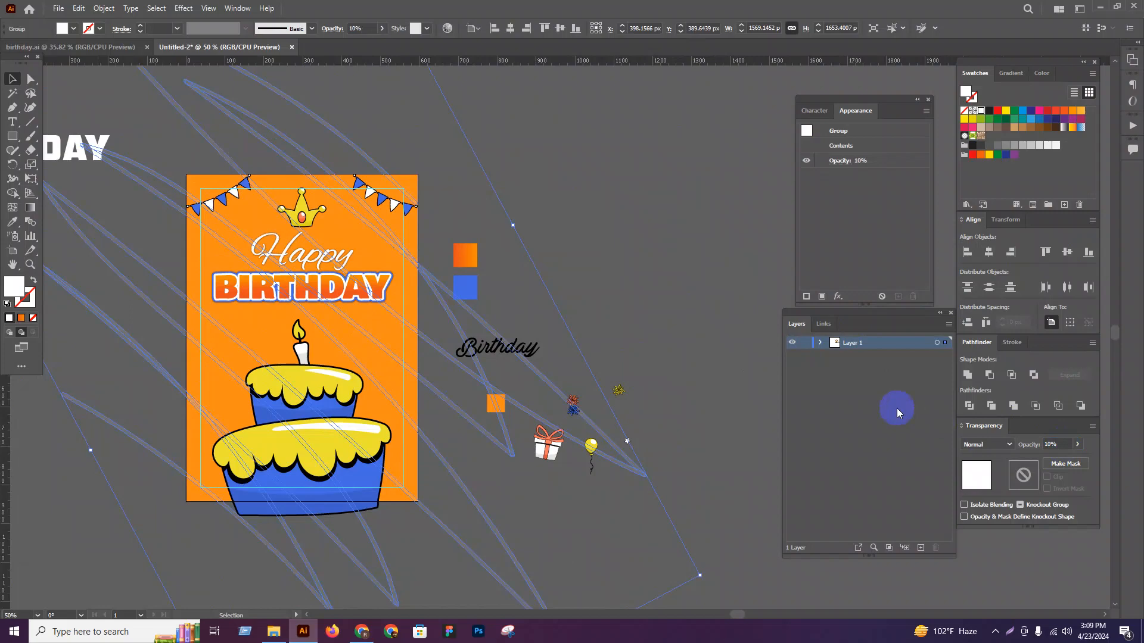
# Step: Preview the poster full screen and delete the diagonal zigzag
pyautogui.click(549, 200)
pyautogui.hotkey('shift', 'f')
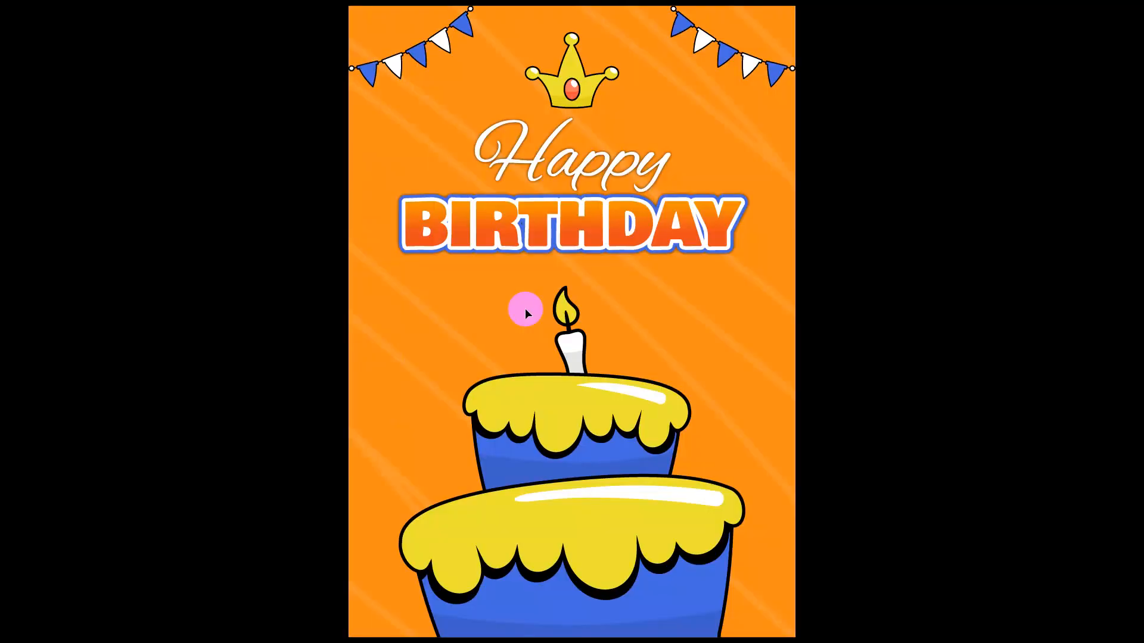
pyautogui.press('Escape')
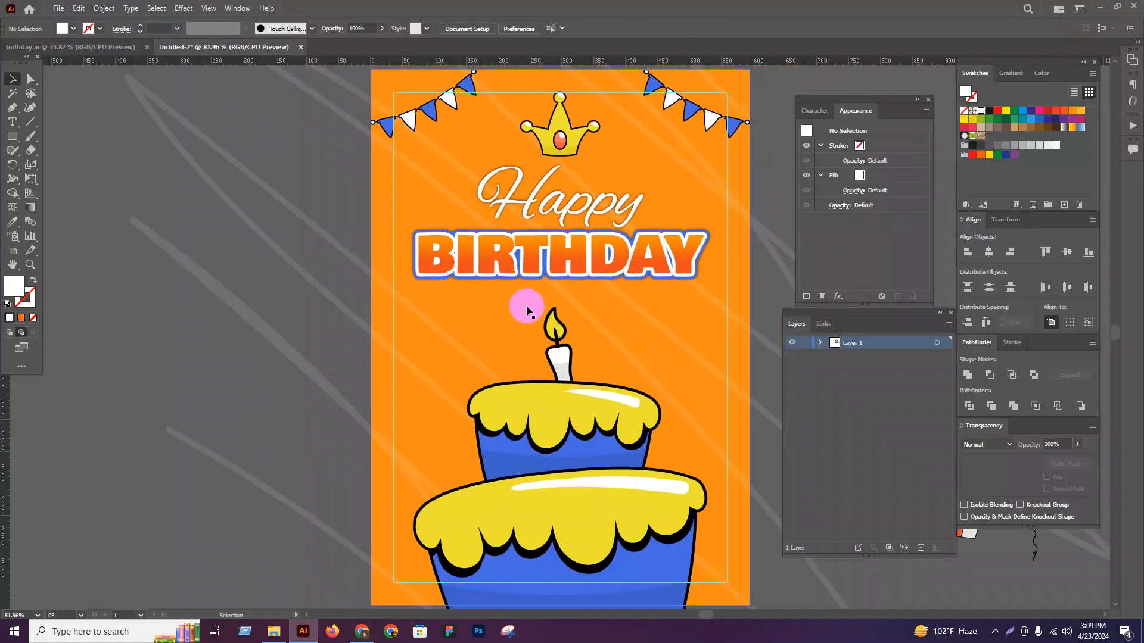
pyautogui.click(304, 224)
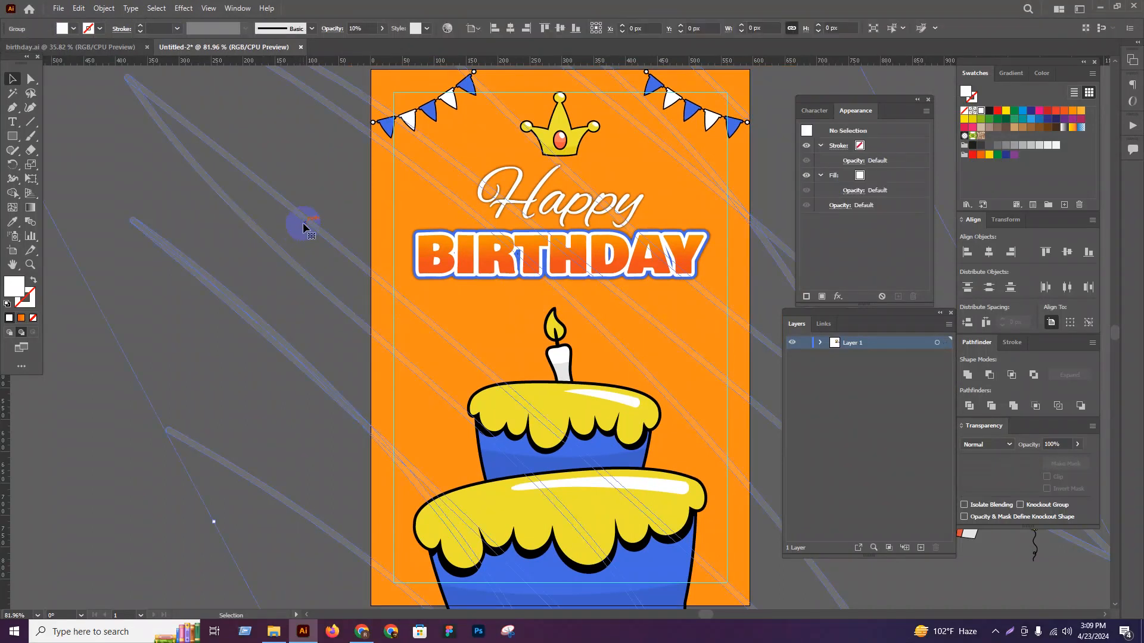
pyautogui.press('Delete')
pyautogui.scroll(-3, 275, 232)
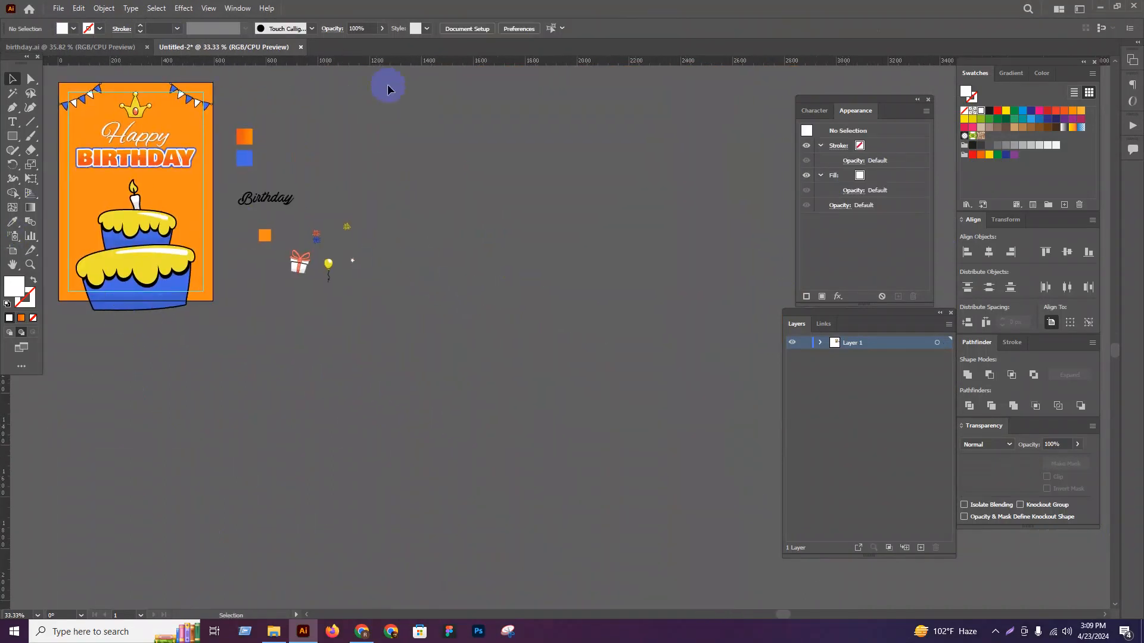
pyautogui.moveTo(397, 364); pyautogui.dragTo(267, 369)
pyautogui.press('b')
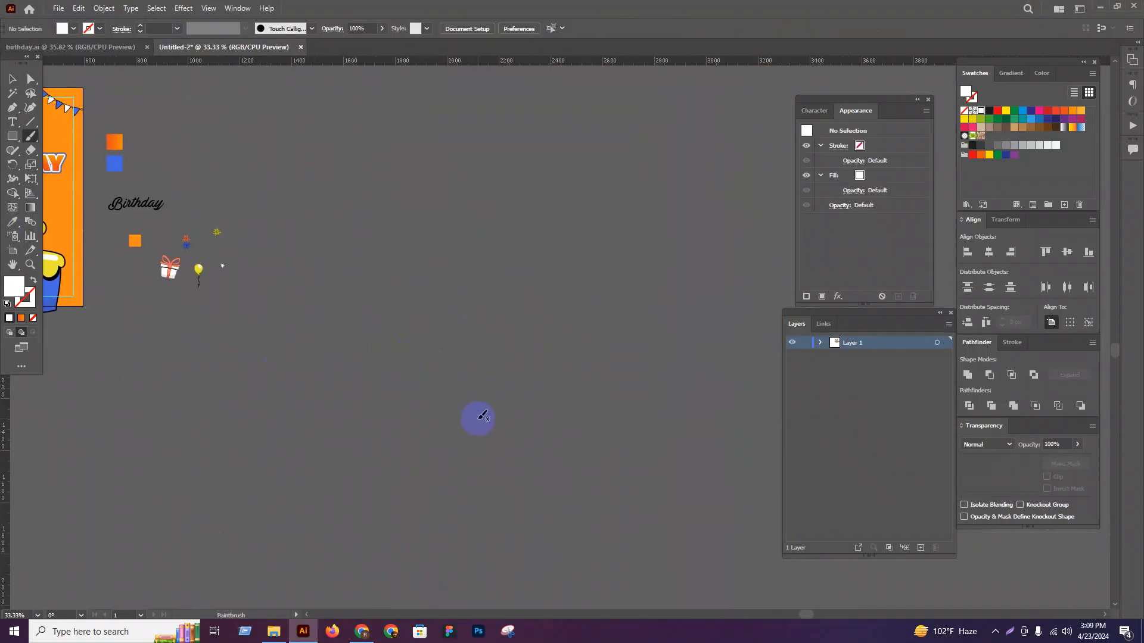
pyautogui.moveTo(596, 333)
pyautogui.mouseDown()
pyautogui.moveTo(472, 350)
pyautogui.moveTo(676, 286)
pyautogui.moveTo(378, 375)
pyautogui.moveTo(671, 239)
pyautogui.mouseUp()
pyautogui.moveTo(348, 312)
pyautogui.mouseDown()
pyautogui.moveTo(592, 203)
pyautogui.moveTo(322, 234)
pyautogui.mouseUp()
pyautogui.moveTo(554, 145); pyautogui.dragTo(555, 144)
pyautogui.hotkey('ctrl', 'z')
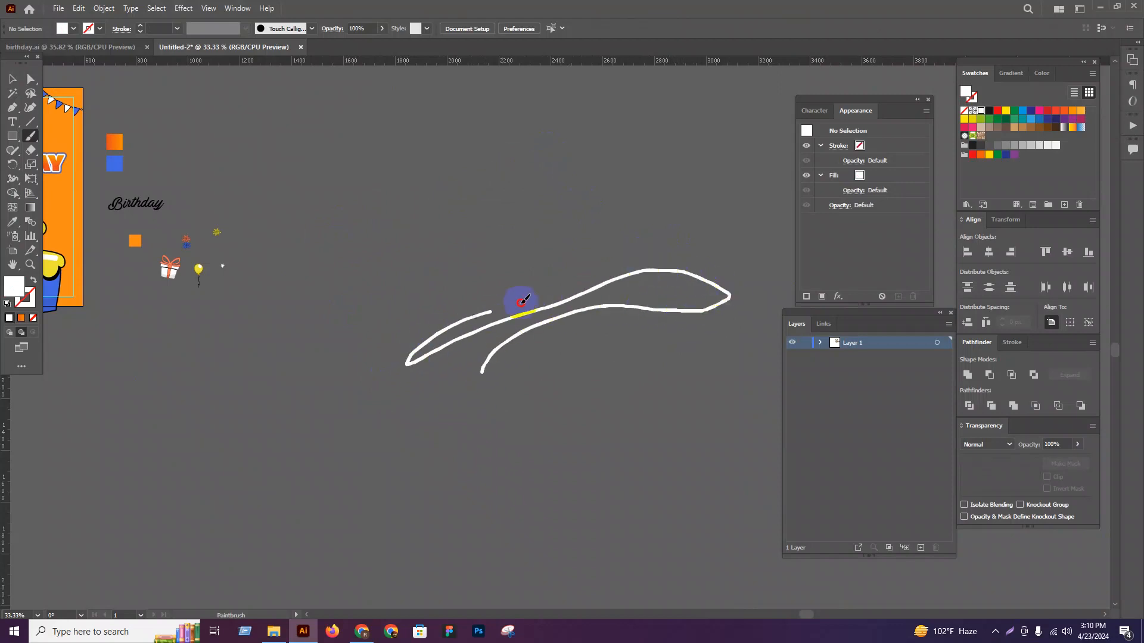
pyautogui.moveTo(716, 240)
pyautogui.mouseDown()
pyautogui.moveTo(641, 223)
pyautogui.moveTo(383, 319)
pyautogui.moveTo(610, 190)
pyautogui.mouseUp()
pyautogui.moveTo(692, 180); pyautogui.dragTo(403, 218)
pyautogui.moveTo(312, 254)
pyautogui.mouseDown()
pyautogui.moveTo(632, 123)
pyautogui.moveTo(724, 123)
pyautogui.moveTo(239, 255)
pyautogui.moveTo(499, 133)
pyautogui.mouseUp()
pyautogui.moveTo(719, 88)
pyautogui.mouseDown()
pyautogui.moveTo(571, 89)
pyautogui.moveTo(329, 181)
pyautogui.mouseUp()
pyautogui.scroll(3, 476, 381)
pyautogui.hotkey('ctrl', 'z')
# Step: Paint a wide zigzag of curved white lines on the empty canvas beside the poster with the Paintbrush
pyautogui.moveTo(538, 487)
pyautogui.mouseDown()
pyautogui.moveTo(757, 372)
pyautogui.moveTo(780, 387)
pyautogui.mouseUp()
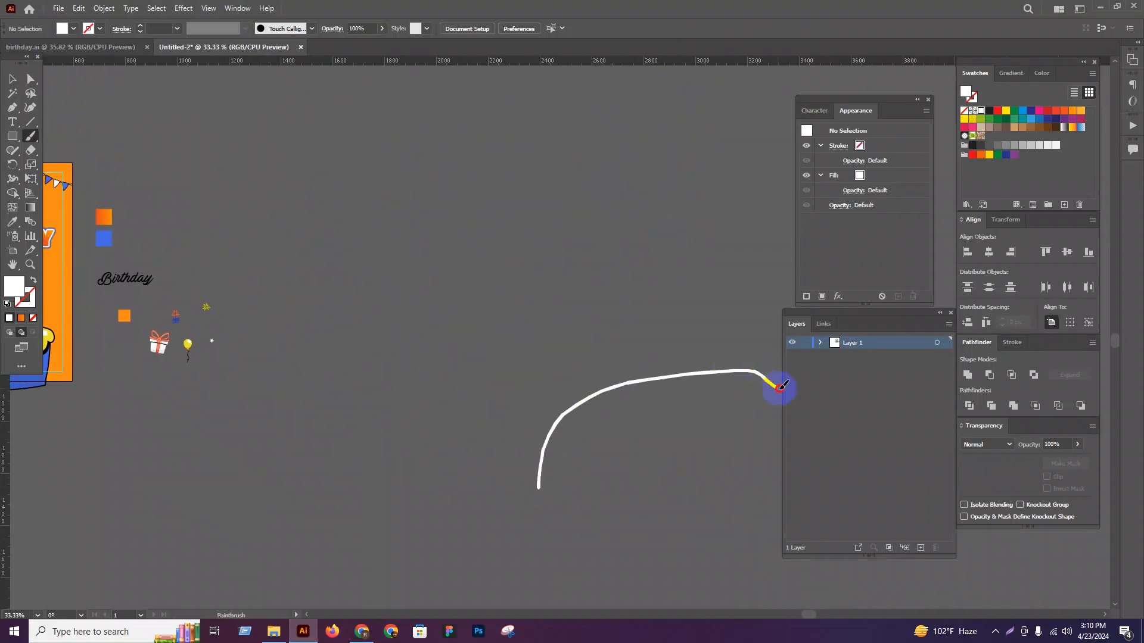
pyautogui.moveTo(722, 245)
pyautogui.mouseDown()
pyautogui.moveTo(377, 416)
pyautogui.moveTo(555, 247)
pyautogui.mouseUp()
pyautogui.moveTo(731, 192)
pyautogui.mouseDown()
pyautogui.moveTo(589, 196)
pyautogui.moveTo(361, 310)
pyautogui.mouseUp()
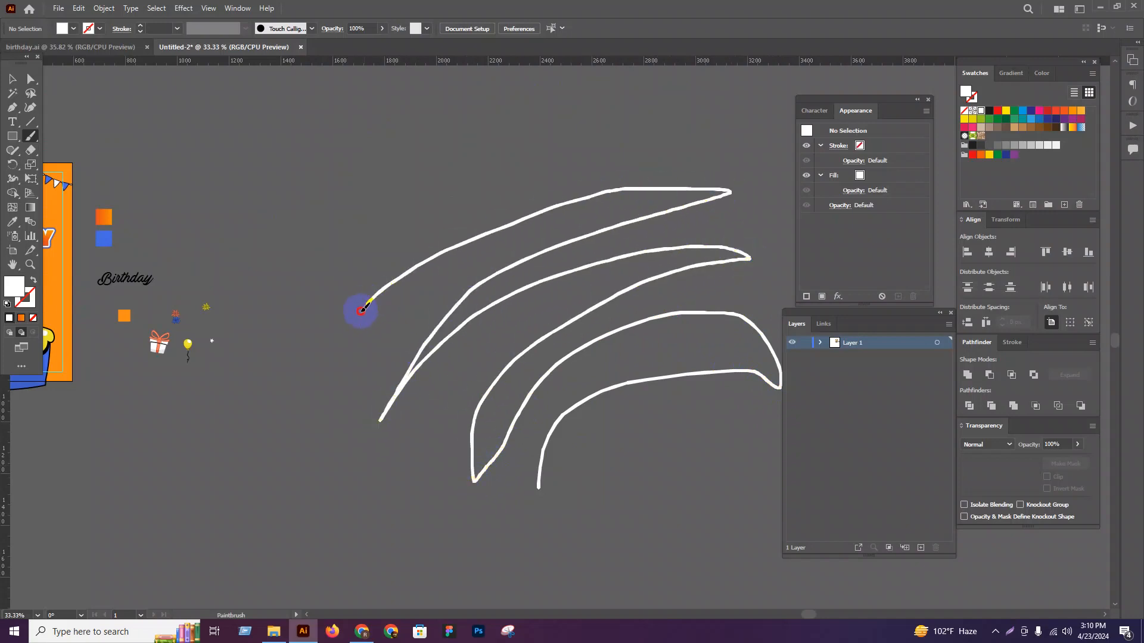
pyautogui.moveTo(501, 189)
pyautogui.mouseDown()
pyautogui.moveTo(733, 146)
pyautogui.moveTo(273, 242)
pyautogui.moveTo(623, 101)
pyautogui.mouseUp()
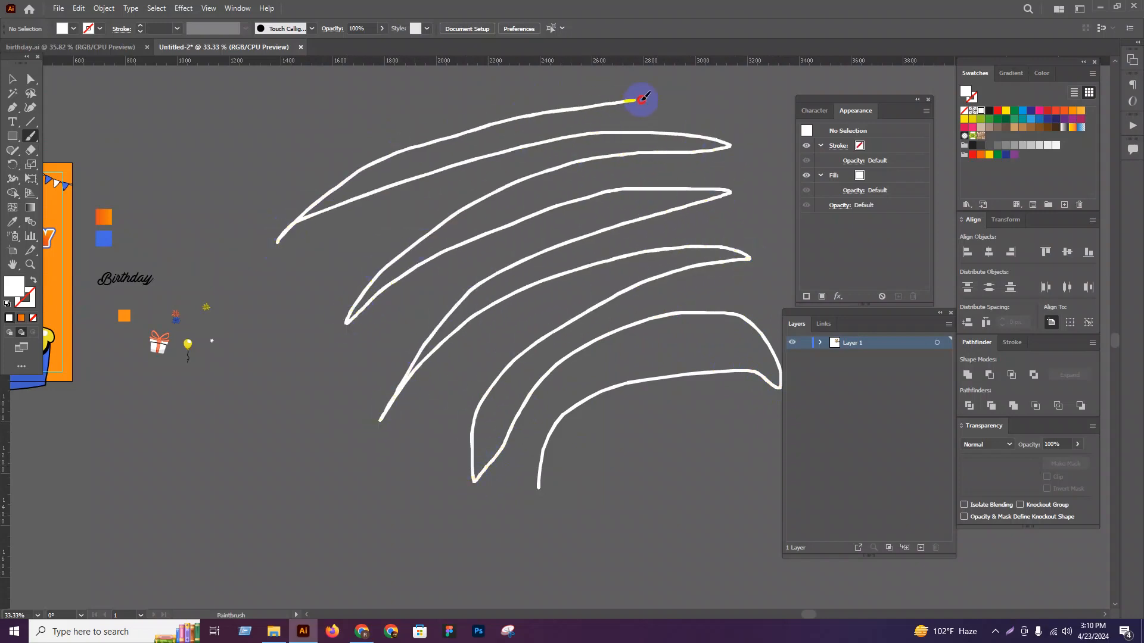
pyautogui.moveTo(691, 96)
pyautogui.mouseDown()
pyautogui.moveTo(483, 97)
pyautogui.moveTo(272, 167)
pyautogui.moveTo(237, 194)
pyautogui.mouseUp()
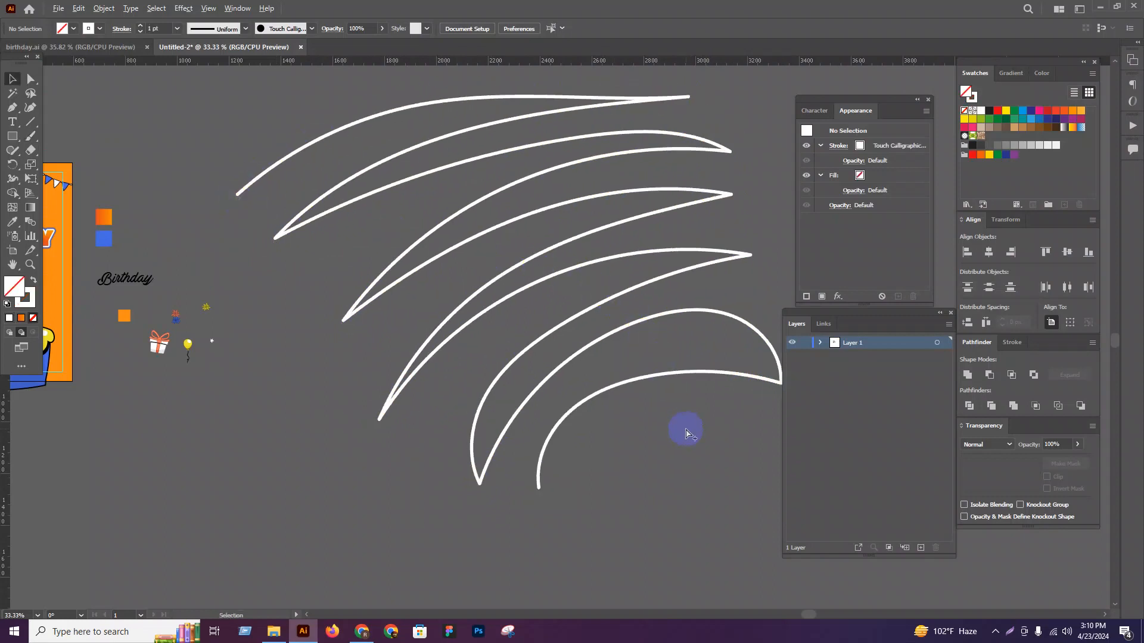
# Step: Expand the appearance of the curved white zigzag into filled shapes
pyautogui.scroll(-1, 685, 432)
pyautogui.click(645, 353)
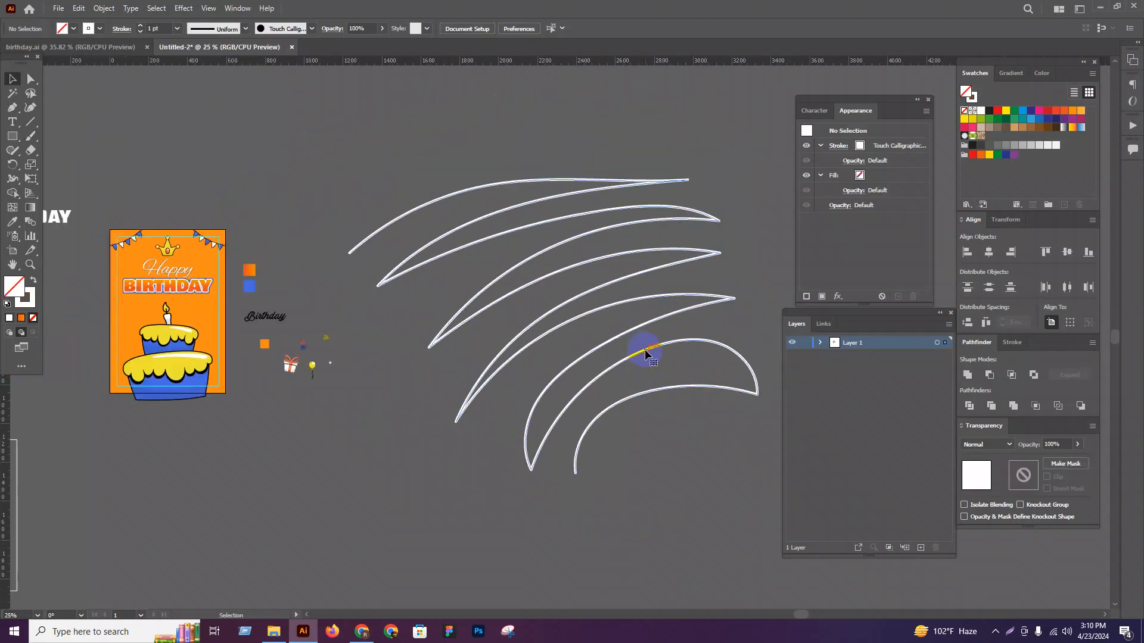
pyautogui.click(104, 8)
pyautogui.click(177, 162)
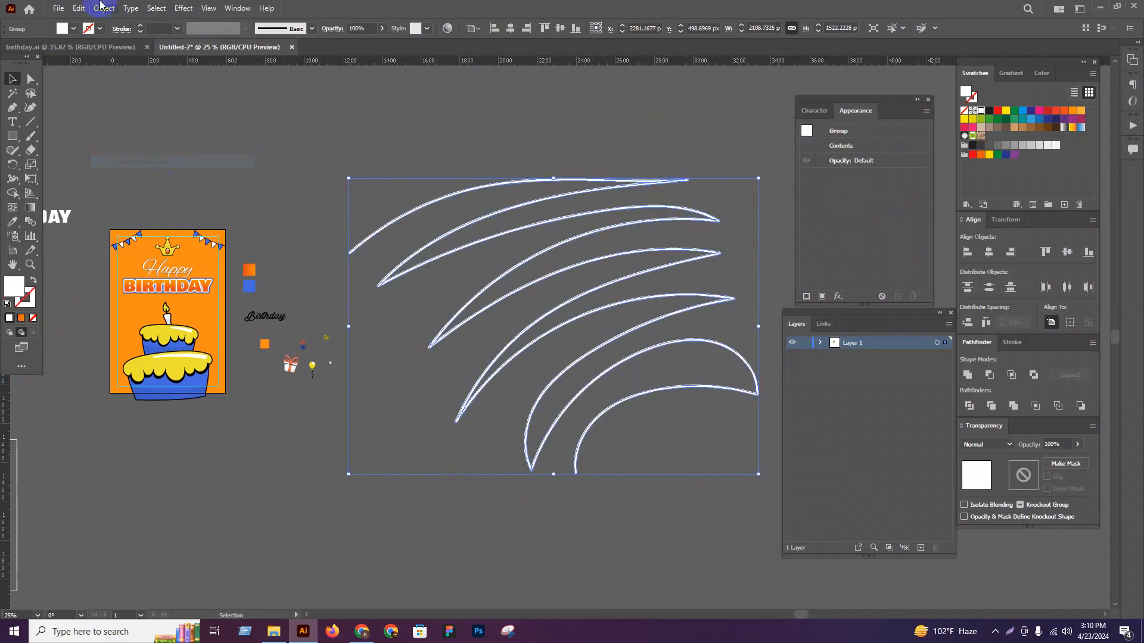
# Step: Centre the curved zigzag on the artboard behind the poster artwork and scale it down to about 1372 by 991 px
pyautogui.click(991, 250)
pyautogui.click(1067, 251)
pyautogui.scroll(1, 54, 365)
pyautogui.moveTo(349, 298); pyautogui.dragTo(436, 277)
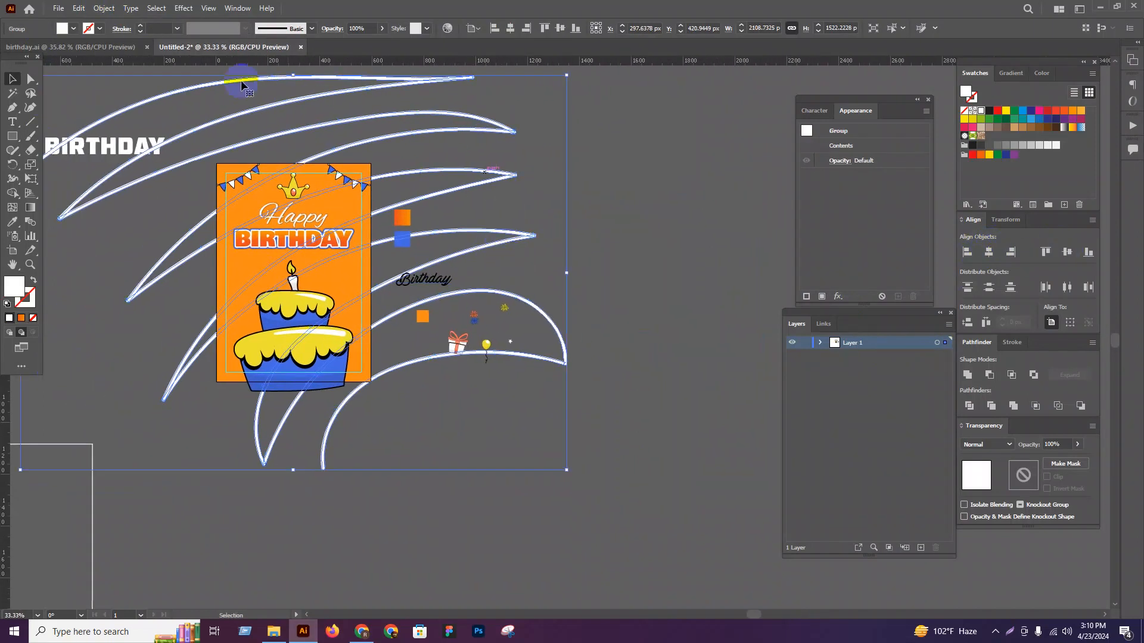
pyautogui.moveTo(295, 77); pyautogui.dragTo(294, 144)
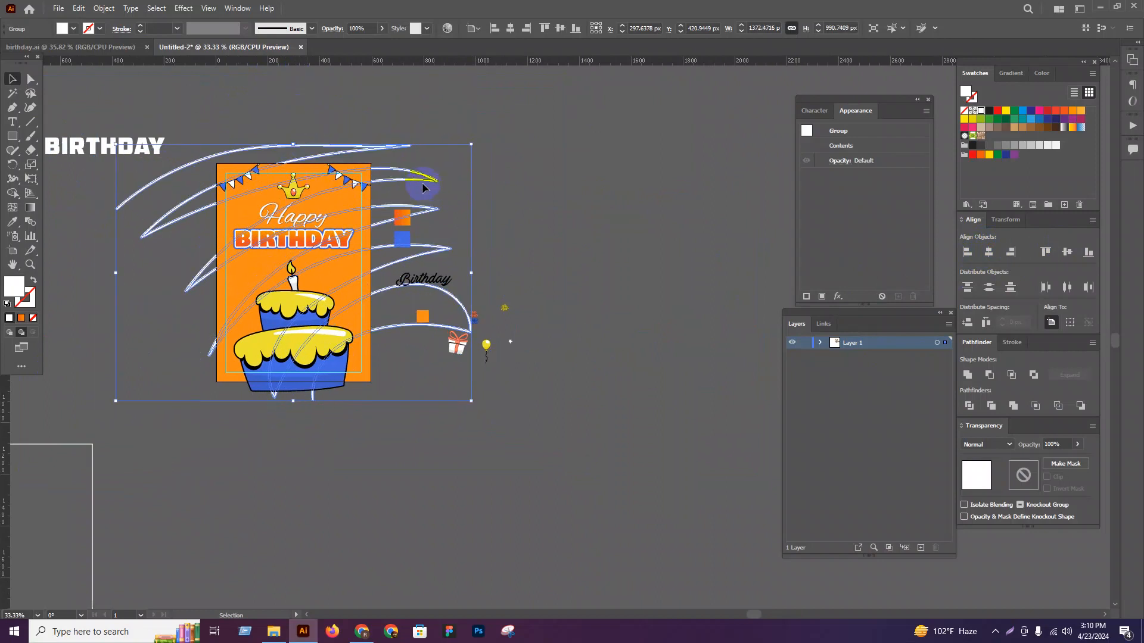
pyautogui.click(567, 169)
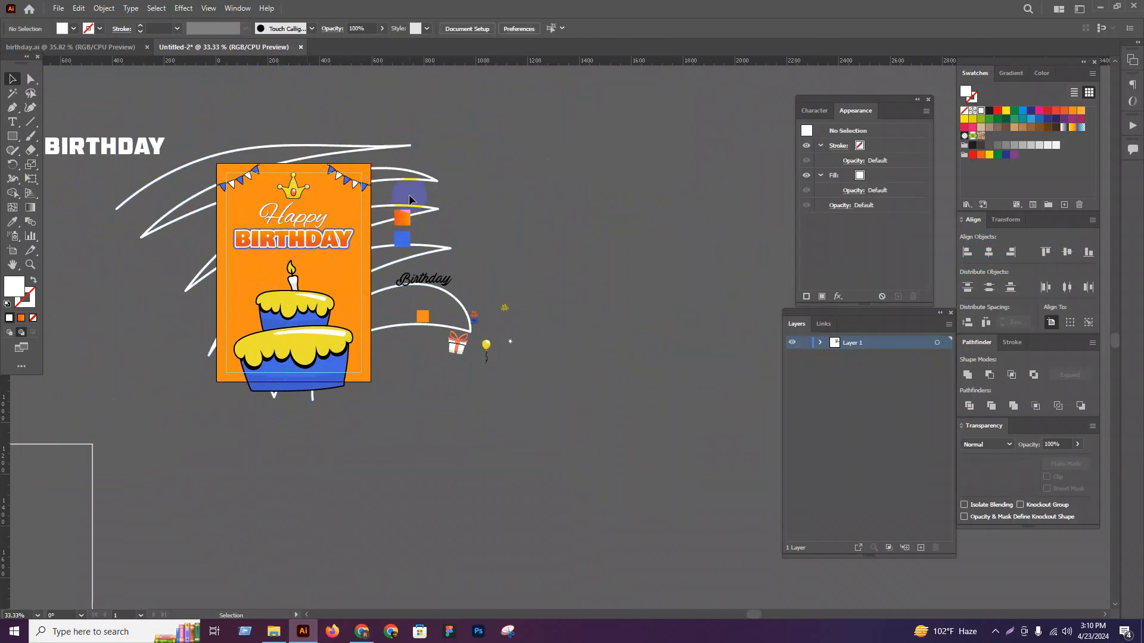
# Step: Enlarge the curved zigzag to about 1406 by 1041 px and shift it down and left to about X 156, Y 502 px
pyautogui.moveTo(410, 187); pyautogui.dragTo(386, 221)
pyautogui.moveTo(460, 417); pyautogui.dragTo(467, 429)
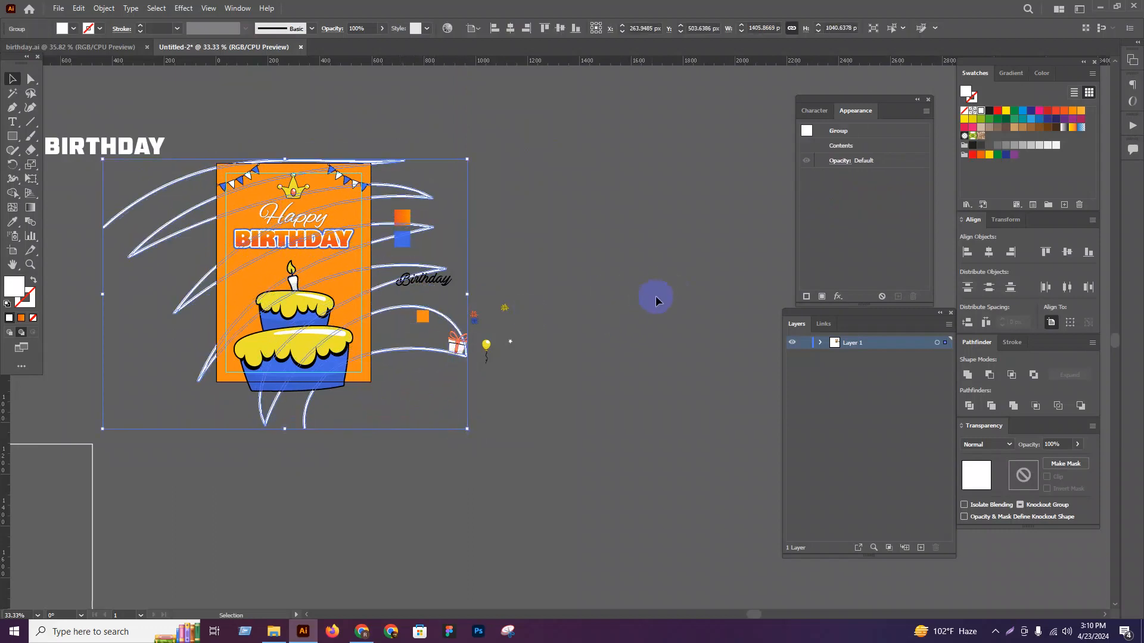
pyautogui.press('Up')
pyautogui.press('Left')
pyautogui.press('Left')
pyautogui.press('Left')
pyautogui.press('Left')
pyautogui.press('Left')
pyautogui.press('Left')
pyautogui.press('Left')
pyautogui.press('Left')
pyautogui.press('Left')
pyautogui.press('Left')
pyautogui.press('Left')
pyautogui.press('Left')
pyautogui.press('Left')
pyautogui.press('Left')
pyautogui.press('Left')
pyautogui.press('Left')
pyautogui.press('Left')
pyautogui.press('Left')
pyautogui.press('Left')
pyautogui.press('Left')
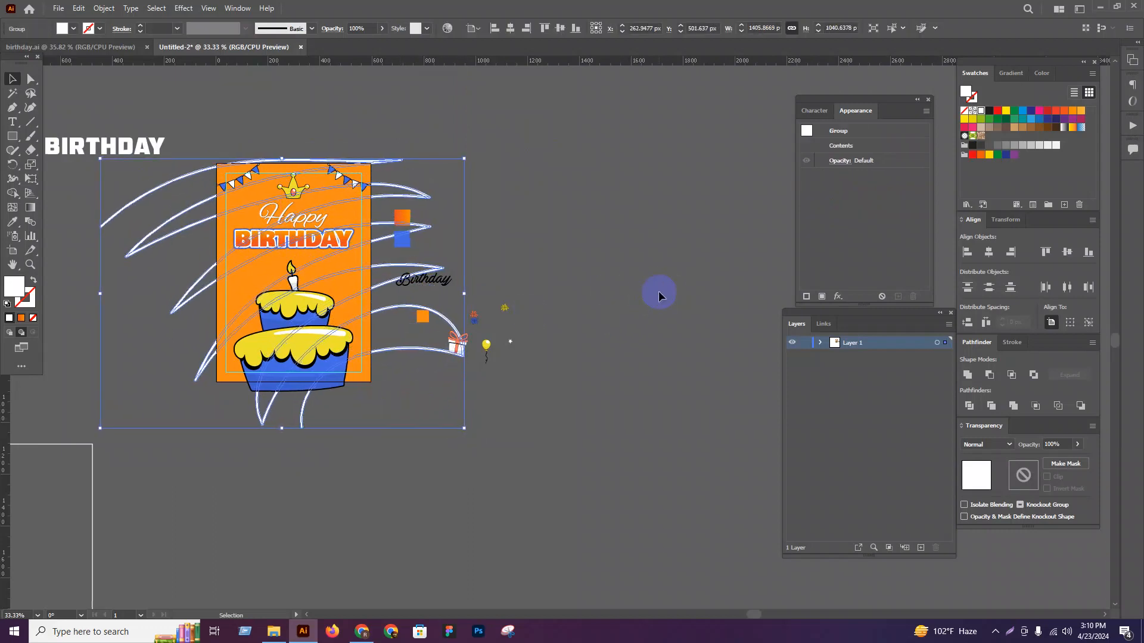
pyautogui.press('Left')
pyautogui.press('Left')
pyautogui.press('Left')
pyautogui.press('Left')
pyautogui.press('Left')
pyautogui.press('Left')
pyautogui.press('Left')
pyautogui.press('Left')
pyautogui.press('Left')
pyautogui.press('Left')
pyautogui.press('Left')
pyautogui.press('Left')
pyautogui.press('Left')
pyautogui.press('Left')
pyautogui.press('Left')
pyautogui.press('Left')
pyautogui.press('Left')
pyautogui.press('Left')
pyautogui.press('Left')
pyautogui.press('Left')
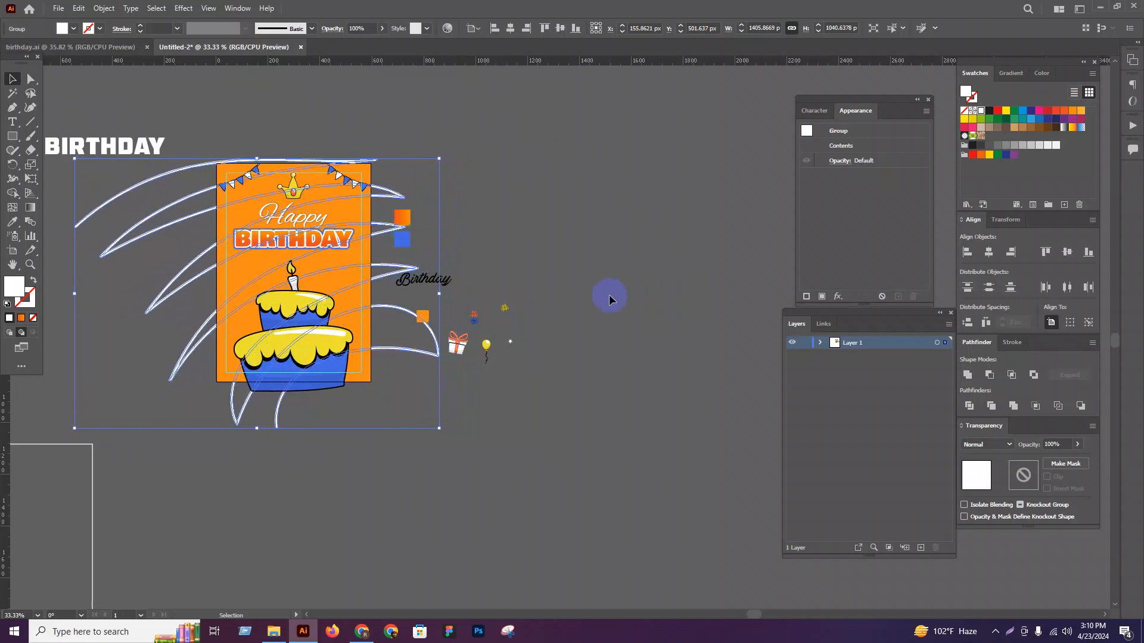
# Step: Clip the curved white zigzag to the poster bounds with the orange poster-sized rectangle as the clipping mask
pyautogui.click(377, 449)
pyautogui.scroll(2, 376, 357)
pyautogui.click(353, 375)
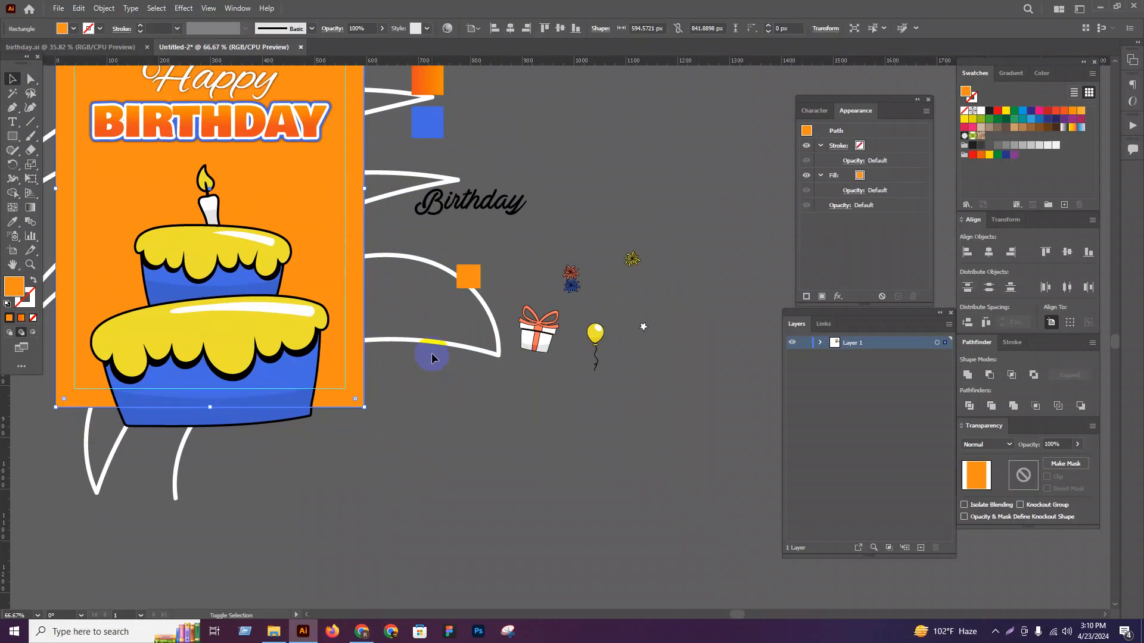
pyautogui.keyDown('shift'); pyautogui.click(448, 344); pyautogui.keyUp('shift')
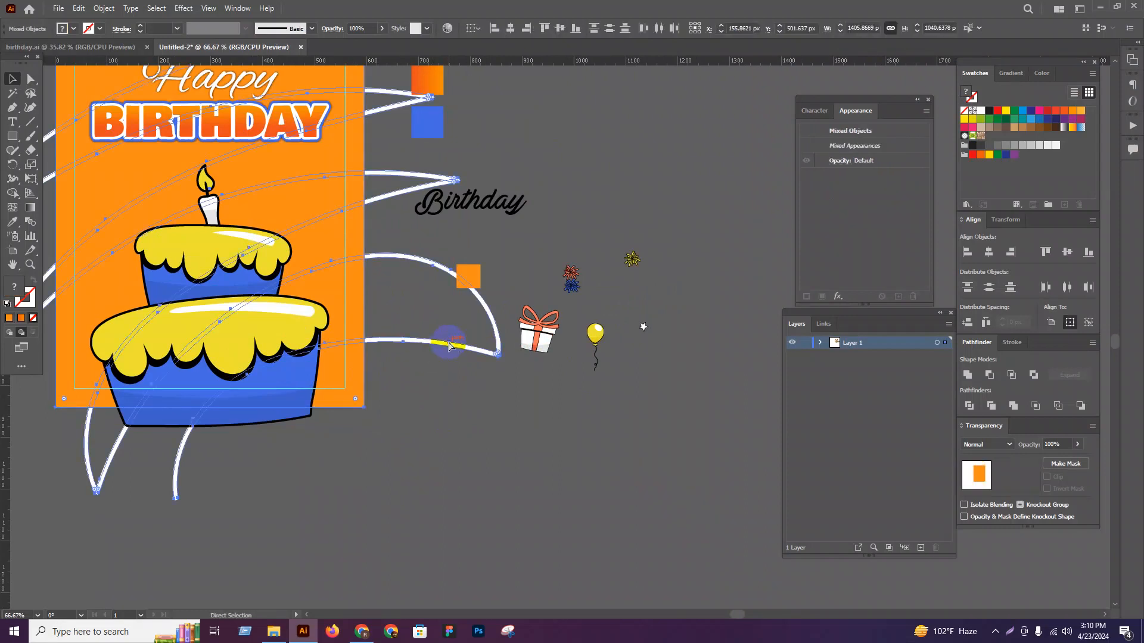
pyautogui.hotkey('ctrl', '7')
# Step: Set the opacity of the clipped curved line pattern to 10%
pyautogui.moveTo(444, 359); pyautogui.dragTo(620, 463)
pyautogui.click(191, 362)
pyautogui.moveTo(260, 400); pyautogui.dragTo(204, 452)
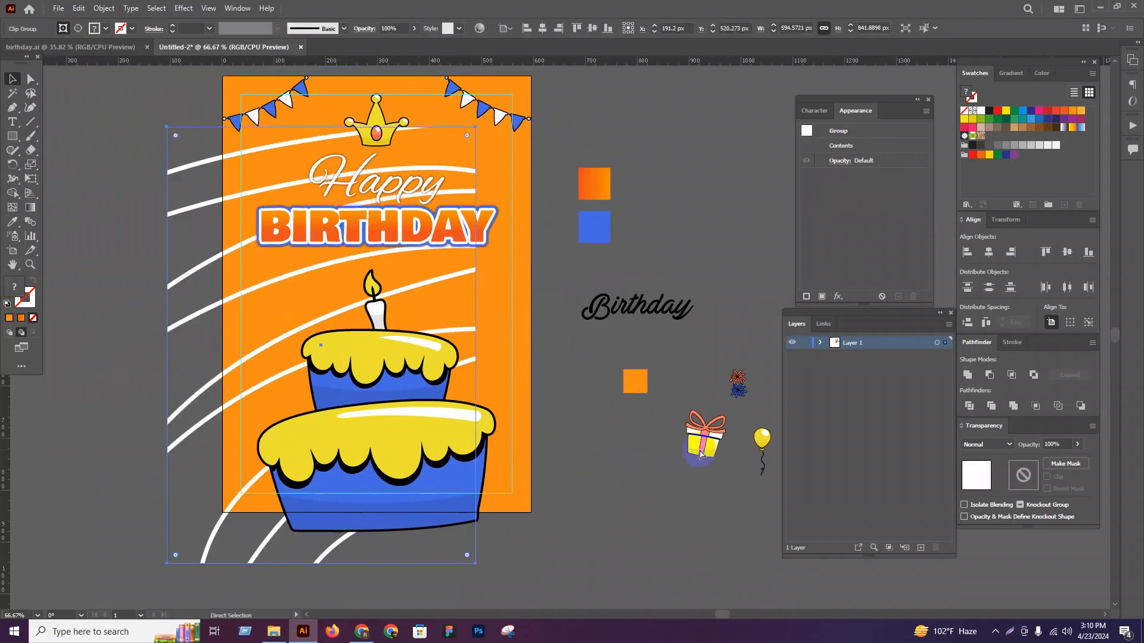
pyautogui.hotkey('ctrl', 'z')
pyautogui.click(1064, 443)
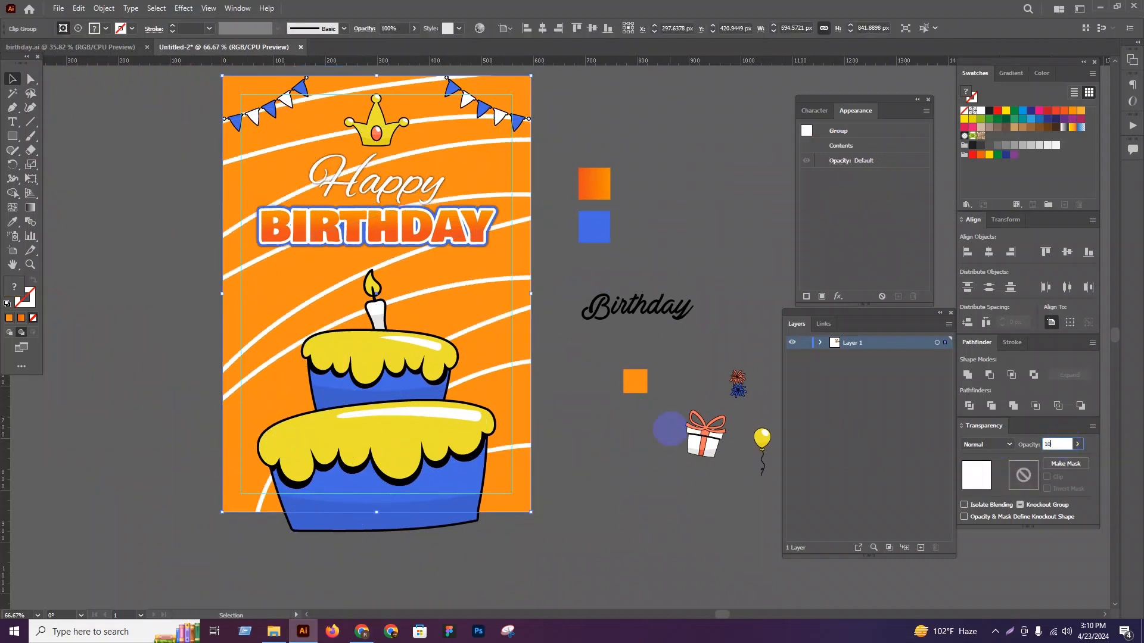
pyautogui.write('10')
pyautogui.press('Return')
# Step: Examine the poster with its faint line pattern in full-screen presentation view
pyautogui.hotkey('shift', 'f')
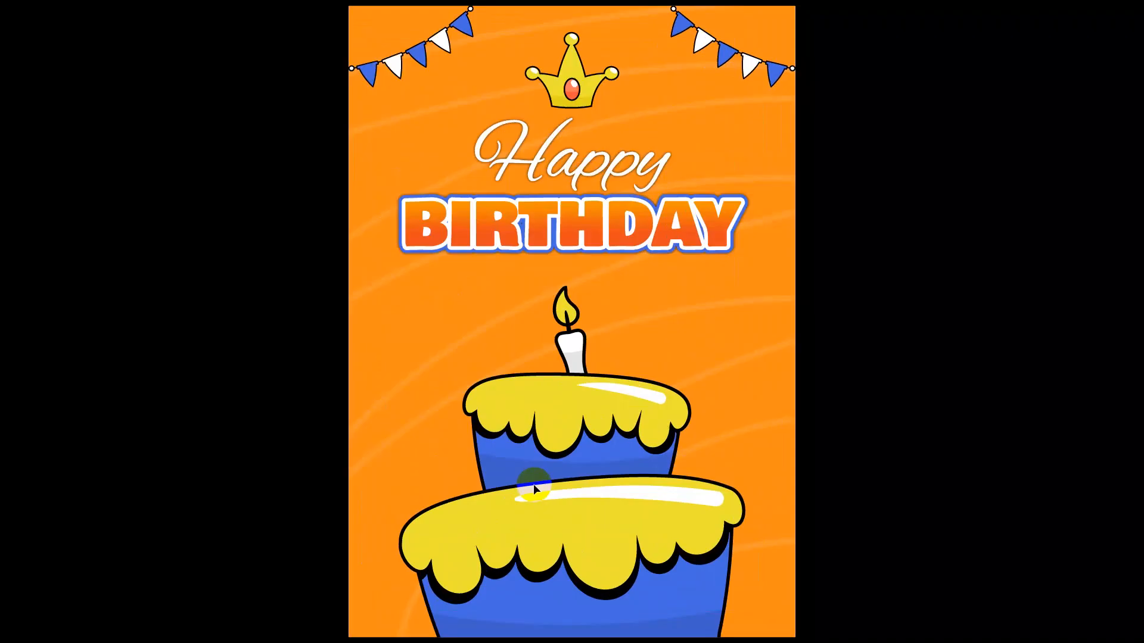
pyautogui.press('Escape')
pyautogui.scroll(-3, 424, 334)
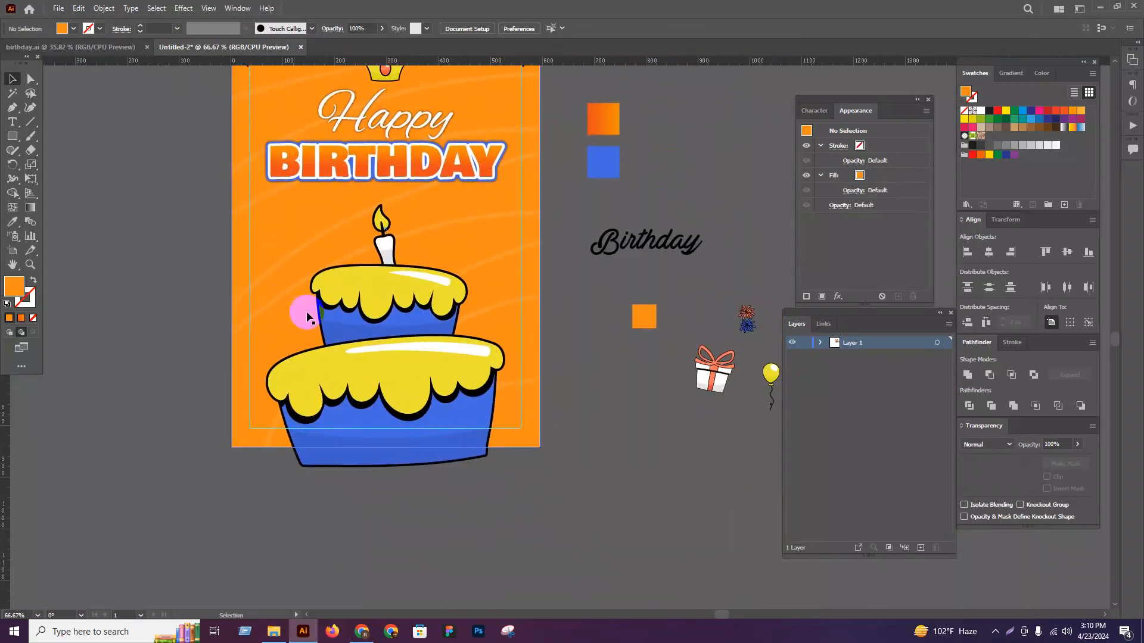
pyautogui.scroll(-2, 293, 314)
pyautogui.hotkey('shift', 'f')
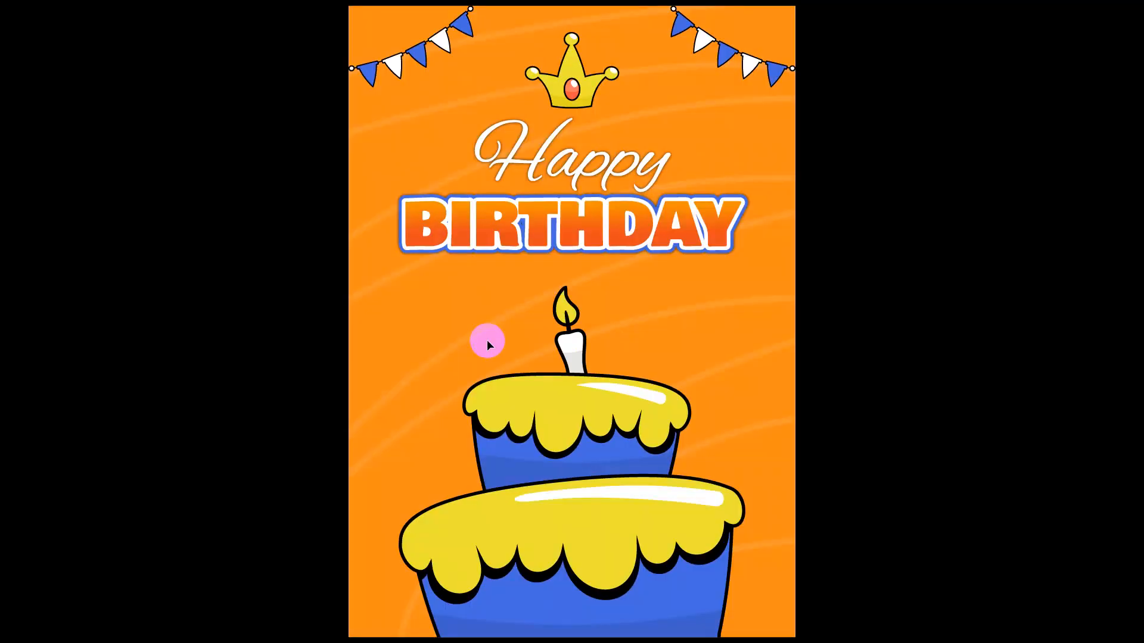
pyautogui.press('Escape')
pyautogui.scroll(-1, 488, 339)
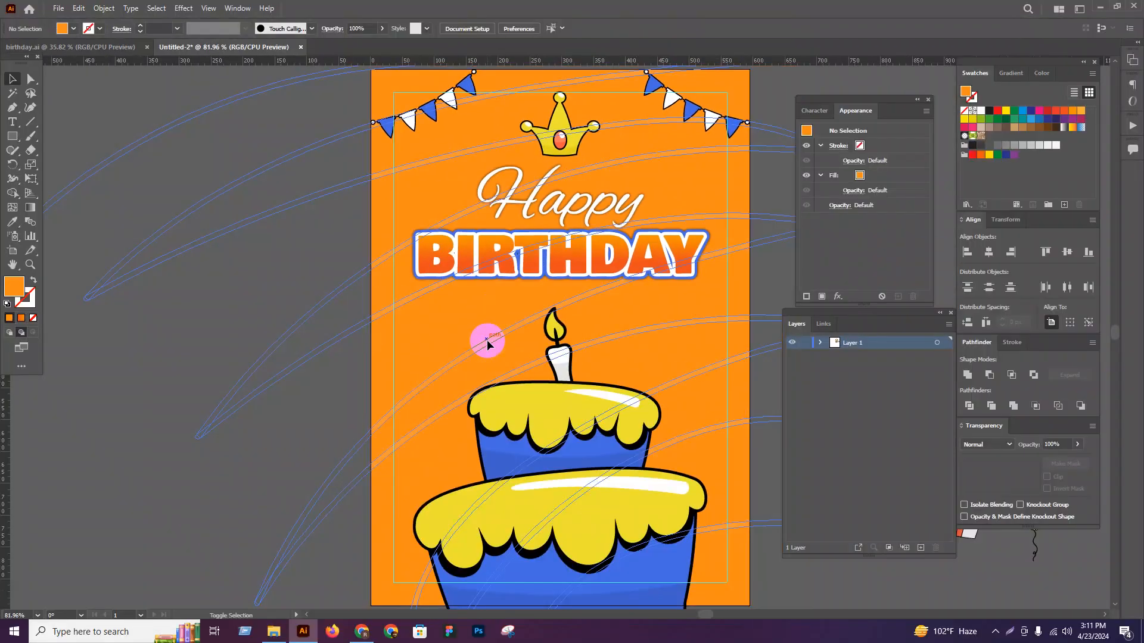
pyautogui.scroll(-2, 352, 572)
pyautogui.moveTo(347, 525); pyautogui.dragTo(48, 464)
pyautogui.scroll(1, 242, 464)
pyautogui.moveTo(366, 442); pyautogui.dragTo(537, 407)
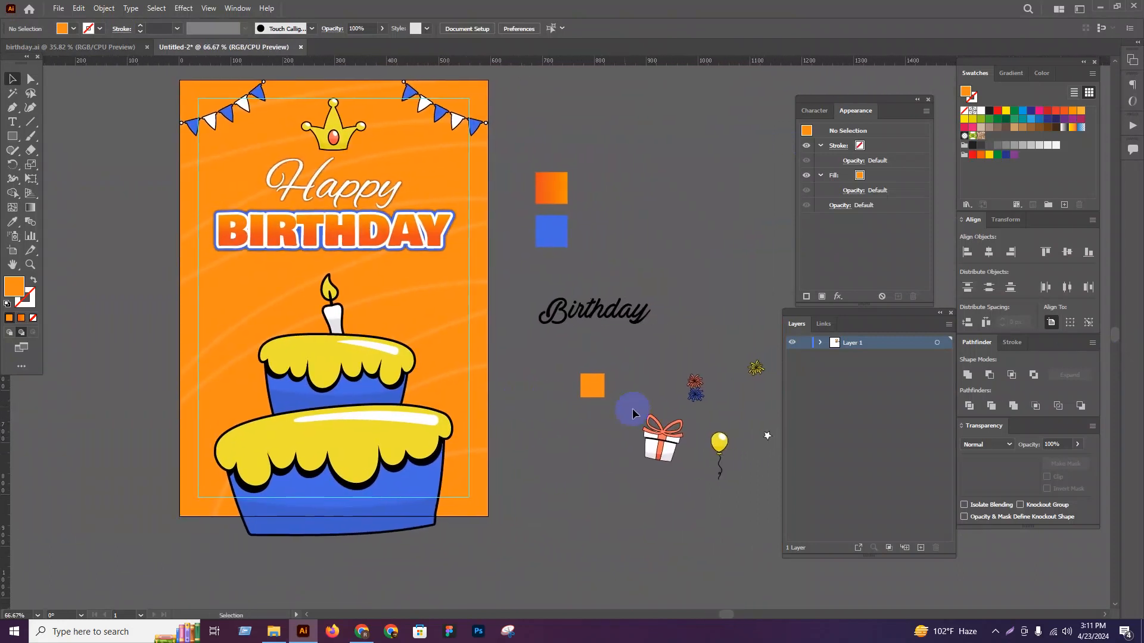
# Step: Place the yellow balloon on the poster at the final letter of BIRTHDAY and enlarge it to about 77 by 216 px
pyautogui.moveTo(674, 439); pyautogui.dragTo(390, 203)
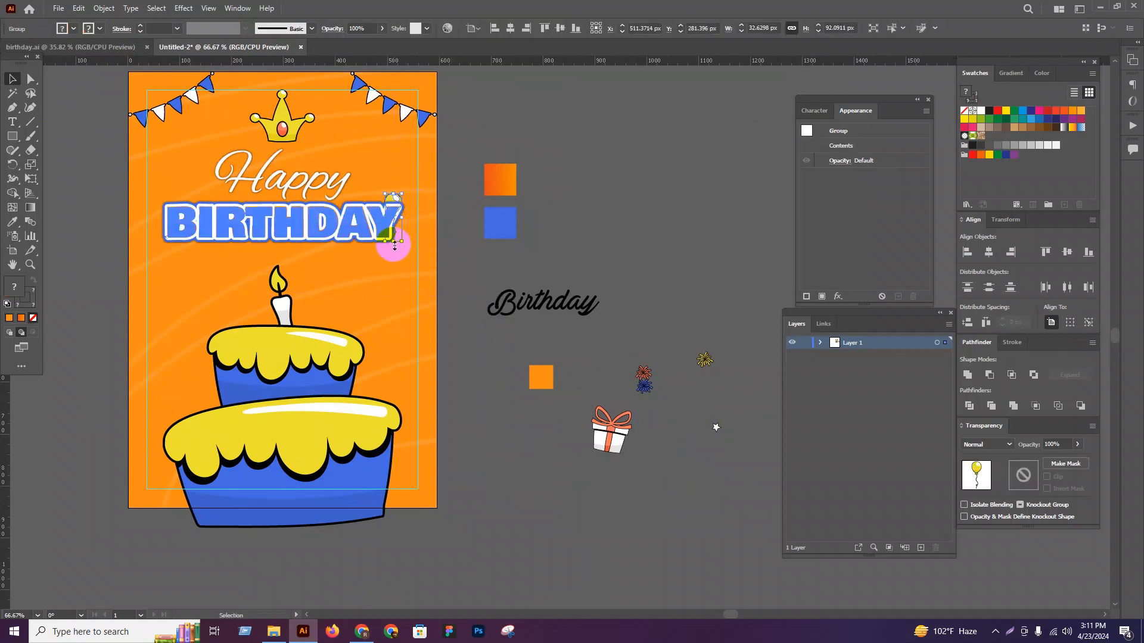
pyautogui.moveTo(389, 244); pyautogui.dragTo(413, 273)
pyautogui.click(580, 225)
pyautogui.moveTo(580, 226); pyautogui.dragTo(674, 270)
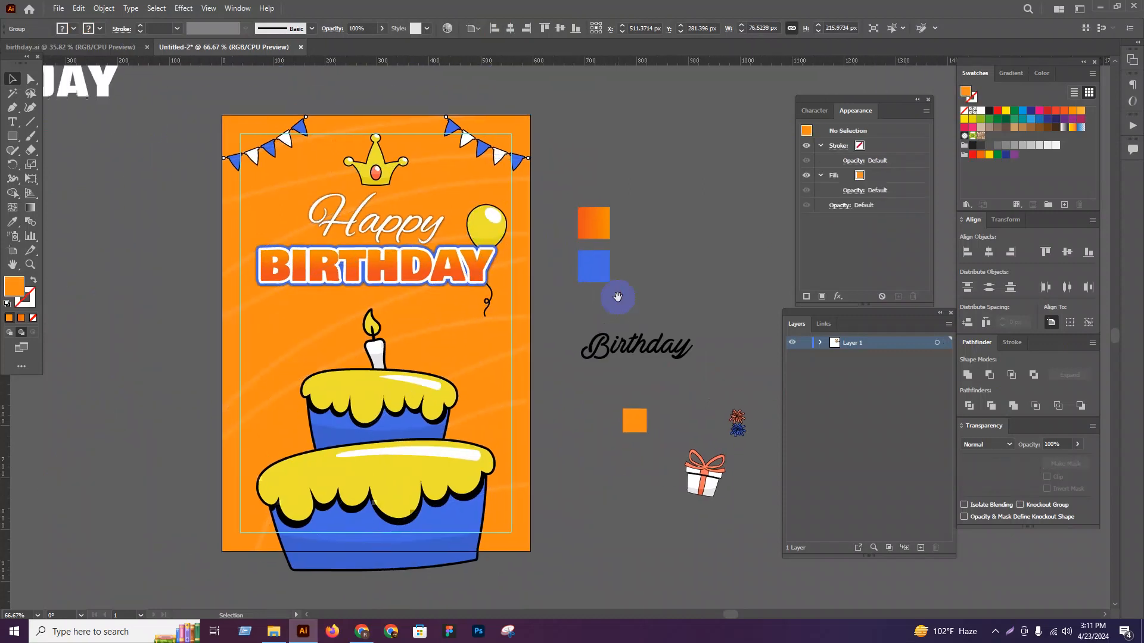
pyautogui.scroll(1, 433, 229)
pyautogui.moveTo(514, 225); pyautogui.dragTo(167, 224)
pyautogui.keyDown('shift'); pyautogui.click(519, 188); pyautogui.keyUp('shift')
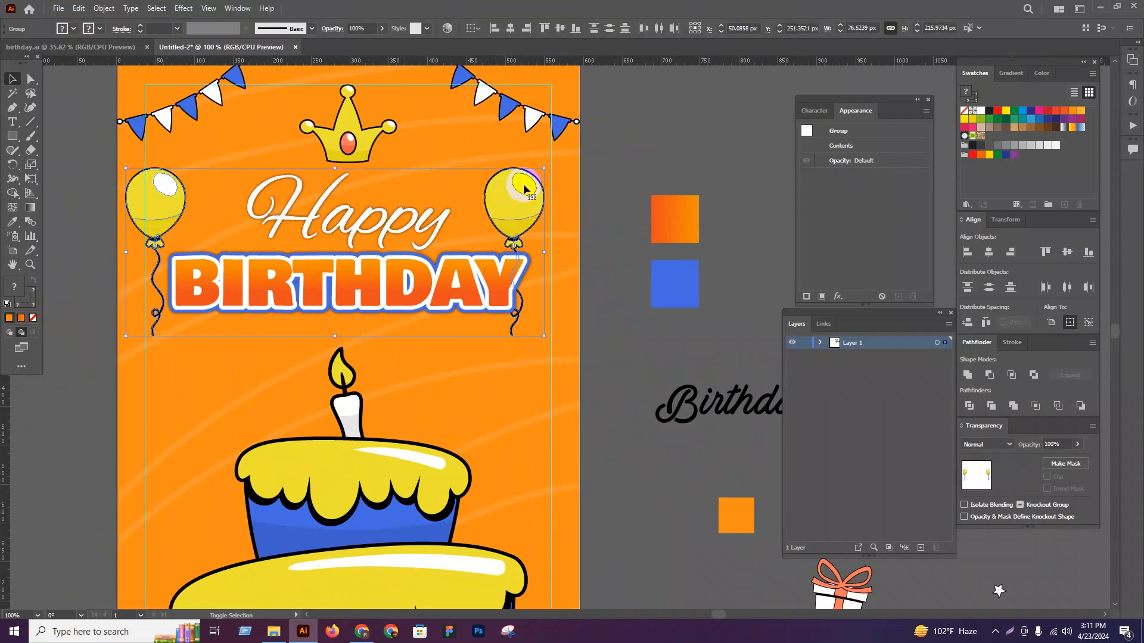
pyautogui.click(184, 194)
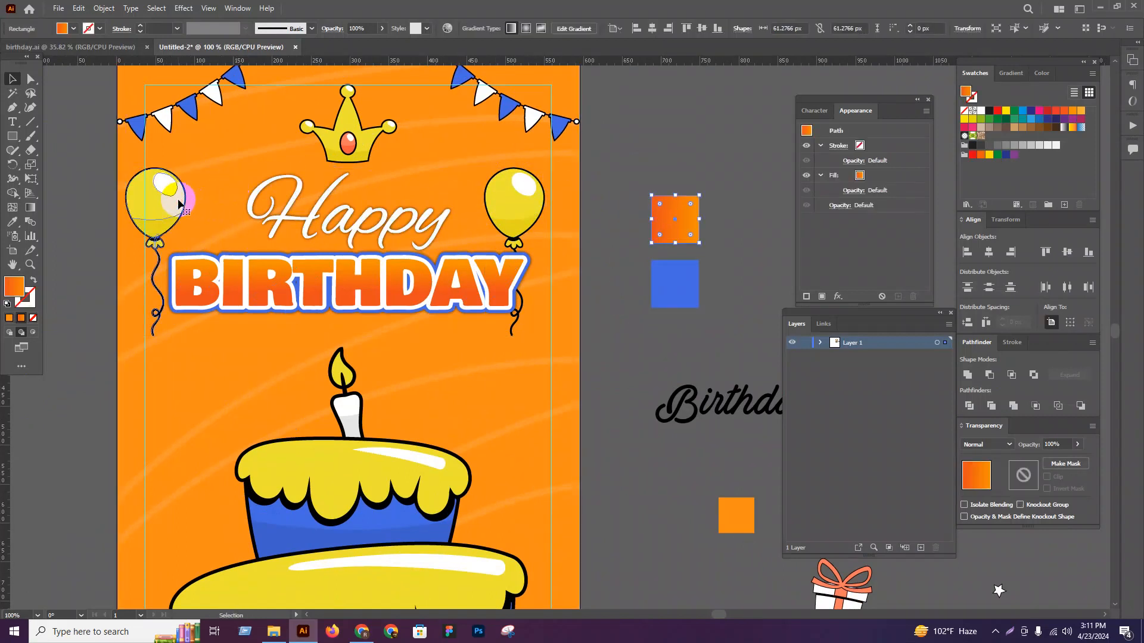
pyautogui.press('Delete')
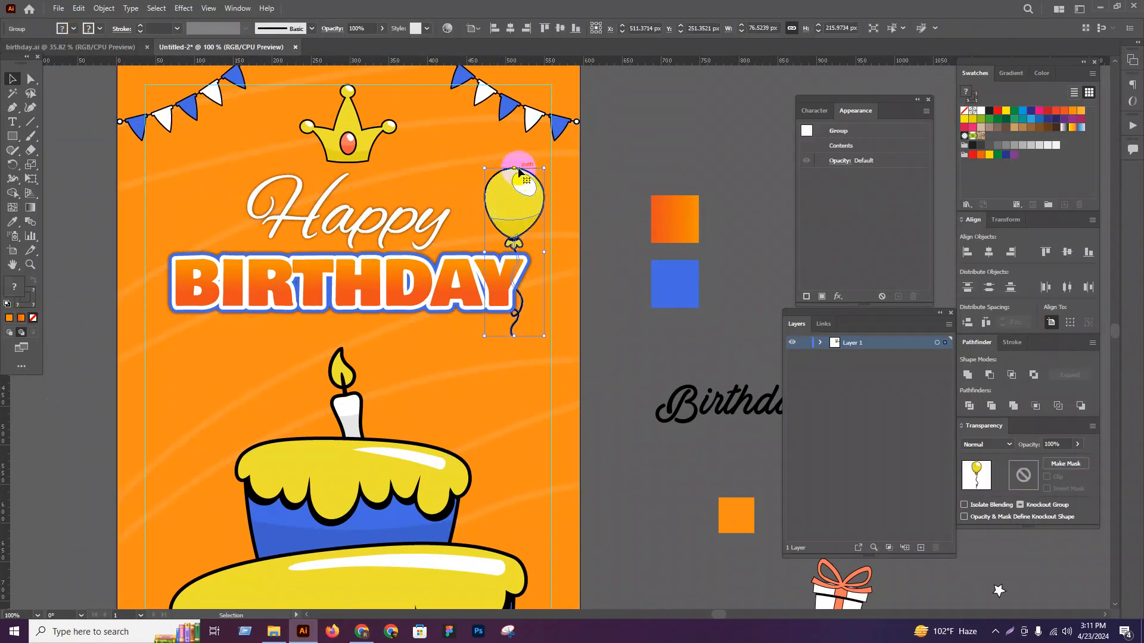
# Step: Make a grouped, horizontally centred pair of balloons, each about 49 by 138 px, behind the two ends of the BIRTHDAY title
pyautogui.moveTo(518, 168); pyautogui.dragTo(175, 253)
pyautogui.keyDown('shift'); pyautogui.click(513, 218); pyautogui.keyUp('shift')
pyautogui.hotkey('ctrl', 'g')
pyautogui.click(989, 255)
pyautogui.click(669, 363)
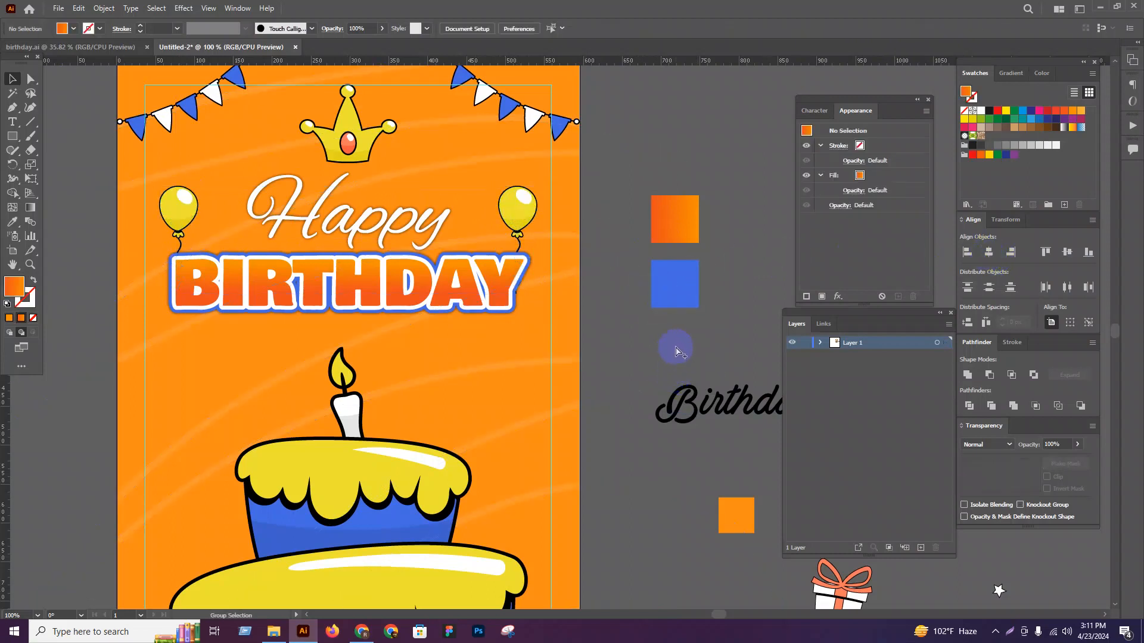
# Step: Spread the grouped balloons outward to about 544 px overall, beyond the ends of BIRTHDAY, and centre the pair on the artboard
pyautogui.moveTo(524, 222); pyautogui.dragTo(577, 229)
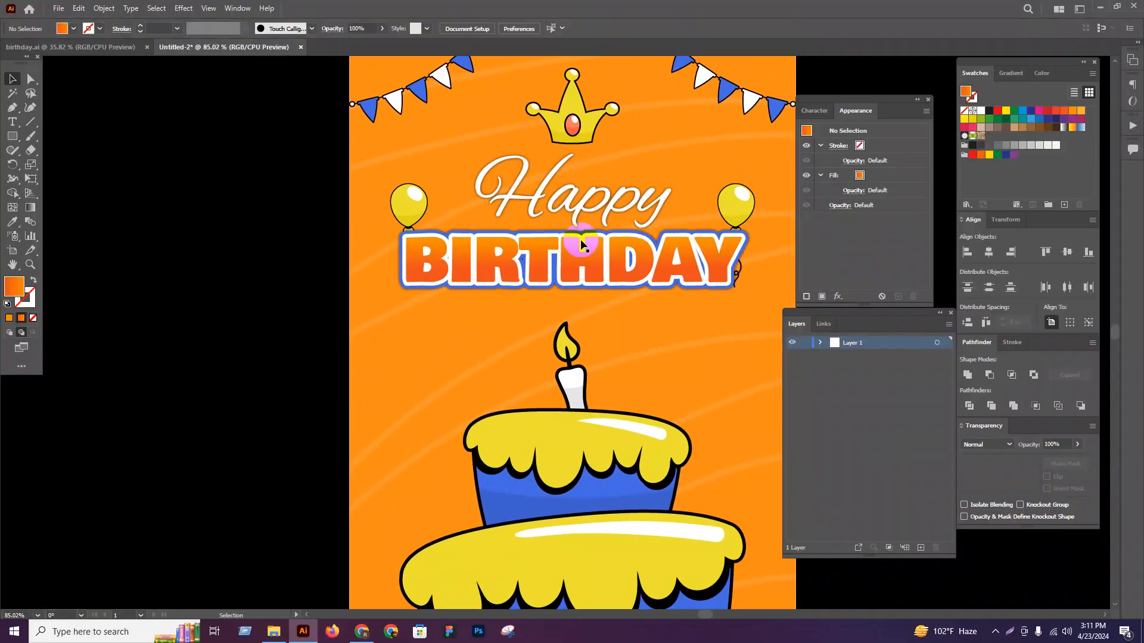
pyautogui.hotkey('ctrl', '-')
pyautogui.moveTo(377, 223); pyautogui.dragTo(358, 223)
pyautogui.doubleClick(566, 212)
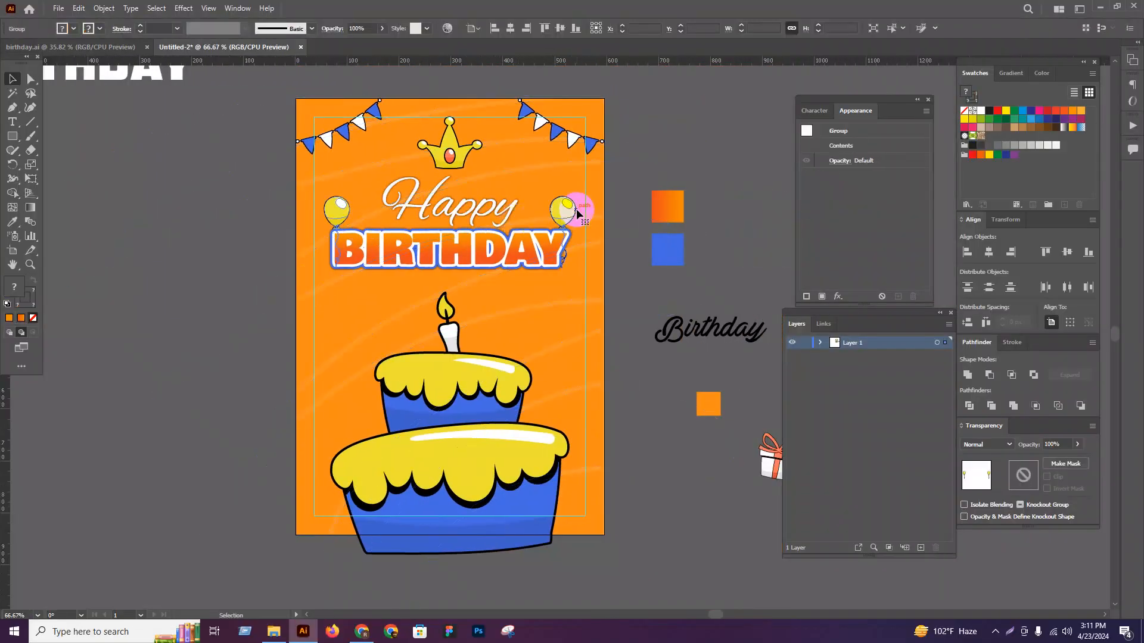
pyautogui.moveTo(568, 214); pyautogui.dragTo(584, 215)
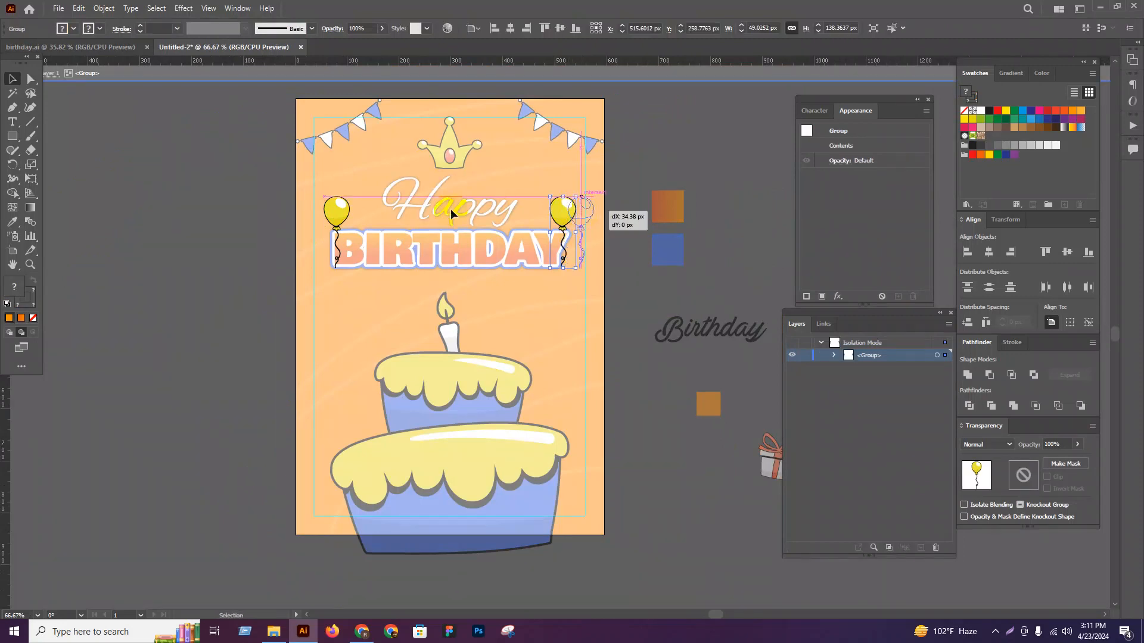
pyautogui.moveTo(340, 215); pyautogui.dragTo(328, 215)
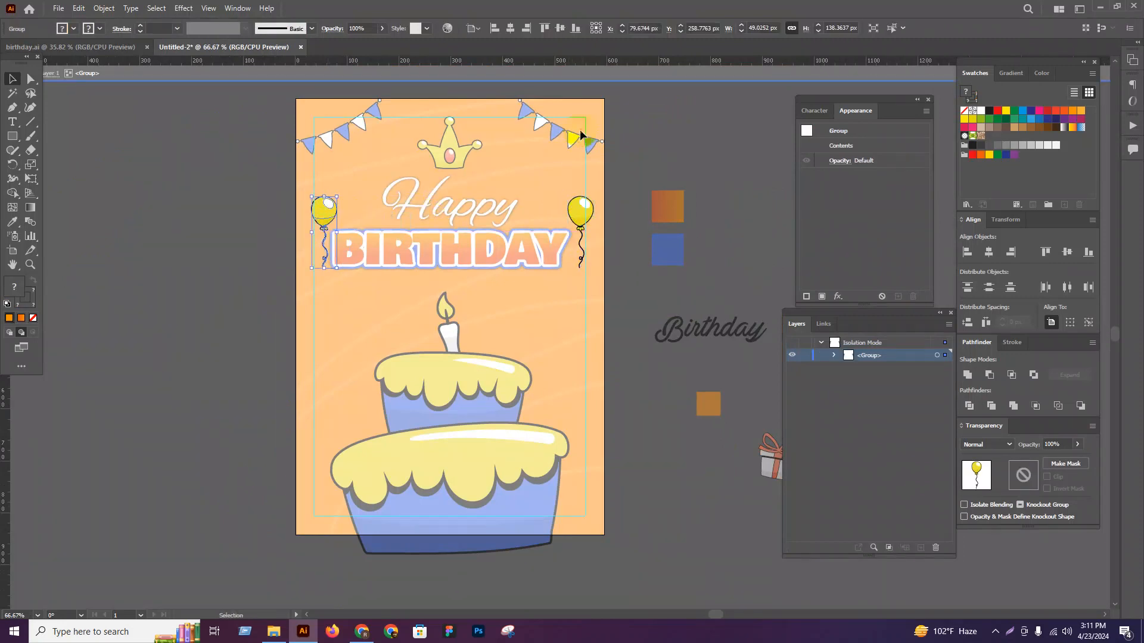
pyautogui.click(689, 71)
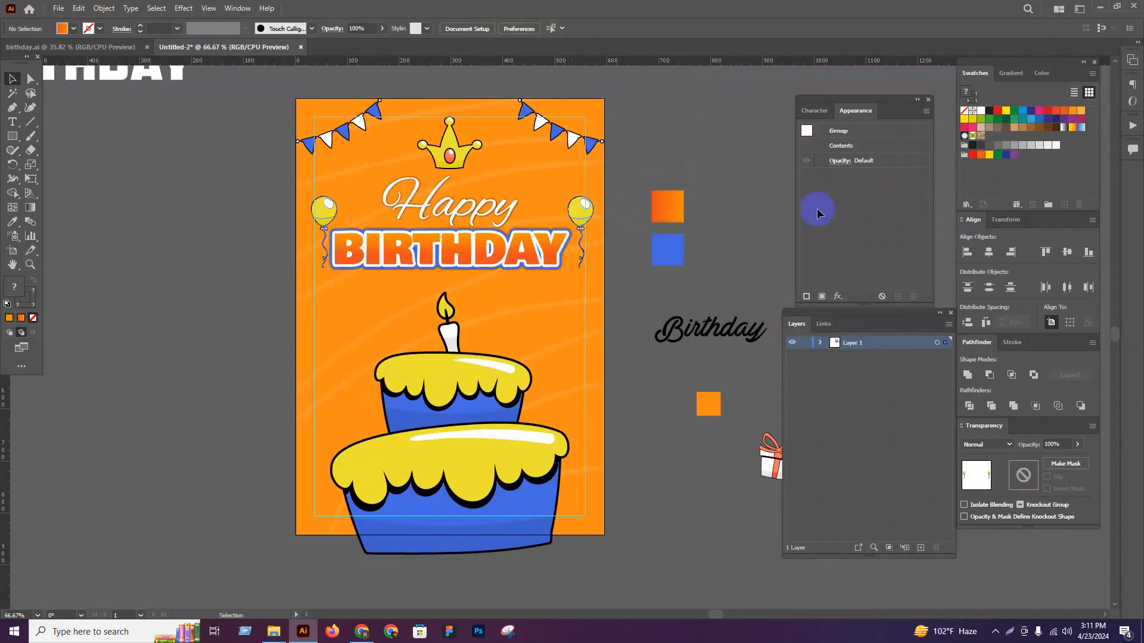
pyautogui.click(991, 251)
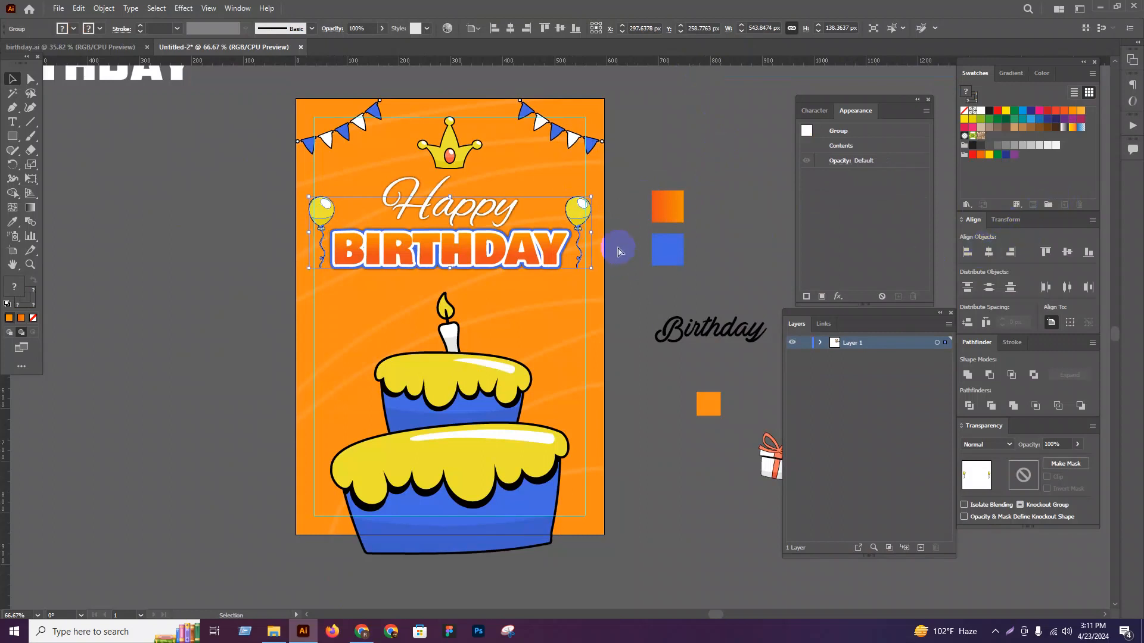
# Step: Move both balloons slightly farther from the title, to about 551 px overall, and recentre the group horizontally
pyautogui.scroll(1, 578, 190)
pyautogui.doubleClick(578, 217)
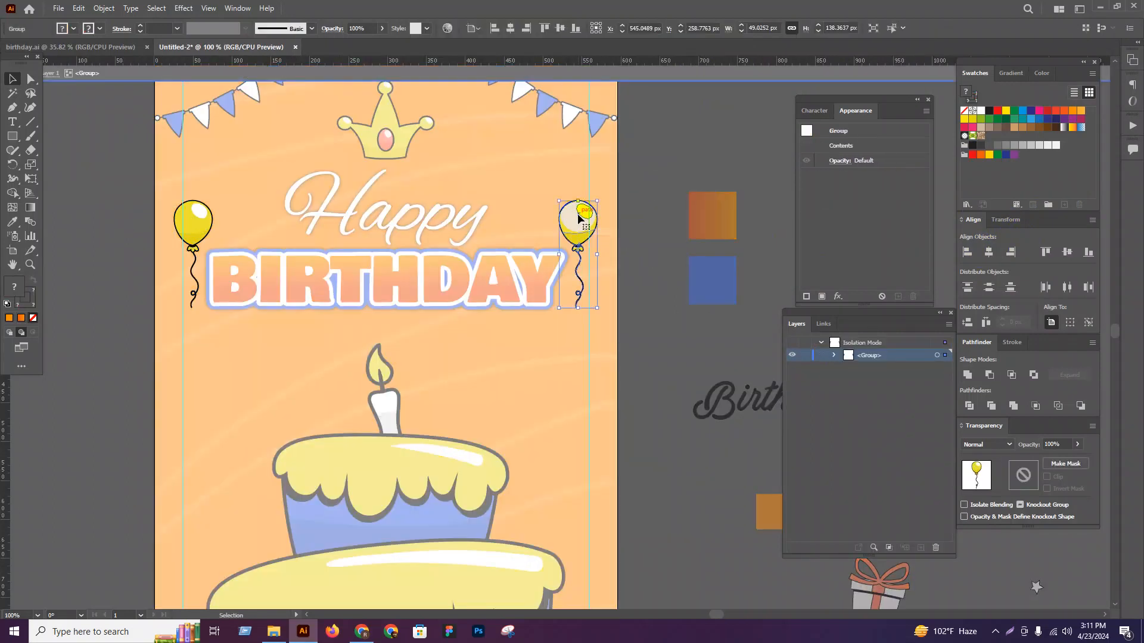
pyautogui.click(194, 226)
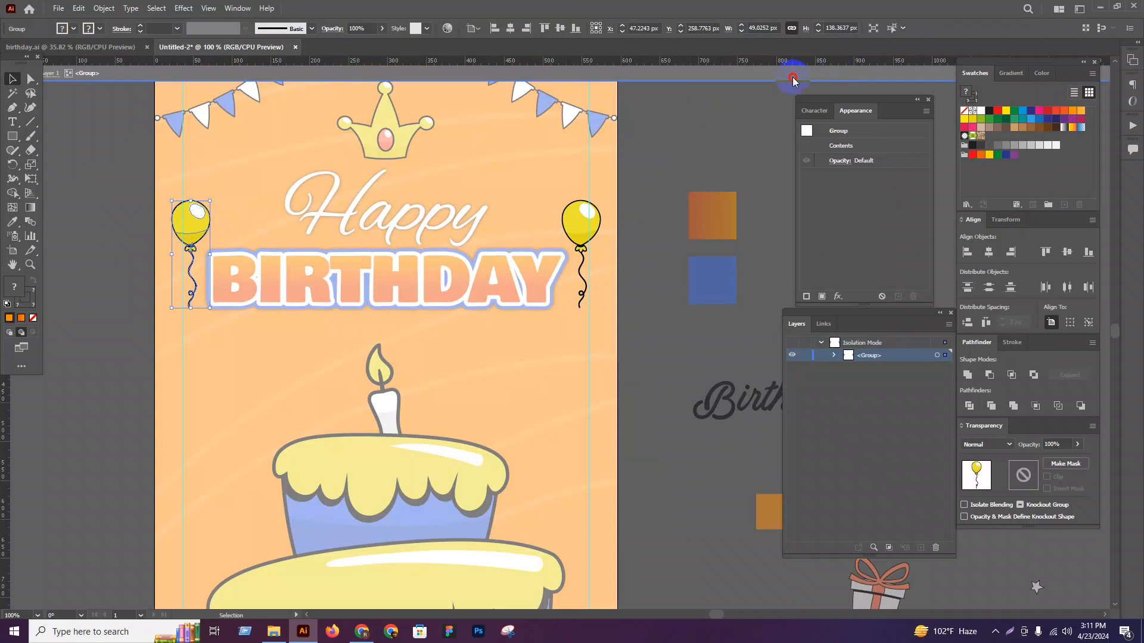
pyautogui.click(791, 75)
pyautogui.click(576, 221)
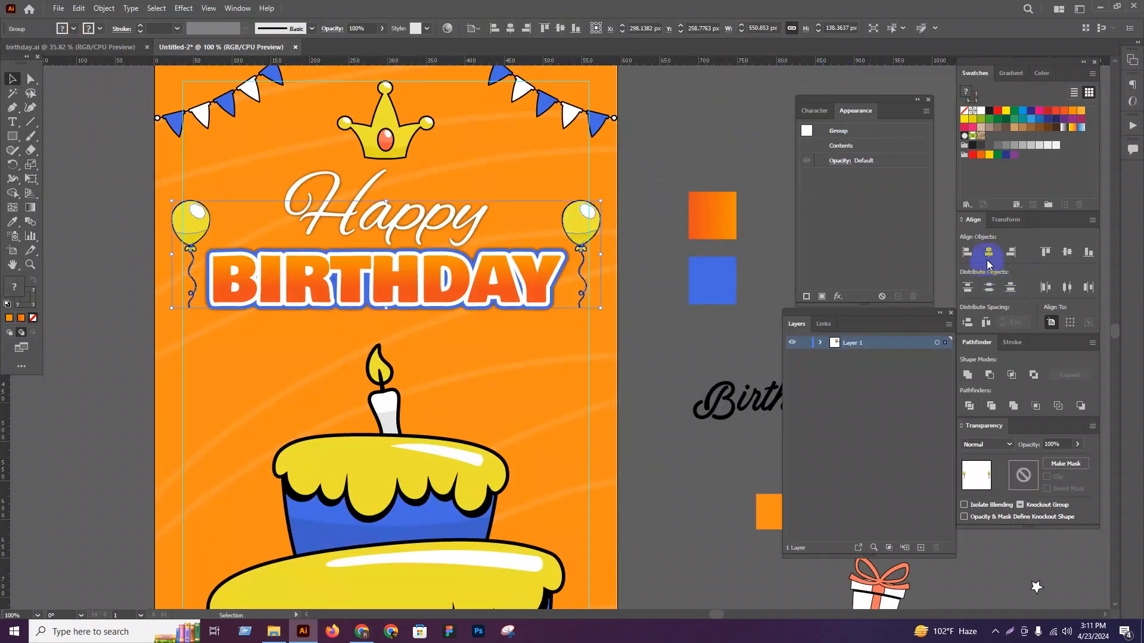
pyautogui.click(694, 160)
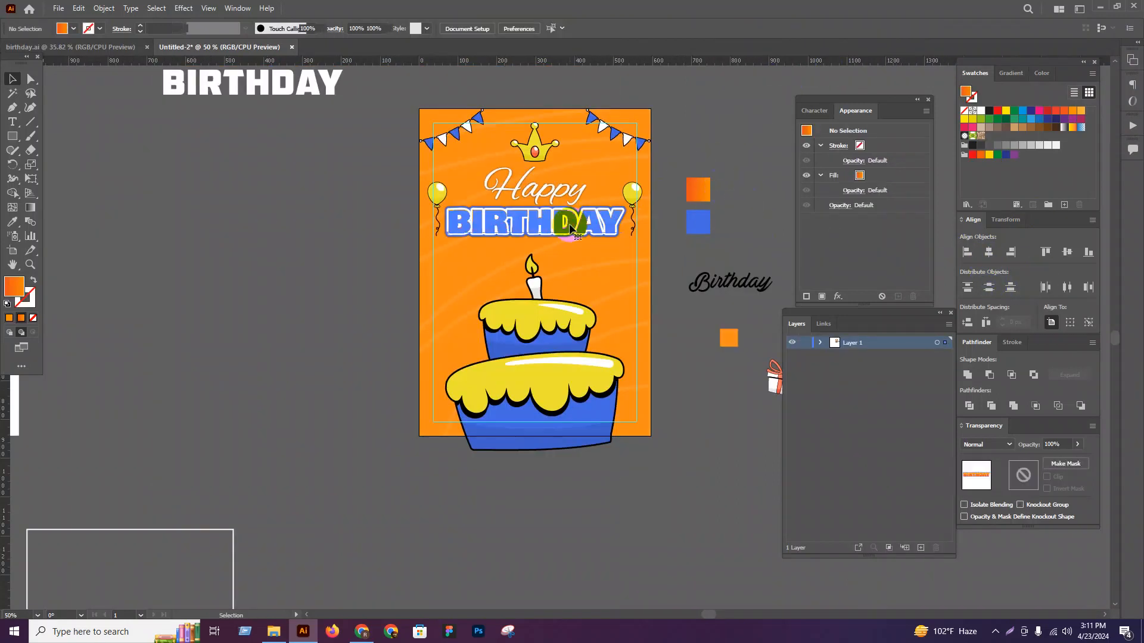
# Step: Nudge the Happy BIRTHDAY title, the balloon pair and the crown slightly upward
pyautogui.click(587, 186)
pyautogui.keyDown('shift'); pyautogui.click(628, 189); pyautogui.keyUp('shift')
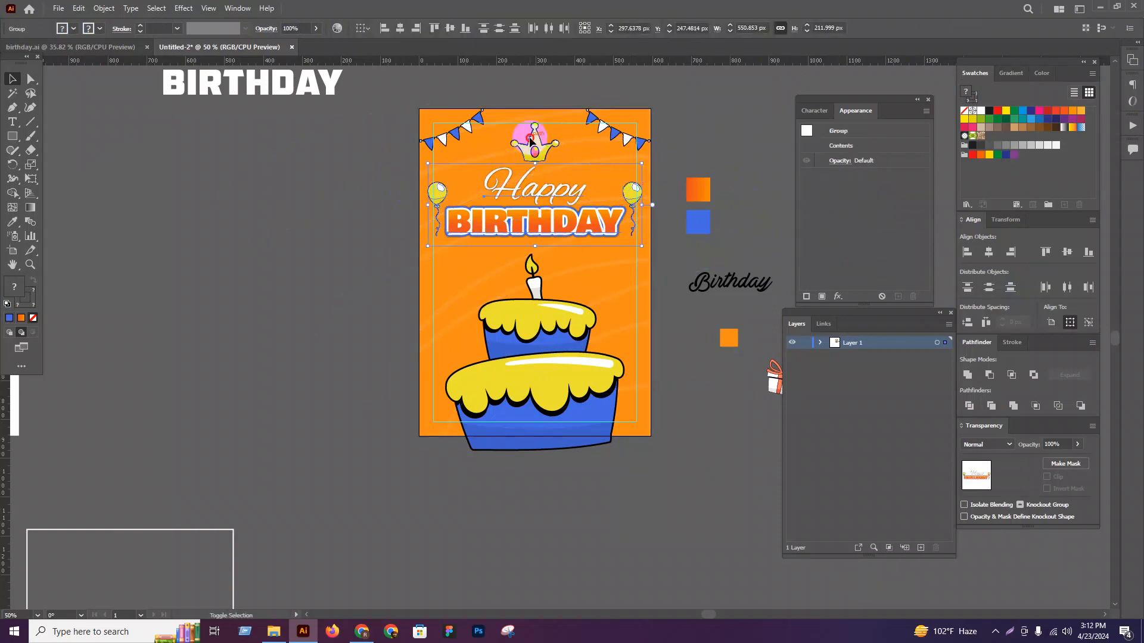
pyautogui.press('Up')
pyautogui.press('Up')
pyautogui.press('Up')
pyautogui.press('Up')
pyautogui.press('Up')
pyautogui.press('Up')
pyautogui.press('Up')
pyautogui.press('Up')
pyautogui.press('Up')
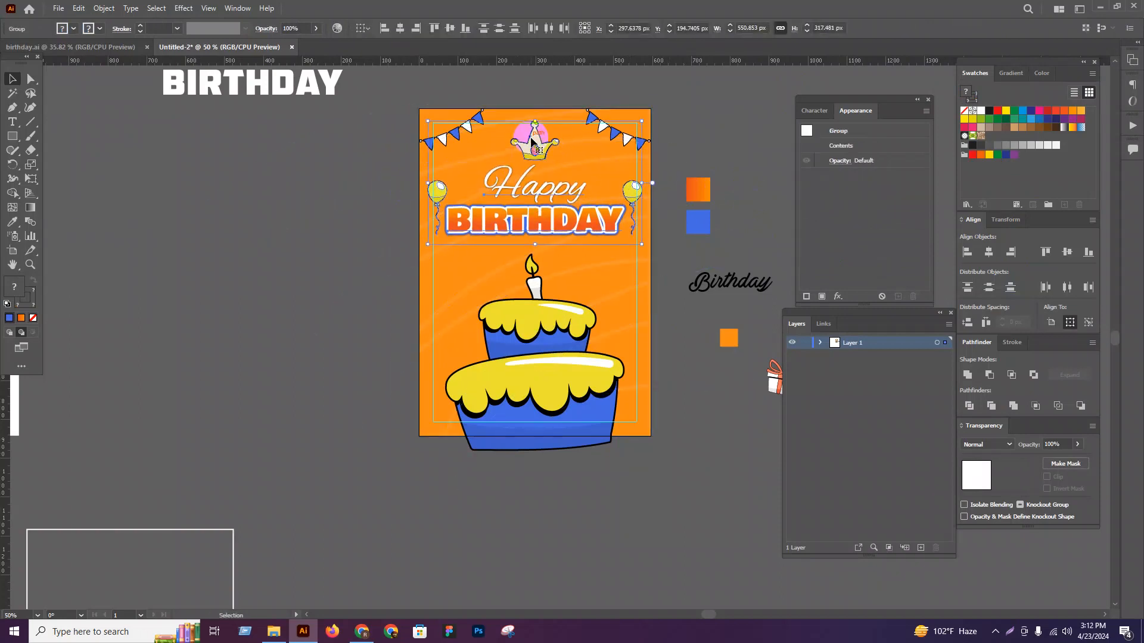
# Step: Scale the large cake down slightly
pyautogui.click(557, 429)
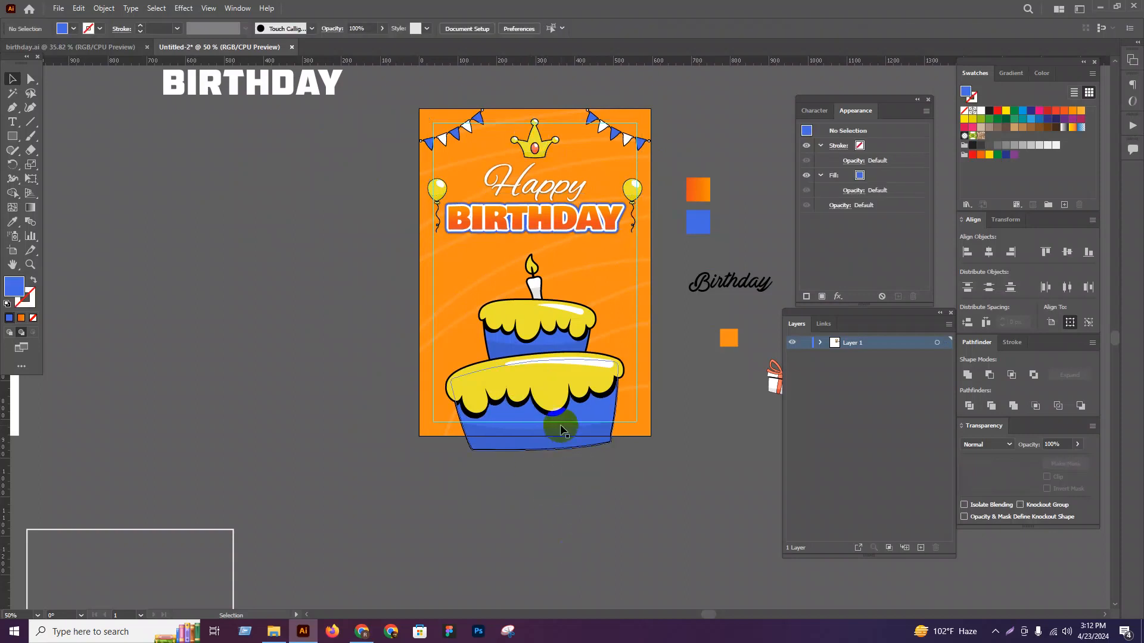
pyautogui.scroll(2, 572, 276)
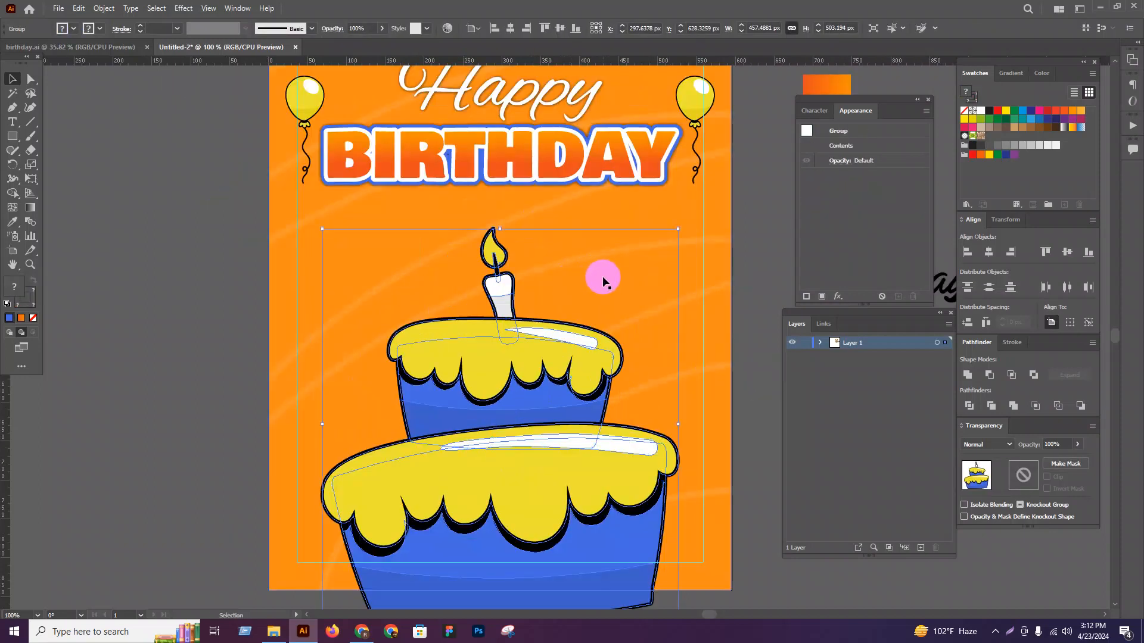
pyautogui.moveTo(677, 231); pyautogui.dragTo(673, 234)
pyautogui.scroll(-1, 670, 236)
pyautogui.click(732, 236)
# Step: Try replacing the spare script word Birthday beside the poster with the number 21
pyautogui.moveTo(582, 230); pyautogui.dragTo(466, 229)
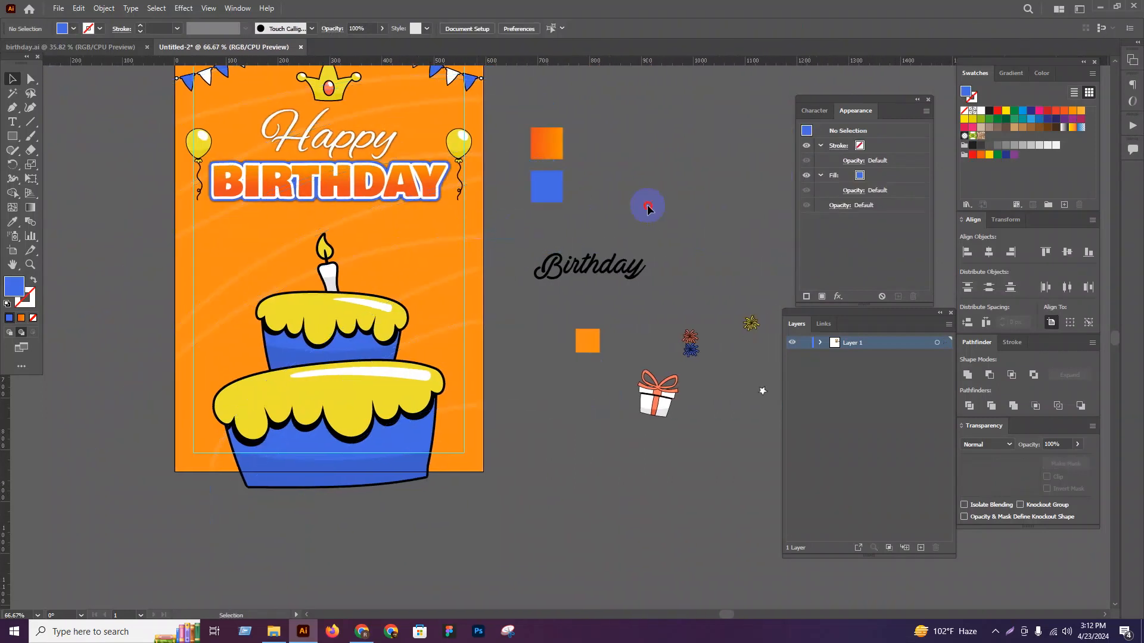
pyautogui.moveTo(339, 193); pyautogui.dragTo(578, 225)
pyautogui.press('Delete')
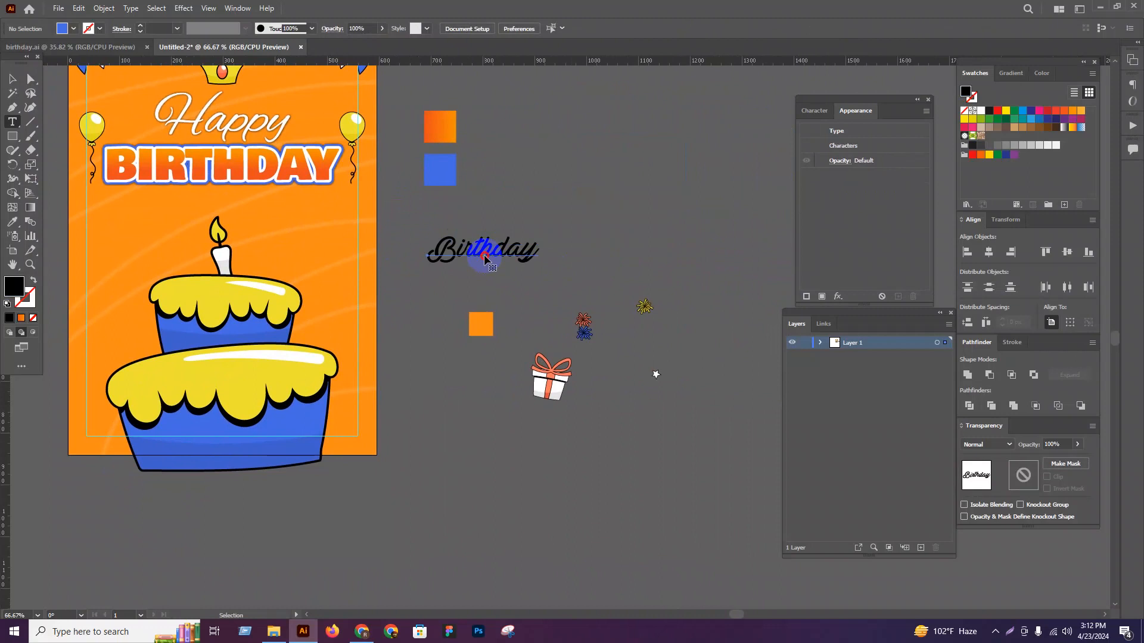
pyautogui.doubleClick(484, 256)
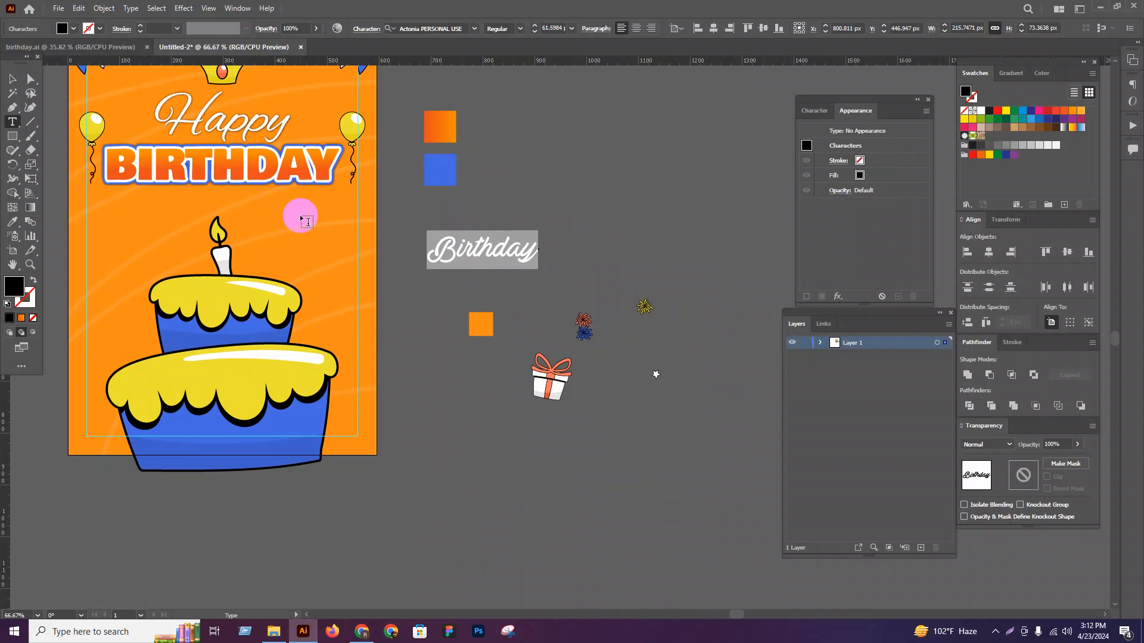
pyautogui.write('21')
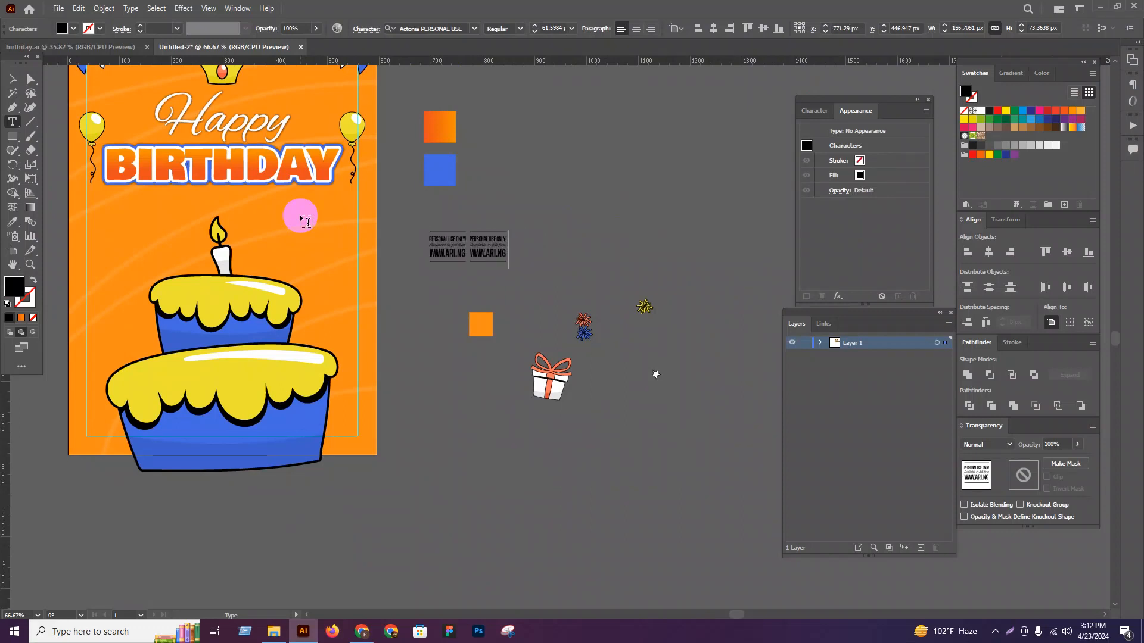
pyautogui.hotkey('ctrl', '=')
pyautogui.hotkey('ctrl', '=')
pyautogui.hotkey('ctrl', '=')
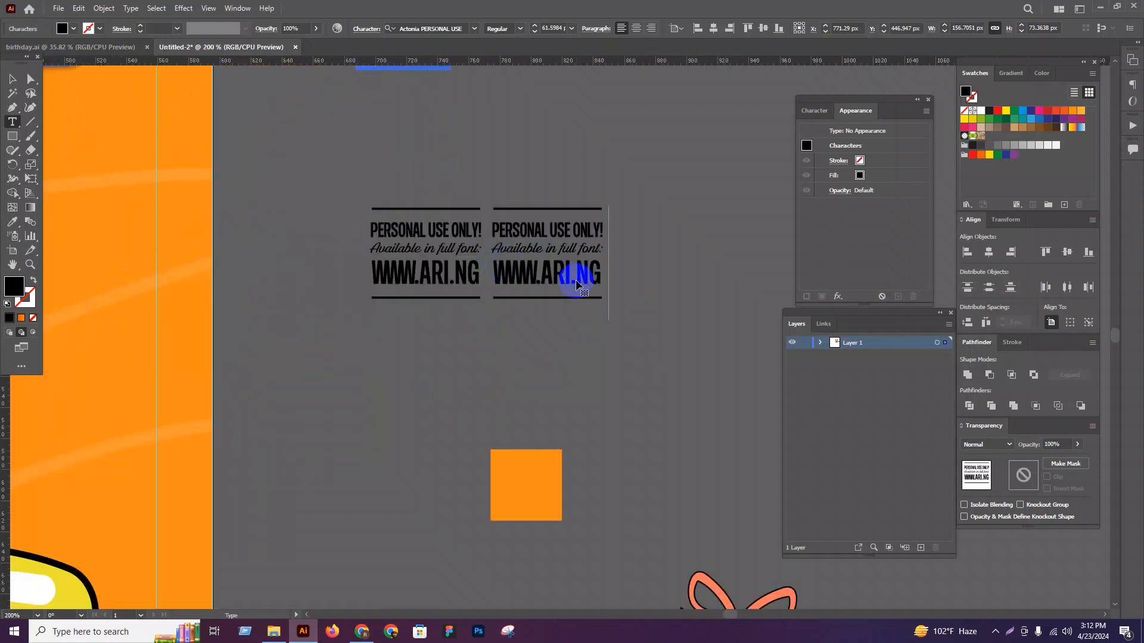
# Step: Try mj and 21 in the spare script text beside the poster, and delete that text object
pyautogui.press('BackSpace')
pyautogui.press('BackSpace')
pyautogui.write('mj')
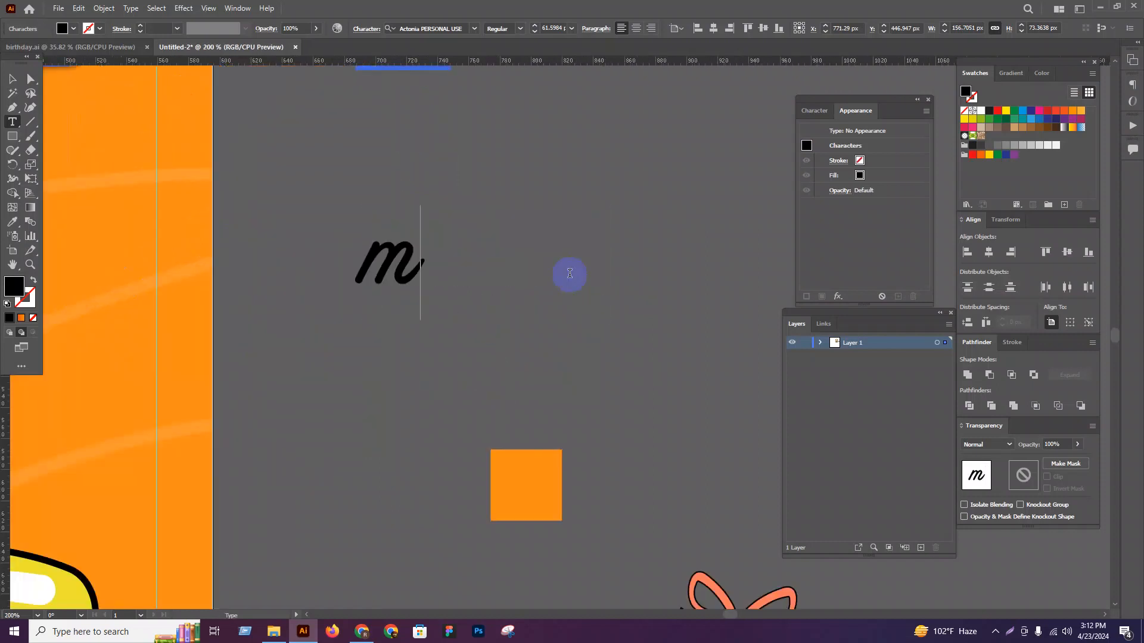
pyautogui.press('BackSpace')
pyautogui.press('BackSpace')
pyautogui.write('21')
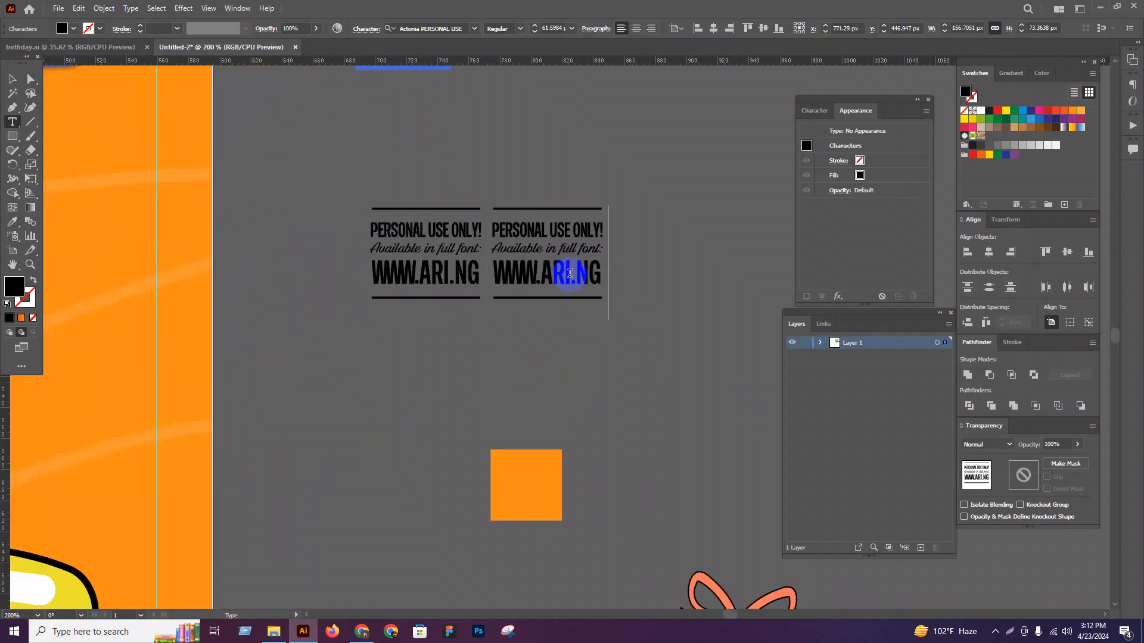
pyautogui.click(10, 80)
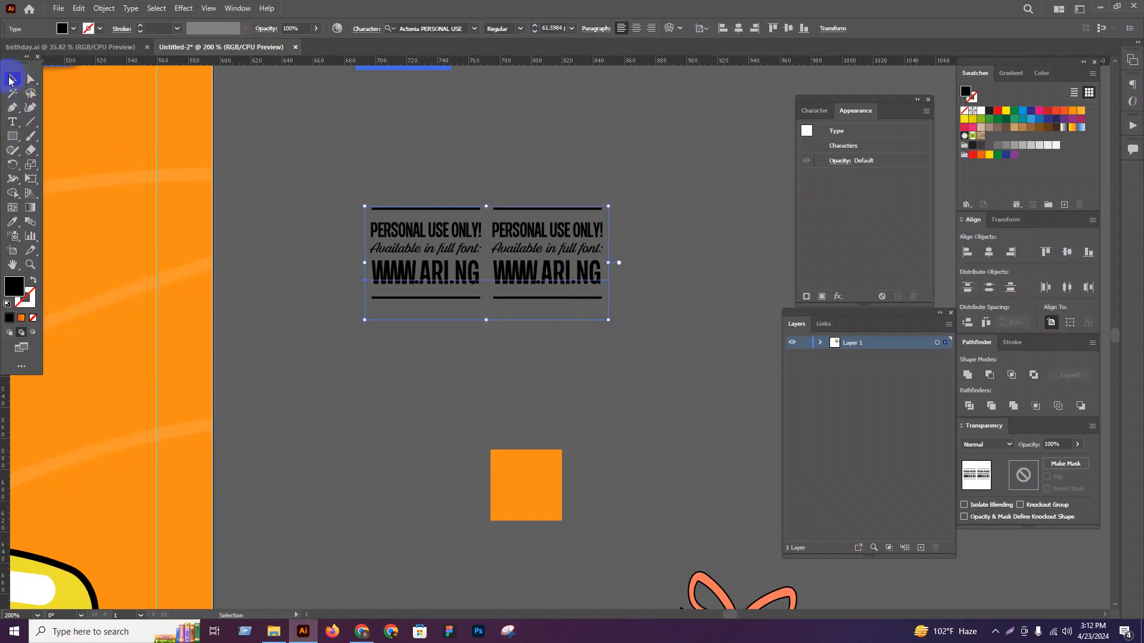
pyautogui.press('Delete')
# Step: Place a new placeholder text object on the empty canvas beside the poster
pyautogui.click(815, 111)
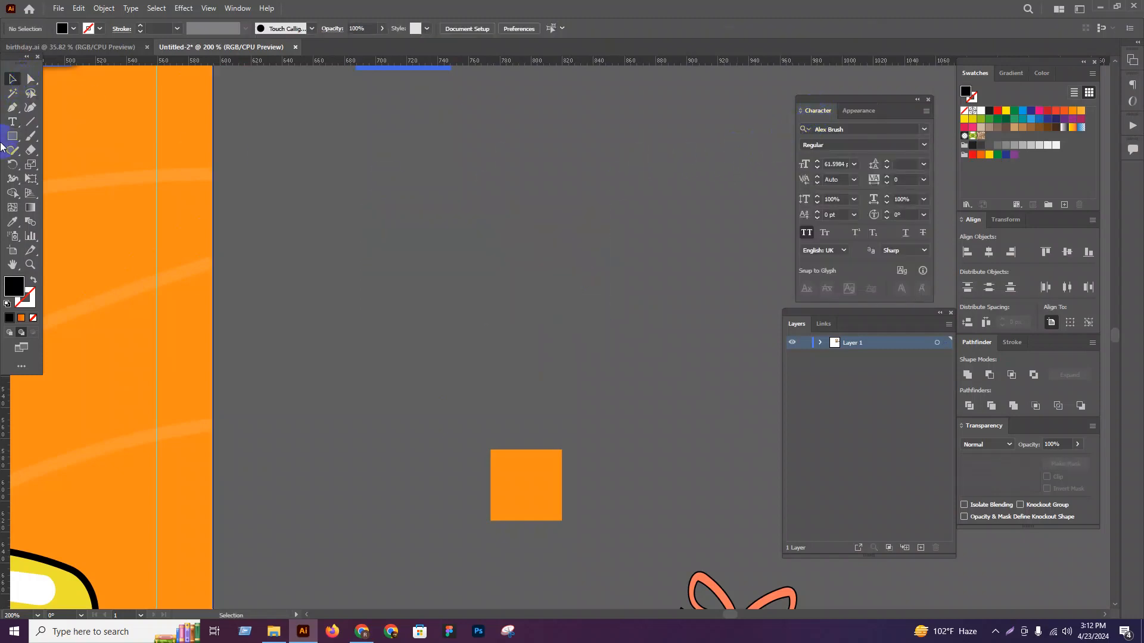
pyautogui.click(8, 124)
pyautogui.click(452, 188)
# Step: Try the Actonia PERSONAL USE font on the placeholder text and undo the accidental text entry
pyautogui.click(911, 128)
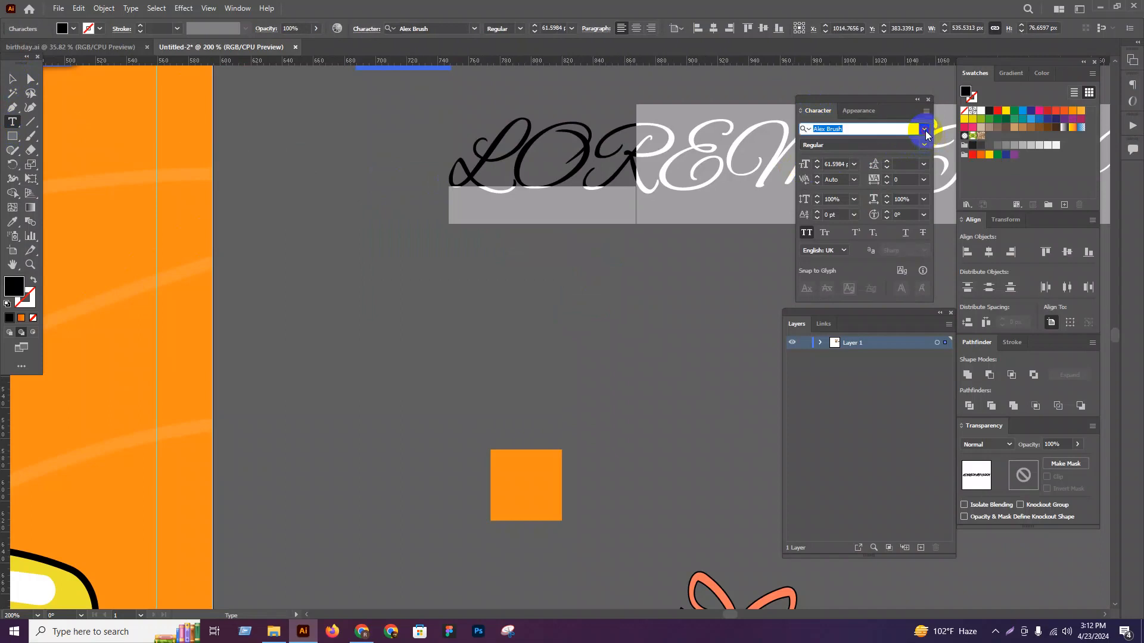
pyautogui.click(931, 241)
pyautogui.scroll(-2, 452, 239)
pyautogui.write('H')
pyautogui.hotkey('ctrl', 'z')
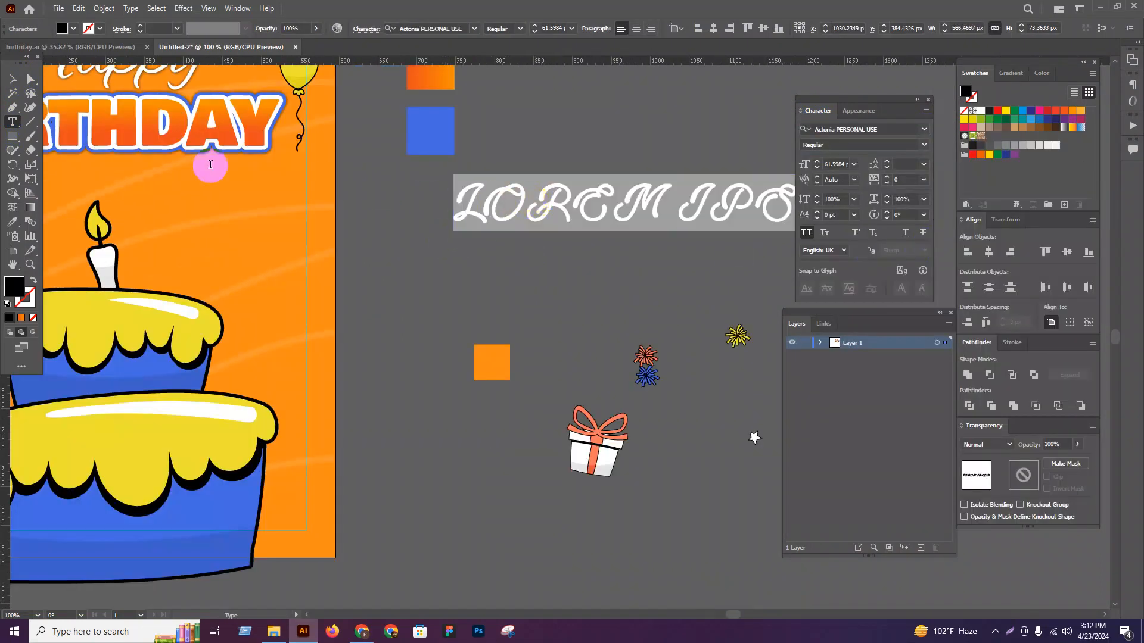
# Step: Set the font of the placeholder text to Bowlby One SC Regular
pyautogui.click(10, 81)
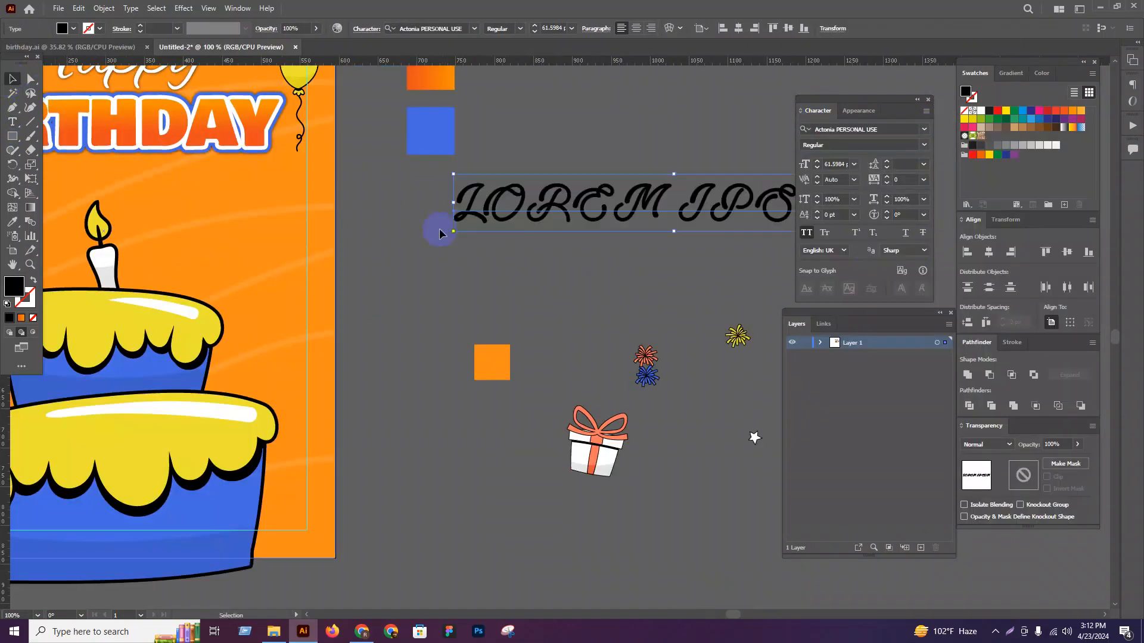
pyautogui.click(366, 29)
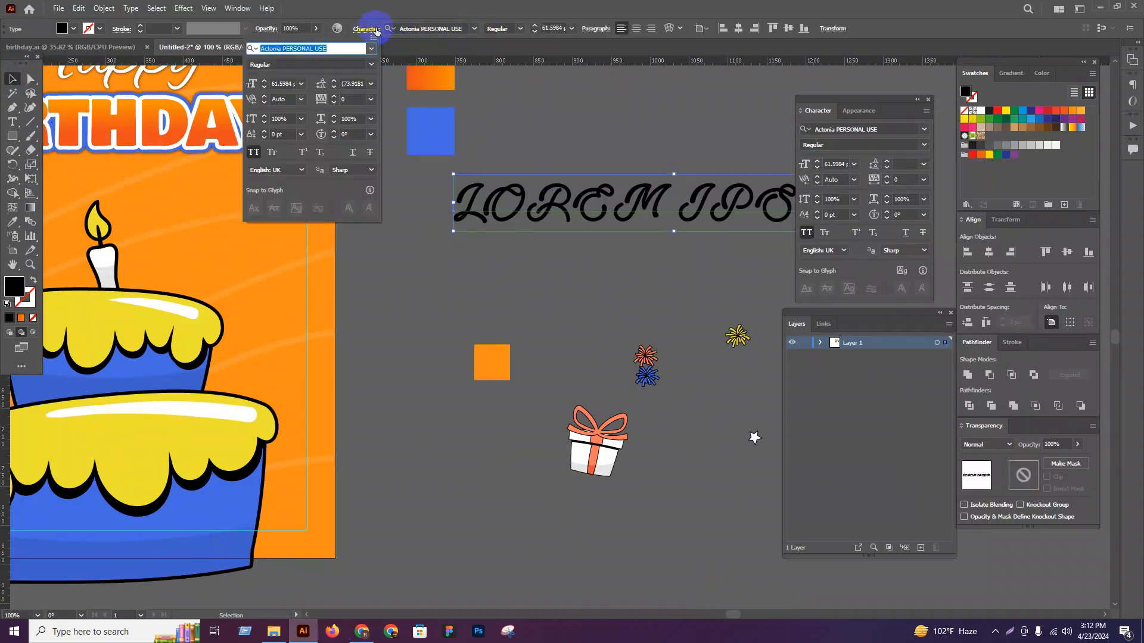
pyautogui.click(476, 29)
pyautogui.click(473, 28)
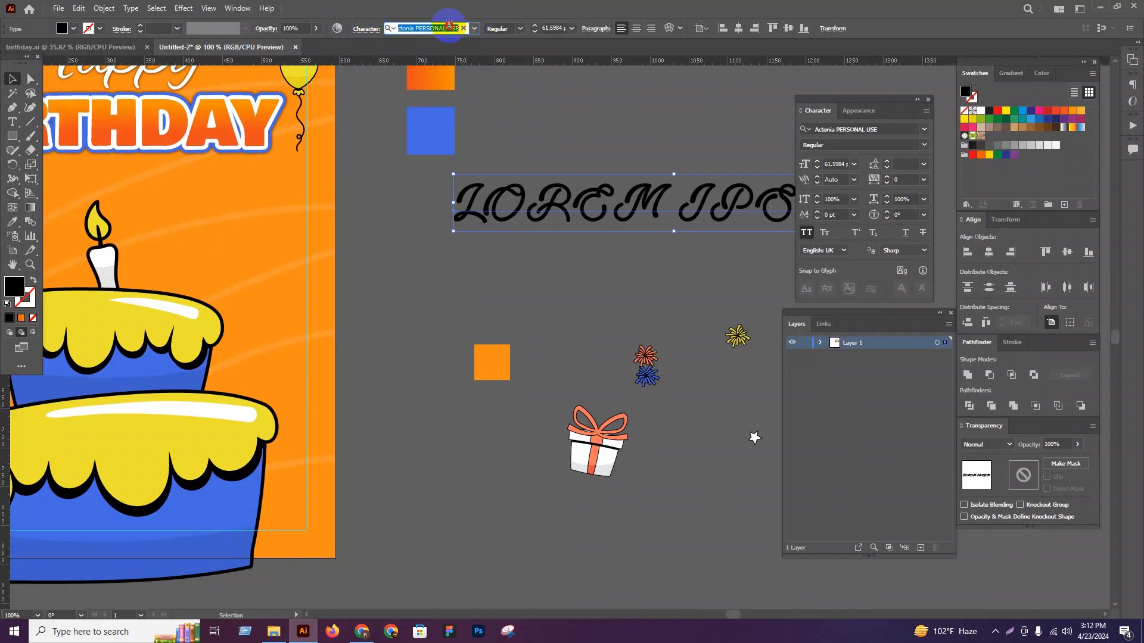
pyautogui.click(422, 68)
pyautogui.click(408, 129)
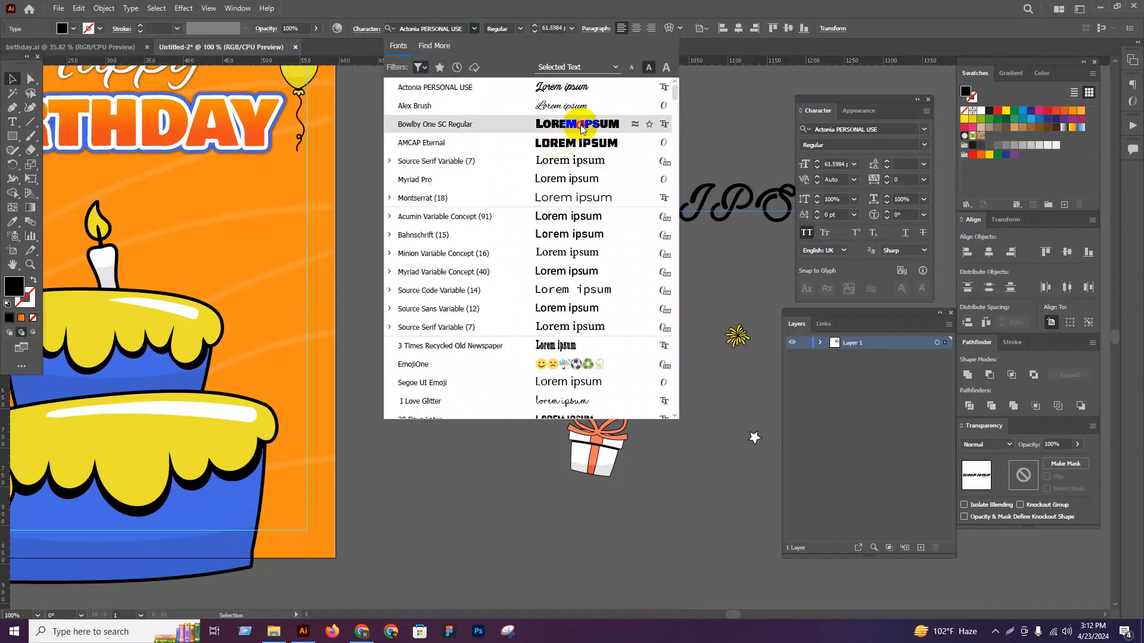
pyautogui.click(572, 123)
# Step: Replace the whole placeholder text with the date 8/8/2024
pyautogui.click(702, 188)
pyautogui.tripleClick(693, 192)
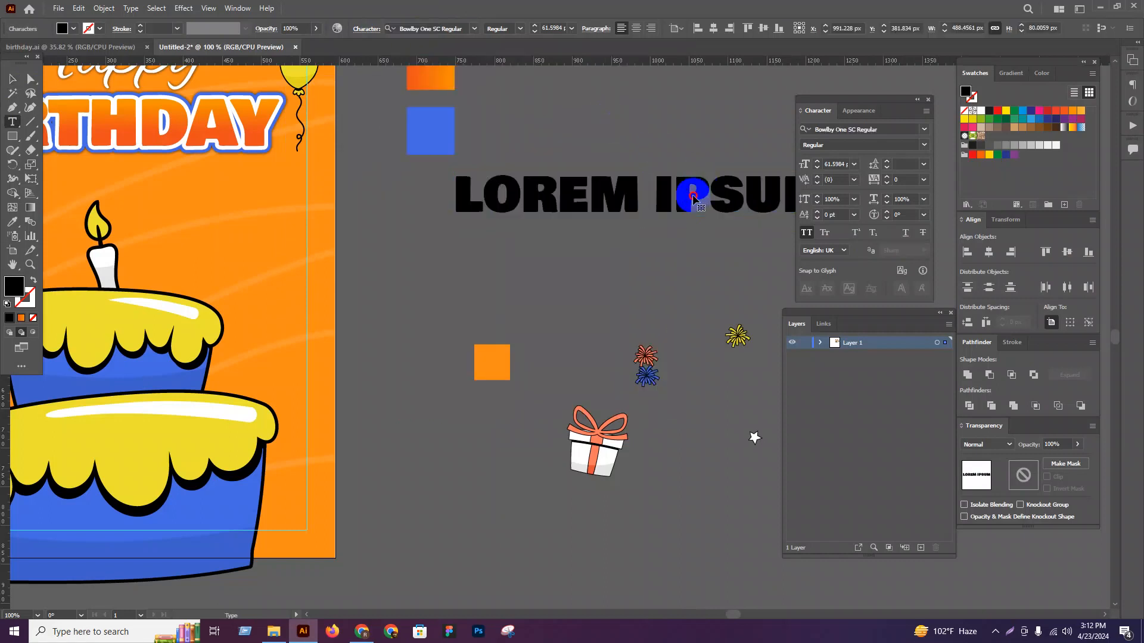
pyautogui.write('8')
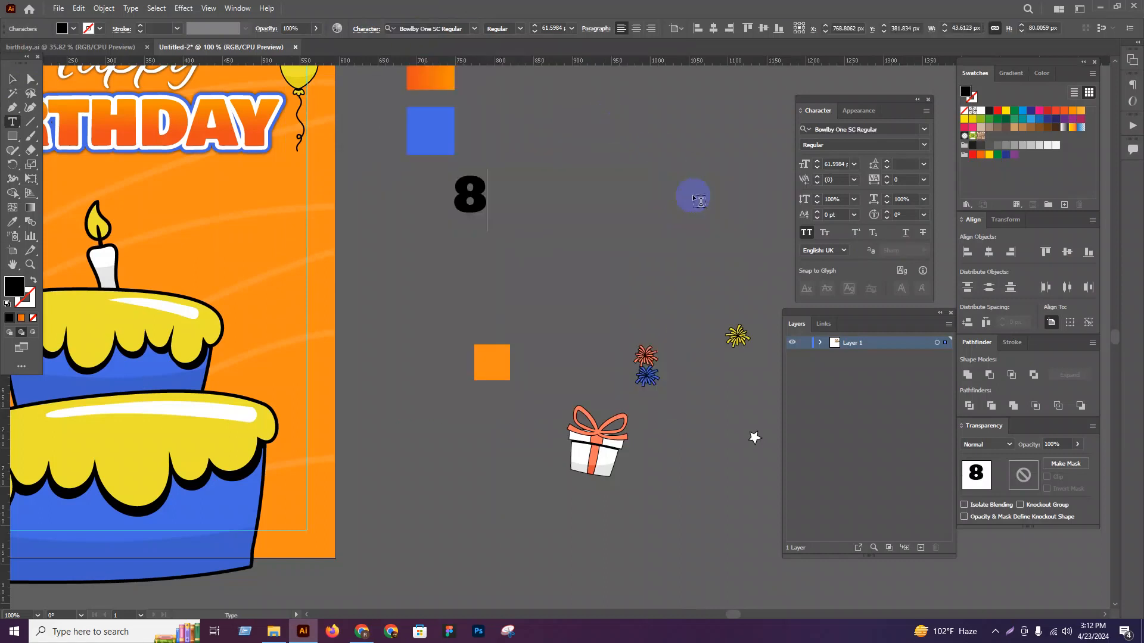
pyautogui.write('/8/')
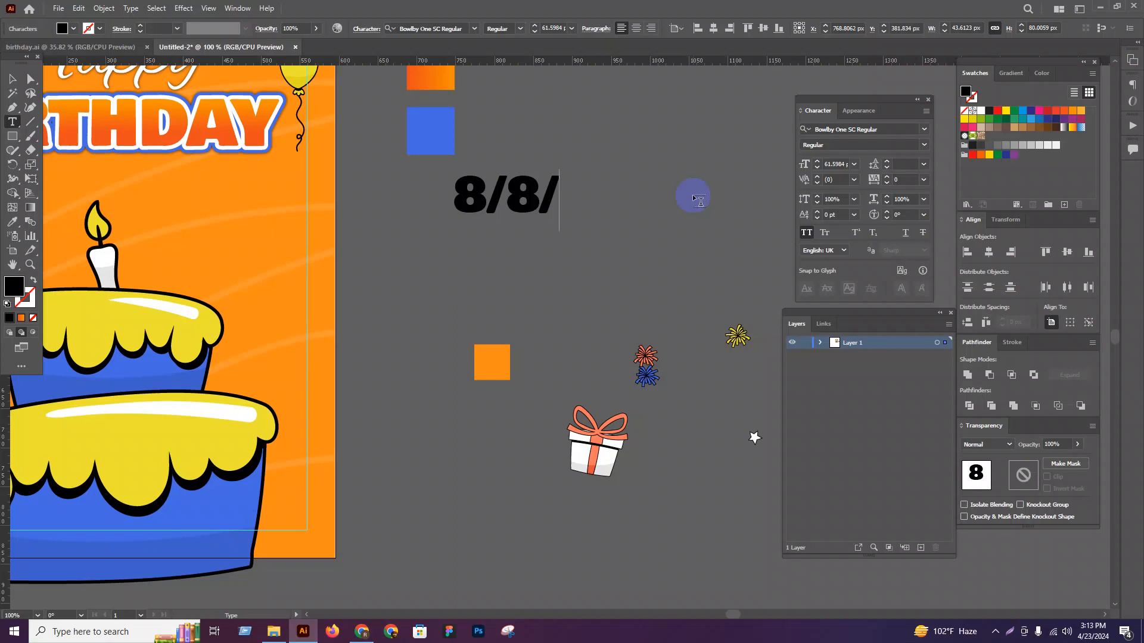
pyautogui.write('2024')
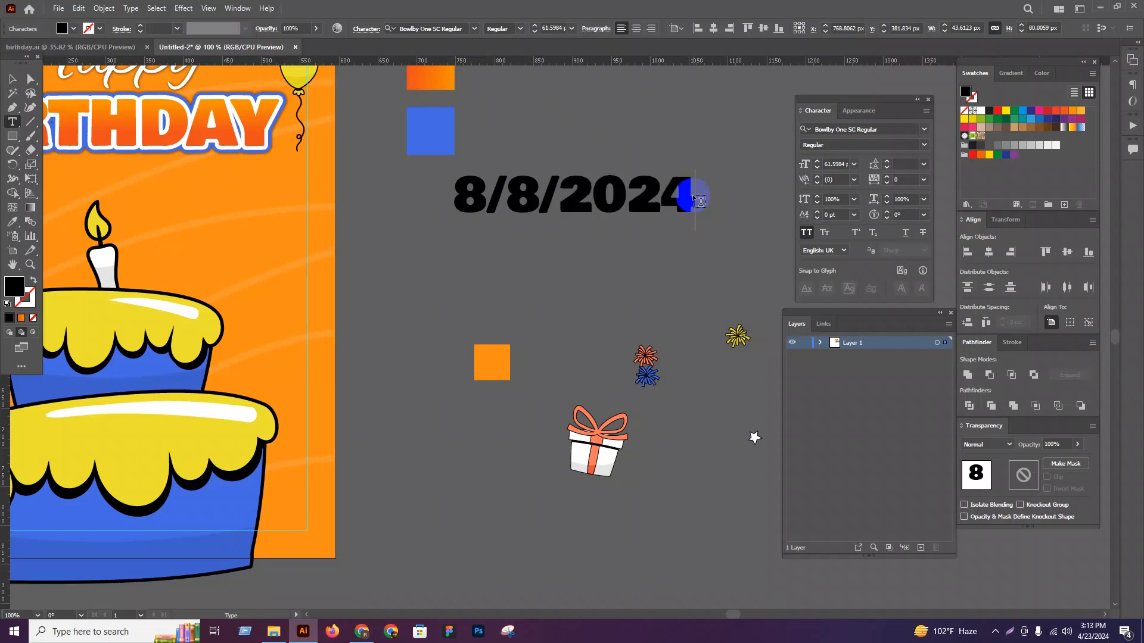
# Step: Move the date onto the poster just below the BIRTHDAY title and fill it with white
pyautogui.click(9, 81)
pyautogui.scroll(-2, 544, 353)
pyautogui.moveTo(594, 273); pyautogui.dragTo(326, 269)
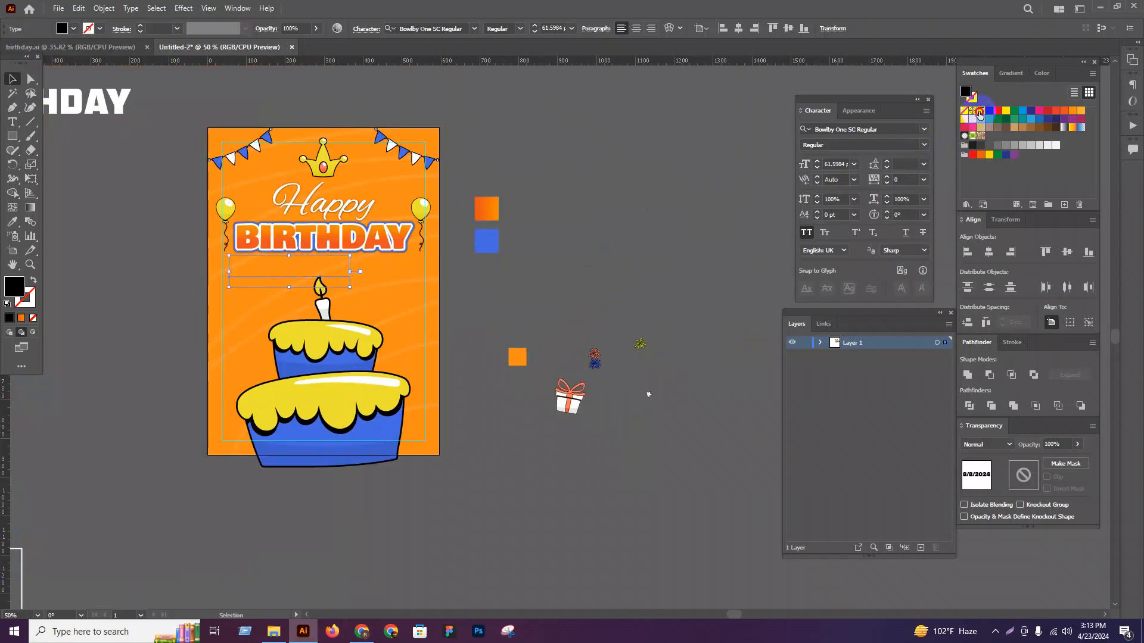
pyautogui.click(979, 113)
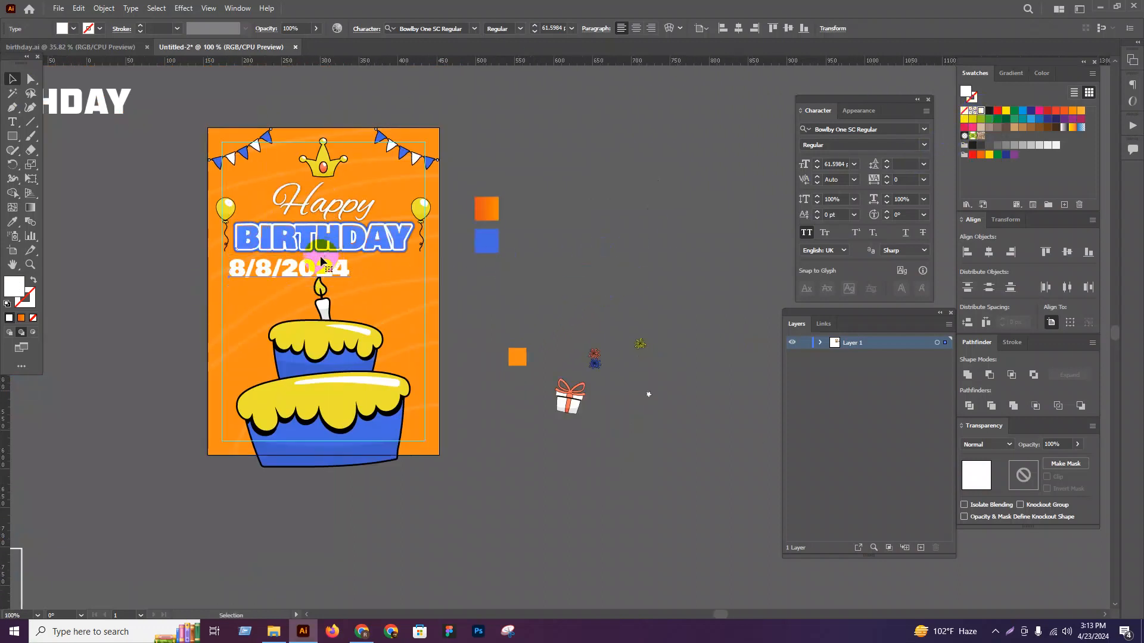
# Step: Scale the date down to about 38 pt and set its tracking to 200
pyautogui.scroll(2, 328, 252)
pyautogui.moveTo(371, 290); pyautogui.dragTo(344, 273)
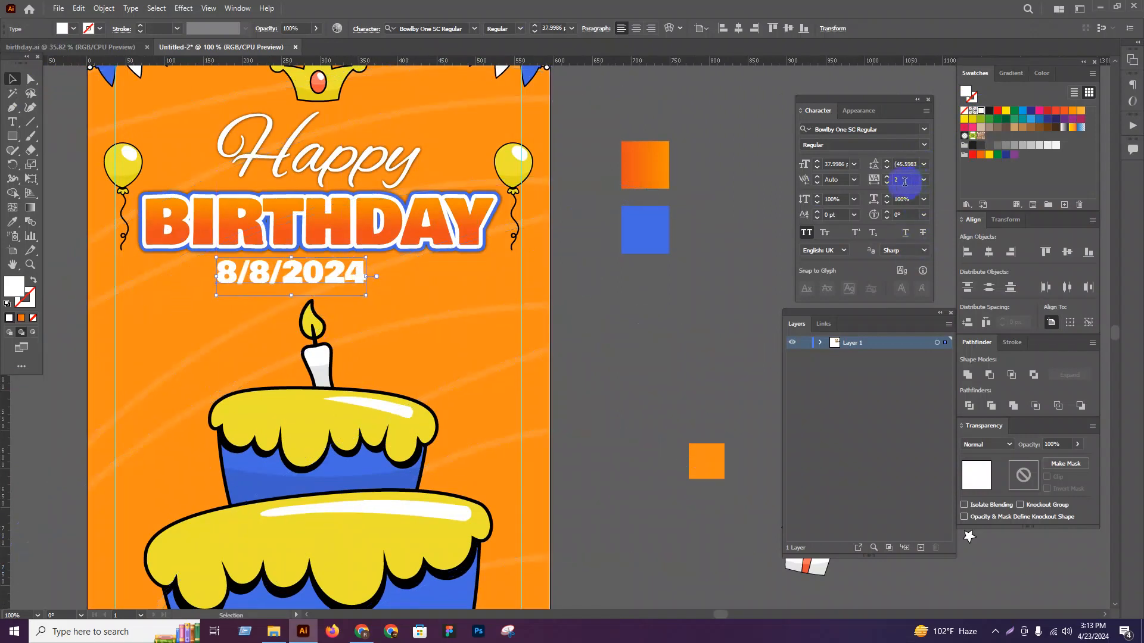
pyautogui.scroll(6, 904, 181)
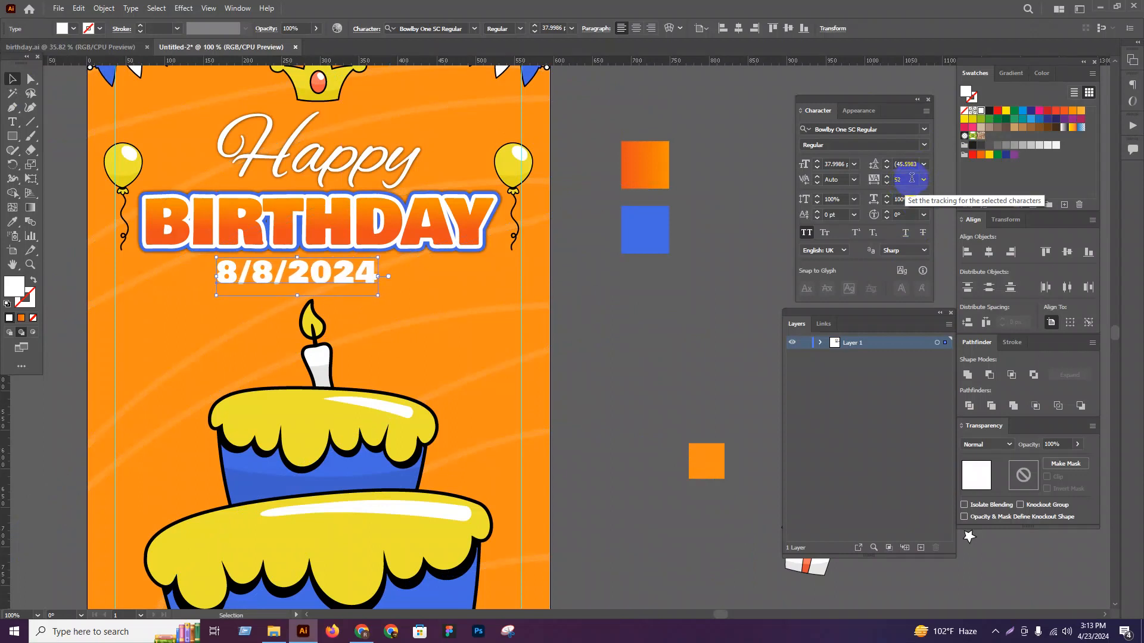
pyautogui.scroll(11, 911, 178)
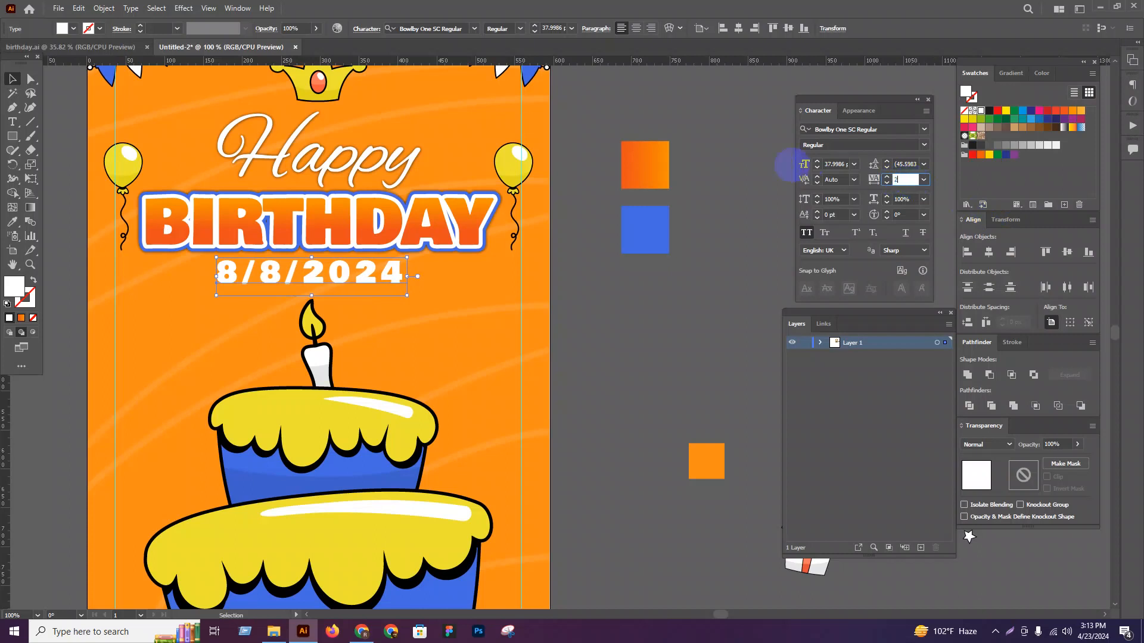
pyautogui.press('Return')
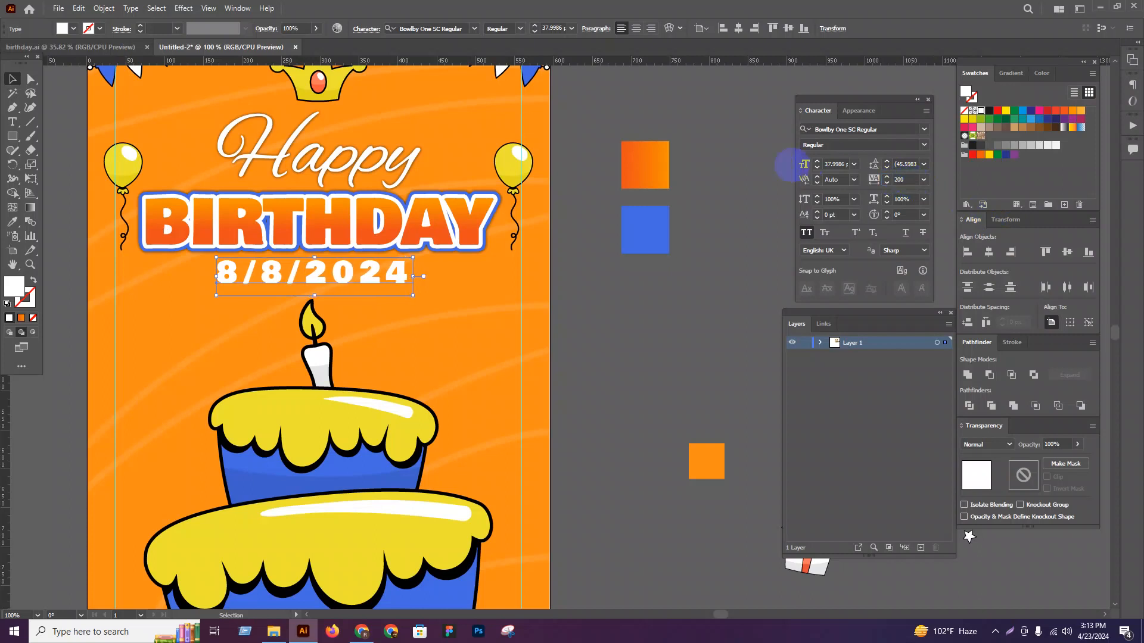
# Step: Centre the date horizontally on the artboard and check the poster in a full-screen preview
pyautogui.click(988, 252)
pyautogui.click(602, 319)
pyautogui.hotkey('shift', 'f')
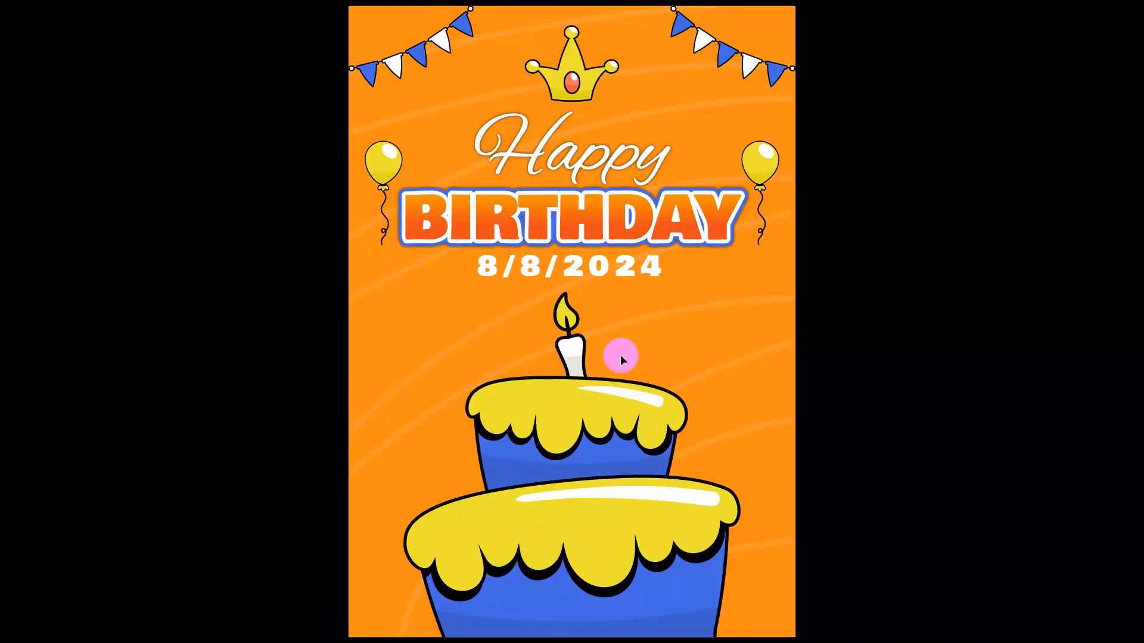
pyautogui.press('Escape')
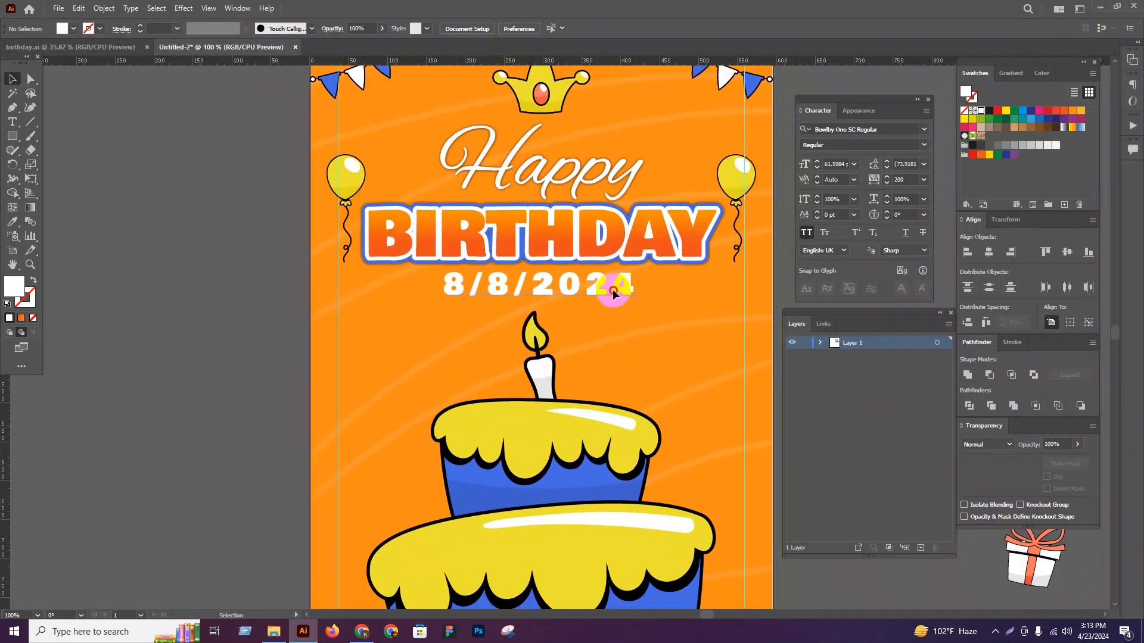
# Step: Nudge the date slightly down and give it a Multiply drop shadow with 75% opacity, 0 px offsets and 2 px blur, checking it full screen
pyautogui.click(613, 290)
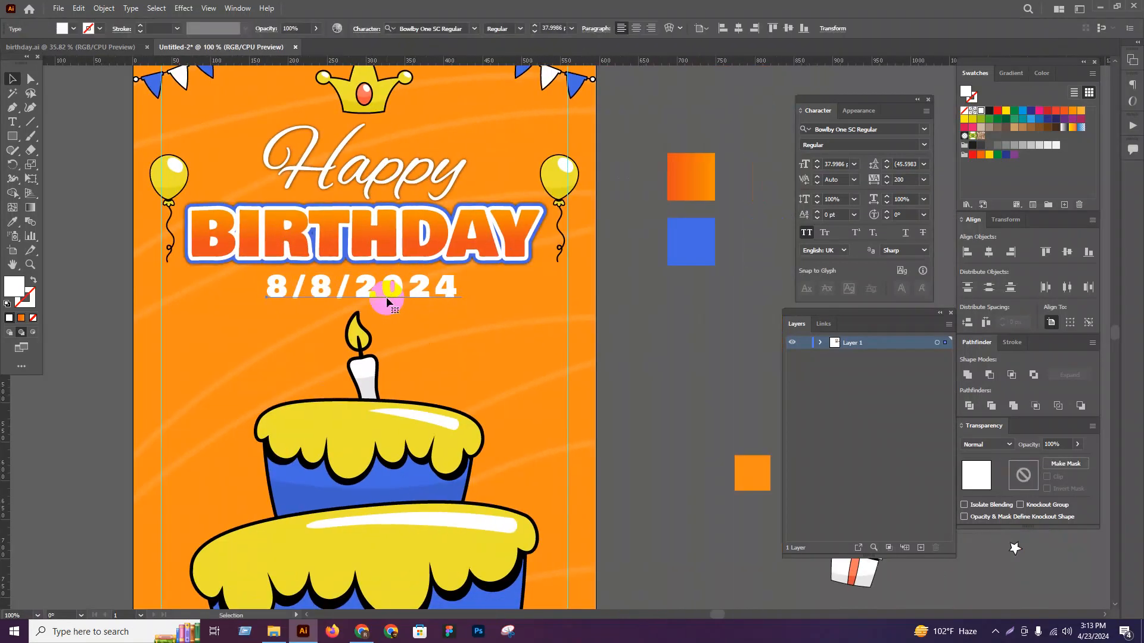
pyautogui.click(386, 297)
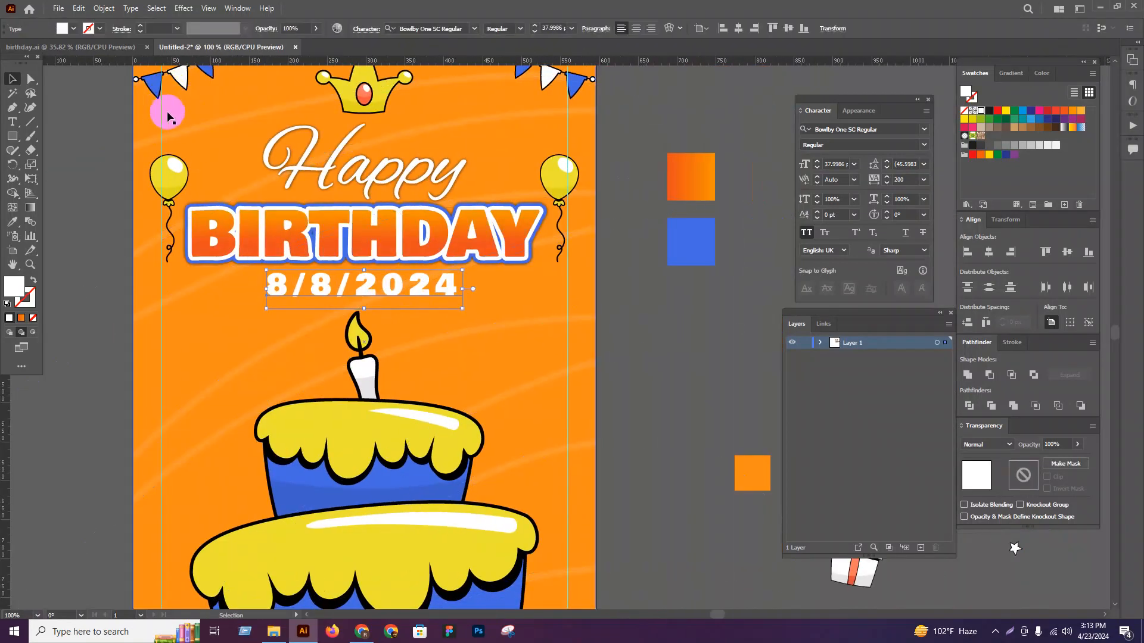
pyautogui.click(156, 8)
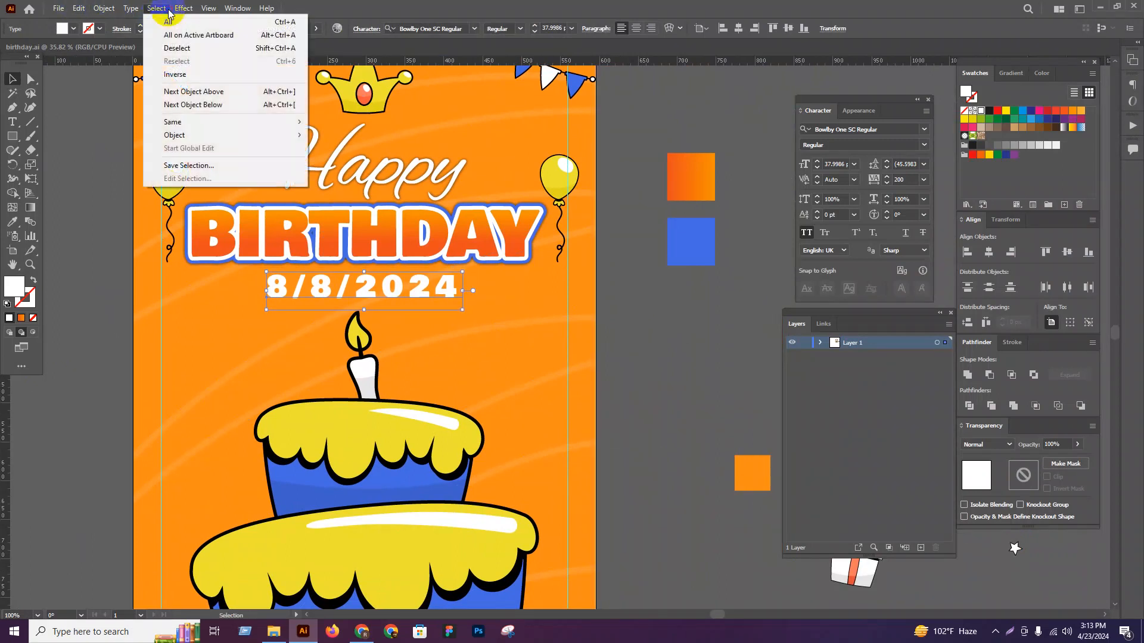
pyautogui.moveTo(220, 148)
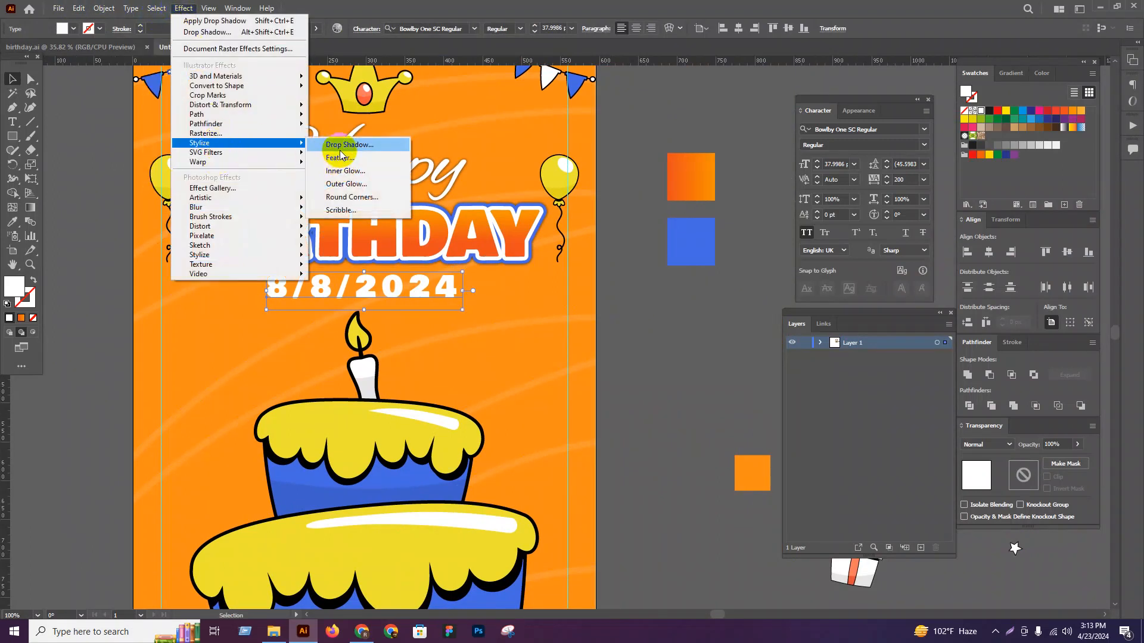
pyautogui.click(338, 150)
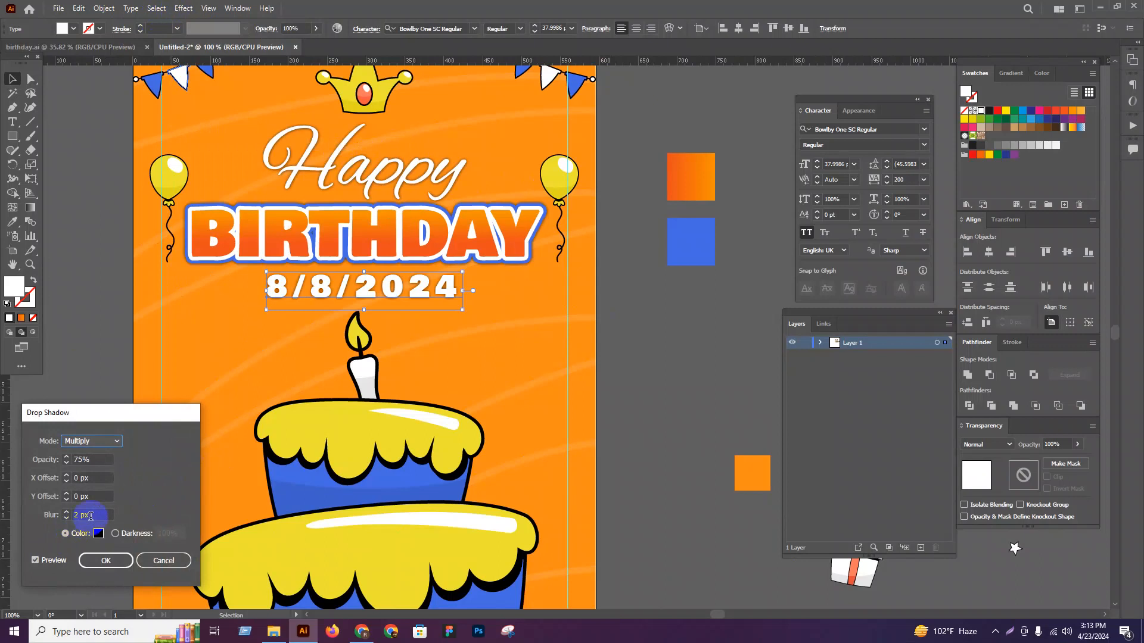
pyautogui.click(123, 562)
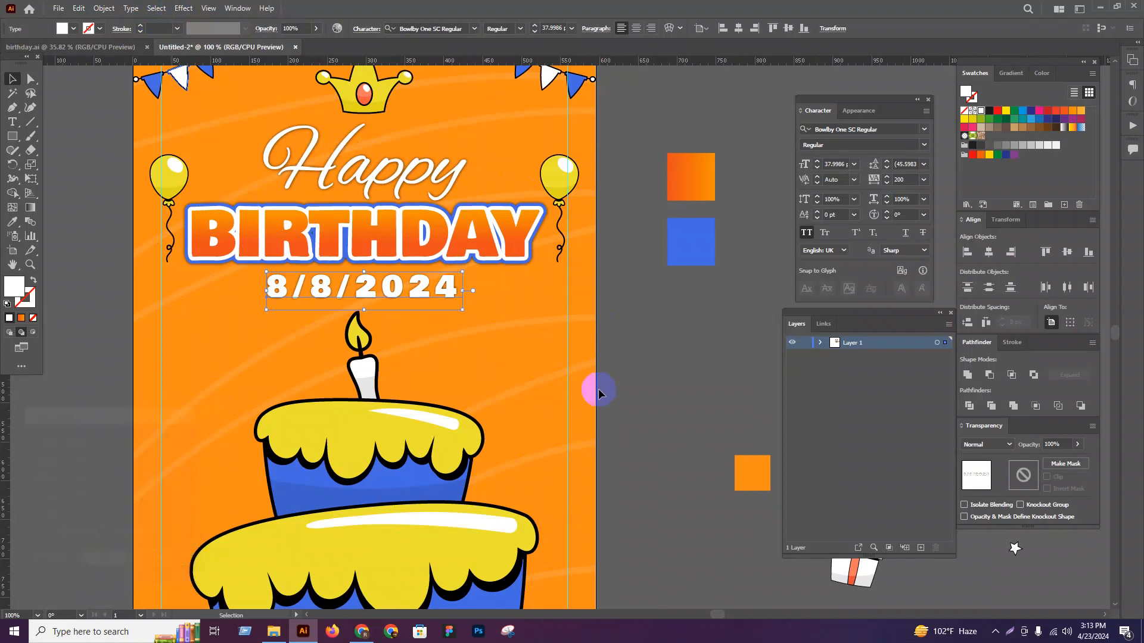
pyautogui.hotkey('shift', 'f')
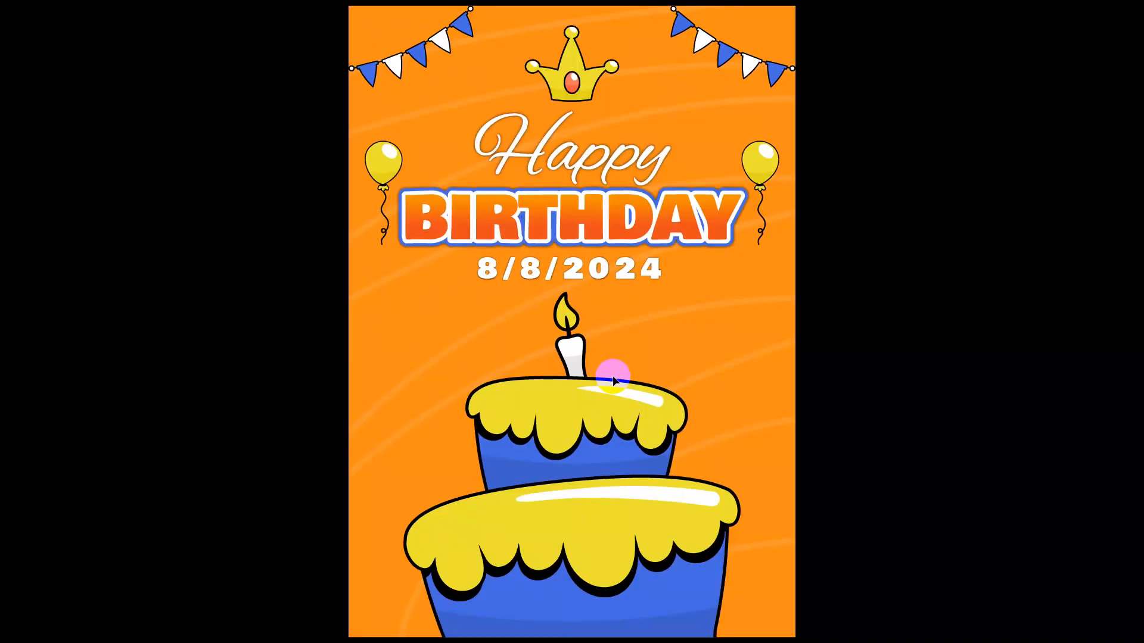
pyautogui.press('Escape')
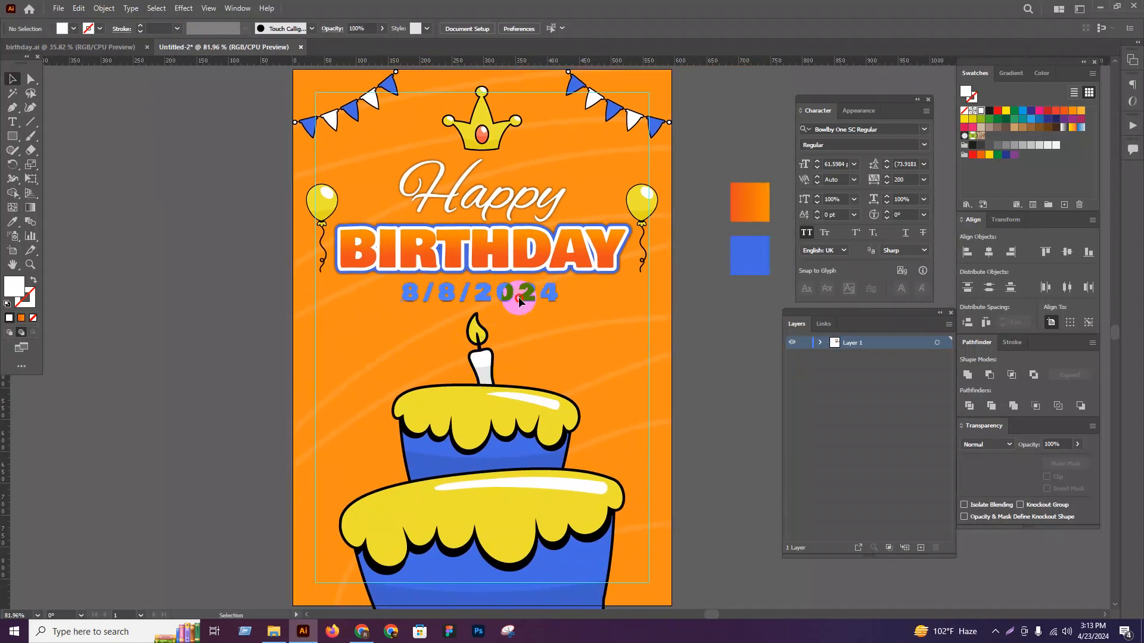
# Step: Select the date together with the title, deselect them, and review the poster layout in full-screen view
pyautogui.click(518, 296)
pyautogui.keyDown('shift'); pyautogui.click(518, 262); pyautogui.keyUp('shift')
pyautogui.click(623, 298)
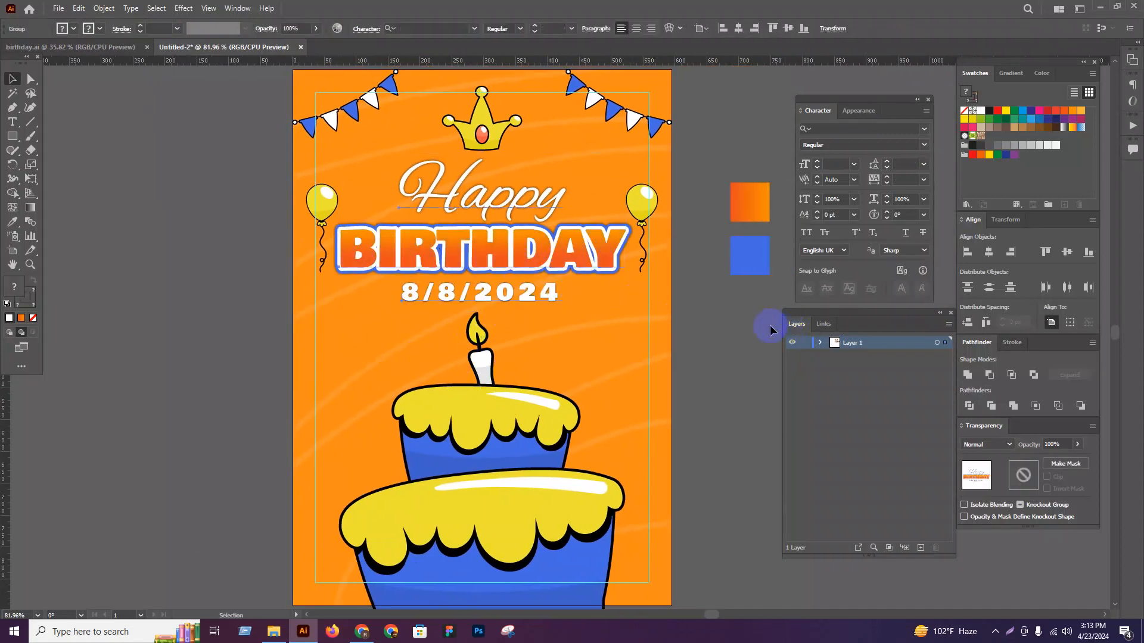
pyautogui.click(739, 329)
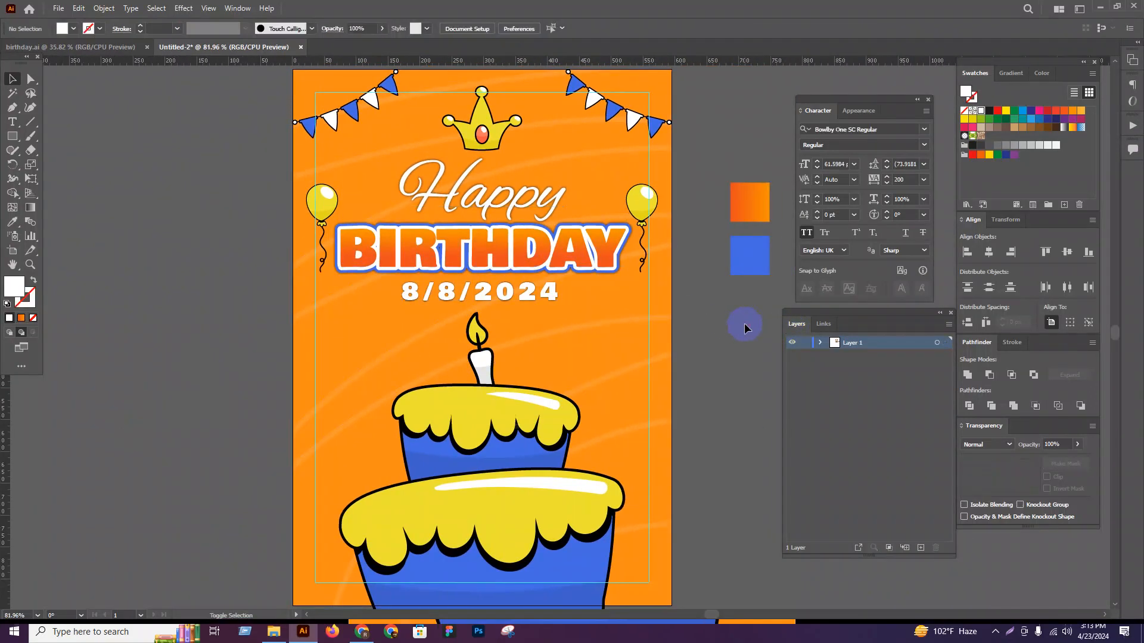
pyautogui.hotkey('shift', 'f')
pyautogui.press('Escape')
pyautogui.press('f')
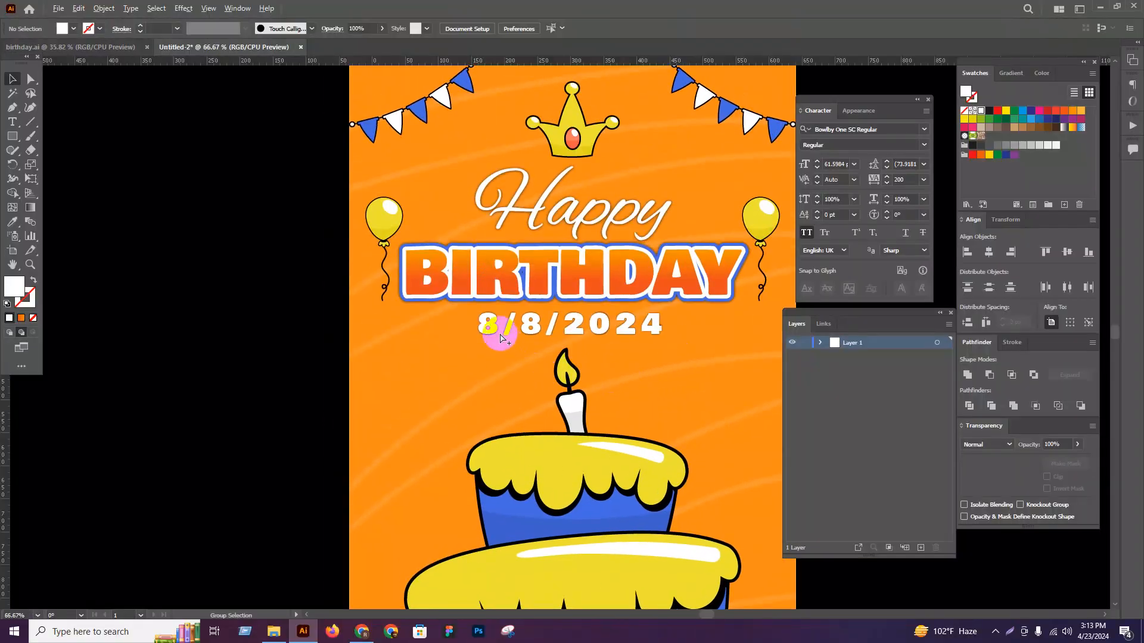
# Step: Move the gift box from the canvas onto the poster, to the left of the cake's upper tier
pyautogui.scroll(-5, 590, 376)
pyautogui.moveTo(684, 428); pyautogui.dragTo(361, 350)
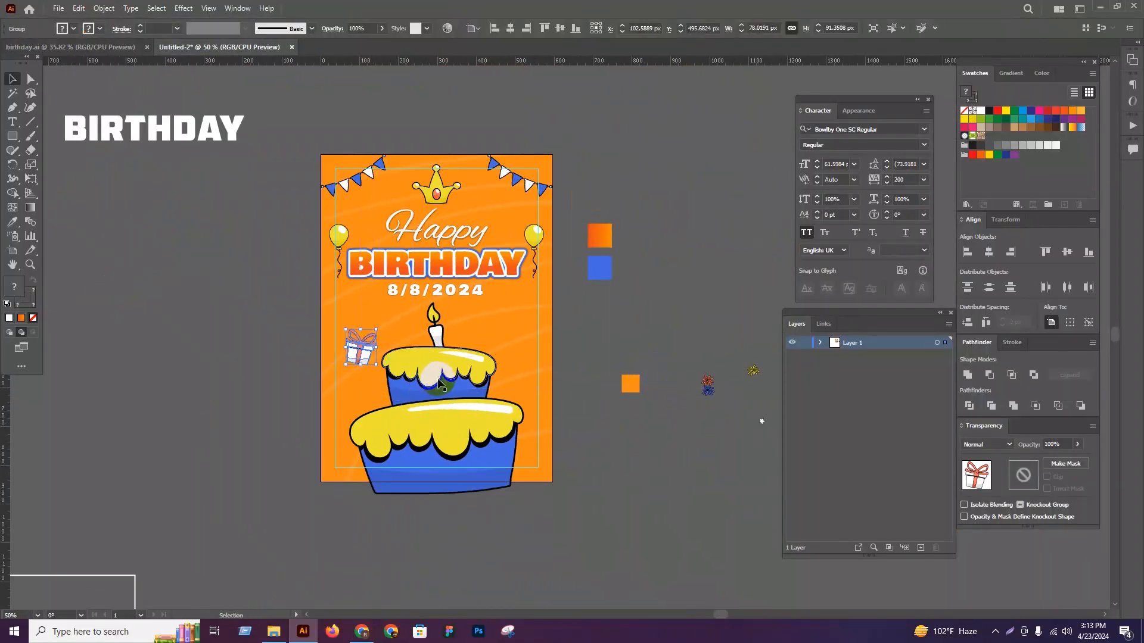
pyautogui.click(677, 387)
pyautogui.moveTo(677, 386); pyautogui.dragTo(538, 374)
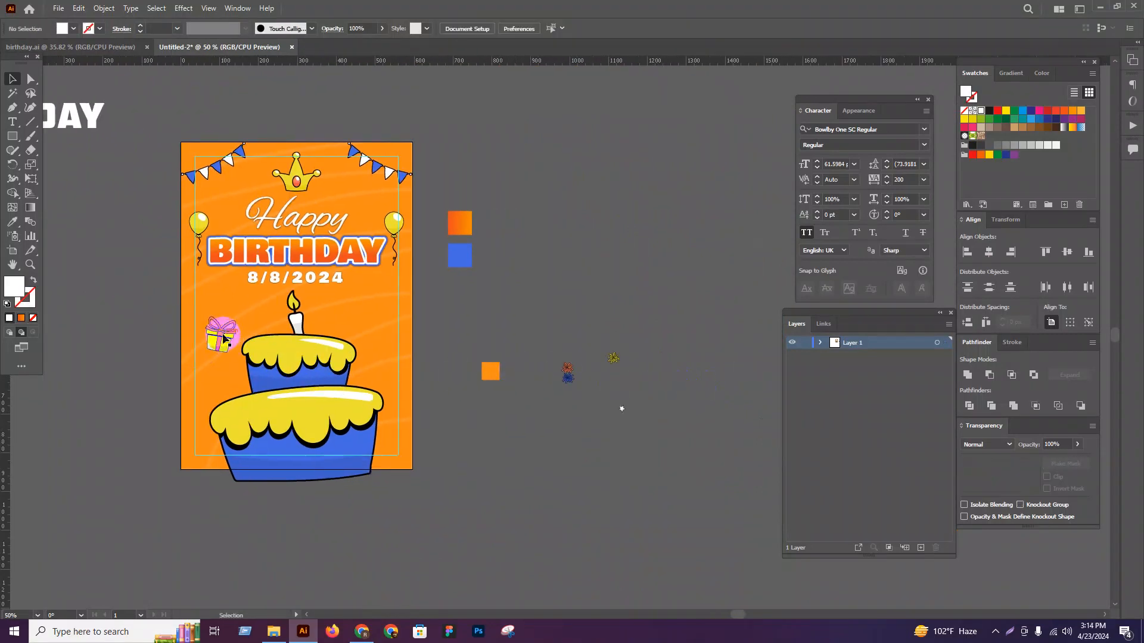
# Step: Adjust the gift box's position beside the candle and rotate it slightly clockwise
pyautogui.moveTo(224, 321); pyautogui.dragTo(222, 319)
pyautogui.scroll(3, 223, 320)
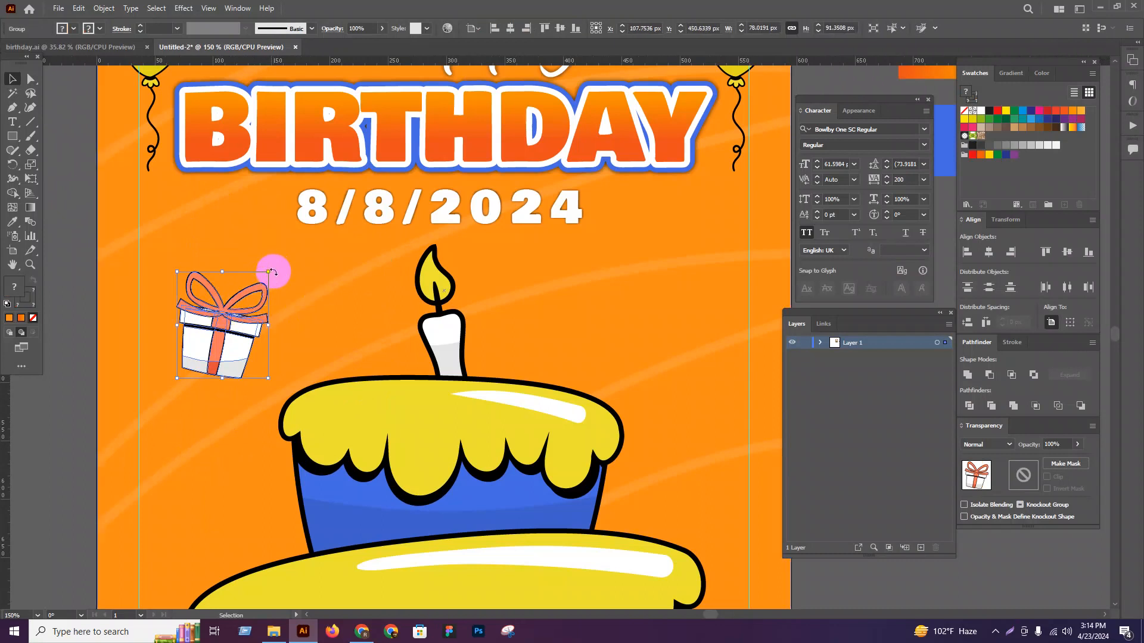
pyautogui.moveTo(274, 272); pyautogui.dragTo(280, 279)
pyautogui.scroll(-5, 281, 280)
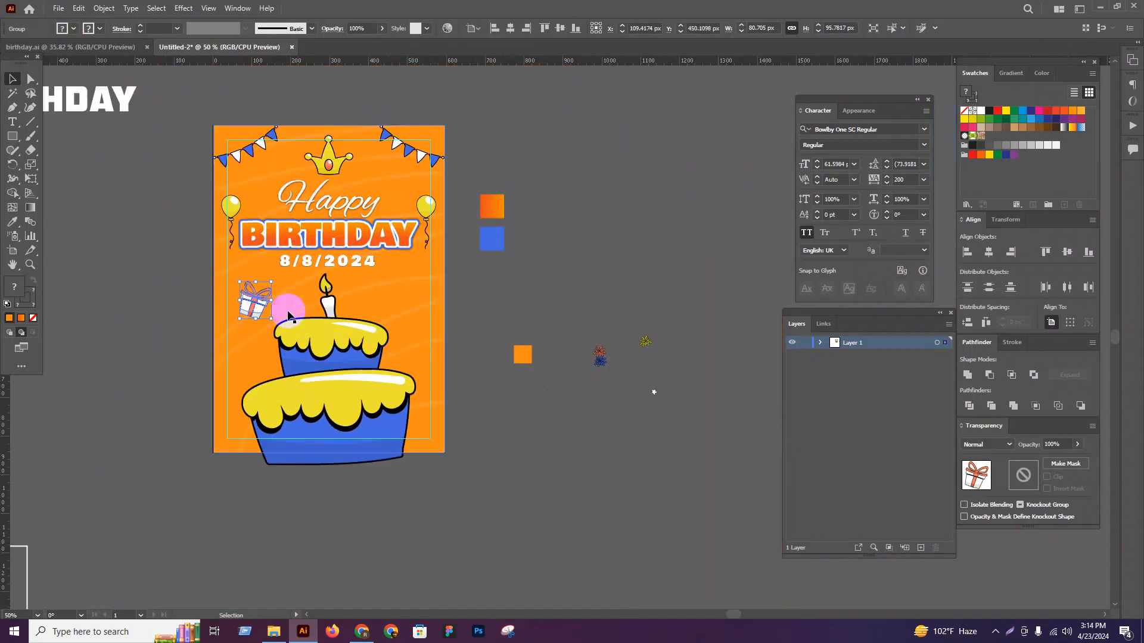
pyautogui.click(613, 386)
# Step: Move the red firework from the canvas to the right of the crown and enlarge it to about 57 px wide
pyautogui.moveTo(536, 334); pyautogui.dragTo(400, 183)
pyautogui.scroll(5, 388, 174)
pyautogui.scroll(-2, 417, 192)
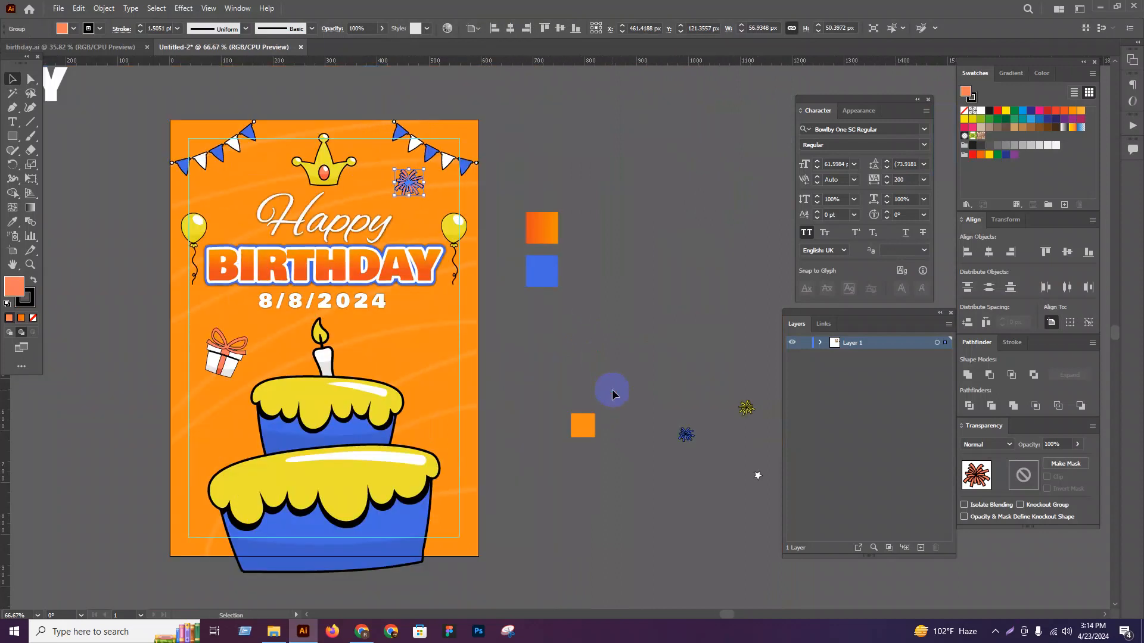
pyautogui.click(685, 408)
# Step: Move the yellow firework from the canvas to the left of the crown, above the word Happy, about 45 px wide
pyautogui.moveTo(746, 416); pyautogui.dragTo(289, 226)
pyautogui.scroll(3, 244, 199)
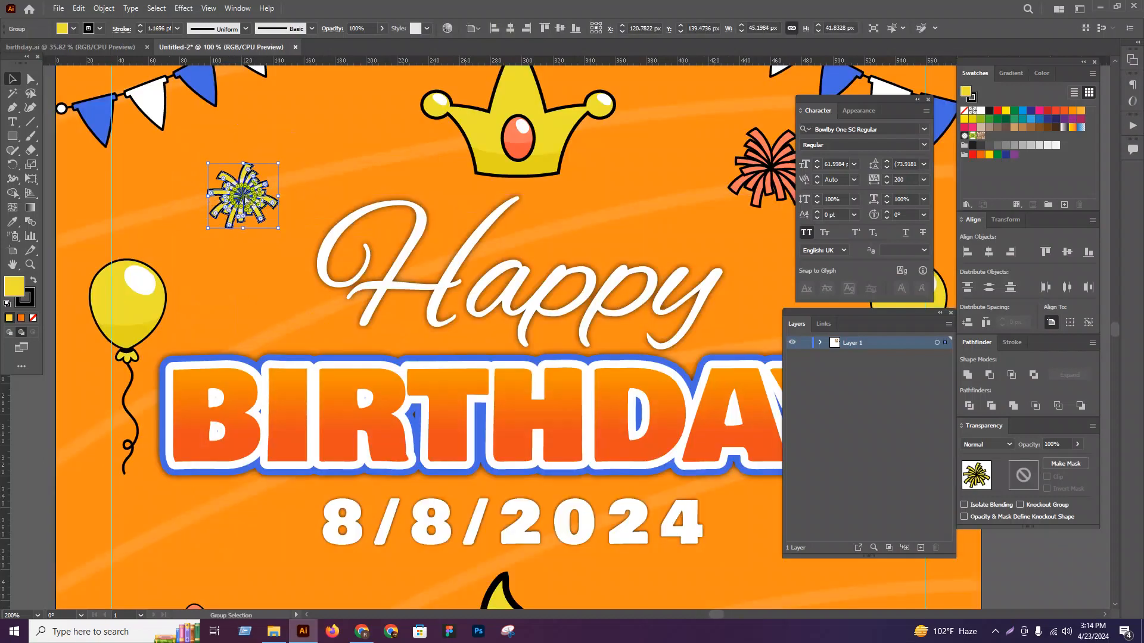
pyautogui.scroll(-3, 247, 214)
pyautogui.click(595, 395)
pyautogui.moveTo(595, 395); pyautogui.dragTo(436, 318)
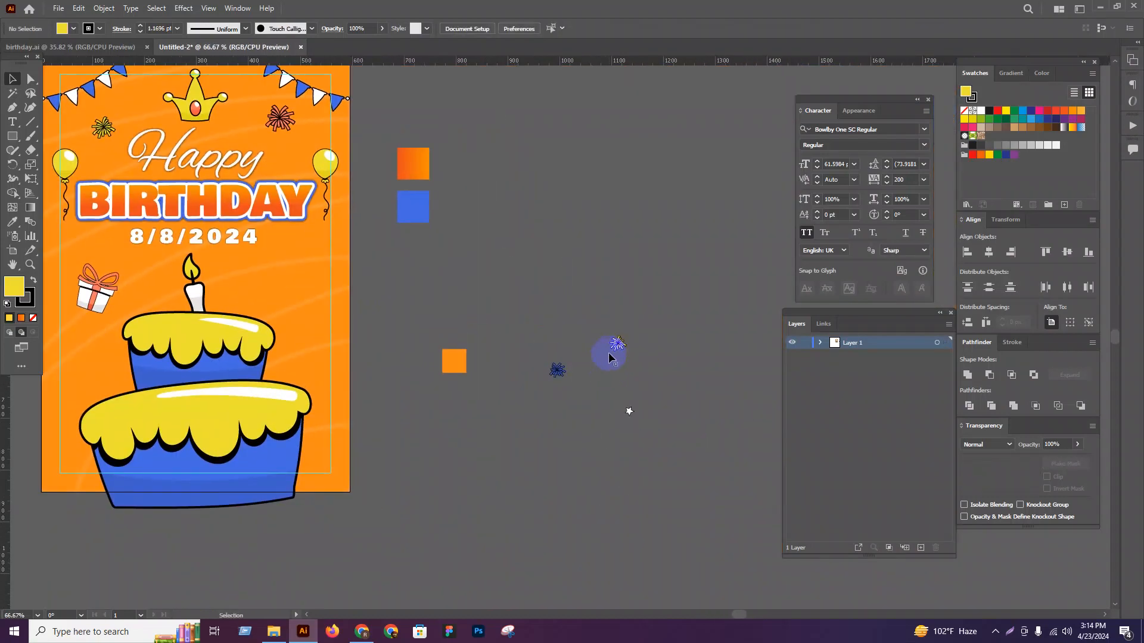
# Step: Place a second, larger yellow firework on the poster to the right of the candle
pyautogui.moveTo(617, 345); pyautogui.dragTo(318, 301)
pyautogui.moveTo(545, 330); pyautogui.dragTo(619, 394)
pyautogui.moveTo(554, 375); pyautogui.dragTo(452, 298)
pyautogui.click(449, 455)
pyautogui.hscroll(-3, 546, 421)
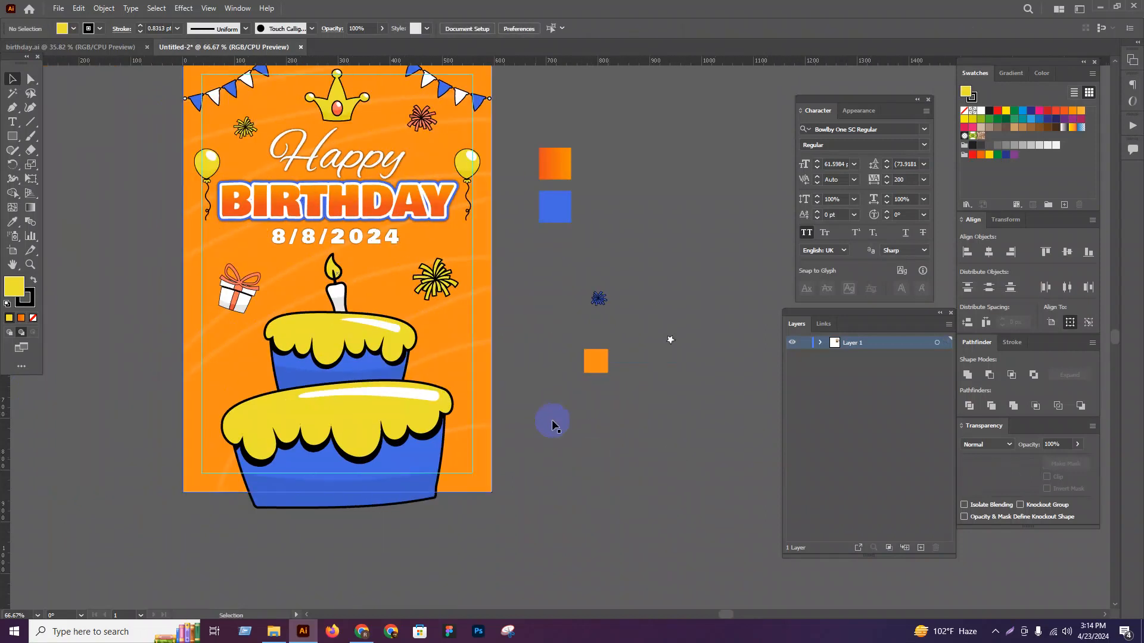
# Step: Shrink the gift box and the large yellow firework on either side of the candle slightly
pyautogui.scroll(1, 267, 294)
pyautogui.click(267, 293)
pyautogui.moveTo(298, 249); pyautogui.dragTo(293, 258)
pyautogui.click(581, 249)
pyautogui.moveTo(594, 241); pyautogui.dragTo(586, 249)
pyautogui.click(638, 243)
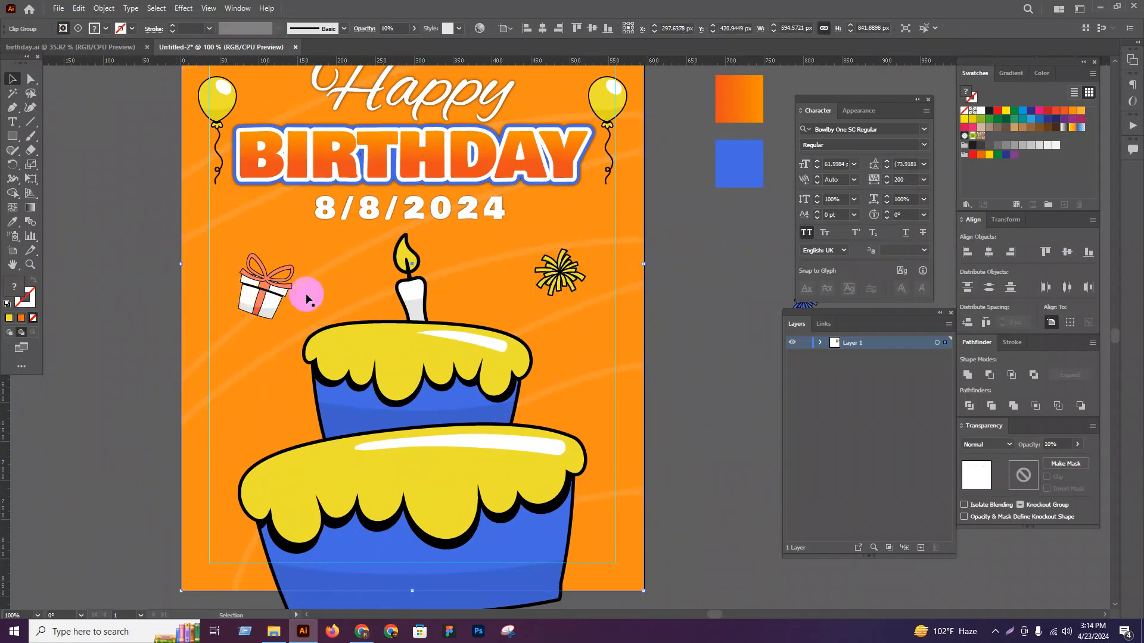
# Step: Copy the gift box to the right of the cake's upper tier and scale the copy down
pyautogui.click(274, 293)
pyautogui.moveTo(275, 293); pyautogui.dragTo(601, 370)
pyautogui.moveTo(595, 394); pyautogui.dragTo(505, 381)
pyautogui.click(638, 391)
pyautogui.click(567, 383)
pyautogui.hotkey('ctrl', '-')
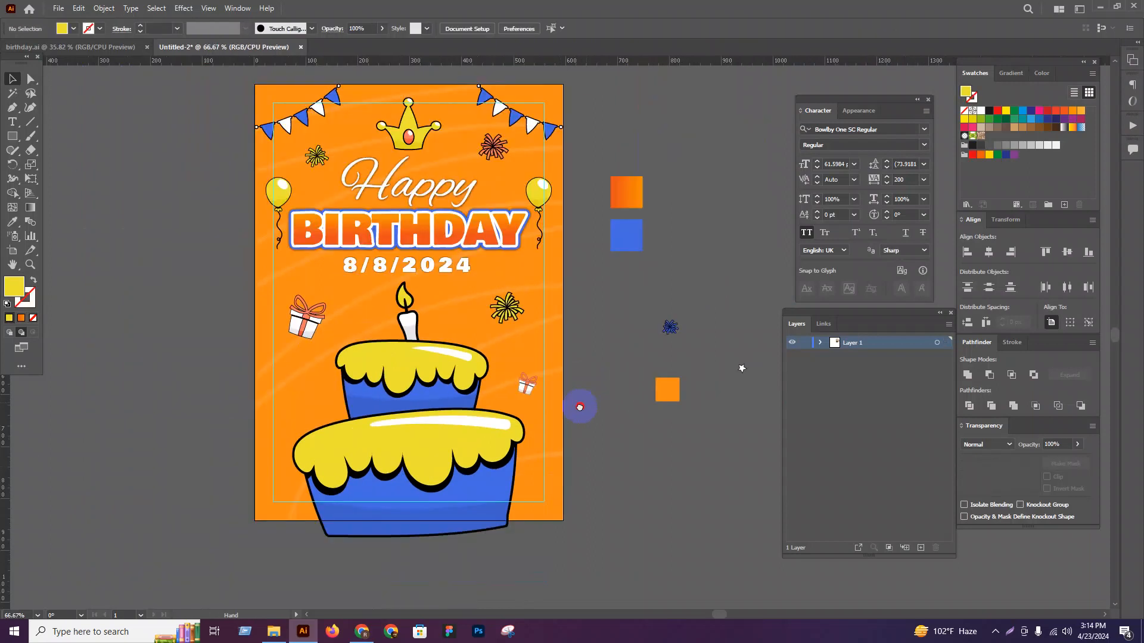
# Step: Place the white star to the right of the candle and a smaller copy to the left of the candle
pyautogui.moveTo(683, 399); pyautogui.dragTo(398, 369)
pyautogui.hotkey('ctrl', '+')
pyautogui.hotkey('ctrl', '+')
pyautogui.click(685, 358)
pyautogui.hotkey('ctrl', '-')
pyautogui.moveTo(495, 347); pyautogui.dragTo(324, 332)
# Step: Place a star copy to the left of the cake's lower tier, enlarged to about 37 px wide
pyautogui.click(275, 482)
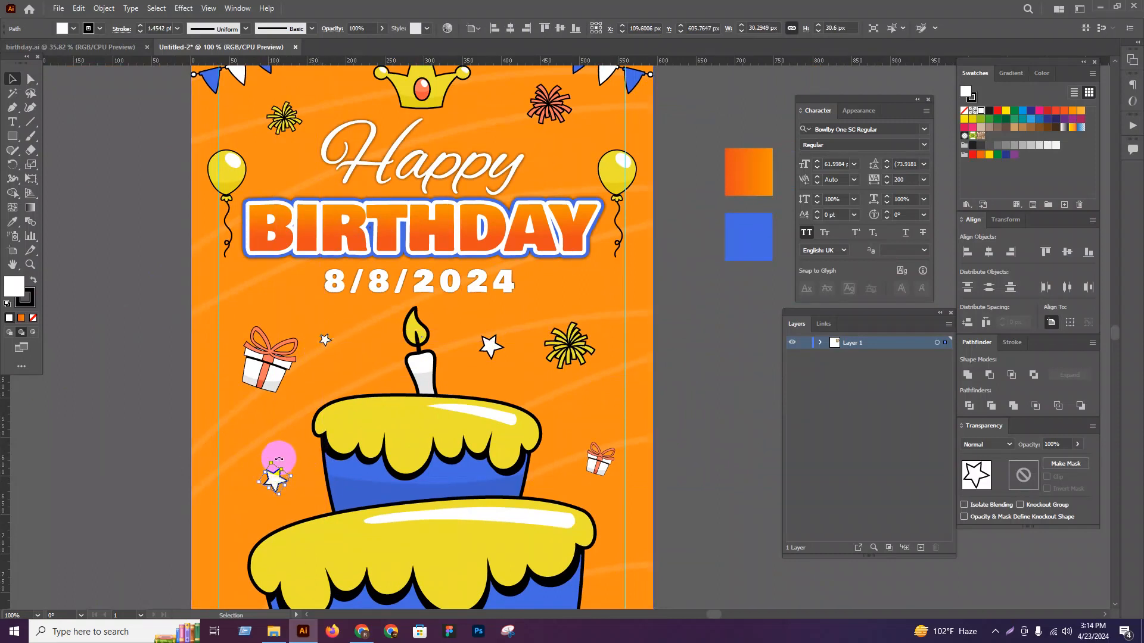
pyautogui.moveTo(274, 462); pyautogui.dragTo(273, 455)
pyautogui.moveTo(265, 480); pyautogui.dragTo(320, 461)
pyautogui.scroll(-2, 320, 465)
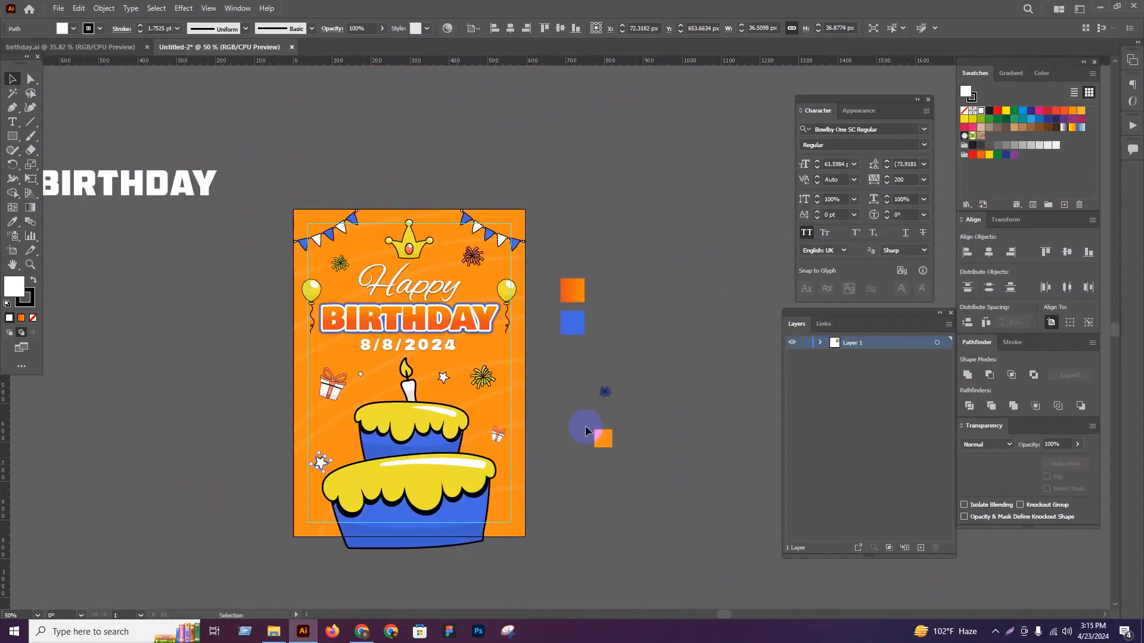
# Step: Move the blue firework from the canvas to the left of the cake's upper tier
pyautogui.click(583, 438)
pyautogui.scroll(2, 584, 432)
pyautogui.moveTo(619, 368); pyautogui.dragTo(247, 436)
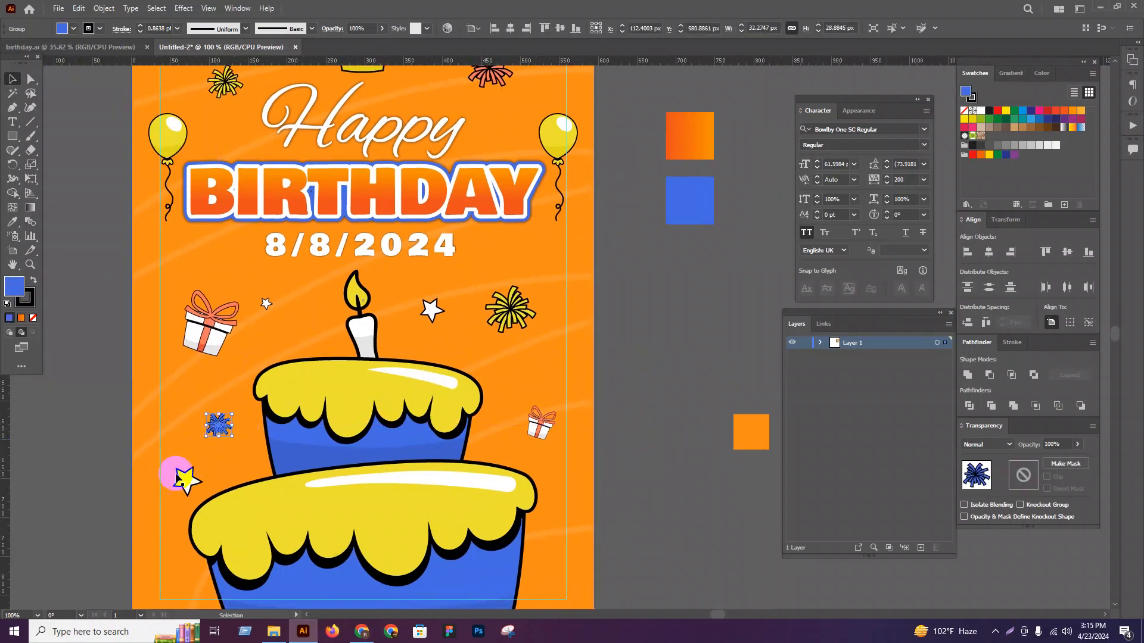
# Step: Shift the star beside the lower tier and the large gift box slightly left, and check the poster in full-screen preview
pyautogui.moveTo(166, 481); pyautogui.dragTo(161, 480)
pyautogui.moveTo(204, 341); pyautogui.dragTo(179, 338)
pyautogui.click(584, 324)
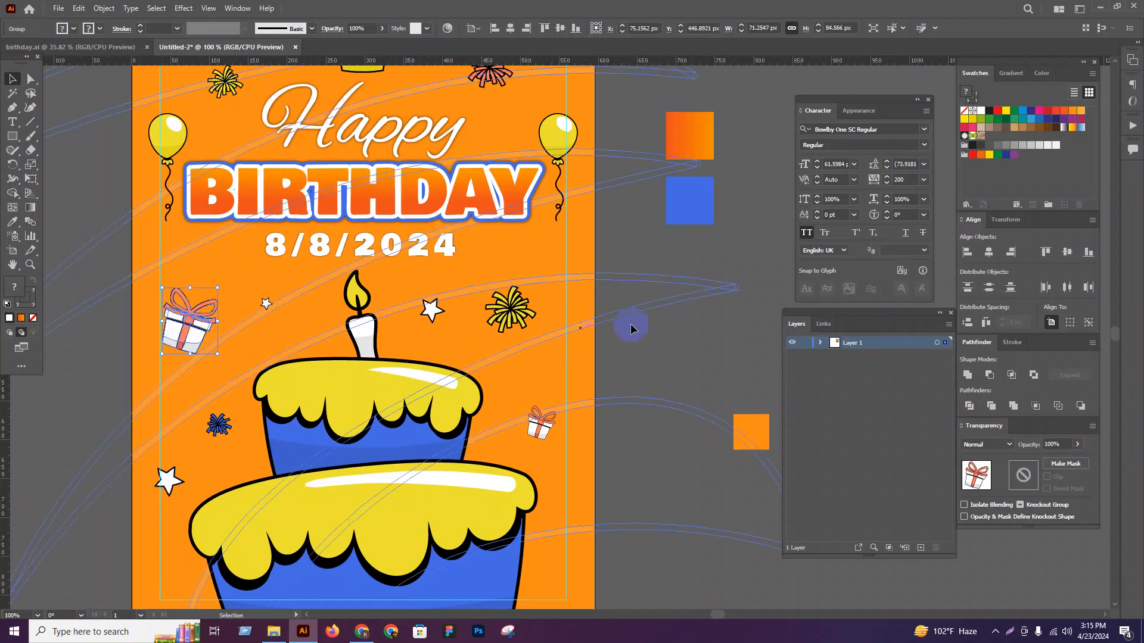
pyautogui.scroll(1, 583, 279)
pyautogui.scroll(1, 583, 274)
pyautogui.hotkey('shift', 'f')
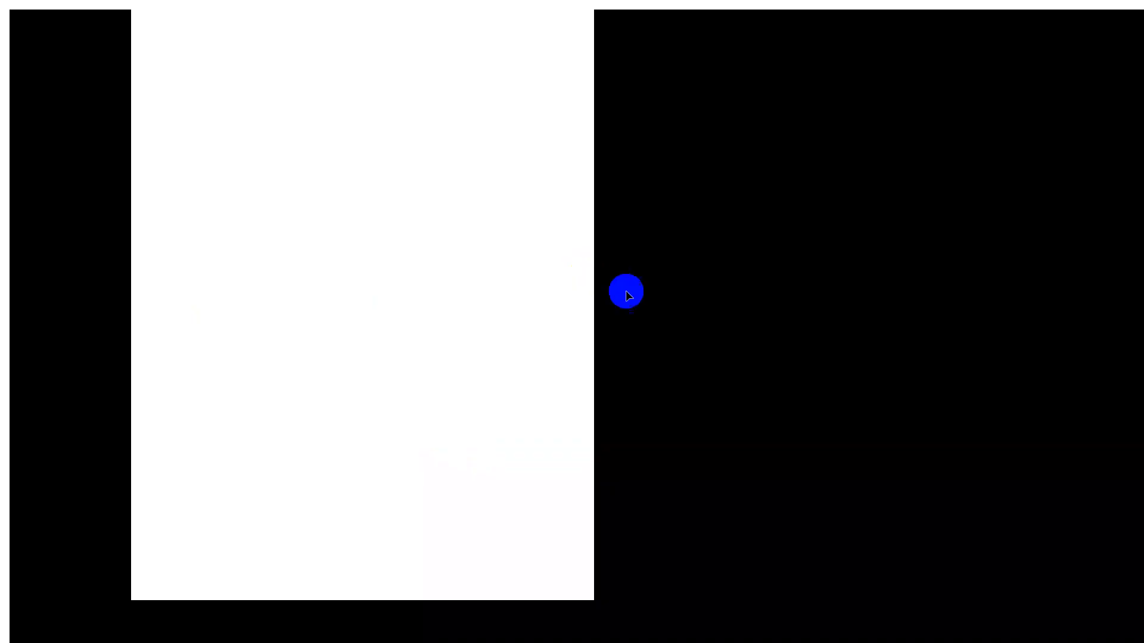
pyautogui.press('Escape')
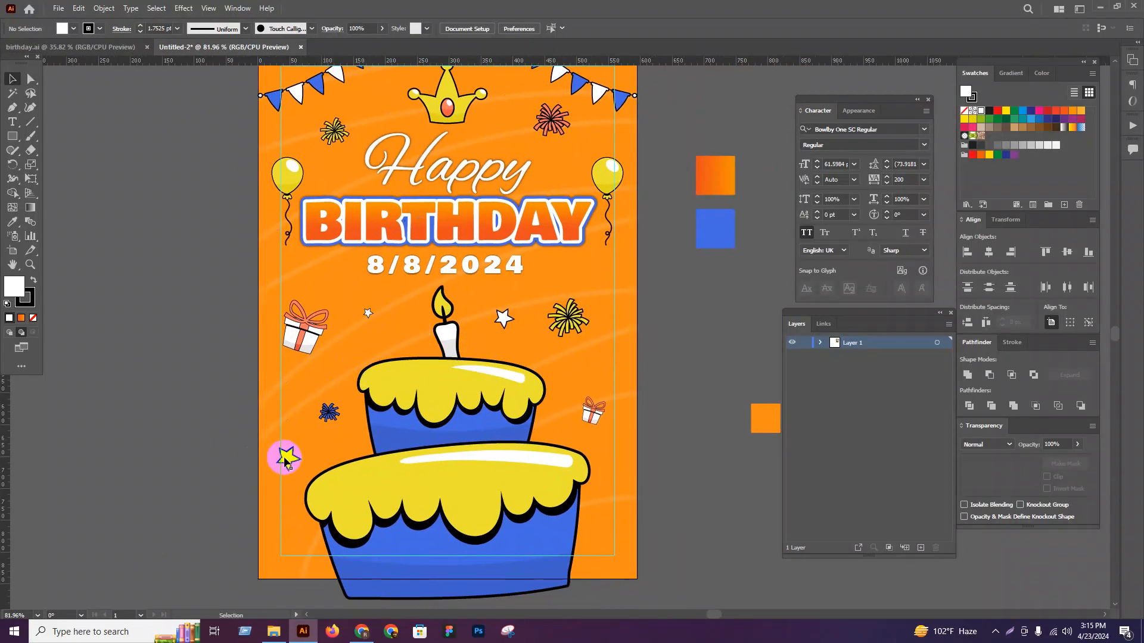
# Step: Try a copy of the lower-left star above the small gift box to the right of the cake, scaled down slightly
pyautogui.moveTo(290, 457); pyautogui.dragTo(601, 365)
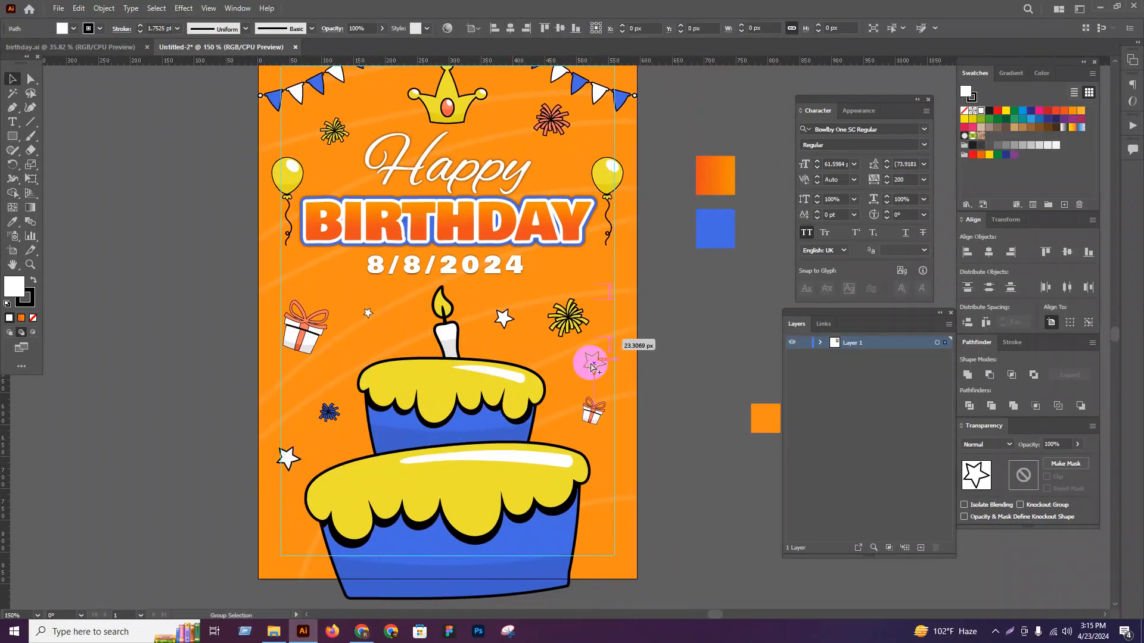
pyautogui.scroll(2, 601, 365)
pyautogui.moveTo(606, 342); pyautogui.dragTo(604, 346)
pyautogui.scroll(-1, 607, 357)
# Step: Enlarge the small star between the gift box and the candle slightly
pyautogui.moveTo(228, 478); pyautogui.dragTo(326, 319)
pyautogui.click(327, 297)
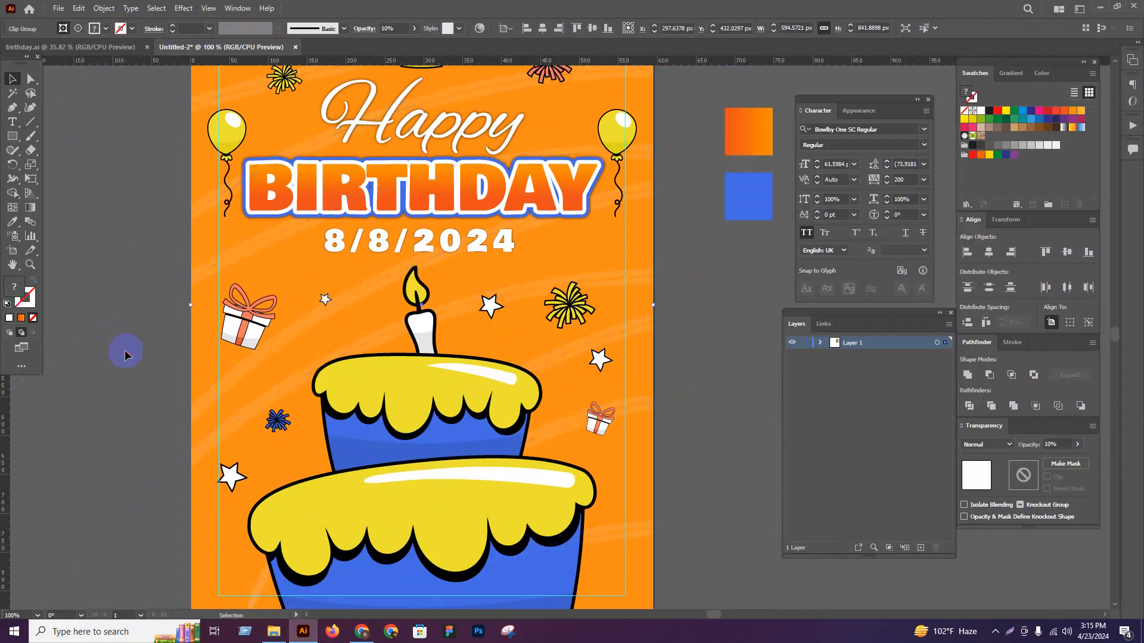
pyautogui.click(125, 354)
pyautogui.click(325, 300)
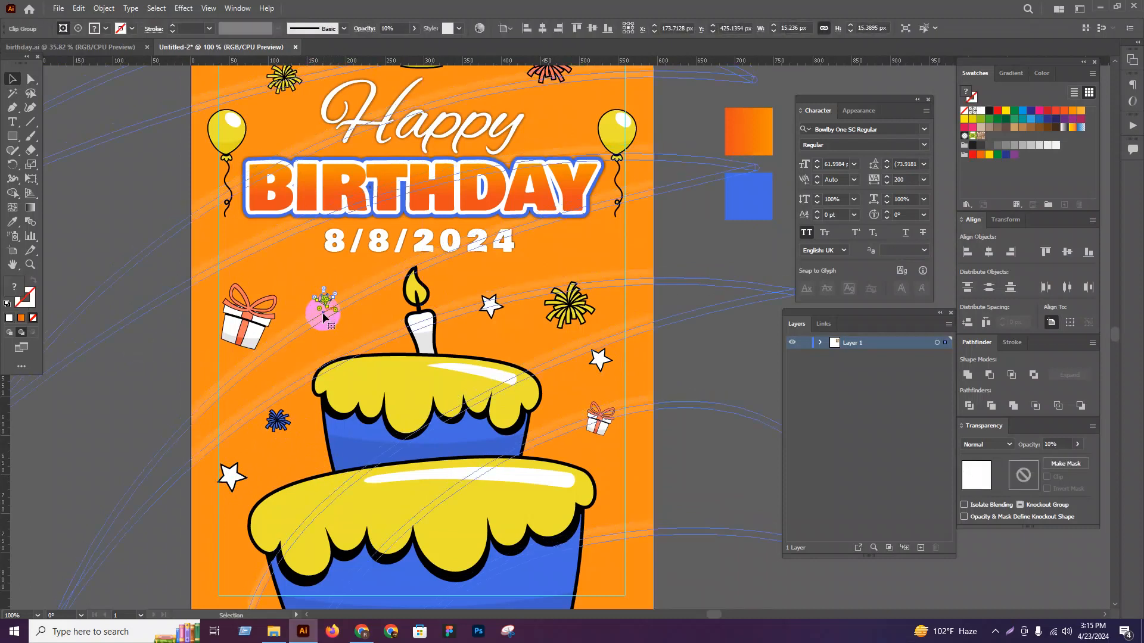
pyautogui.click(327, 303)
pyautogui.moveTo(331, 308); pyautogui.dragTo(332, 314)
# Step: Move the blue firework slightly up and to the left, and check the poster in full-screen preview
pyautogui.moveTo(273, 422)
pyautogui.mouseDown()
pyautogui.moveTo(262, 402)
pyautogui.moveTo(284, 419)
pyautogui.mouseUp()
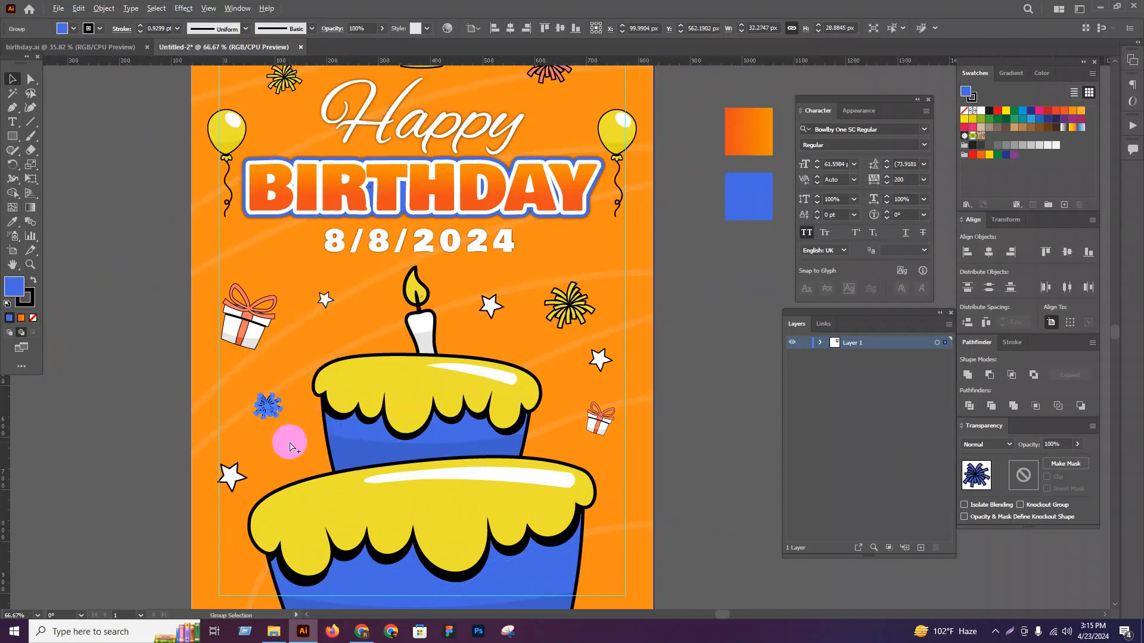
pyautogui.hotkey('ctrl', '-')
pyautogui.hotkey('ctrl', '-')
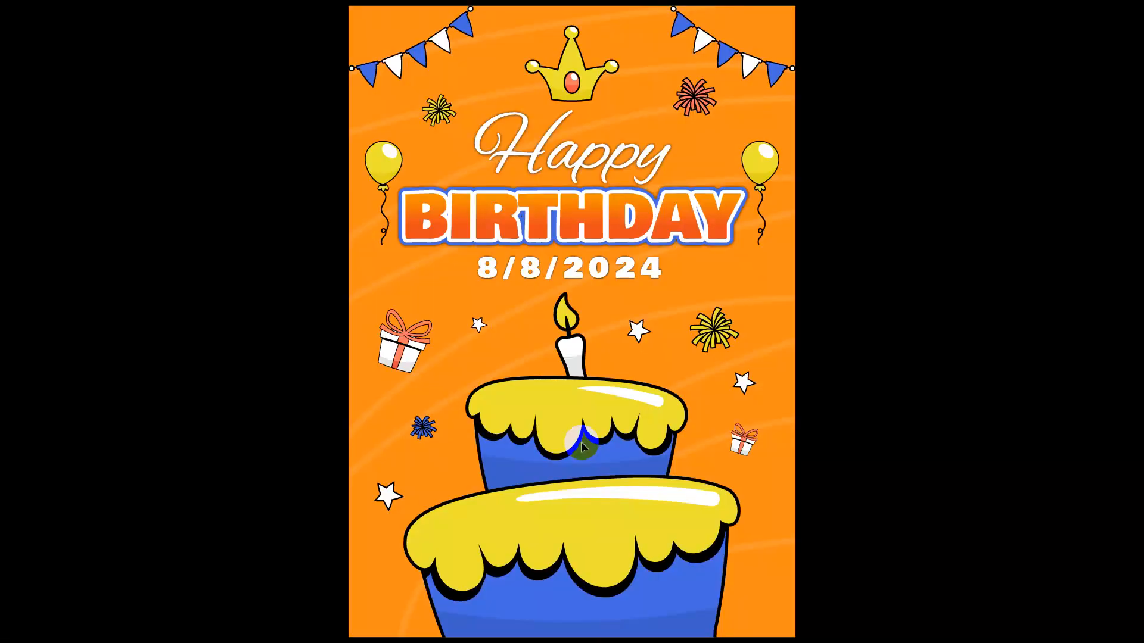
pyautogui.press('Escape')
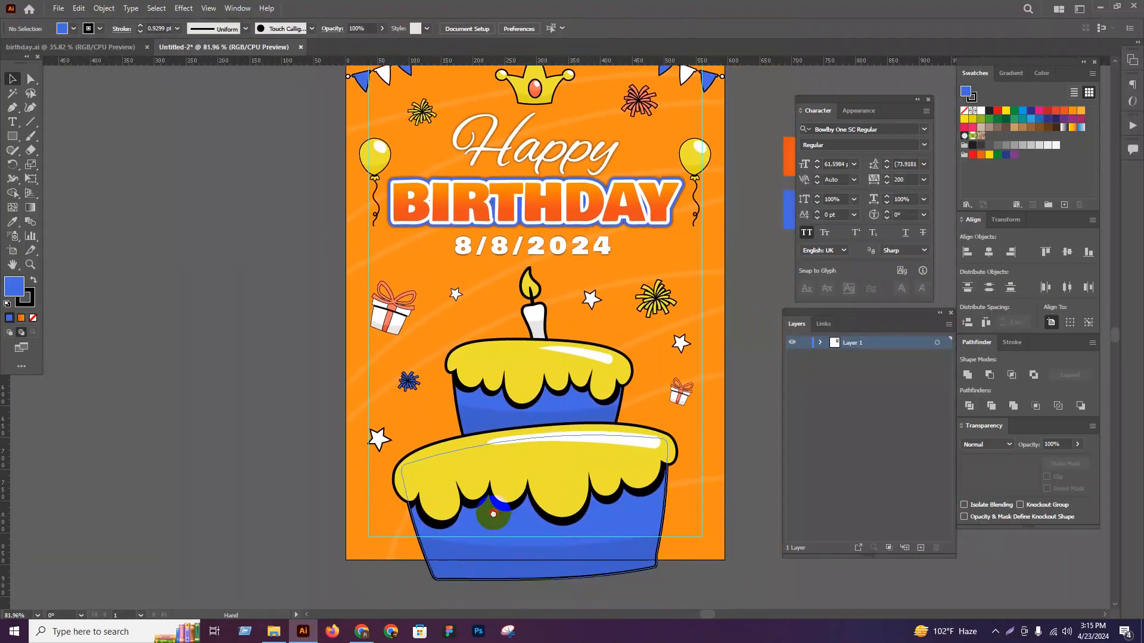
# Step: Copy the small gift box to the poster's lower-left corner beside the cake, scaled to about 30 px wide
pyautogui.moveTo(493, 513); pyautogui.dragTo(426, 436)
pyautogui.moveTo(614, 317); pyautogui.dragTo(314, 457)
pyautogui.scroll(3, 314, 457)
pyautogui.moveTo(339, 391); pyautogui.dragTo(332, 400)
pyautogui.scroll(-3, 134, 465)
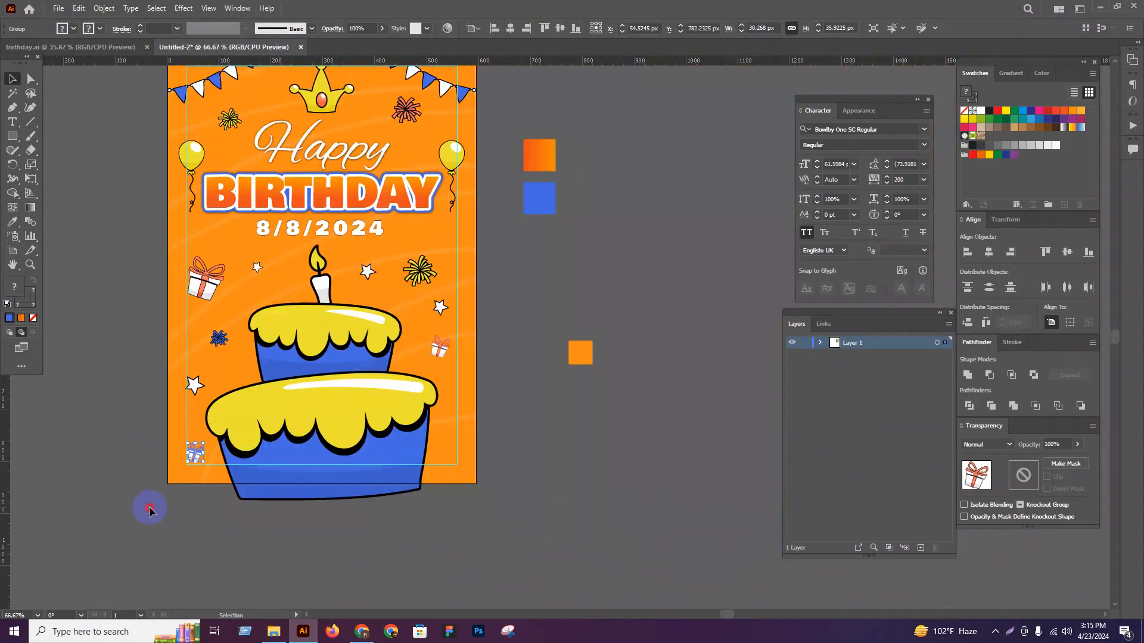
pyautogui.click(149, 510)
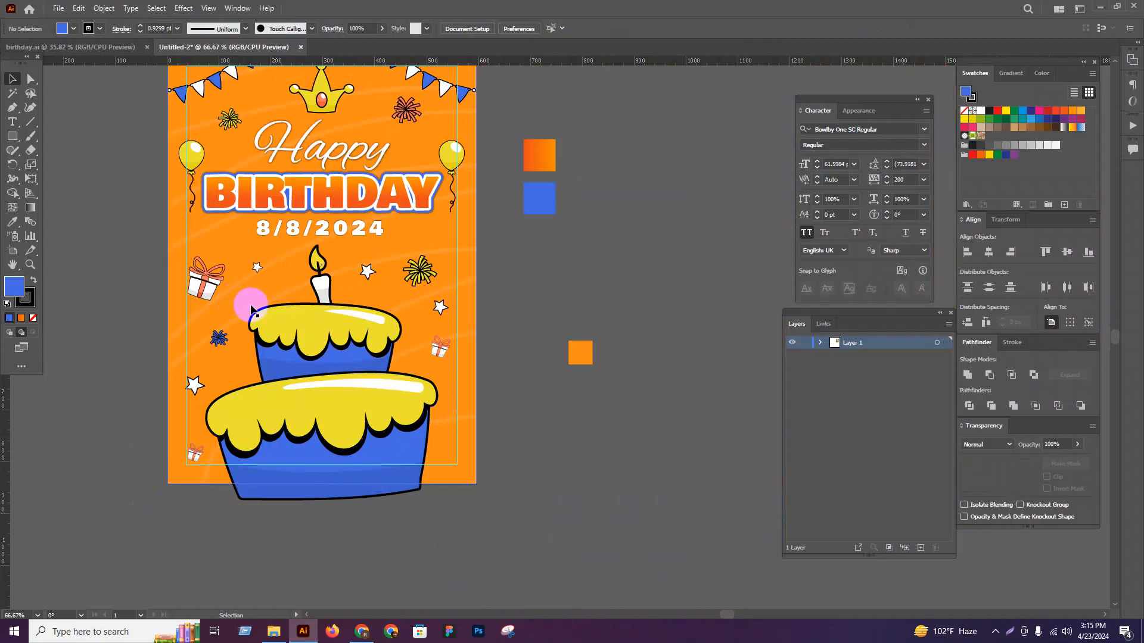
# Step: Copy the star to the poster's lower-right corner, scale it to about 44 px wide, and check it in full-screen preview
pyautogui.moveTo(370, 276); pyautogui.dragTo(451, 447)
pyautogui.scroll(2, 456, 474)
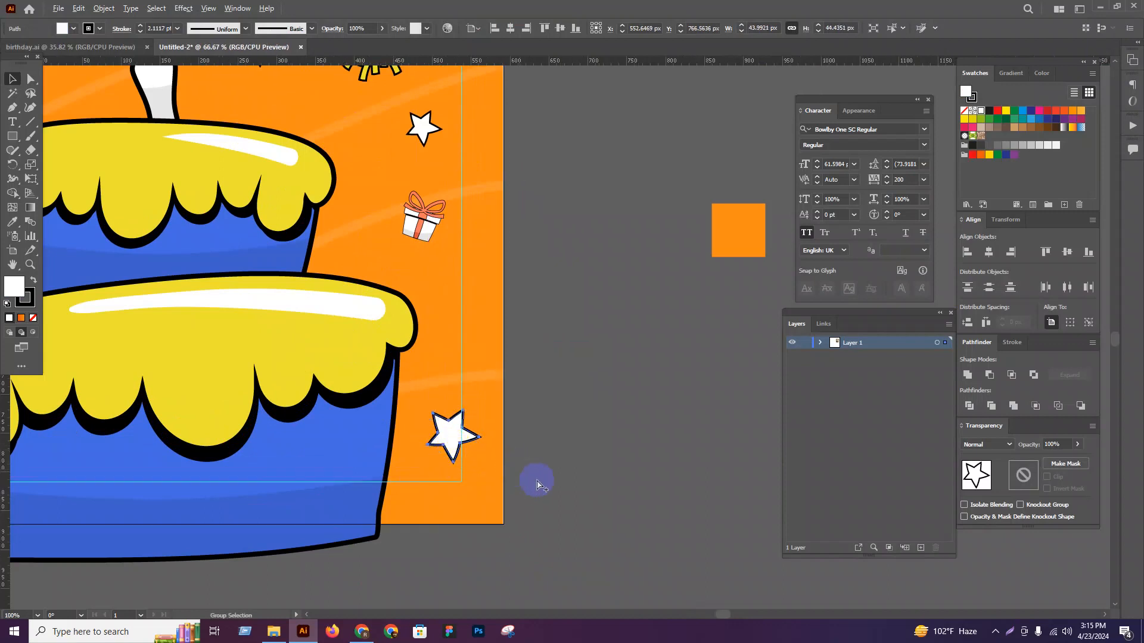
pyautogui.scroll(-2, 576, 483)
pyautogui.click(577, 484)
pyautogui.hotkey('shift', 'f')
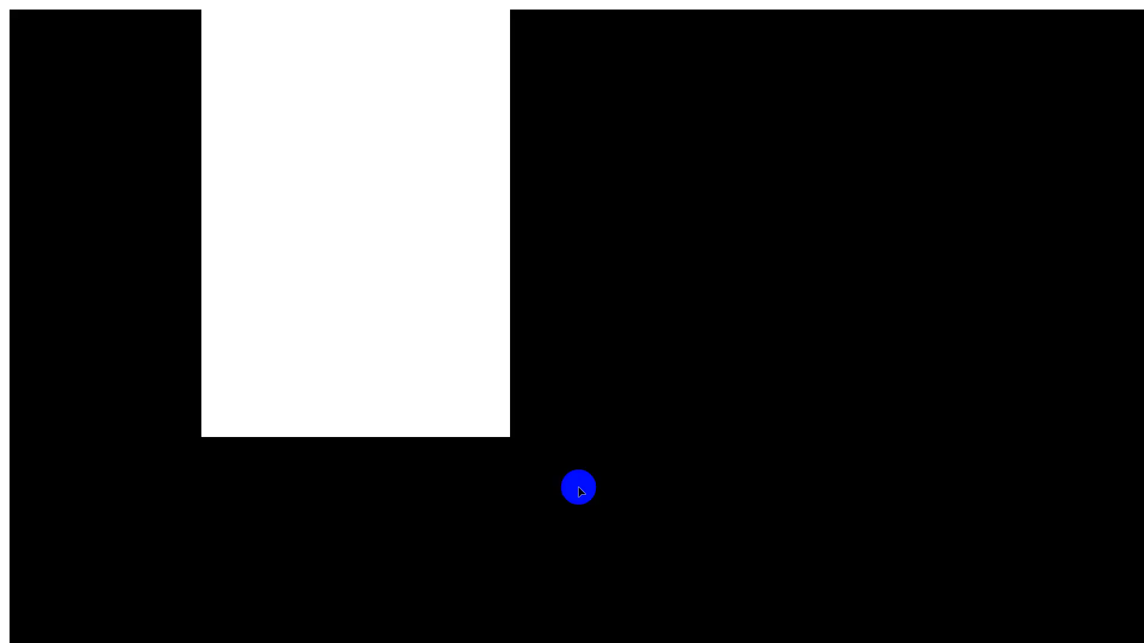
pyautogui.press('Escape')
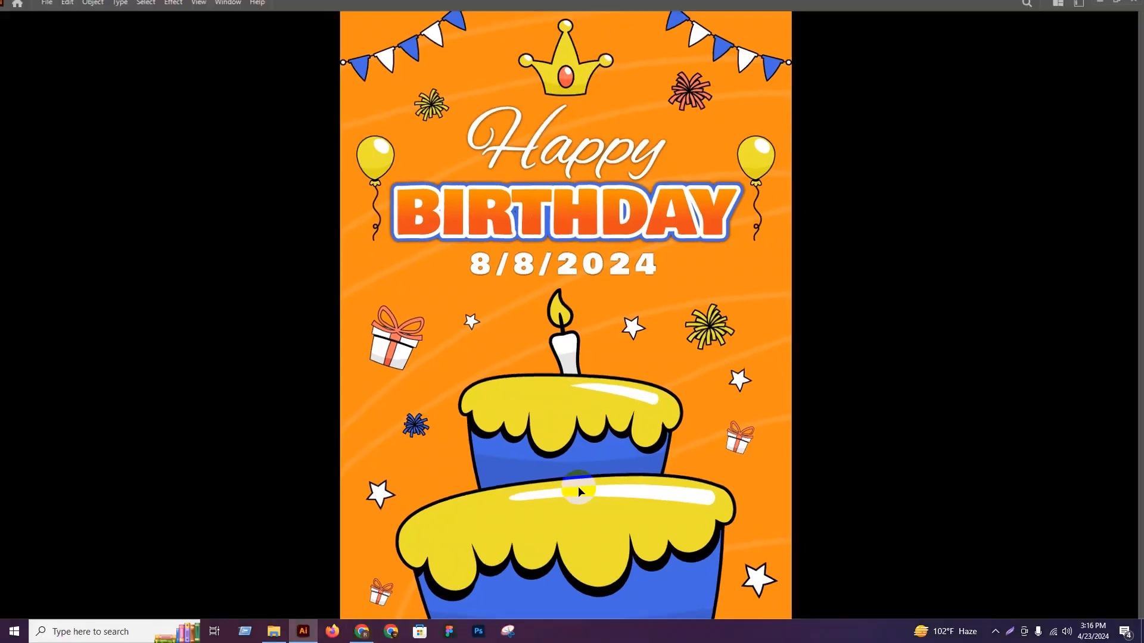
# Step: Delete the star right of the candle and the one above the small gift box, and check the result full screen
pyautogui.scroll(1, 516, 411)
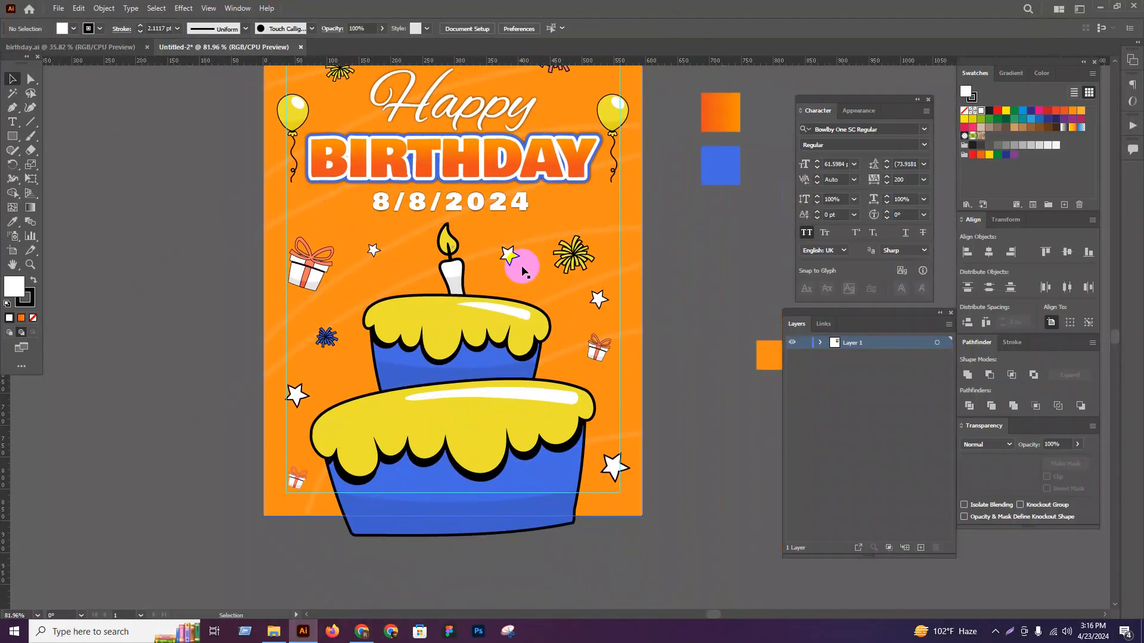
pyautogui.click(513, 257)
pyautogui.press('Delete')
pyautogui.click(599, 299)
pyautogui.press('Delete')
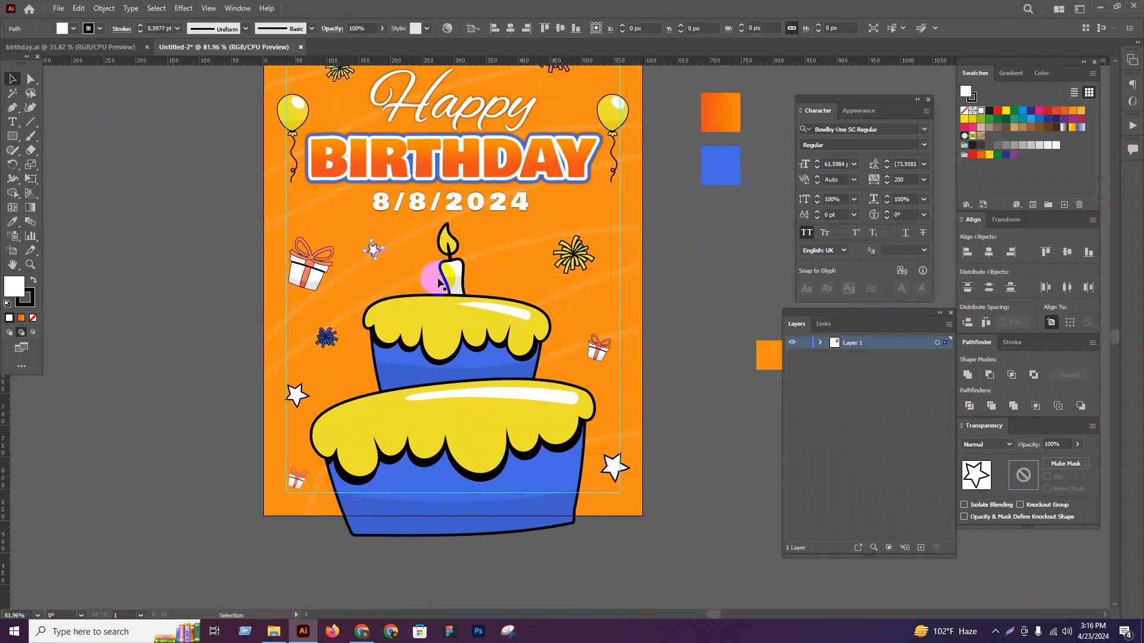
pyautogui.press('f')
pyautogui.hotkey('shift', 'f')
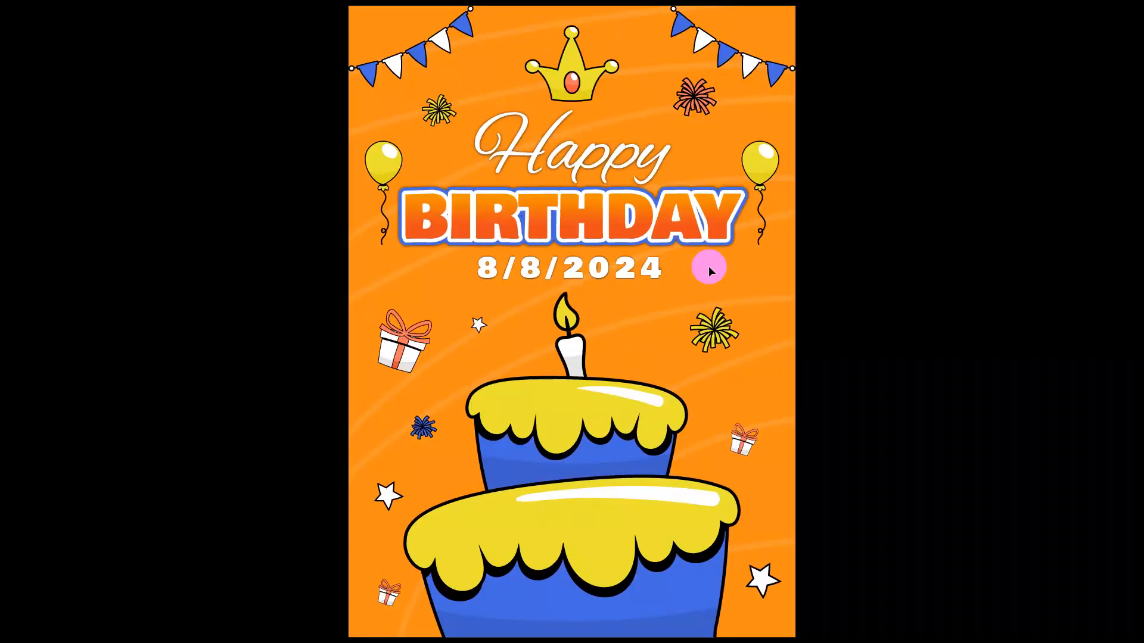
pyautogui.press('Escape')
# Step: Place the white outlined rectangle over the poster as a border, centre it vertically on the artboard, and preview it full screen
pyautogui.scroll(-1, 715, 311)
pyautogui.click(387, 410)
pyautogui.scroll(-4, 382, 407)
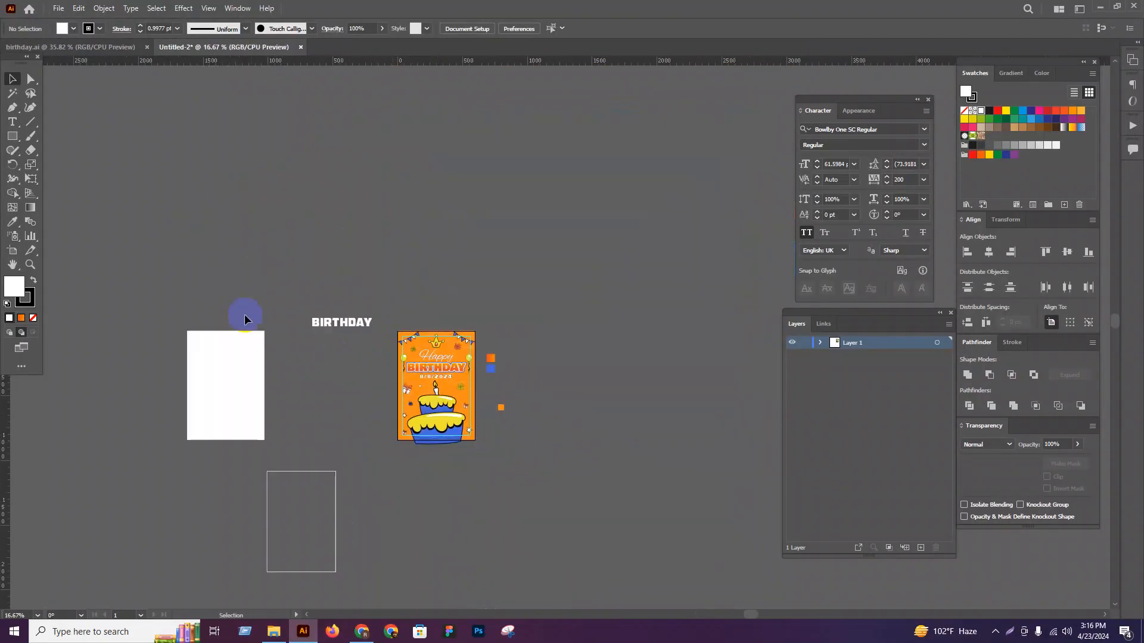
pyautogui.click(432, 357)
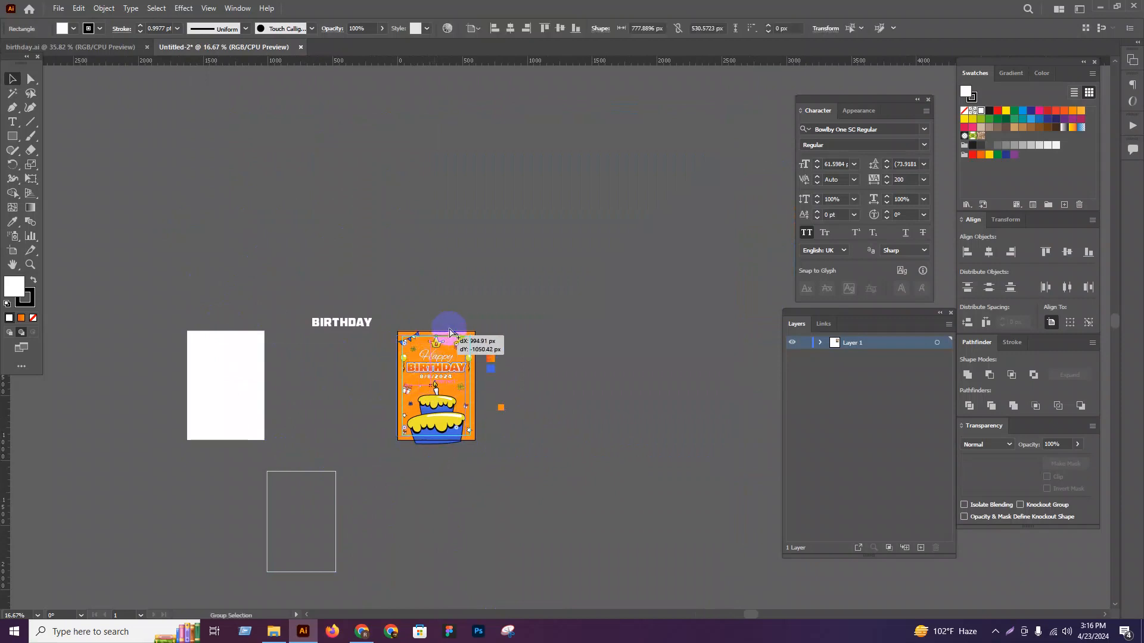
pyautogui.scroll(3, 449, 328)
pyautogui.click(1063, 253)
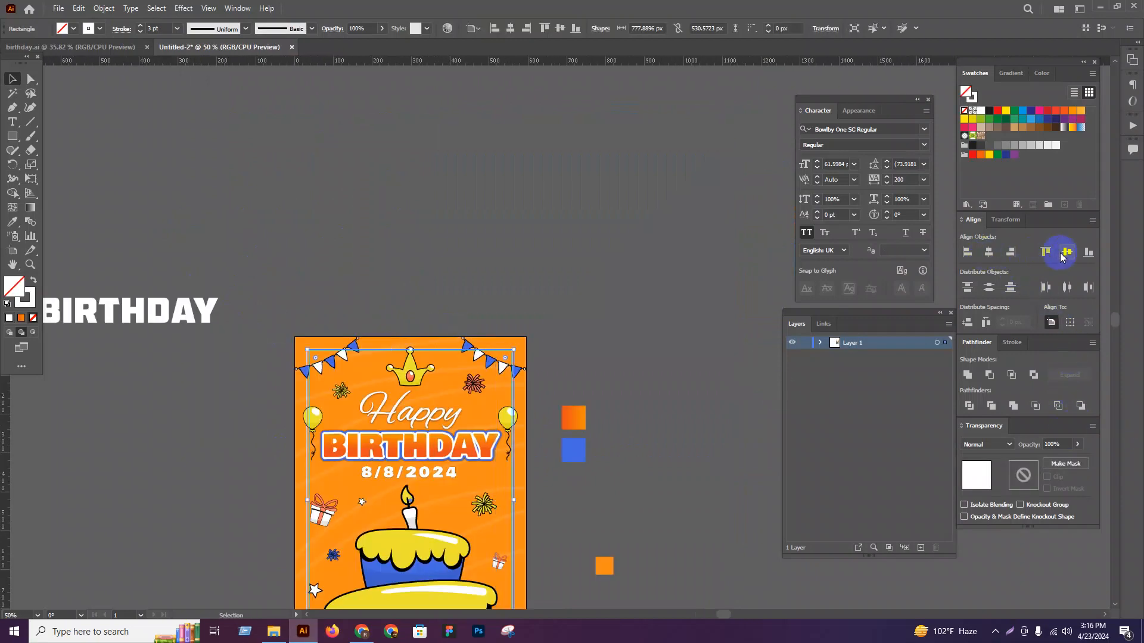
pyautogui.hotkey('shift', 'f')
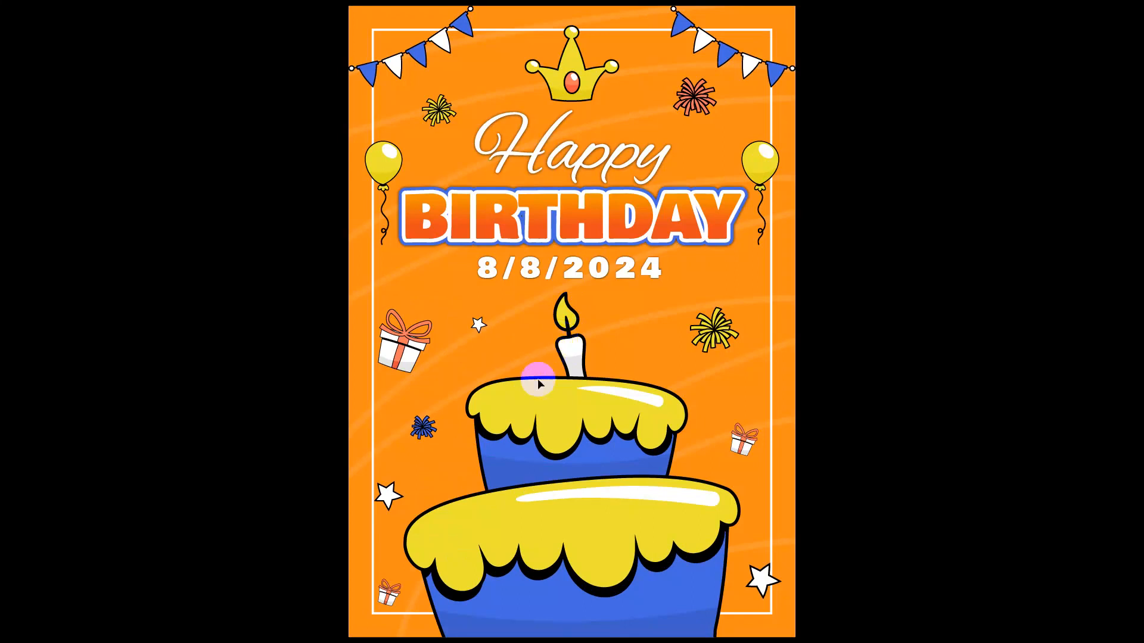
pyautogui.press('Escape')
pyautogui.hotkey('ctrl', '0')
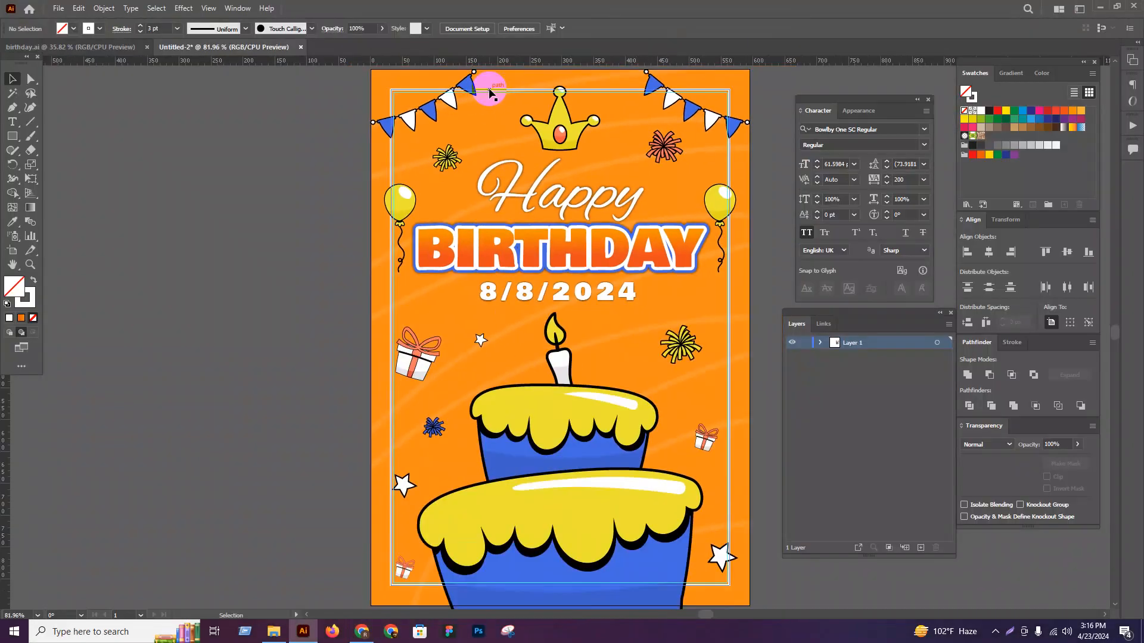
# Step: Set the white border rectangle's stroke weight to 2 pt
pyautogui.click(489, 90)
pyautogui.click(176, 28)
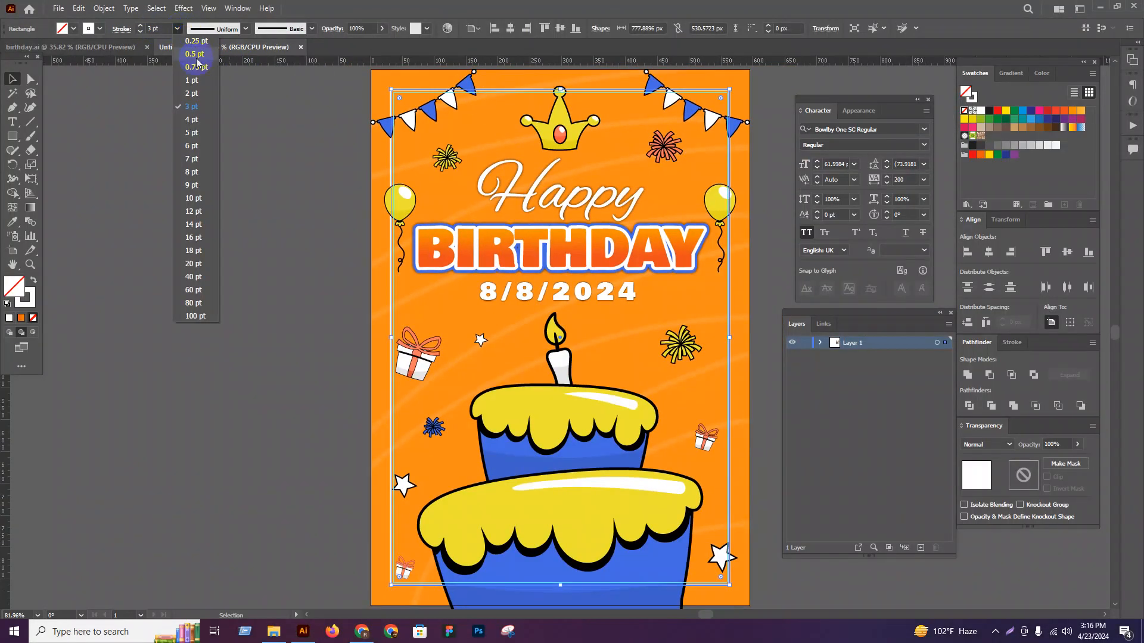
pyautogui.click(206, 85)
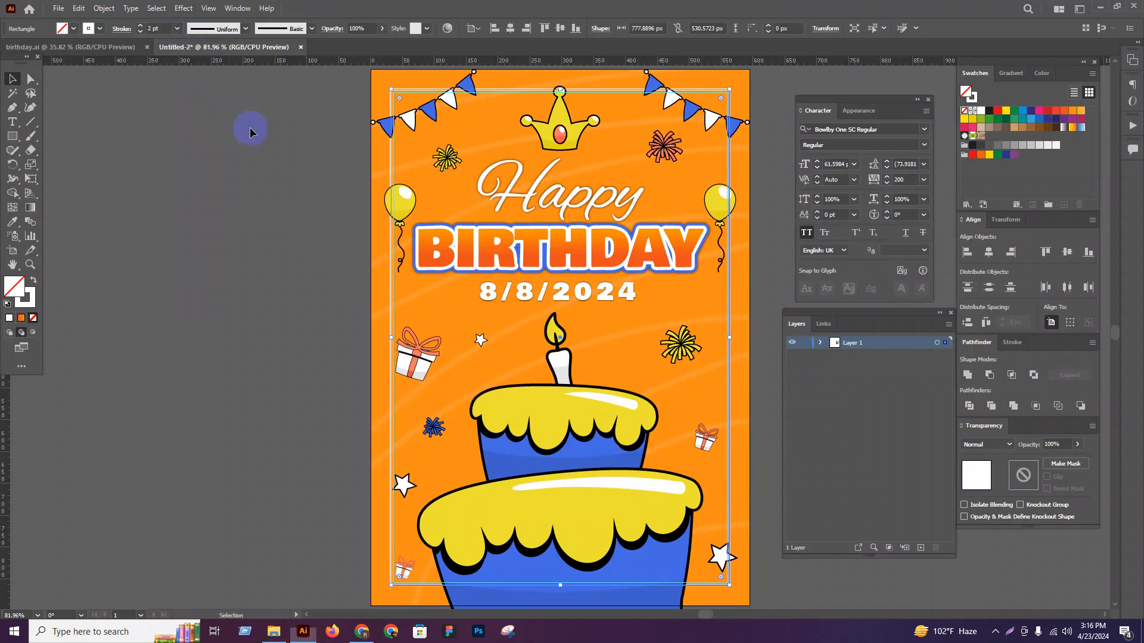
# Step: Check the poster with its white border in full-screen preview
pyautogui.click(287, 162)
pyautogui.hotkey('shift', 'f')
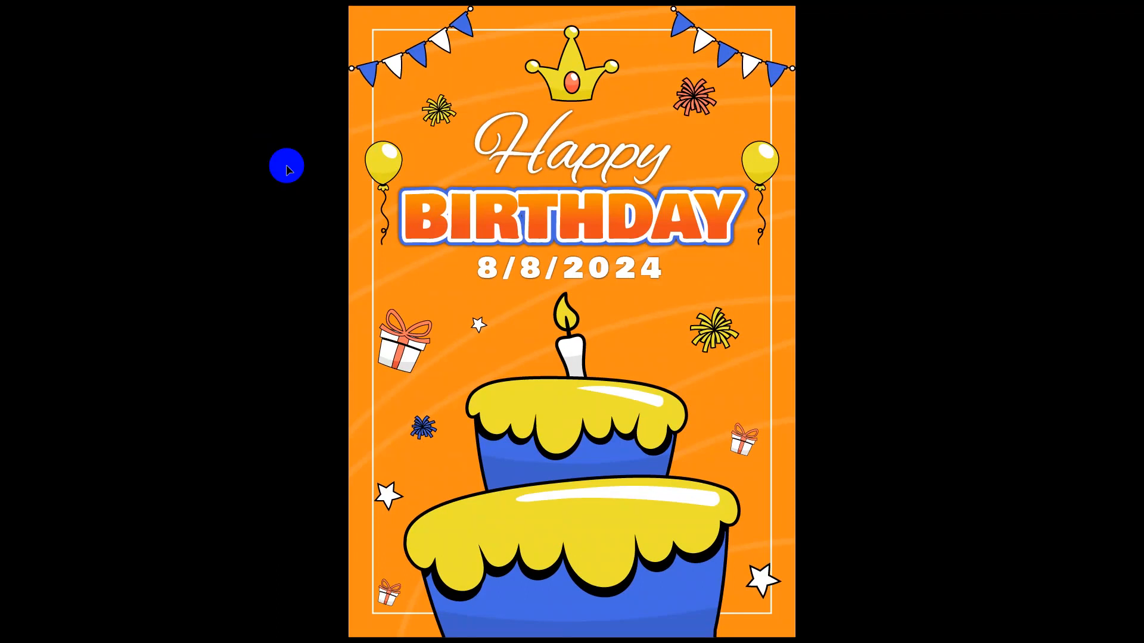
pyautogui.press('Escape')
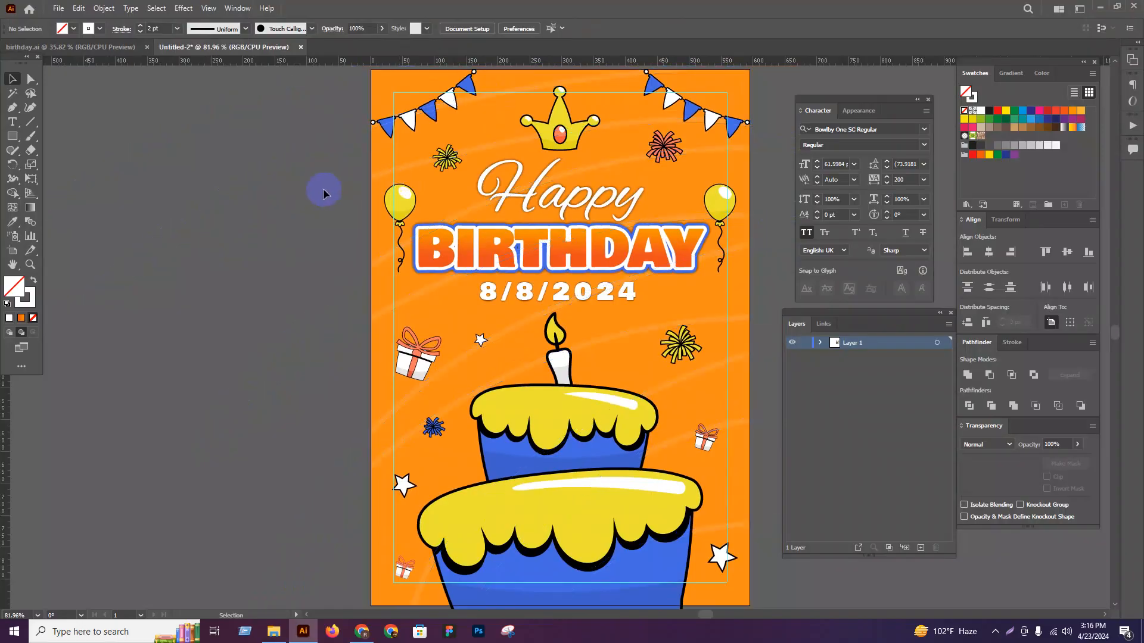
pyautogui.press('f')
pyautogui.press('f')
pyautogui.press('f')
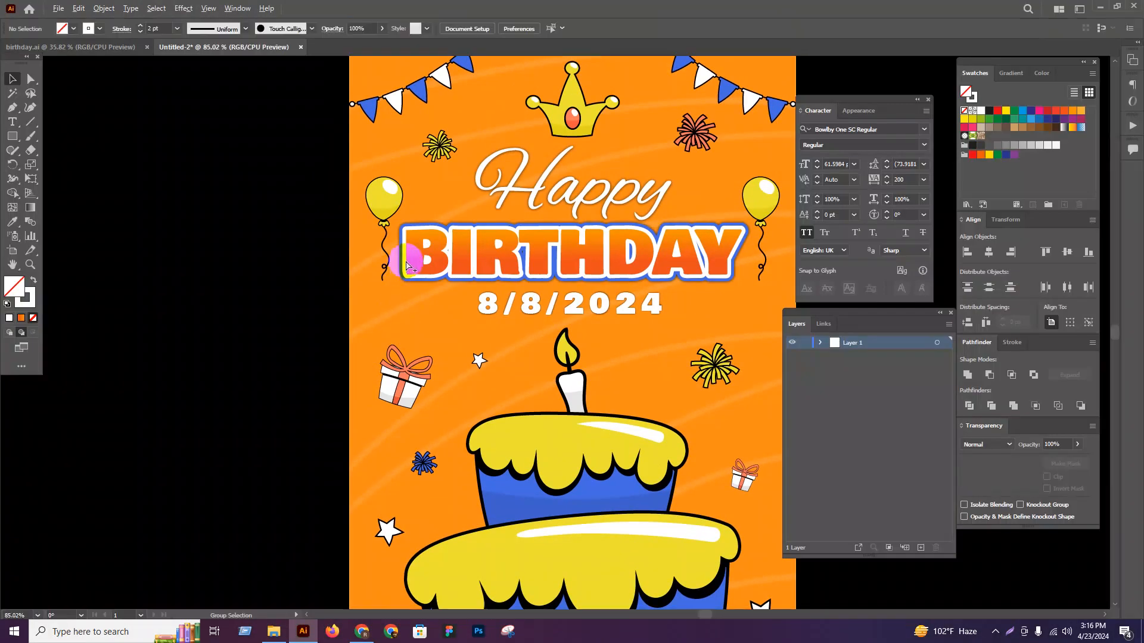
# Step: Delete the spare white BIRTHDAY text lying outside the poster
pyautogui.scroll(-2, 414, 260)
pyautogui.moveTo(730, 428); pyautogui.dragTo(645, 156)
pyautogui.press('Delete')
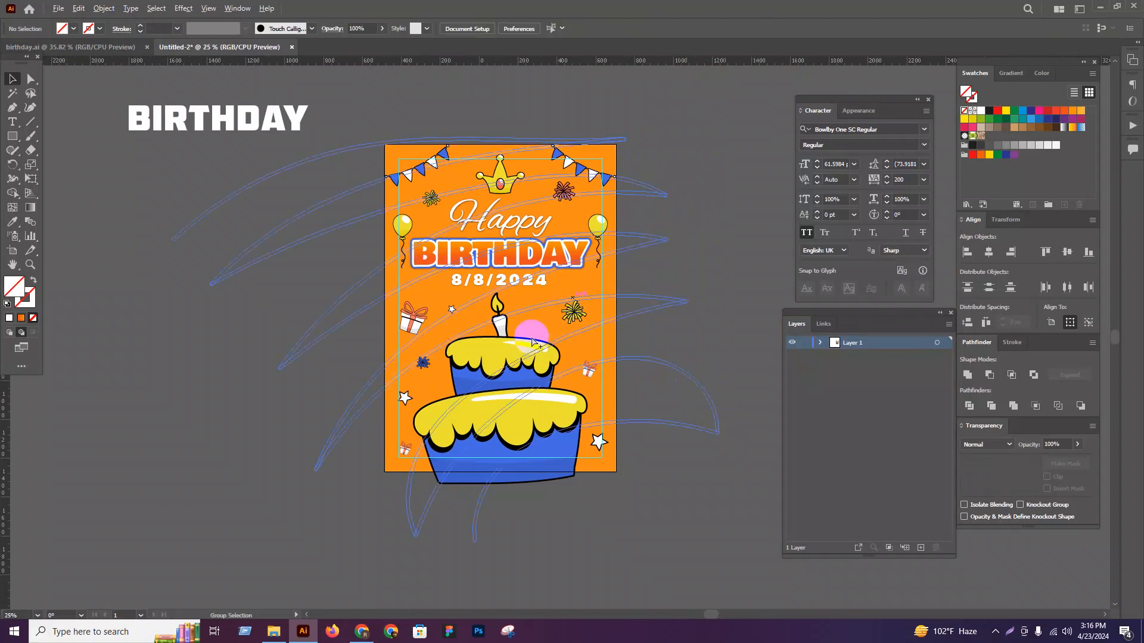
pyautogui.scroll(-2, 572, 334)
pyautogui.moveTo(413, 339); pyautogui.dragTo(239, 194)
pyautogui.hotkey('ctrl', 'a')
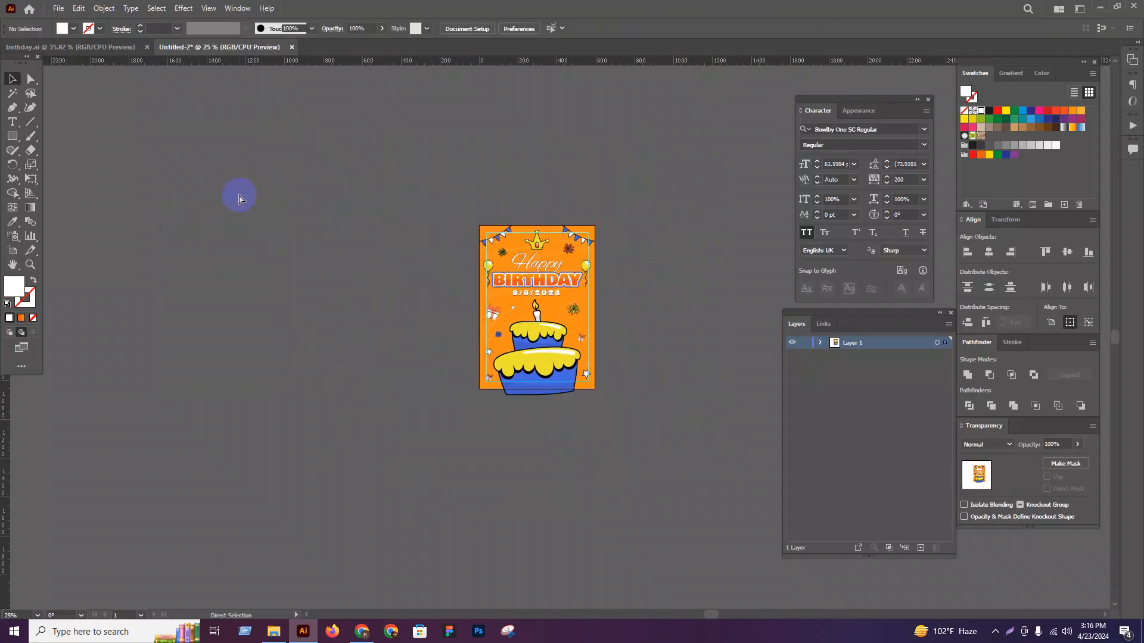
pyautogui.click(410, 213)
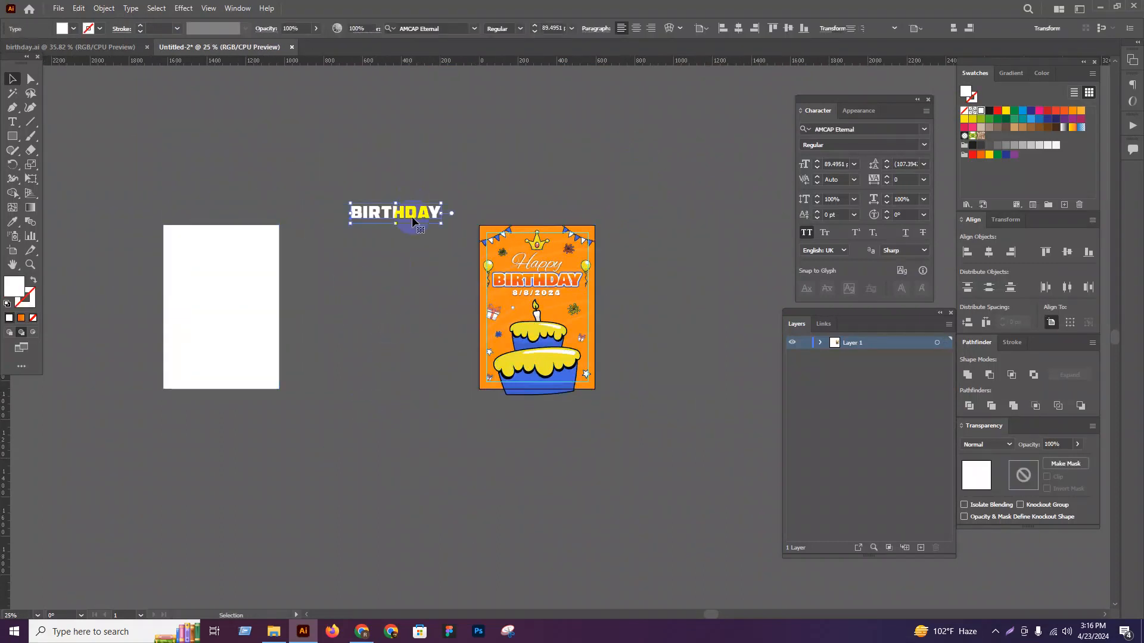
pyautogui.press('Delete')
# Step: Centre the spare white rectangle over the poster on the artboard and use it as a clipping mask for all the artwork
pyautogui.hotkey('ctrl', 'a')
pyautogui.click(353, 398)
pyautogui.moveTo(221, 363); pyautogui.dragTo(547, 379)
pyautogui.scroll(2, 551, 379)
pyautogui.click(988, 252)
pyautogui.click(1046, 253)
pyautogui.click(612, 484)
pyautogui.hotkey('ctrl', 'a')
pyautogui.hotkey('ctrl', '7')
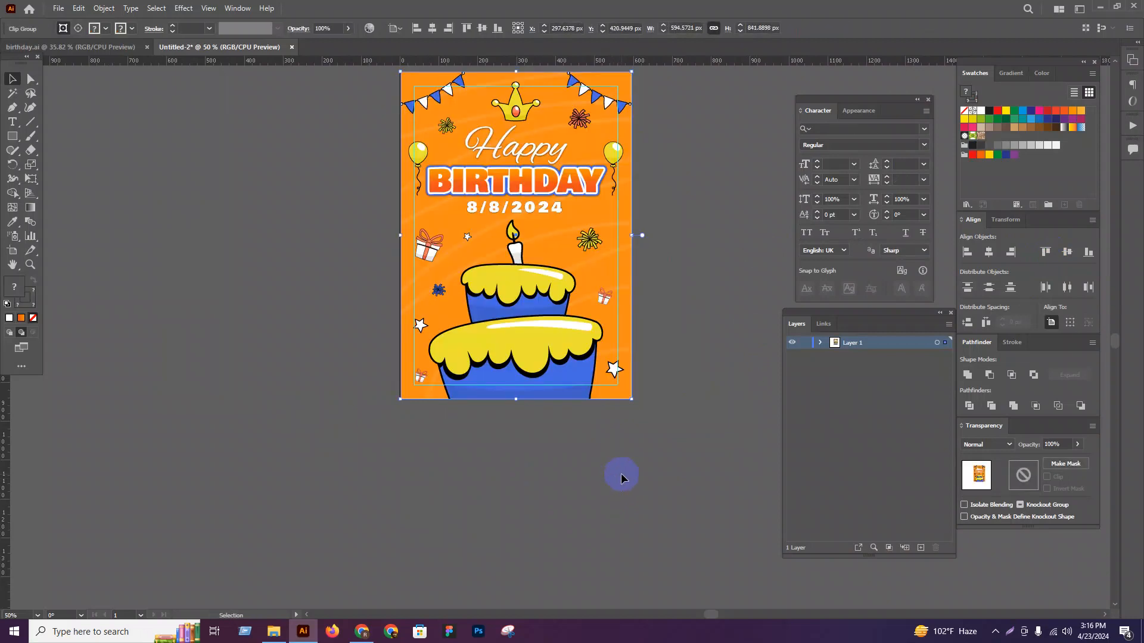
# Step: Examine the clipped poster in full-screen preview and its title lettering up close
pyautogui.scroll(-2, 616, 479)
pyautogui.click(638, 492)
pyautogui.hotkey('shift', 'f')
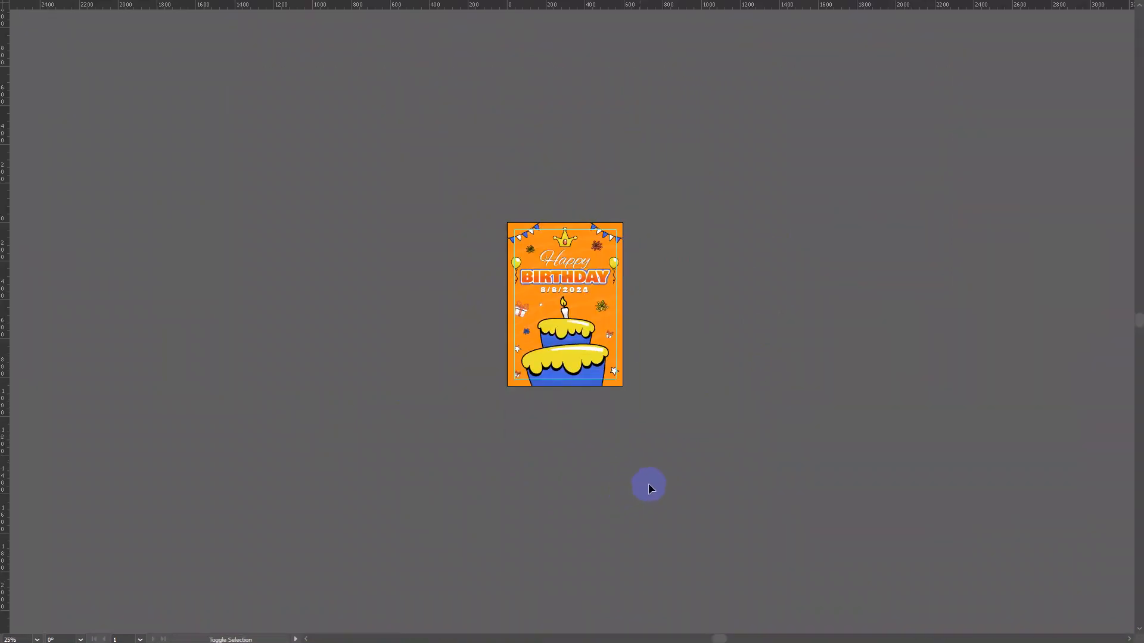
pyautogui.press('Escape')
pyautogui.scroll(-1, 551, 486)
pyautogui.moveTo(554, 491); pyautogui.dragTo(230, 486)
pyautogui.scroll(3, 287, 257)
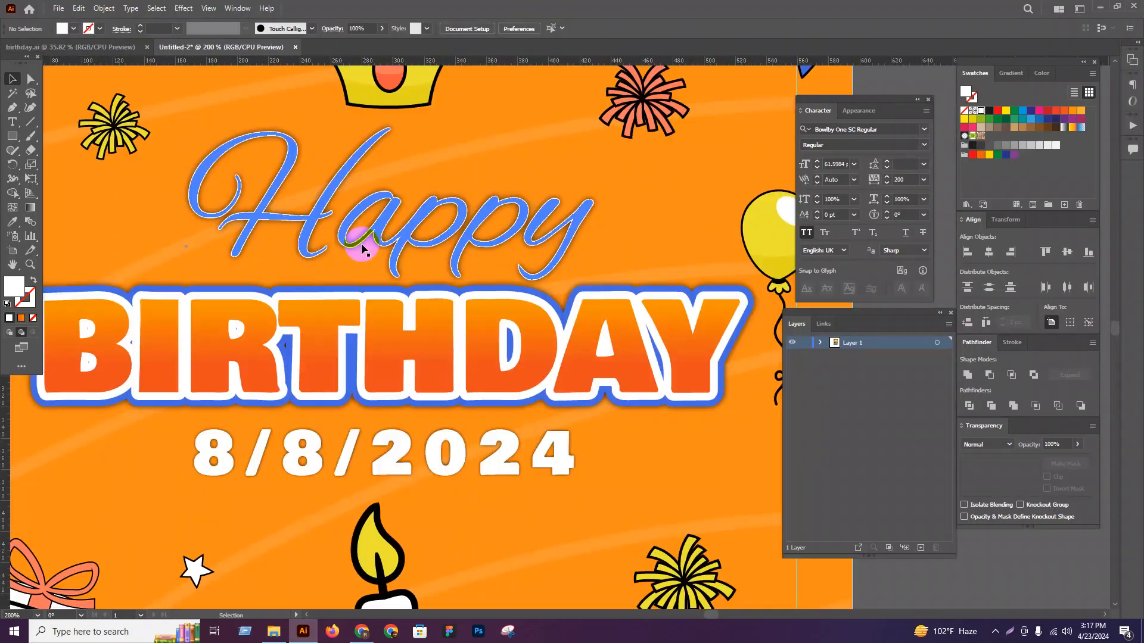
pyautogui.scroll(-2, 670, 156)
pyautogui.moveTo(603, 341); pyautogui.dragTo(352, 340)
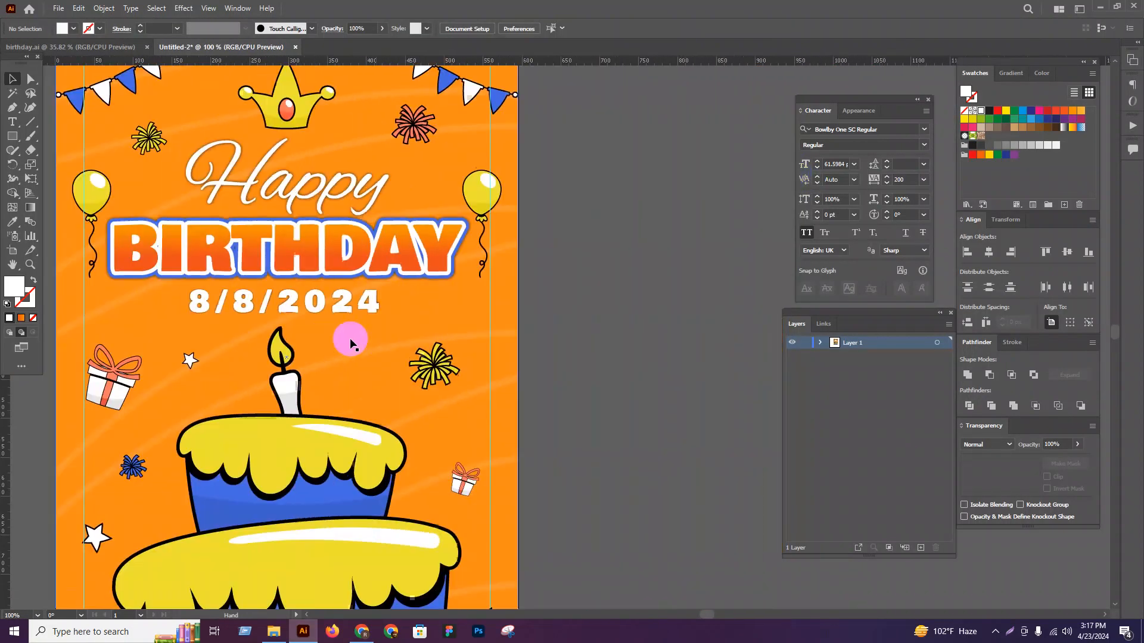
# Step: Draw a second artboard about 778 by 964 px beside the poster's artboard
pyautogui.scroll(-2, 536, 324)
pyautogui.moveTo(626, 327); pyautogui.dragTo(474, 274)
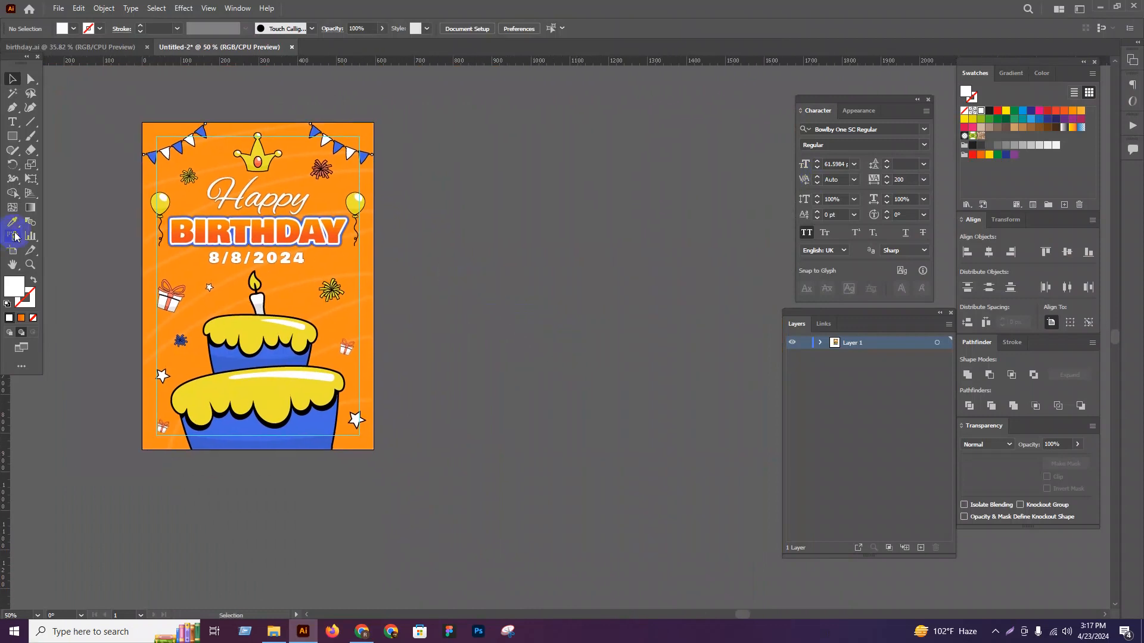
pyautogui.click(13, 250)
pyautogui.moveTo(435, 116); pyautogui.dragTo(737, 492)
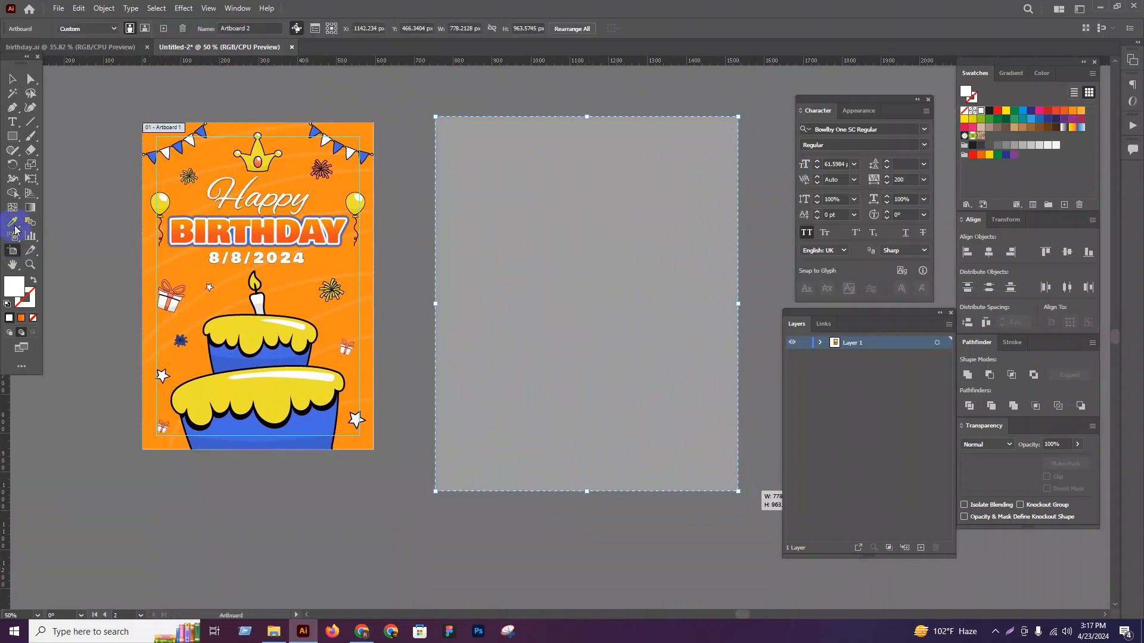
# Step: Move the clipped poster onto the second artboard and centre it there
pyautogui.click(12, 78)
pyautogui.moveTo(227, 211); pyautogui.dragTo(560, 229)
pyautogui.click(989, 252)
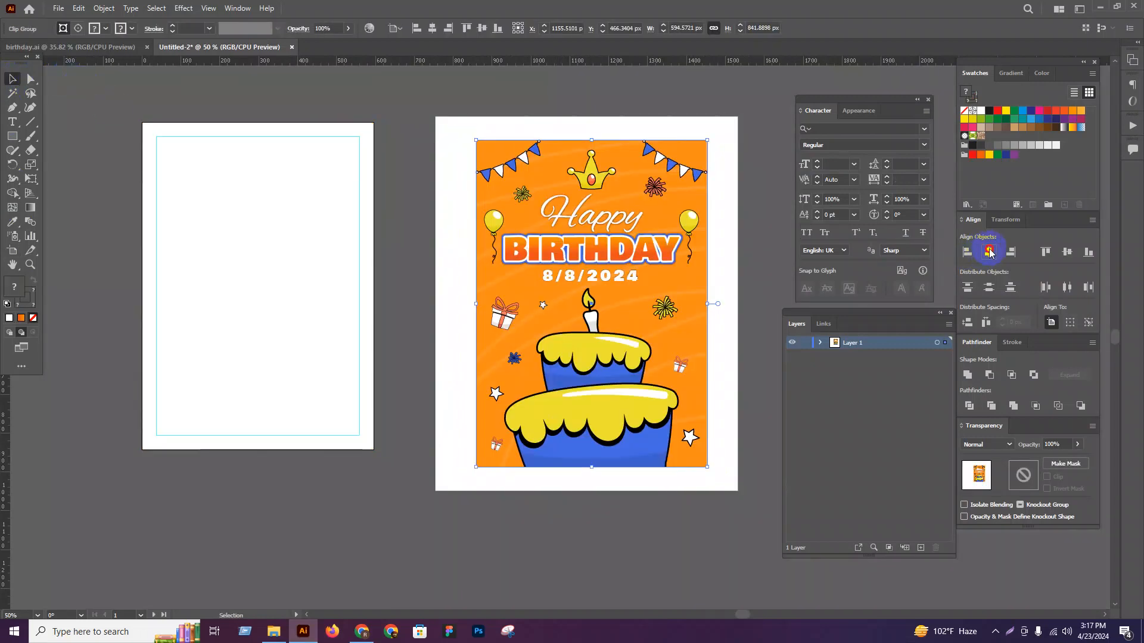
pyautogui.hotkey('ctrl', 'z')
pyautogui.click(620, 528)
pyautogui.moveTo(581, 296); pyautogui.dragTo(581, 316)
pyautogui.moveTo(580, 321); pyautogui.dragTo(416, 249)
pyautogui.click(987, 251)
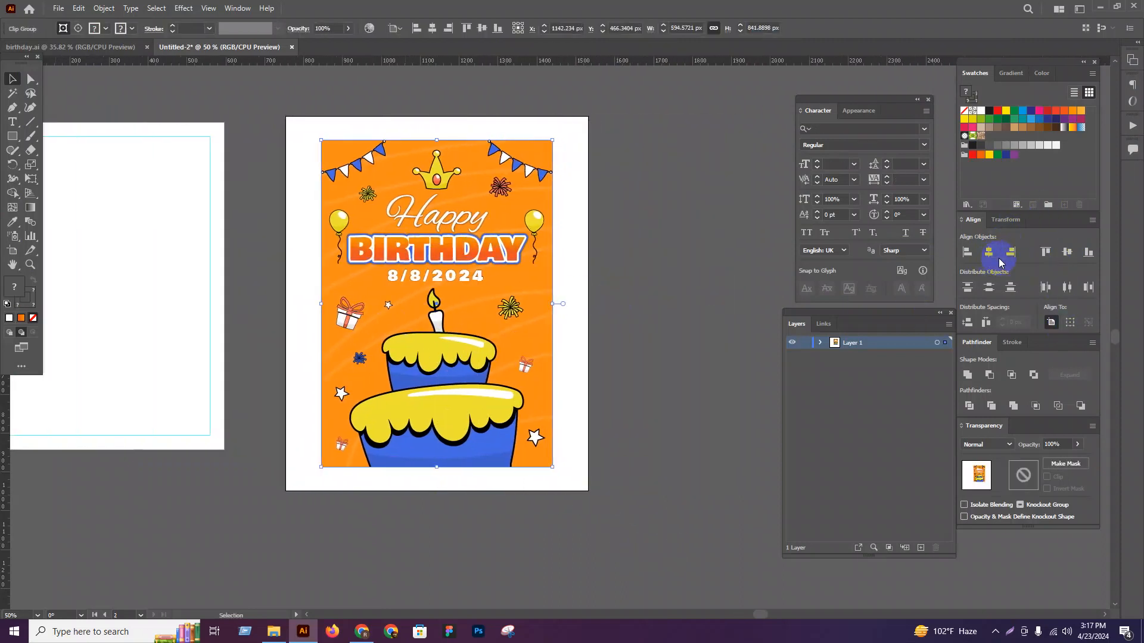
pyautogui.click(691, 289)
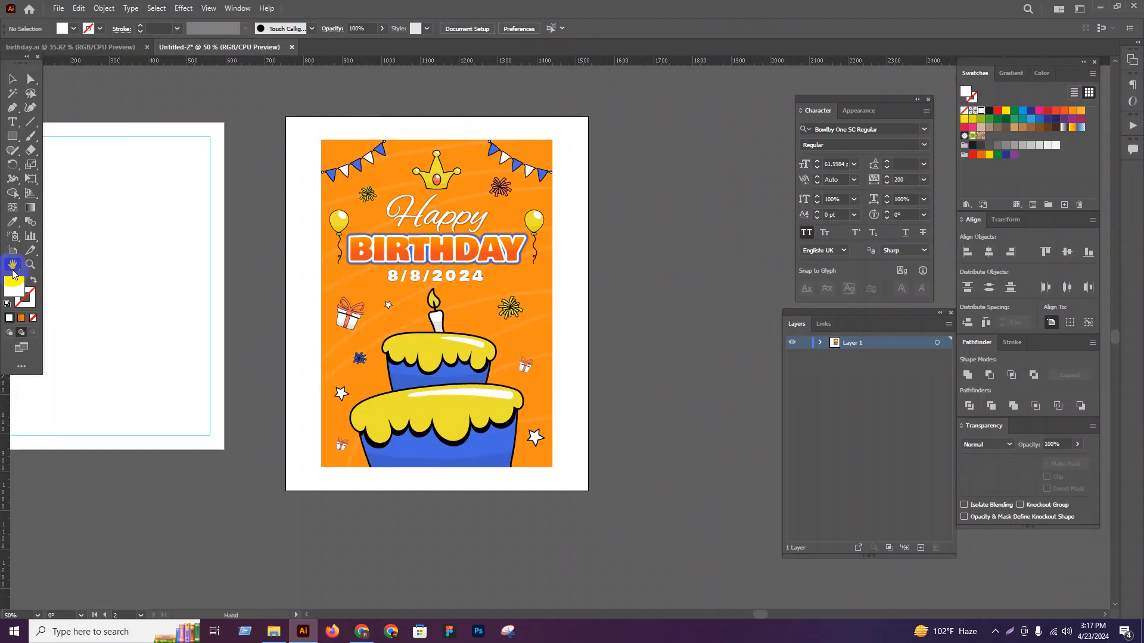
# Step: Make the second artboard slightly taller, extending its upper and lower edges equally around the poster
pyautogui.click(13, 251)
pyautogui.click(384, 140)
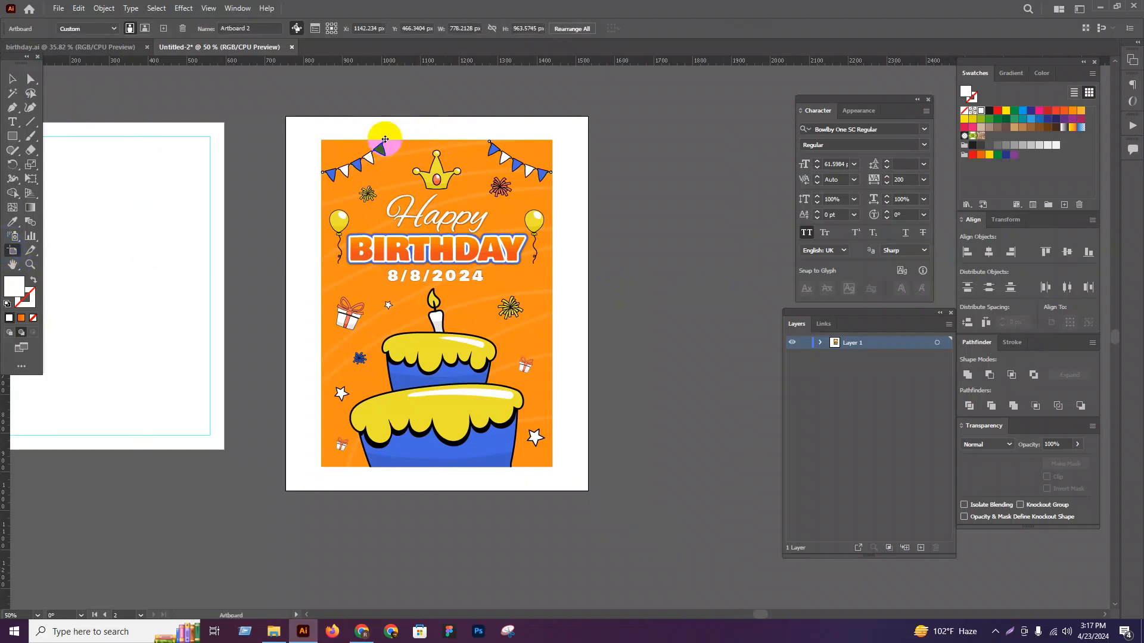
pyautogui.moveTo(435, 116); pyautogui.dragTo(435, 109)
pyautogui.click(13, 78)
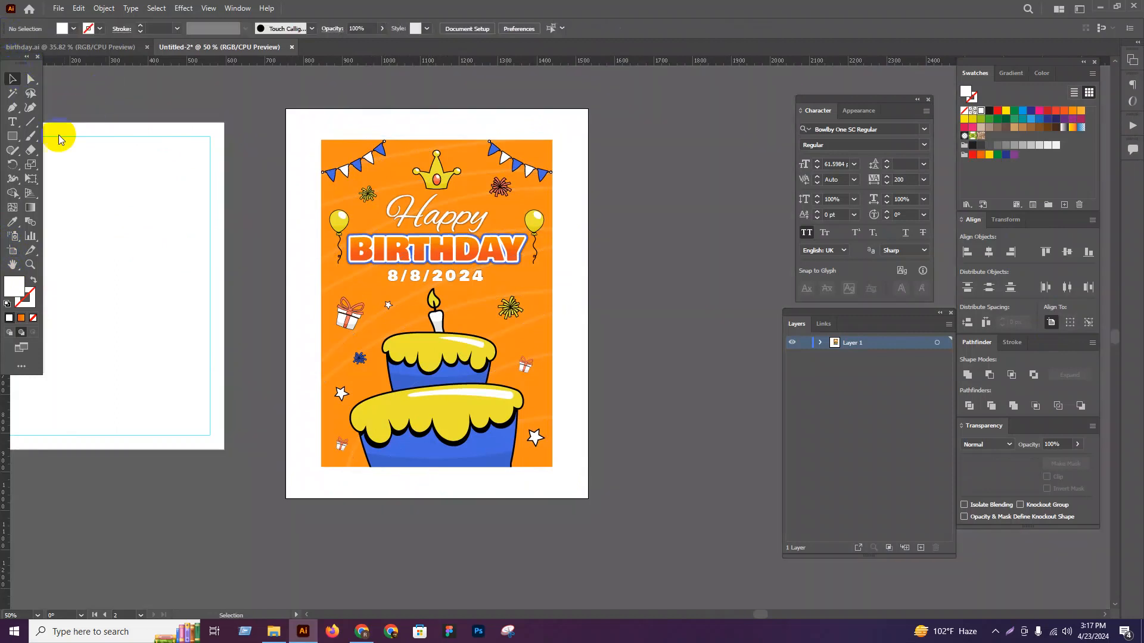
# Step: Draw a brown rectangle about 595 by 842 px exactly over the poster and send it to the back
pyautogui.click(4, 139)
pyautogui.moveTo(321, 141); pyautogui.dragTo(554, 467)
pyautogui.press('v')
pyautogui.click(1022, 127)
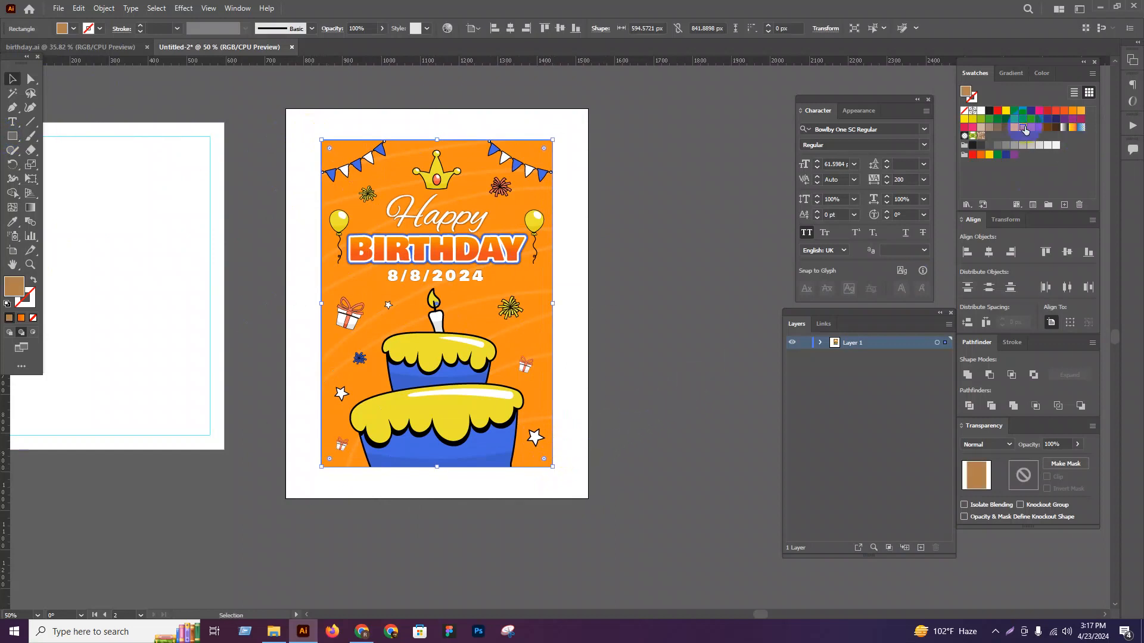
pyautogui.hotkey('ctrl', 'shift', ']')
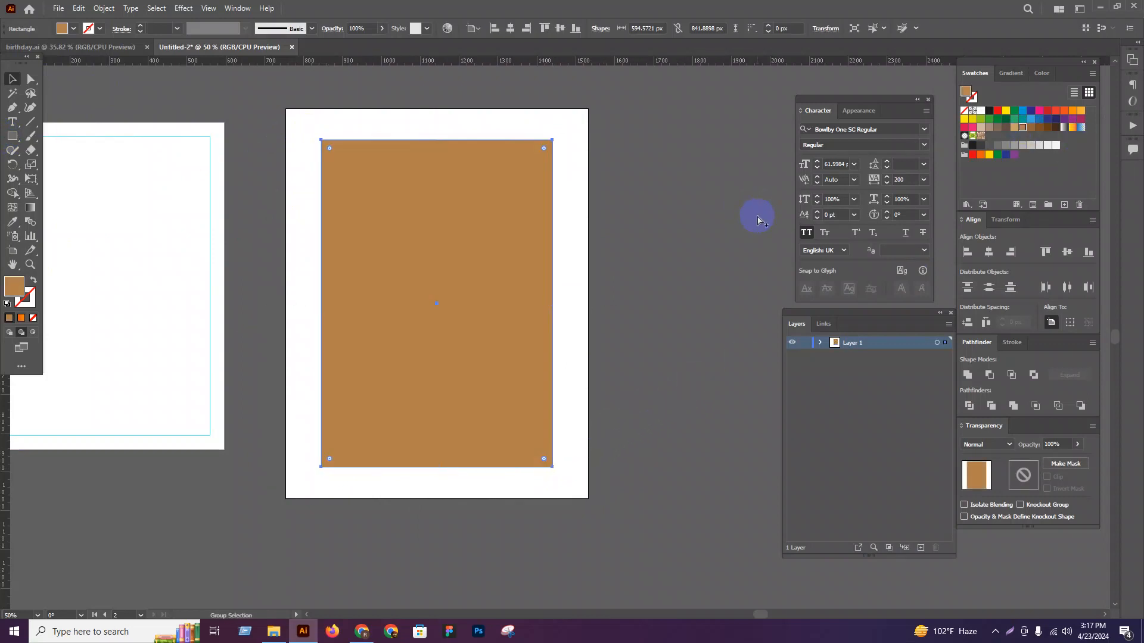
pyautogui.hotkey('ctrl', 'shift', '[')
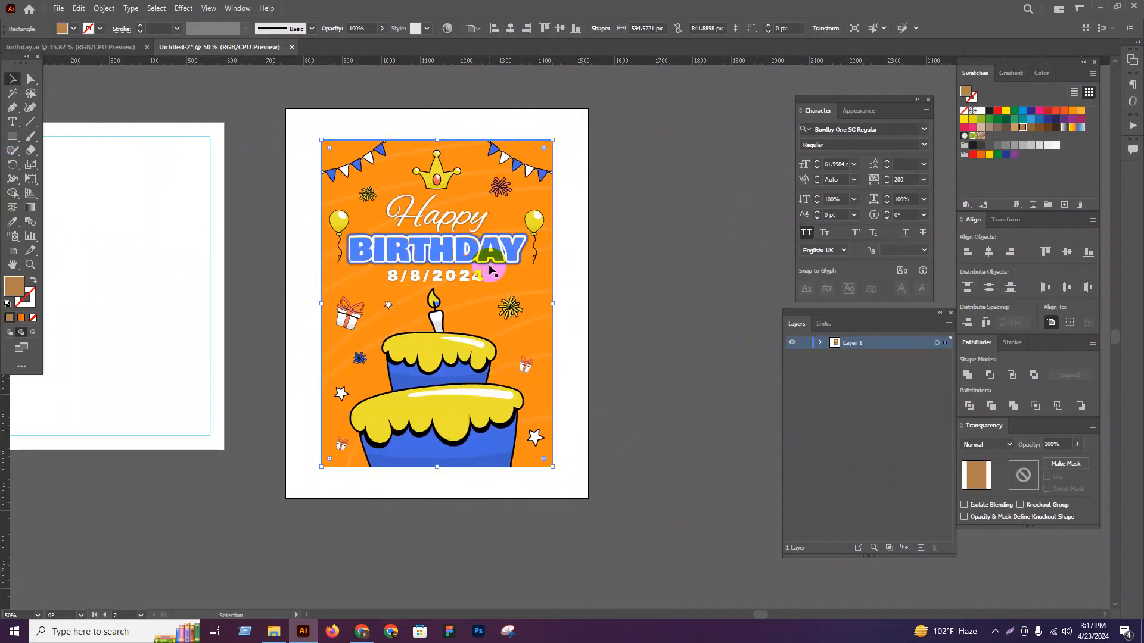
# Step: Give the brown rectangle a Multiply drop shadow with 70% opacity, 0 px X and Y offsets and 16 px blur
pyautogui.click(508, 298)
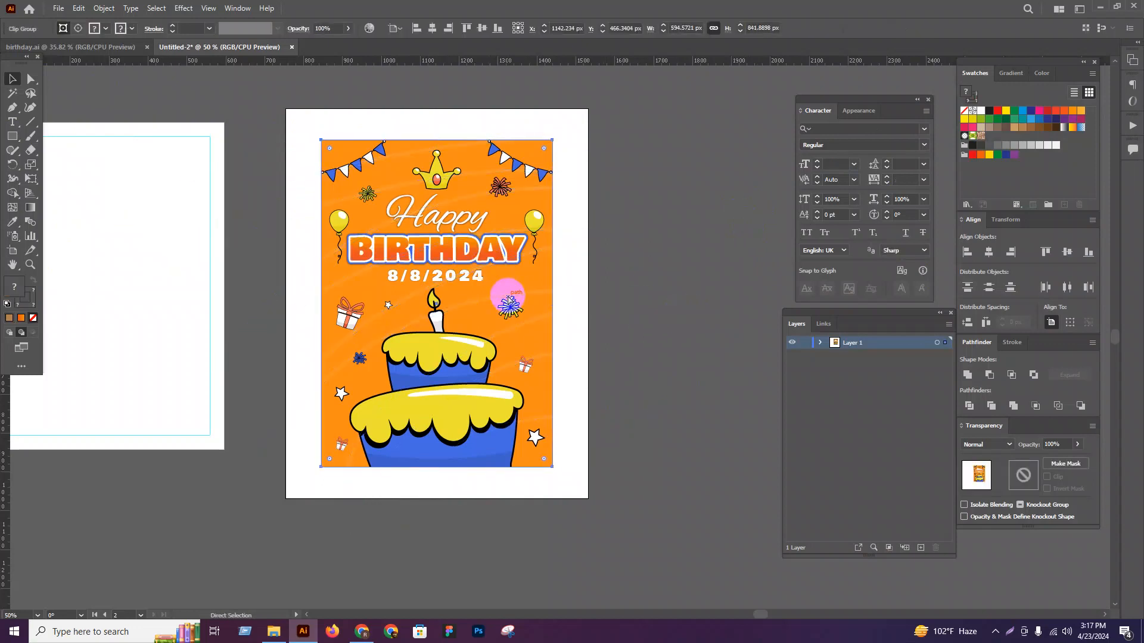
pyautogui.click(183, 8)
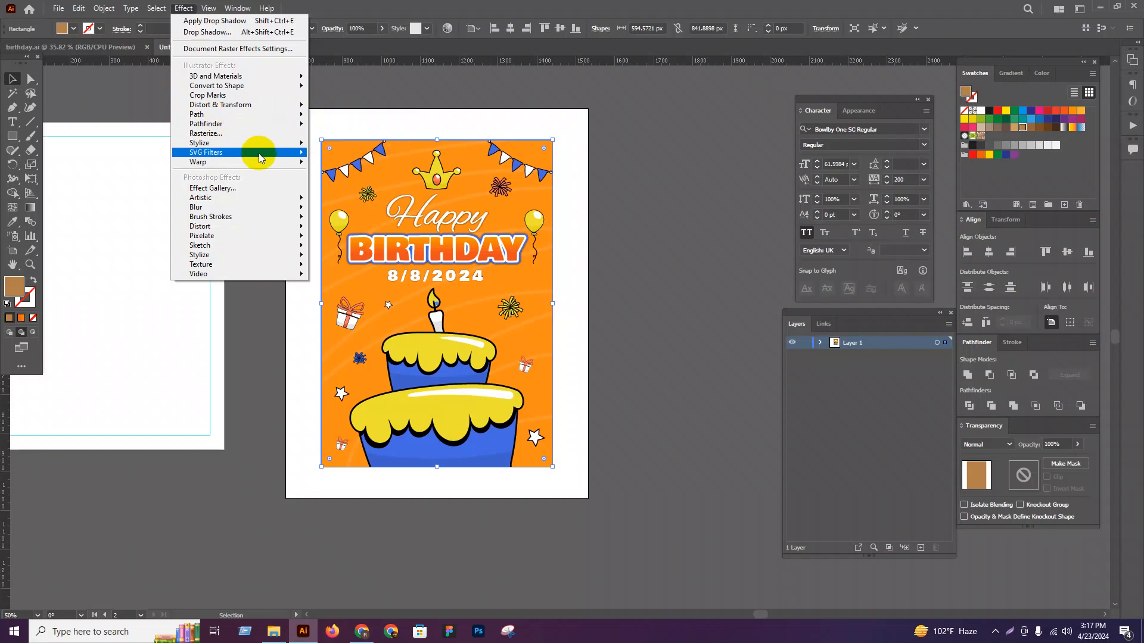
pyautogui.moveTo(280, 144)
pyautogui.click(333, 149)
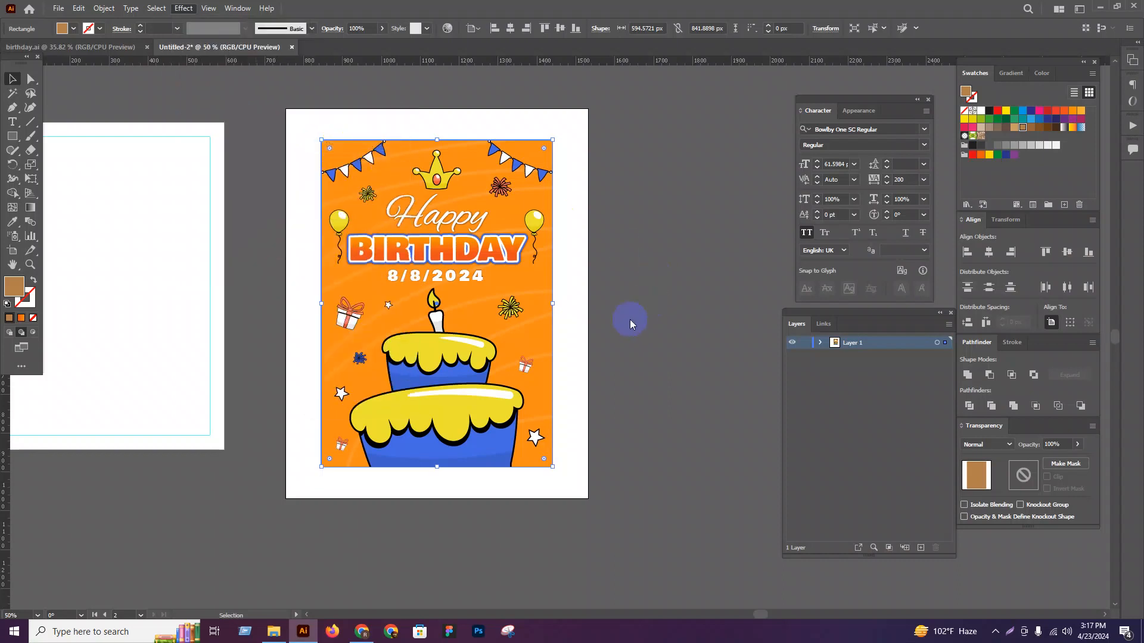
pyautogui.scroll(3, 100, 514)
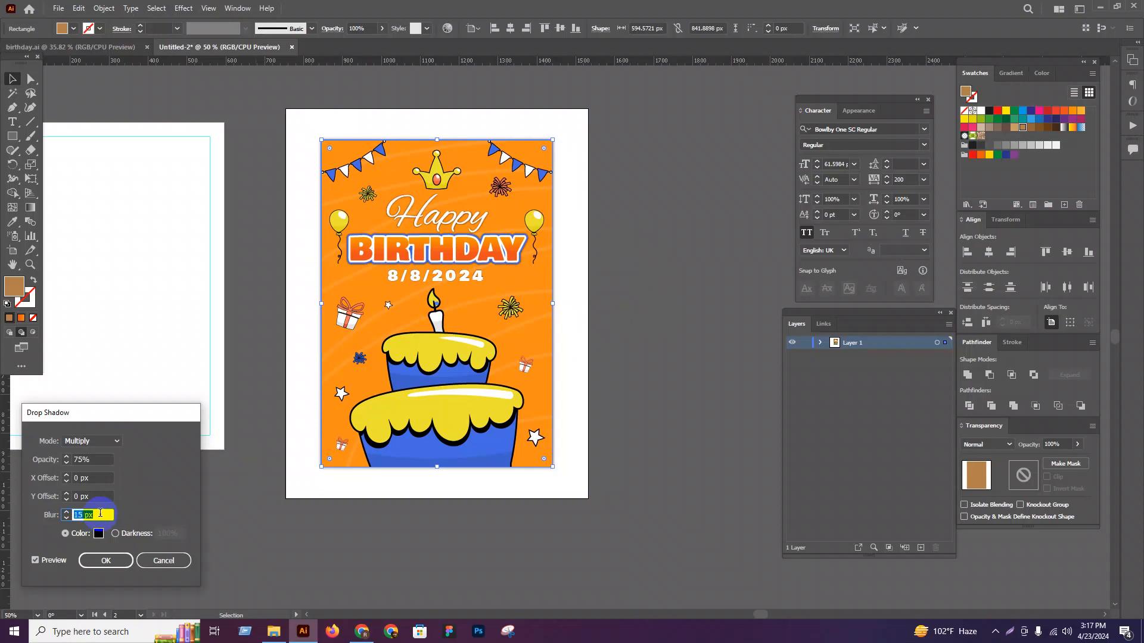
pyautogui.scroll(4, 100, 513)
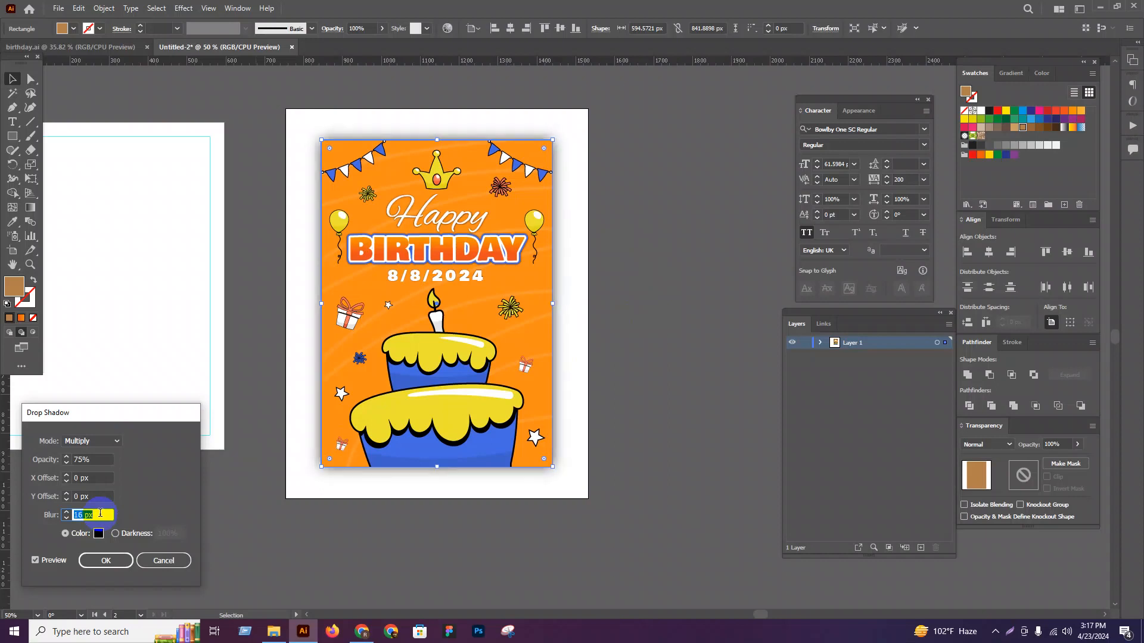
pyautogui.click(39, 454)
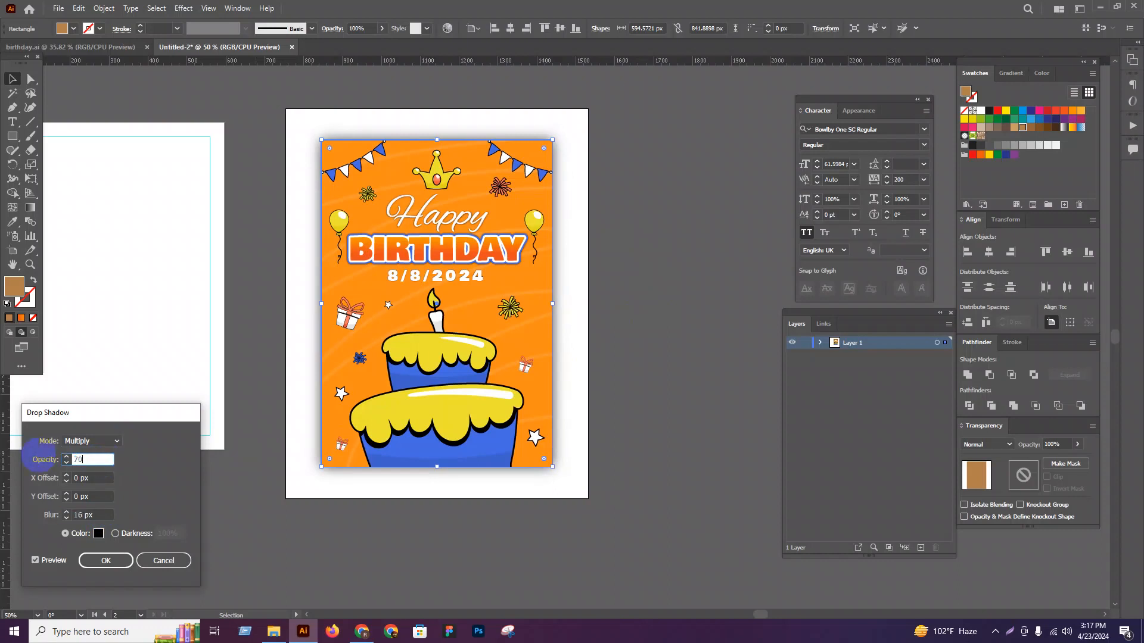
pyautogui.click(97, 511)
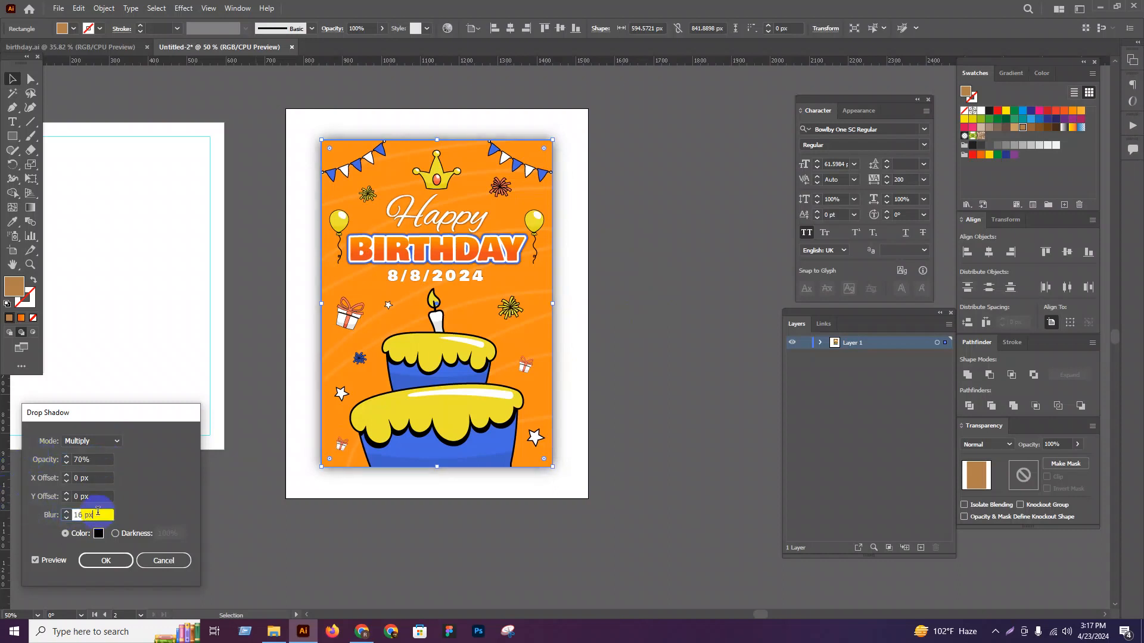
pyautogui.click(106, 560)
pyautogui.click(704, 408)
# Step: Place a grey rectangle about 1029 by 553 px behind the poster's lower half, extending past the artboard's sides
pyautogui.click(20, 137)
pyautogui.moveTo(268, 324); pyautogui.dragTo(669, 538)
pyautogui.press('v')
pyautogui.moveTo(623, 429); pyautogui.dragTo(603, 430)
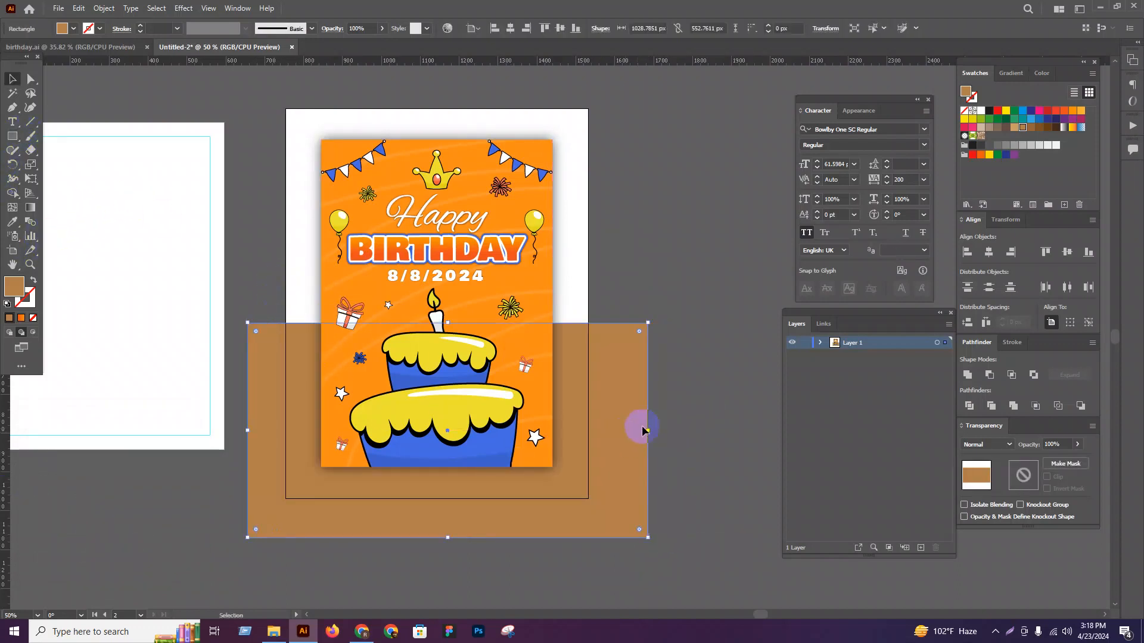
pyautogui.click(1032, 146)
# Step: Copy the grey rectangle directly above the original and fill the copy with a lighter grey
pyautogui.moveTo(593, 414); pyautogui.dragTo(581, 224)
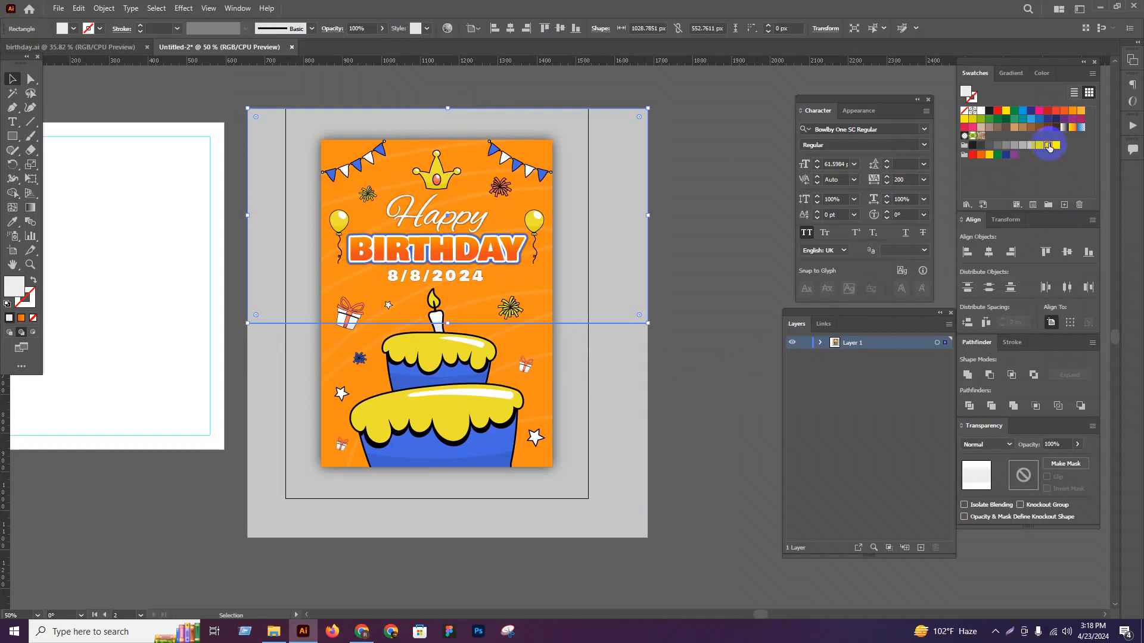
pyautogui.click(1054, 146)
# Step: Shift both background rectangles down slightly and extend the lighter one up to the artboard's upper edge
pyautogui.moveTo(691, 407); pyautogui.dragTo(619, 301)
pyautogui.click(685, 339)
pyautogui.click(635, 274)
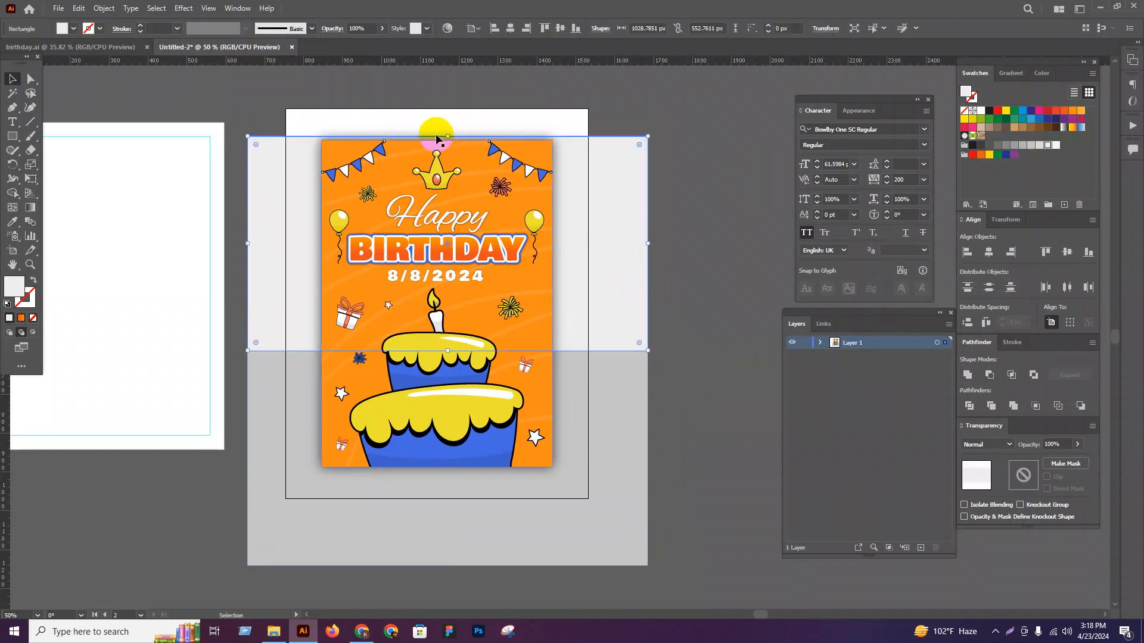
pyautogui.moveTo(447, 136); pyautogui.dragTo(450, 109)
pyautogui.click(697, 167)
# Step: Review the finished poster mockup with its shadow and two-tone grey background in full-screen preview
pyautogui.hotkey('shift', 'f')
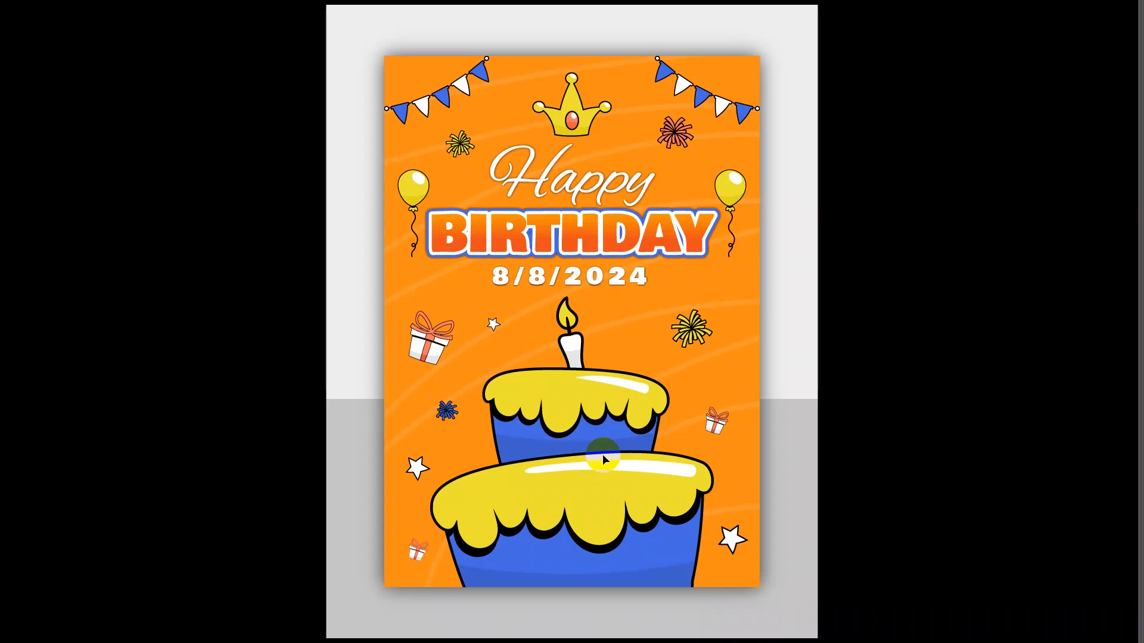
pyautogui.press('Escape')
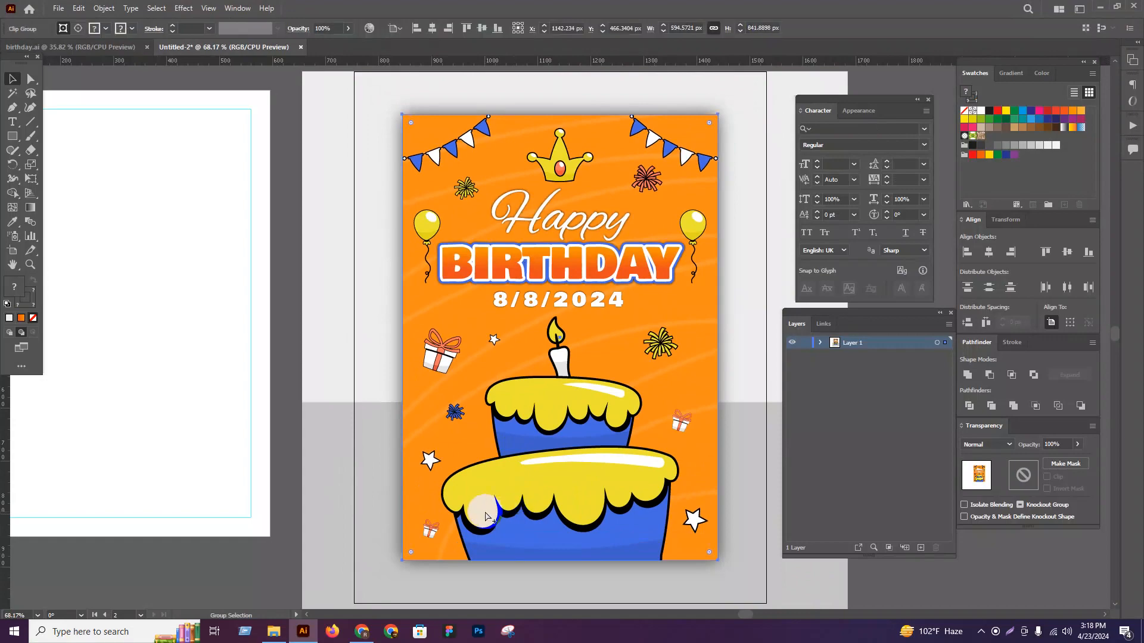
pyautogui.hotkey('shift', 'f')
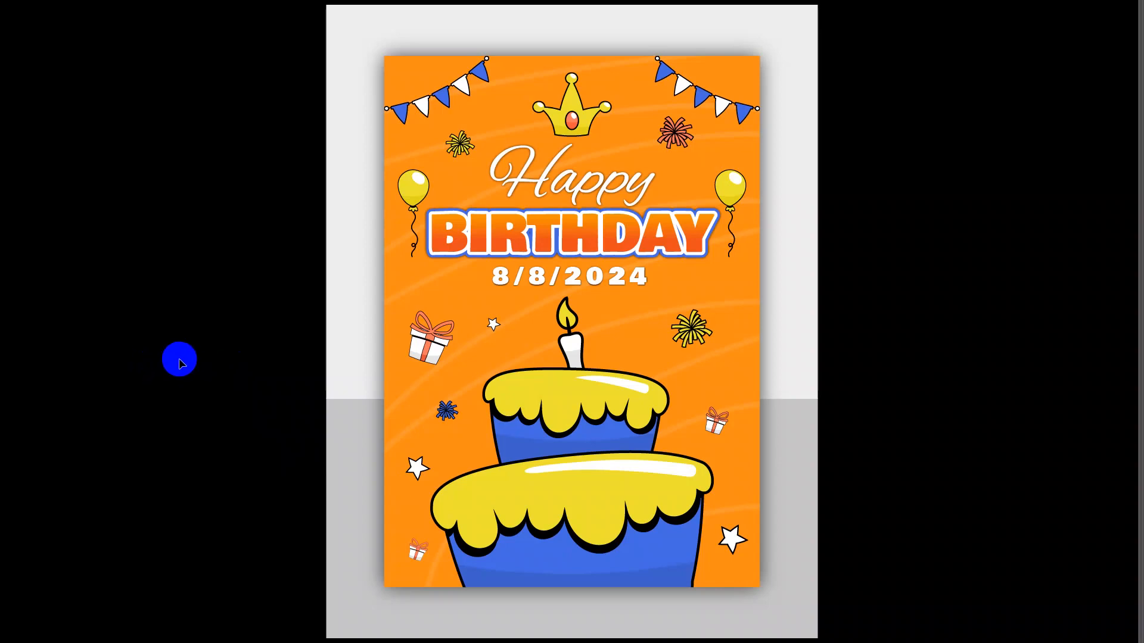
pyautogui.press('Escape')
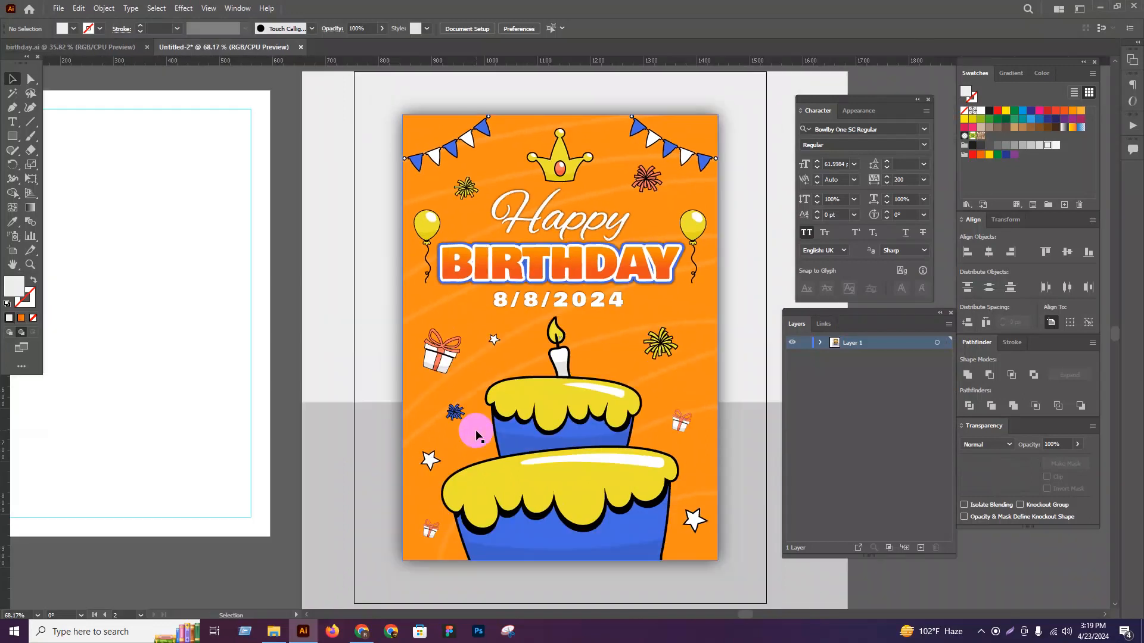